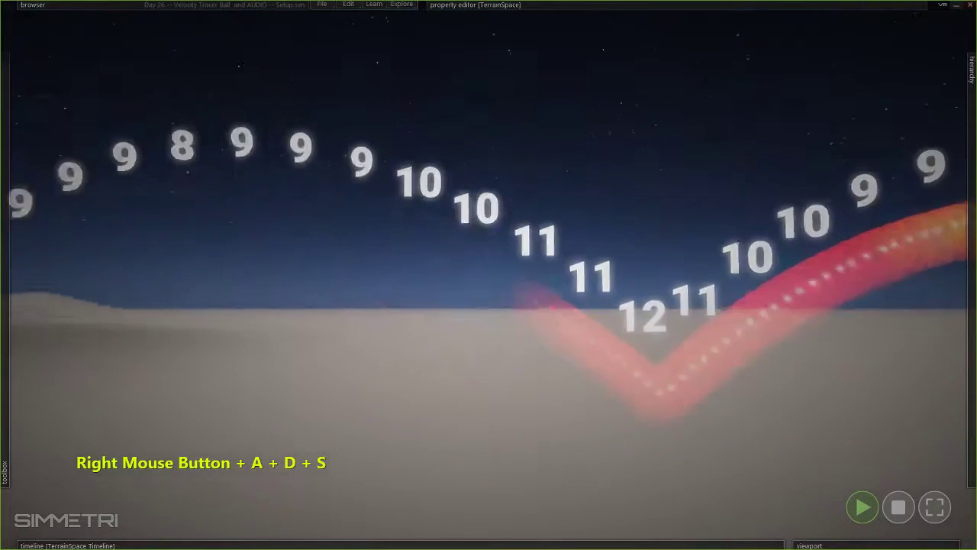
- Reset and replay the bouncing ball simulation, following the ball as it leaves its coloured velocity trail
left_click(898, 519)
key("a")
key("e")
key("w")
right_click_drag(832, 443, 745, 424)
left_click(861, 508)
key("a")
key("w")
right_click_drag(861, 508, 860, 535)
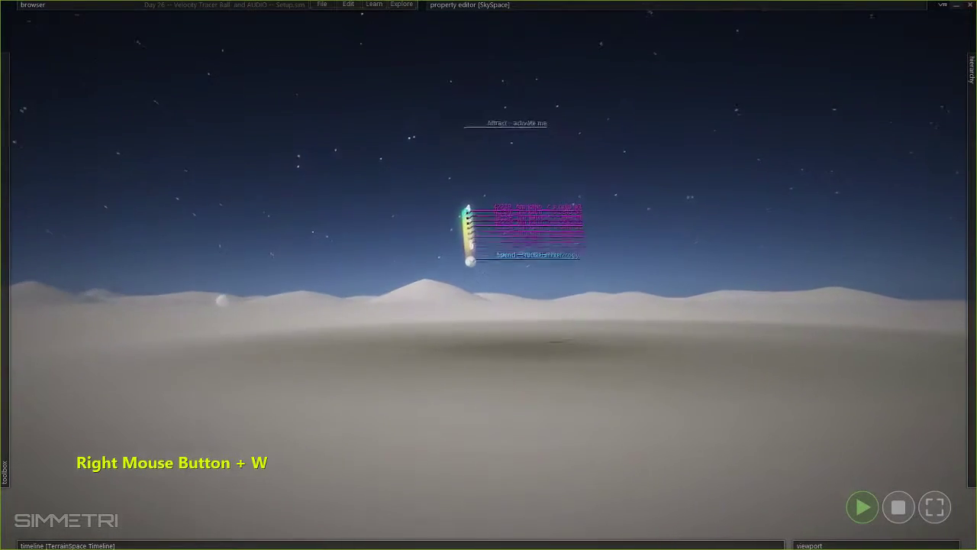
right_click_drag(631, 439, 632, 398)
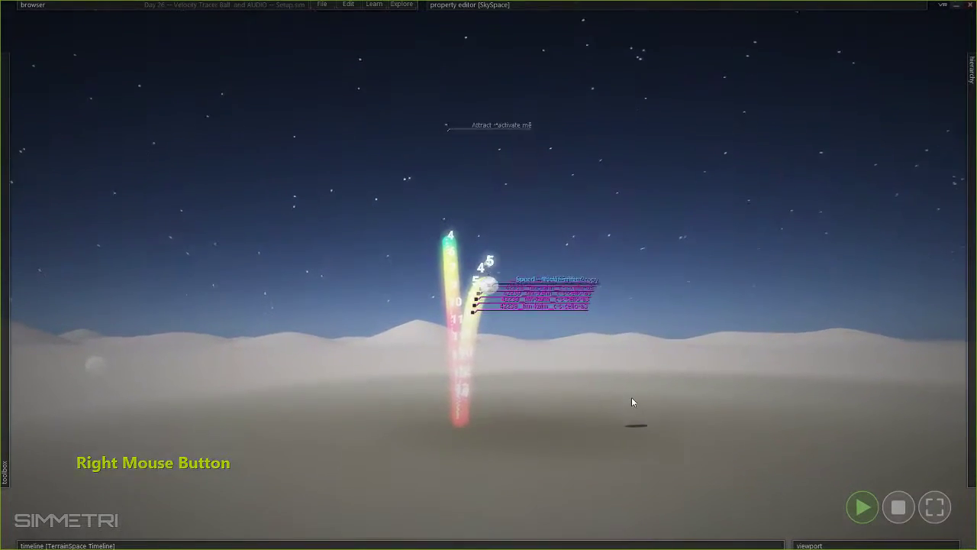
key("d")
key("s")
right_click_drag(802, 481, 904, 529)
key("d")
- Reset the simulation and run it again, tracking the ball from the side across several bounces
left_click(898, 520)
key("w")
key("a")
key("e")
key("d")
right_click_drag(613, 479, 628, 412)
key("space")
key("d")
key("e")
key("w")
key("d")
key("s")
key("e")
key("e")
key("w")
key("s")
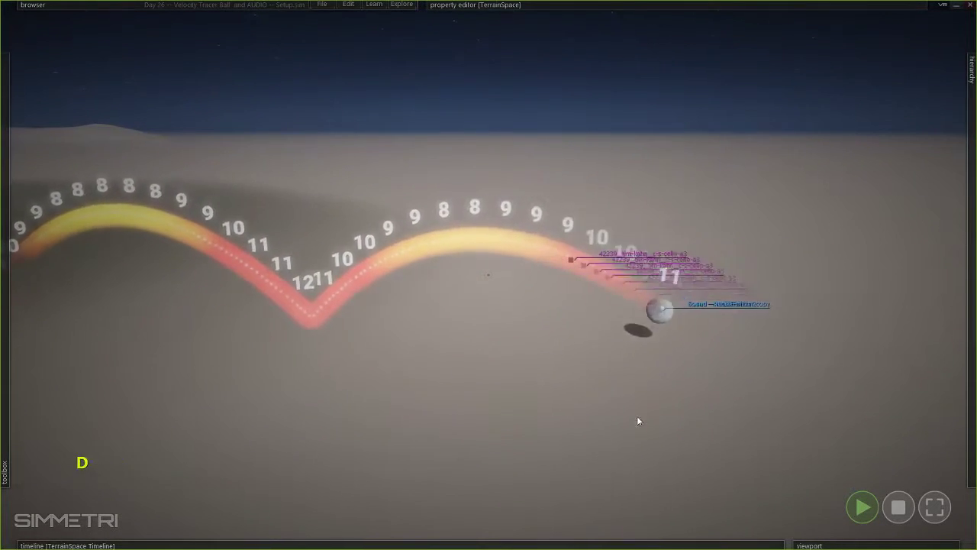
- Restart the simulation and pause it during the ball's first fall to examine the speed numbers and audio nodes
left_click(897, 509)
right_click_drag(832, 458, 701, 402)
key("a")
key("e")
key("w")
right_click_drag(488, 275, 601, 268)
right_click_drag(707, 473, 683, 410)
key("space")
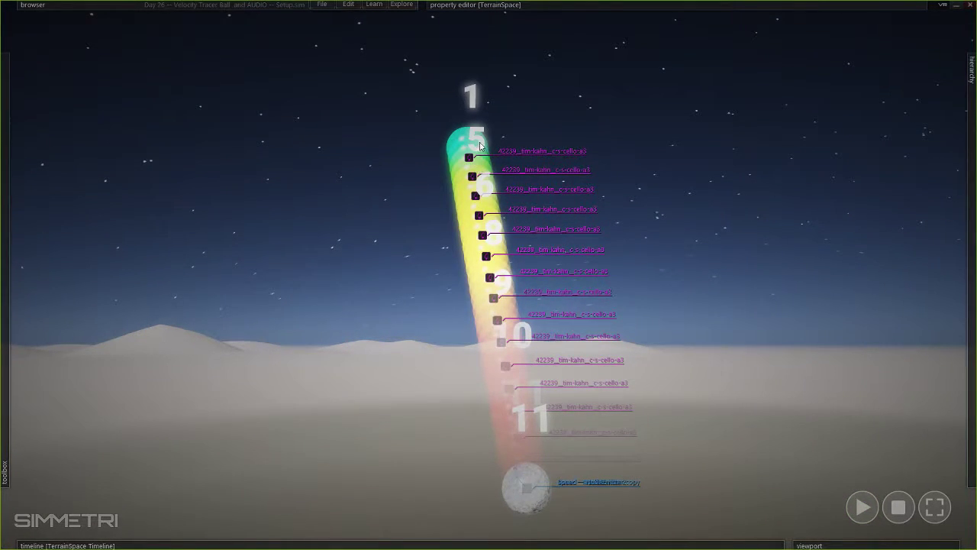
right_click_drag(474, 158, 477, 206, "ctrl")
key("s")
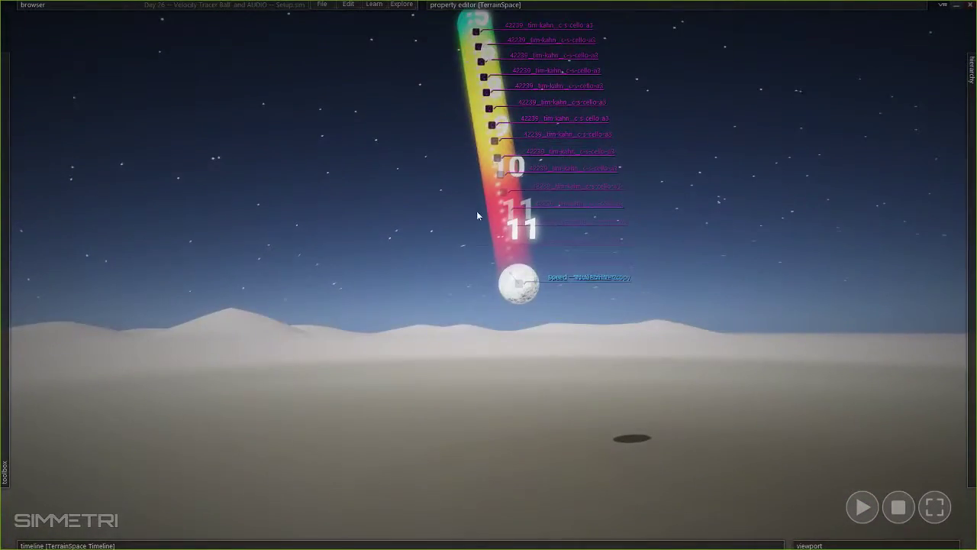
right_click_drag(532, 307, 740, 232)
- Advance the simulation in short runs and pause it as the ball rises from its second bounce
key("space")
key("d")
key("s")
key("space")
key("space")
key("d")
key("s")
key("space")
key("e")
key("s")
key("d")
key("a")
key("x")
key("d")
key("x")
key("w")
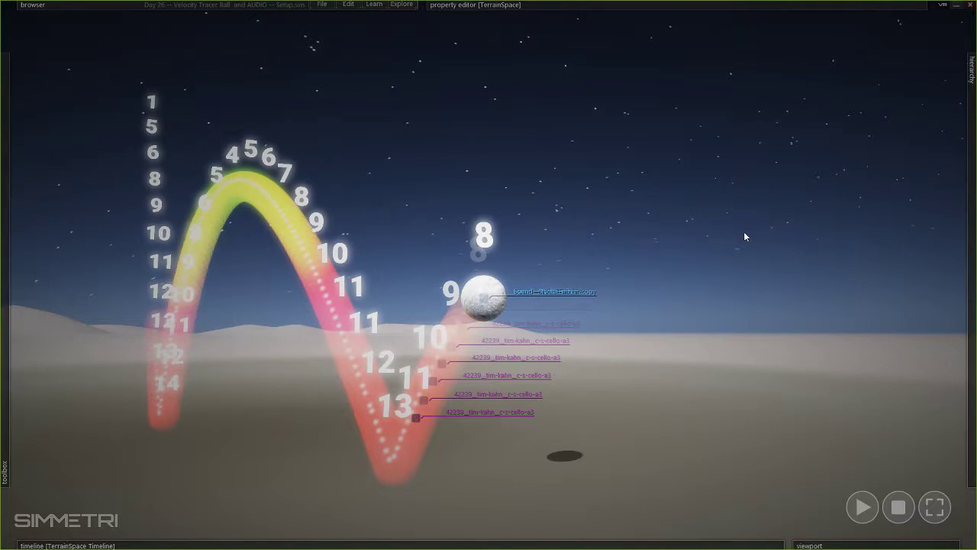
- Examine the speed numbers and colour changes along the trail's first arc, from the initial drop to the second bounce
key("a")
right_click_drag(713, 225, 715, 226)
key("d")
key("w")
right_click_drag(251, 221, 245, 240)
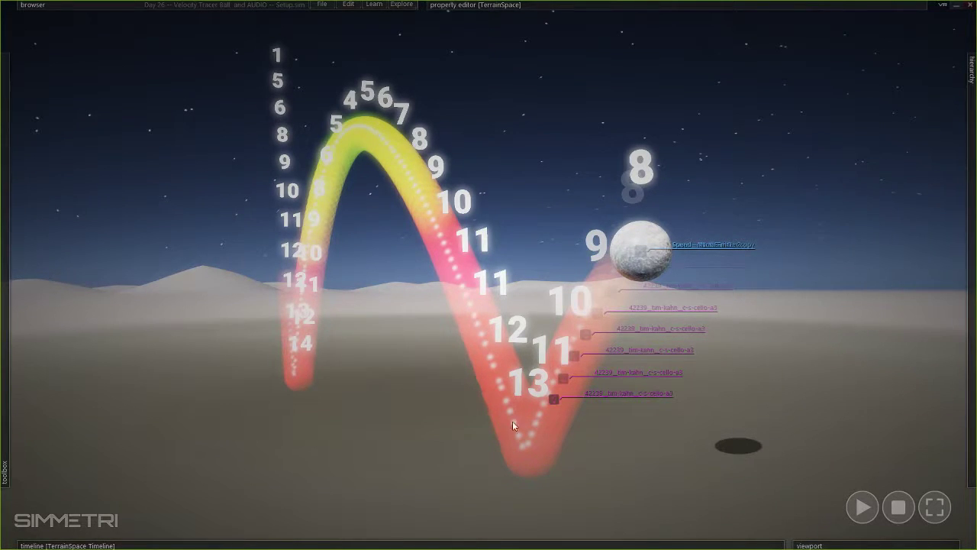
key("a")
key("w")
right_click_drag(324, 314, 337, 350)
key("e")
key("ctrl+s")
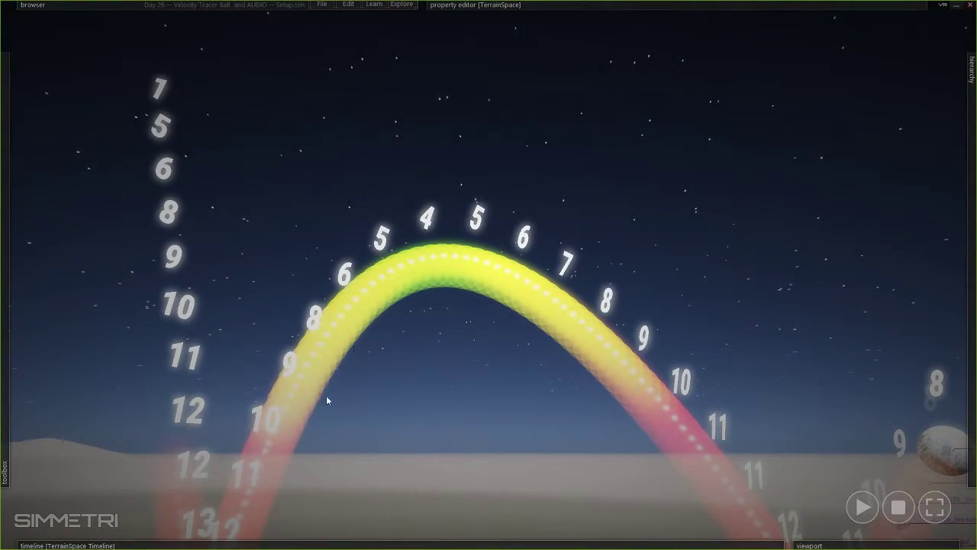
key("d")
right_click_drag(826, 491, 825, 491)
key("w")
key("ctrl+d")
key("a")
key("w")
key("d")
right_click_drag(772, 468, 793, 463)
key("ctrl")
key("s")
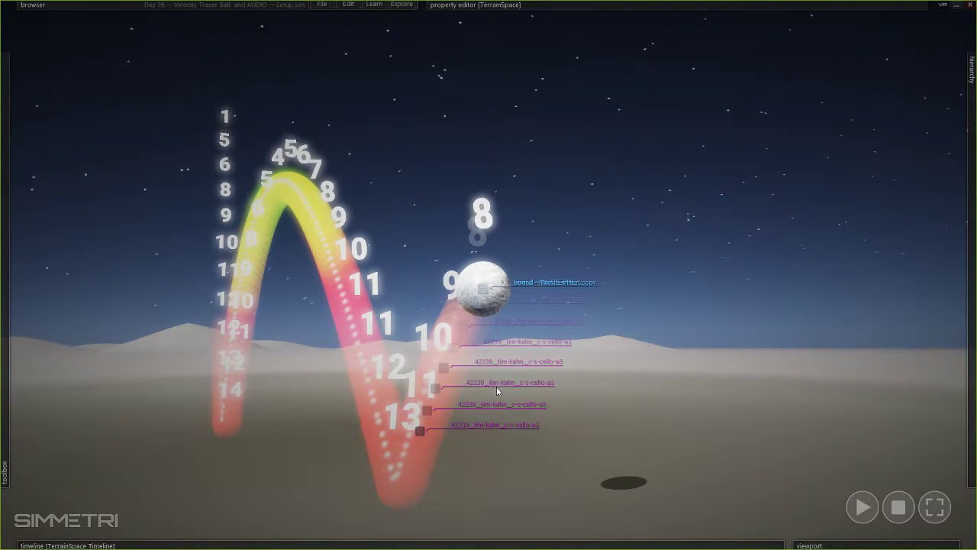
- Examine the ball with its attached Speed object and the cello sound nodes trailing behind it
right_click_drag(591, 282, 590, 283)
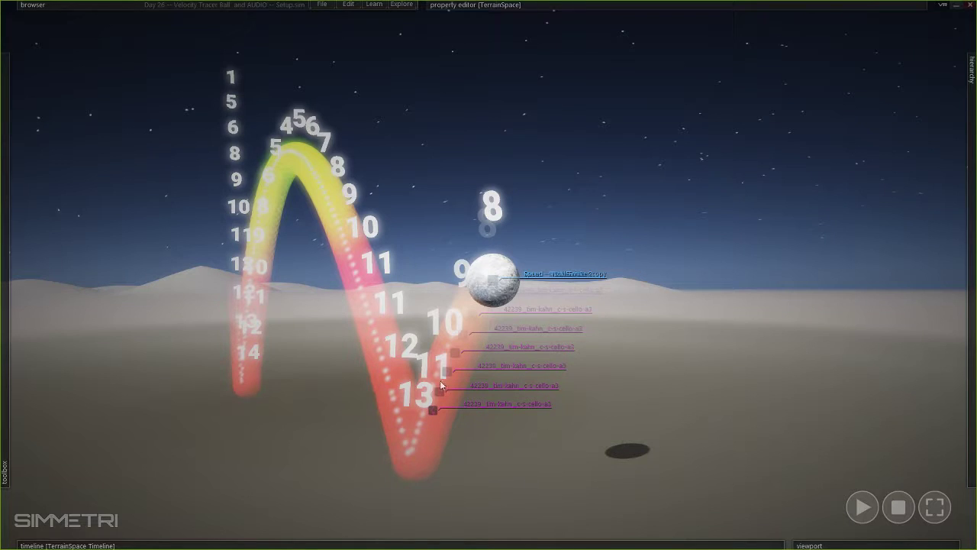
right_click_drag(434, 408, 424, 391)
key("w")
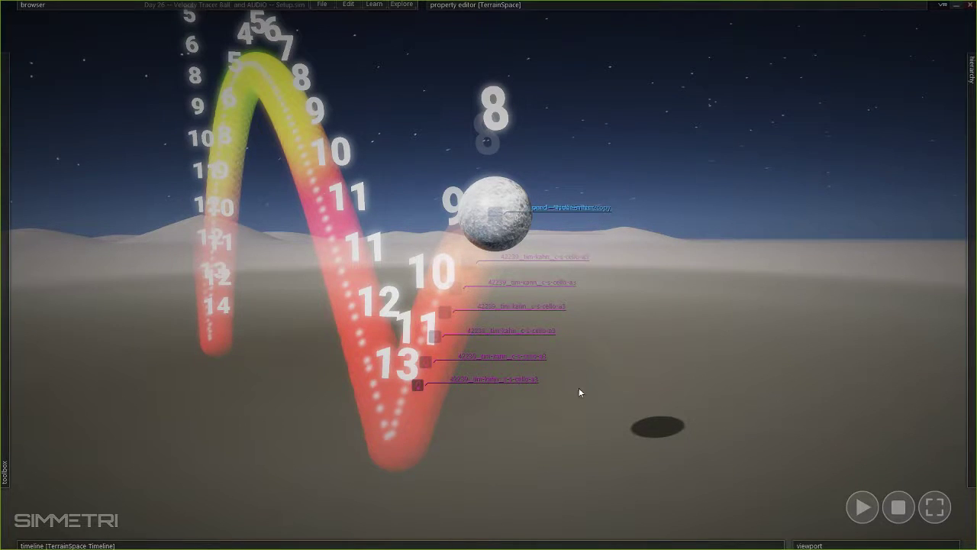
key("s")
right_click_drag(782, 366, 632, 345)
key("a")
key("e")
key("w")
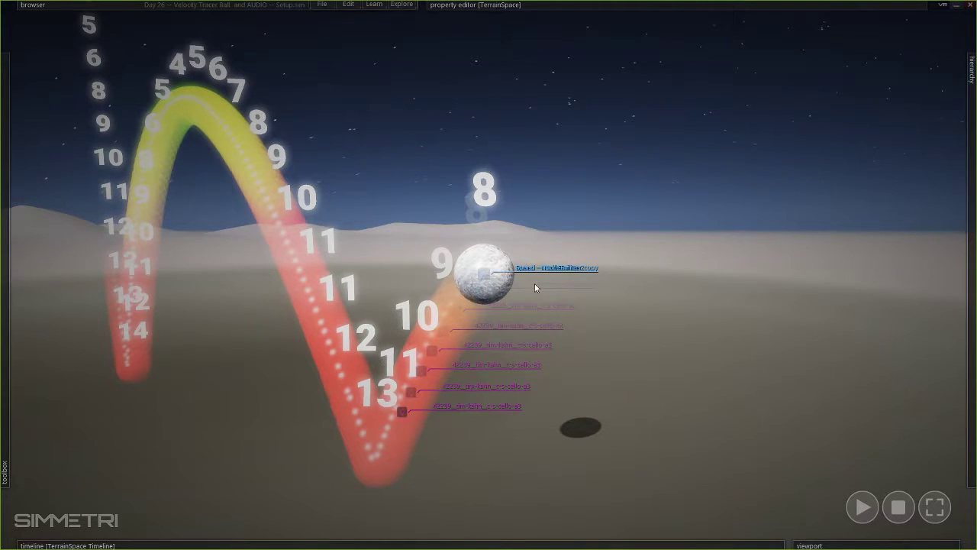
right_click_drag(499, 281, 428, 255)
key("s")
key("d")
key("w")
key("e")
key("s")
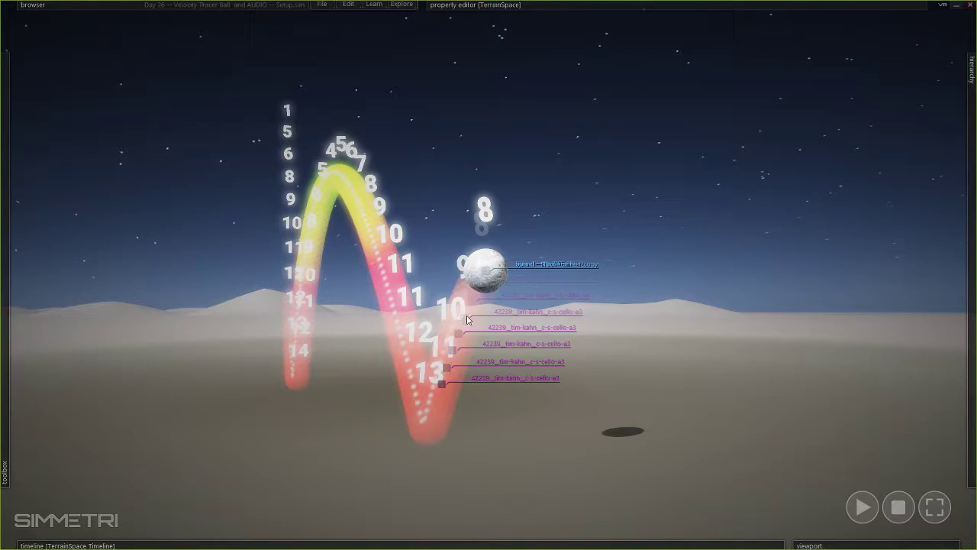
right_click_drag(520, 314, 520, 316)
key("w")
right_click_drag(489, 275, 489, 281)
key("s")
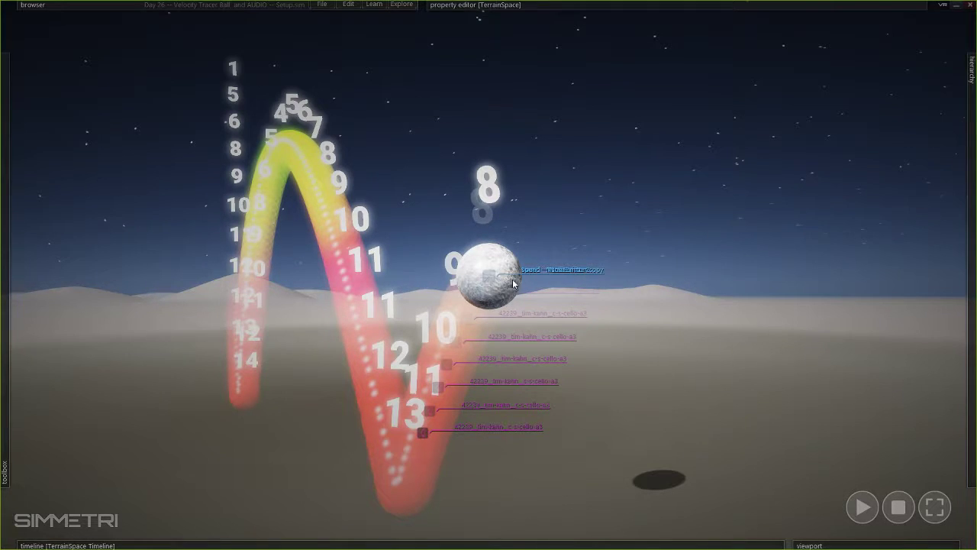
- Resume the simulation through the next arc and pause it as the ball rebounds again
right_click_drag(501, 431, 626, 406)
key("s")
key("space")
key("s")
key("space")
key("a")
key("w")
key("e")
right_click_drag(488, 274, 513, 292)
key("s")
- Frame the whole paused trail from the side, from the drop point to the ball's current position
right_click_drag(635, 375, 582, 340)
key("s")
key("d")
key("w")
key("e")
key("d")
key("e")
mouse_move(691, 366)
right_mouse_down()
mouse_move(648, 352)
mouse_move(693, 362)
right_mouse_up()
key("s")
key("w")
key("a")
key("s")
- Inspect the ball's RigidBody properties and look through the available Physics lessons
mouse_move(661, 5)
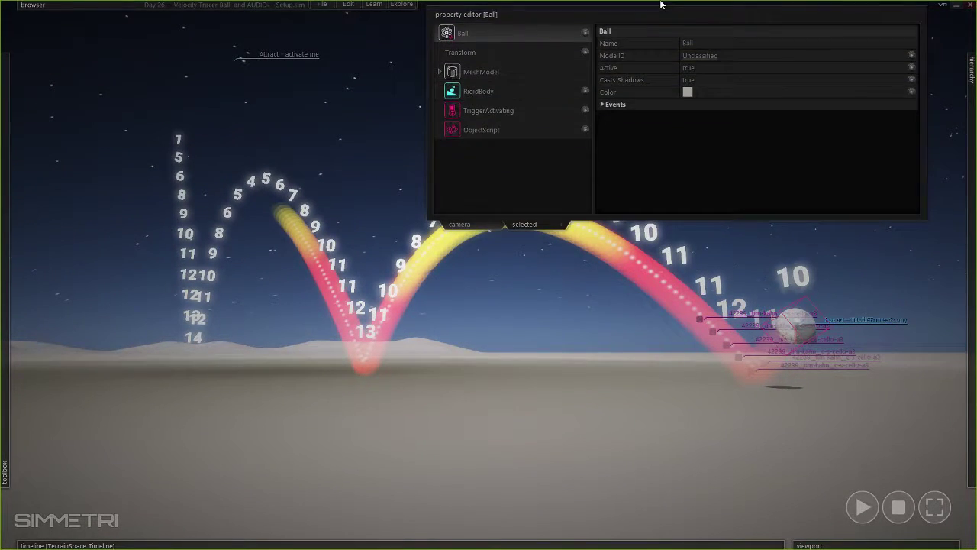
left_click(513, 92)
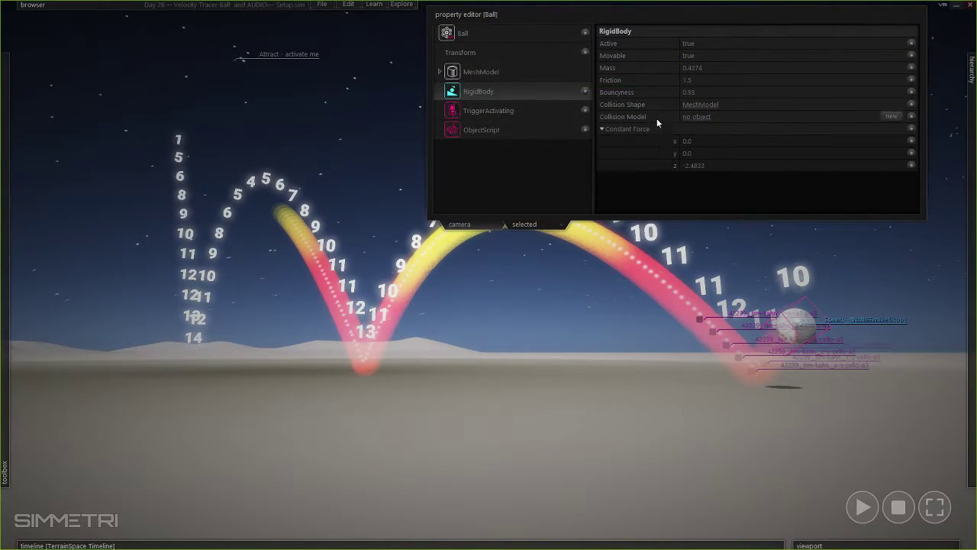
left_click(374, 5)
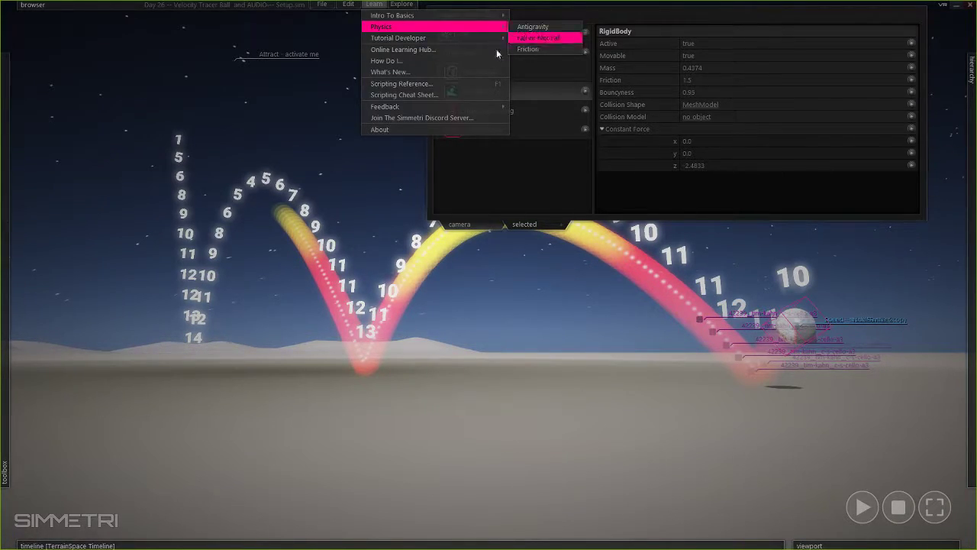
left_click(664, 250)
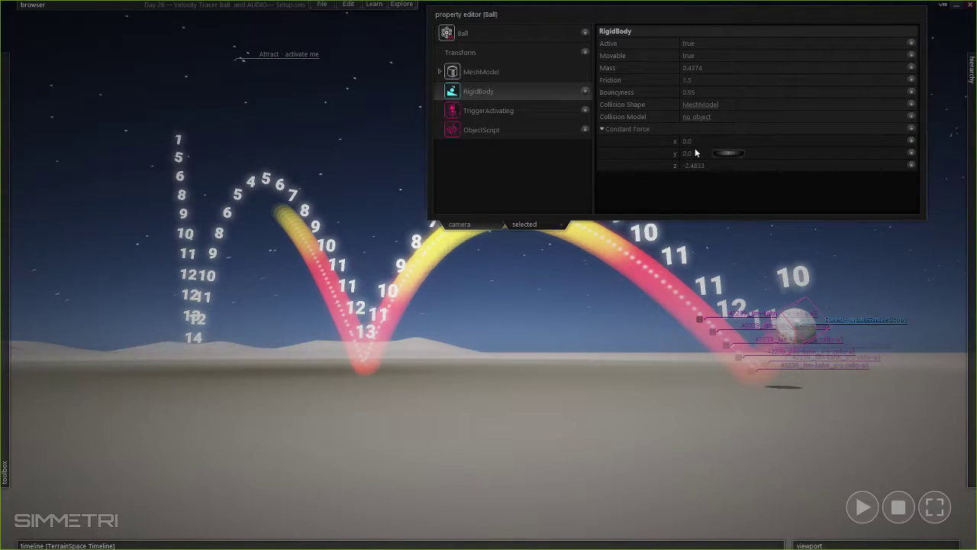
- Examine the speed numbers from the drop point through the first bounce beside the ball's RigidBody settings
mouse_move(721, 425)
right_mouse_down()
mouse_move(742, 397)
mouse_move(723, 419)
right_mouse_up()
key("e")
key("s")
key("a")
right_click_drag(292, 204, 287, 210)
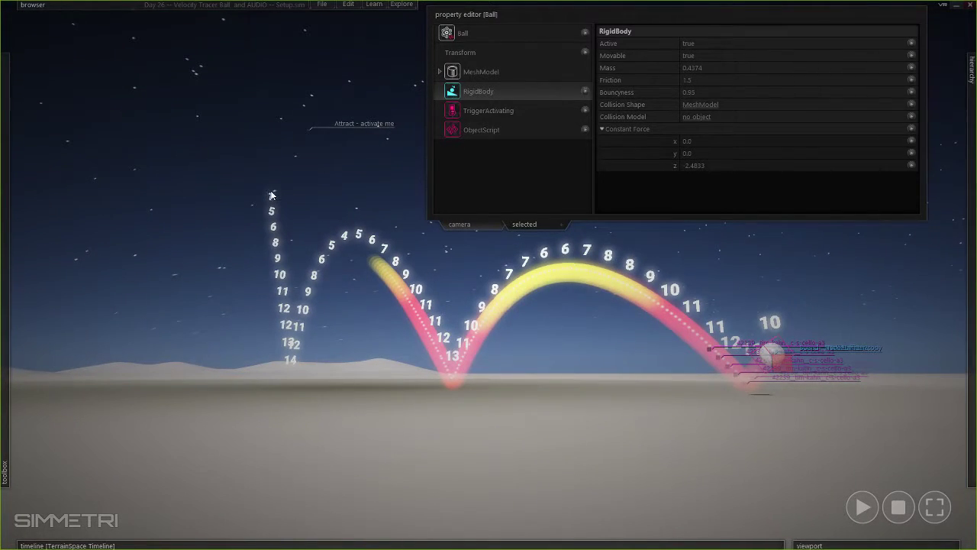
key("a")
key("s")
right_click_drag(414, 274, 440, 318)
key("a")
key("e")
key("w")
right_click_drag(440, 427, 413, 381)
key("s")
right_click_drag(375, 183, 375, 193)
key("a")
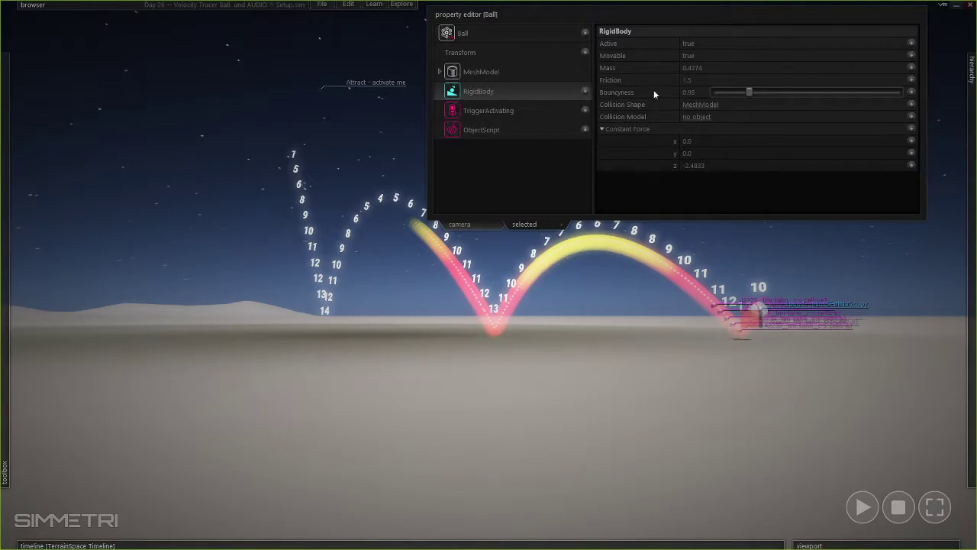
- Check the ball's Bouncyness setting against the heights of the successive arcs in the trail
key("s")
right_click_drag(759, 373, 539, 306)
key("d")
key("w")
key("a")
right_click_drag(304, 319, 394, 337)
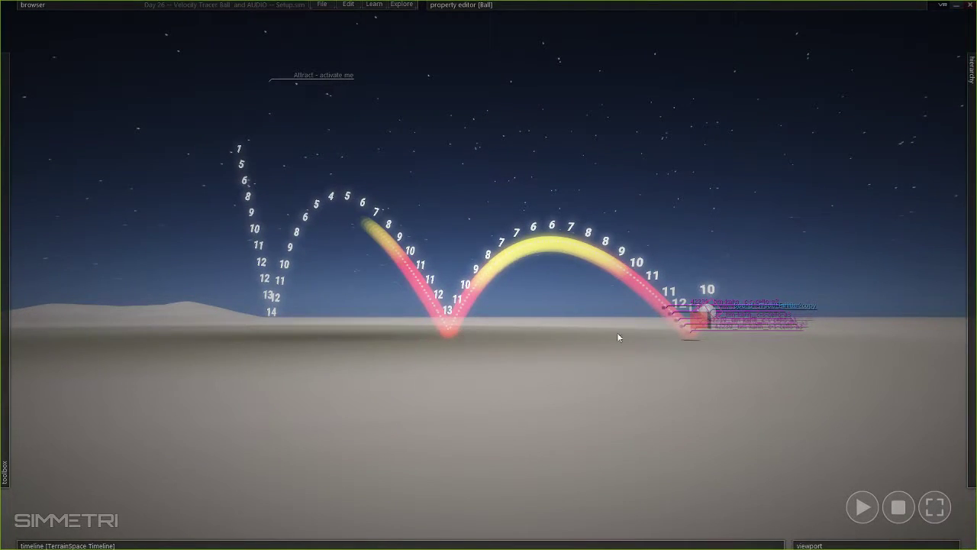
- Review the ball's Constant Force values and examine the trail's later arc up to the paused ball
mouse_move(638, 55)
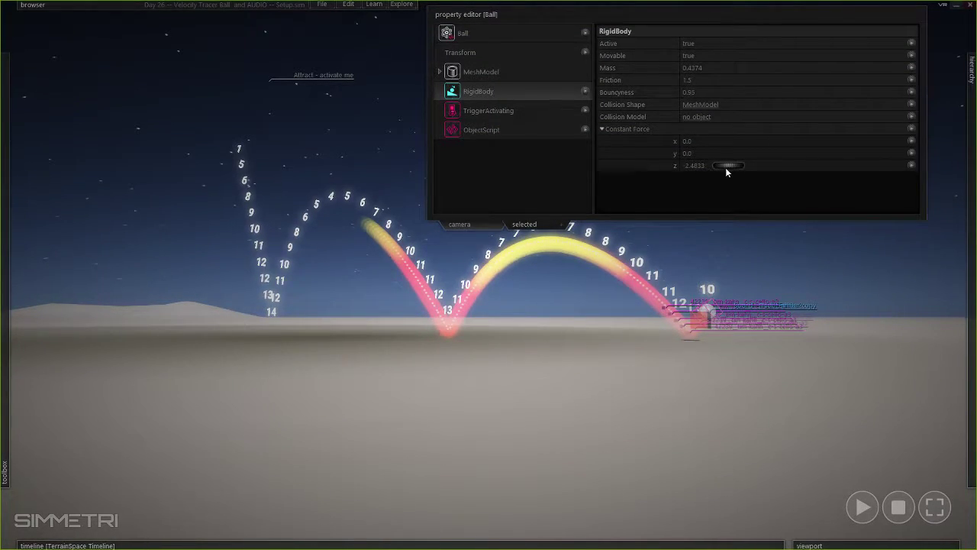
right_click_drag(712, 180, 708, 200)
key("w")
key("a")
key("e")
right_click_drag(730, 330, 732, 340)
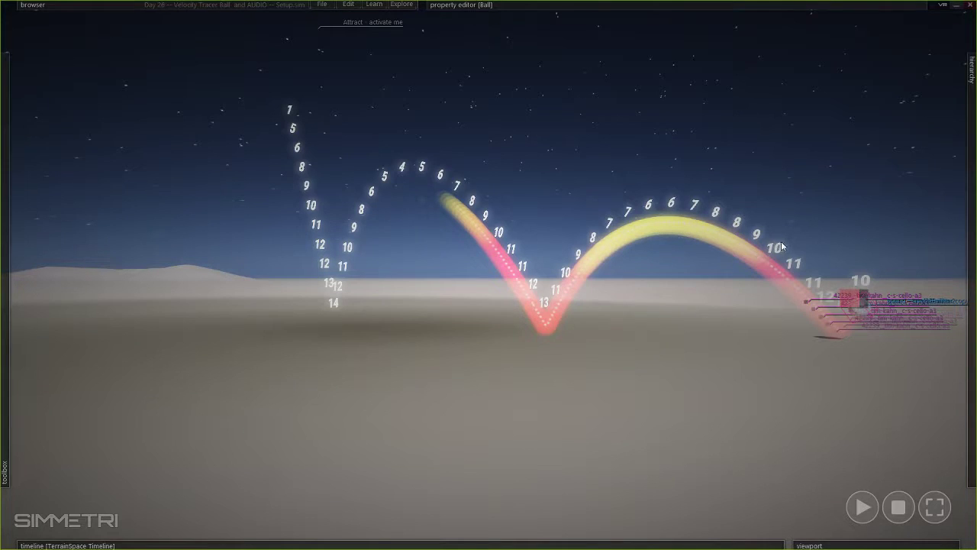
right_click_drag(756, 276, 816, 280)
key("s")
key("w")
key("d")
right_click_drag(816, 351, 772, 359)
key("s")
- Reset the paused simulation and replay the ball's bounces from a wide side view
left_click(897, 507)
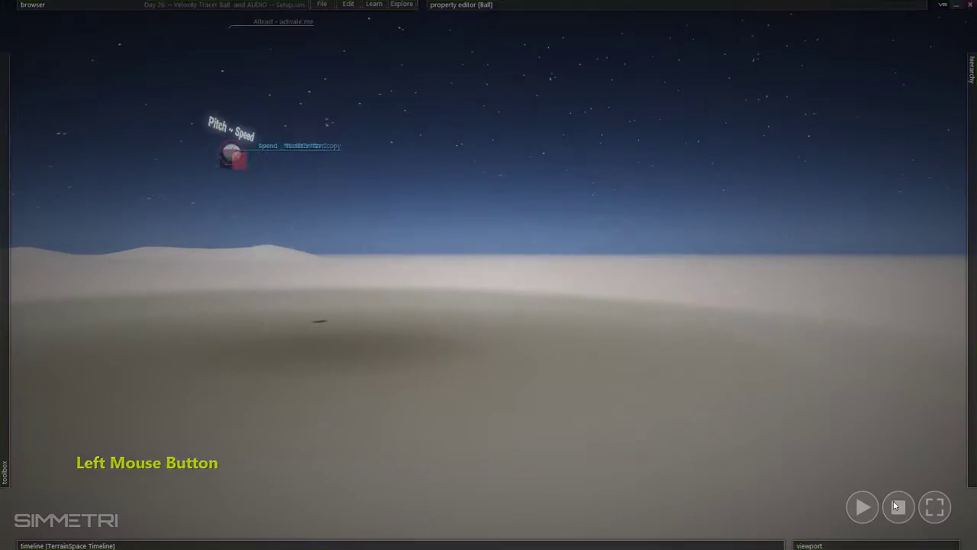
key("a")
right_click_drag(740, 408, 611, 380)
key("space")
key("a")
right_click_drag(355, 286, 642, 401)
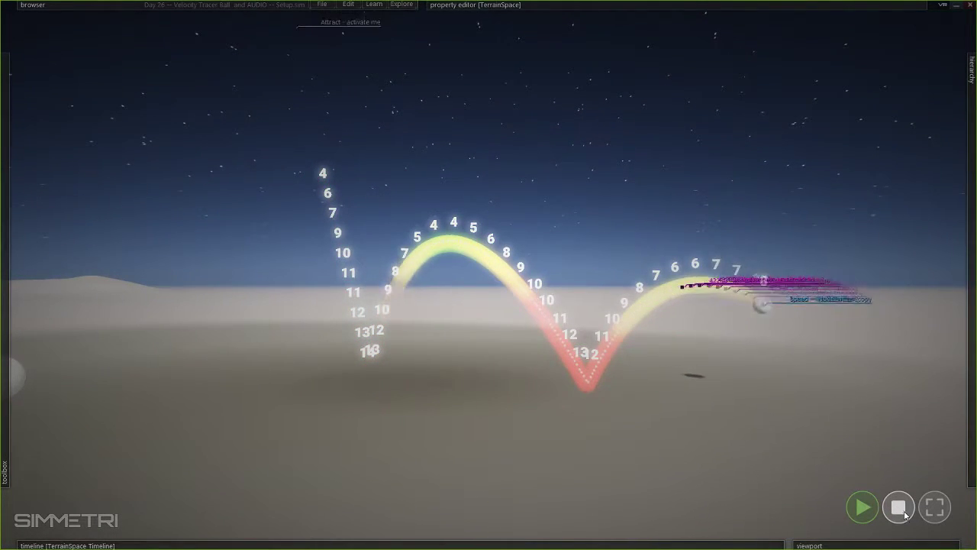
- Follow the bouncing ball from the side, select it and set its Constant Force z to 5.5333 while the simulation runs
key("d")
right_click_drag(832, 336, 974, 300)
key("w")
left_click(888, 120)
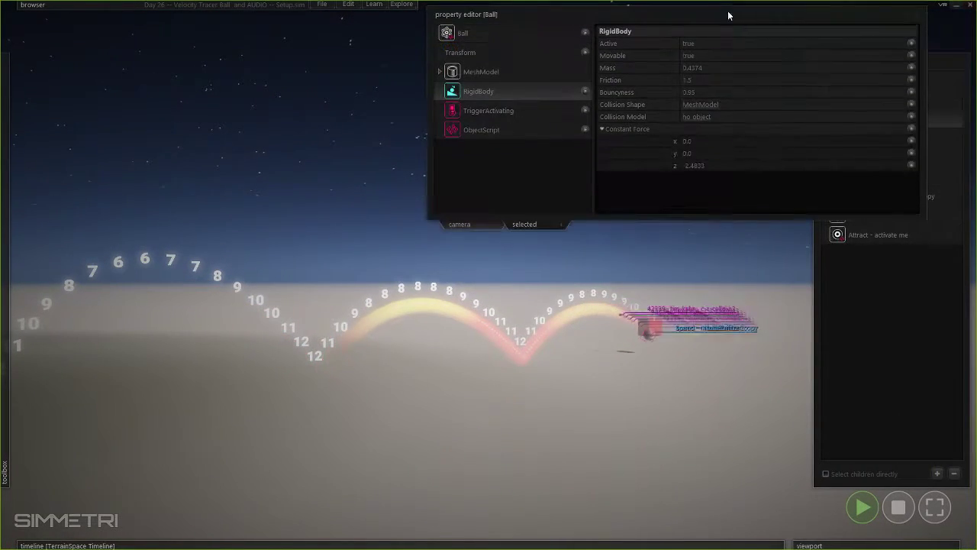
left_click_drag(724, 167, 976, 201)
right_click_drag(633, 275, 682, 271)
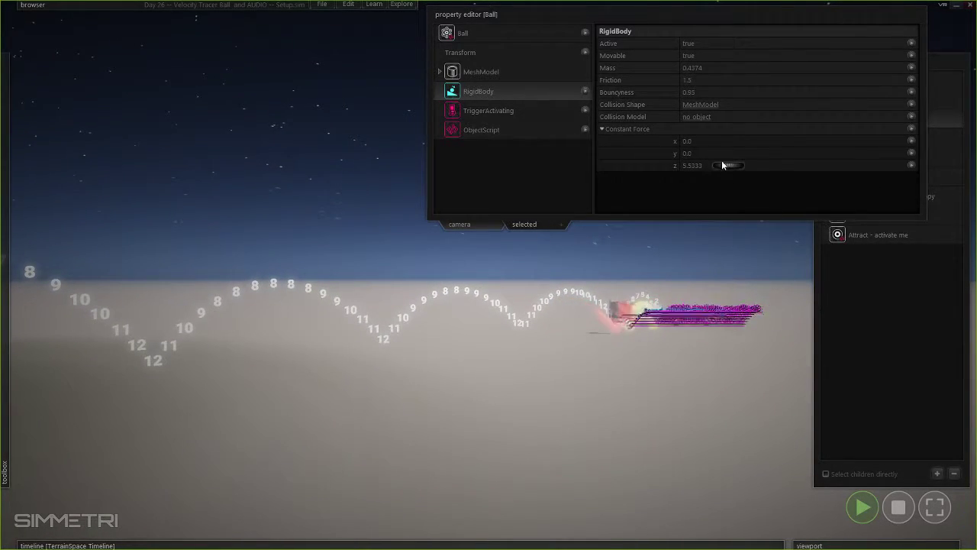
- Set the running ball's Constant Force to y 6.6167 and z -6.2667, and reset the simulation after watching the trail
left_click_drag(721, 152, 373, 168)
right_click_drag(374, 168, 268, 177)
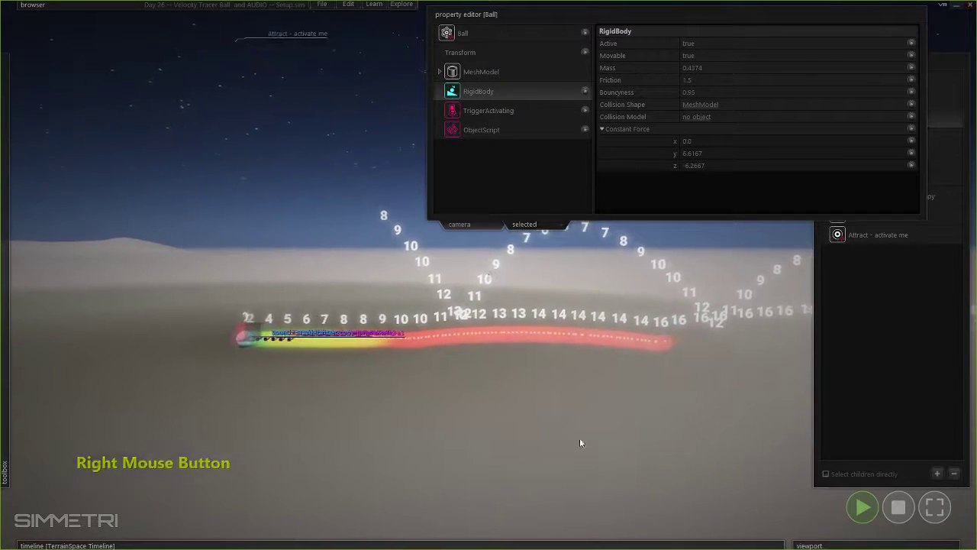
left_click(899, 508)
- Set the ball's Constant Force z to 0.0, play its vertical bounce and reset the simulation
left_click(737, 297)
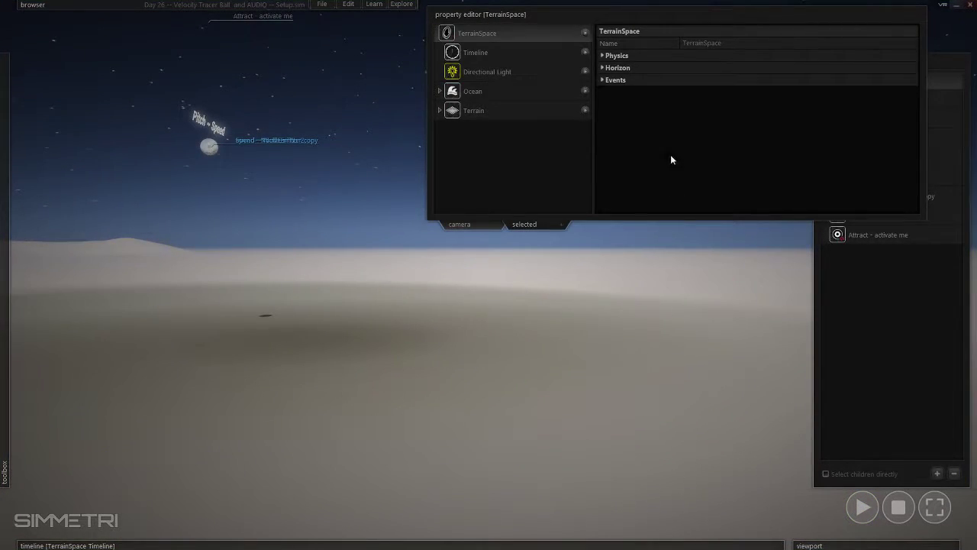
left_click(862, 107)
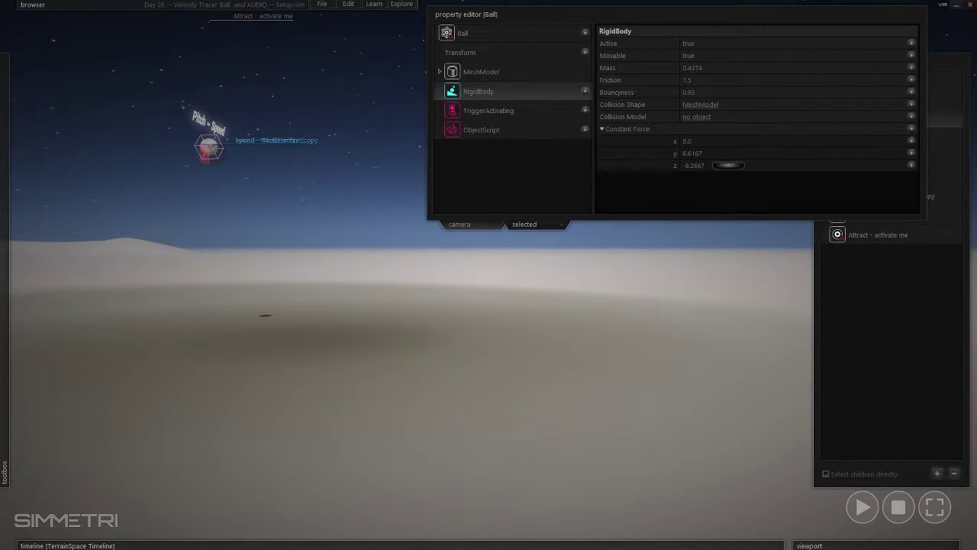
left_click(726, 166)
key("space")
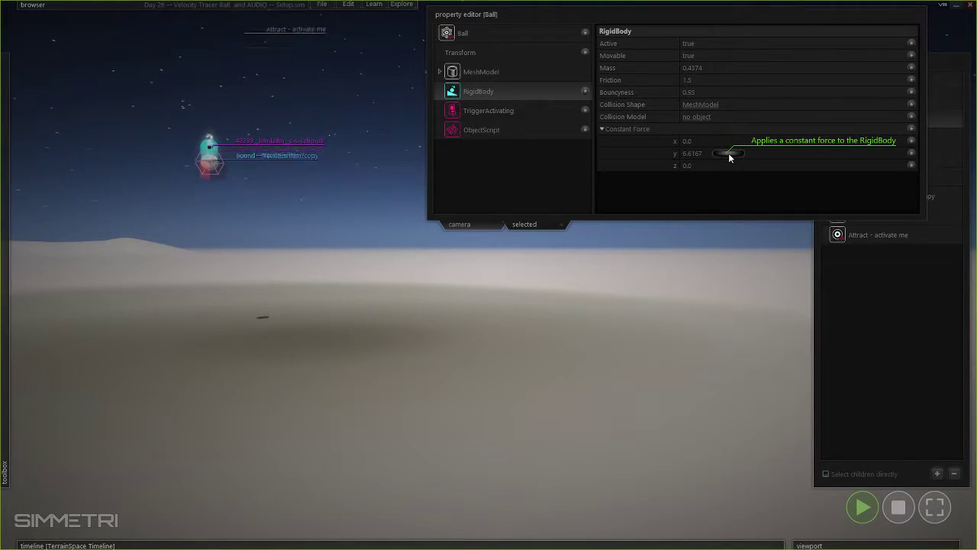
right_click_drag(504, 232, 489, 275)
key("w")
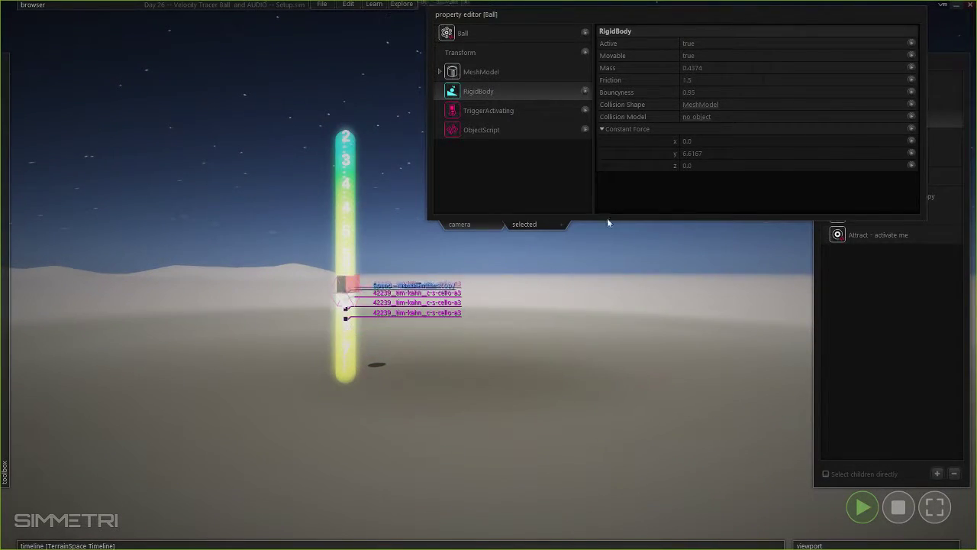
left_click(899, 507)
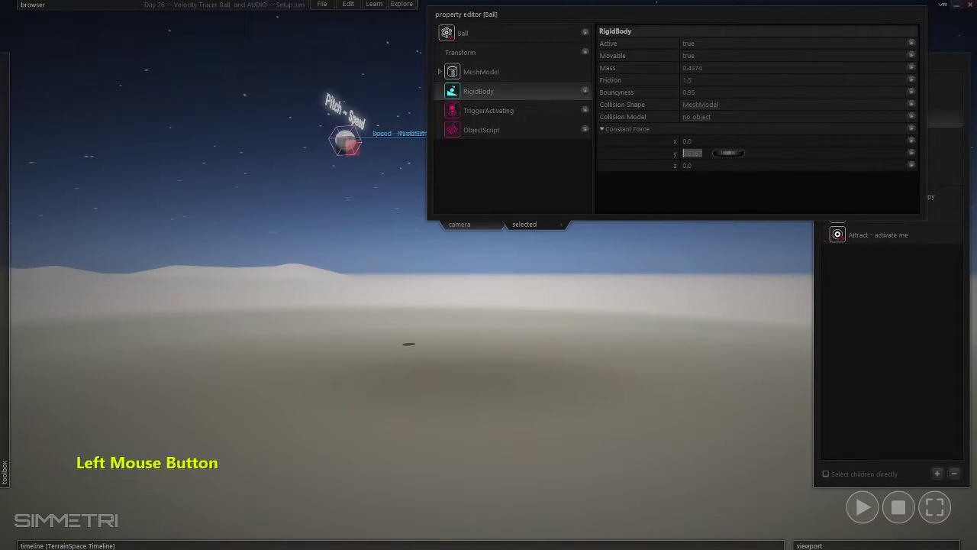
- Check the world Gravity values in the TerrainSpace physics settings
left_click(648, 151)
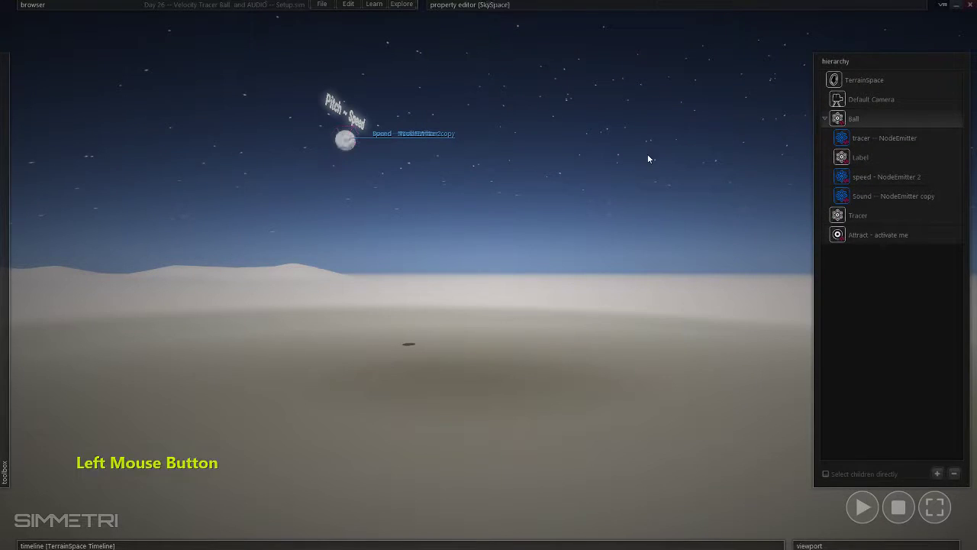
mouse_move(622, 45)
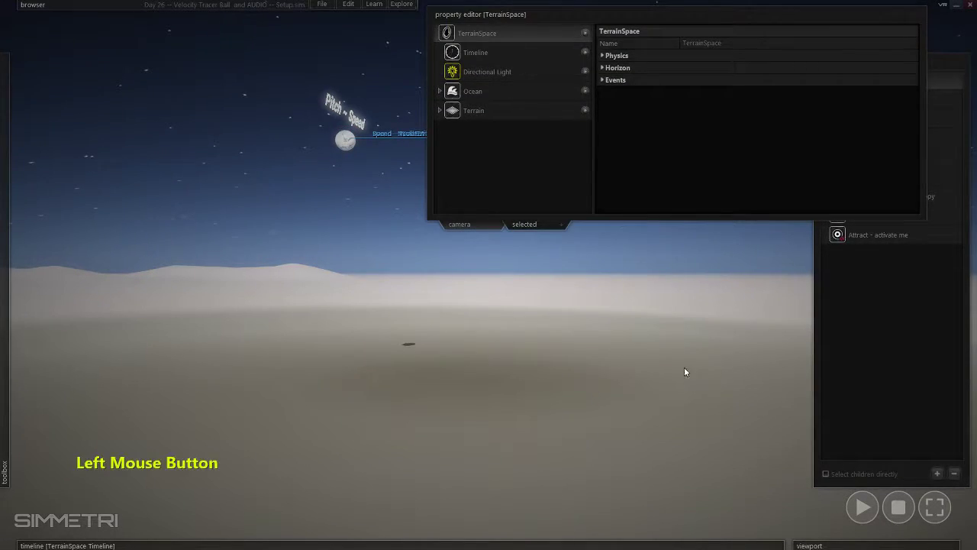
left_click(619, 58)
left_click(619, 69)
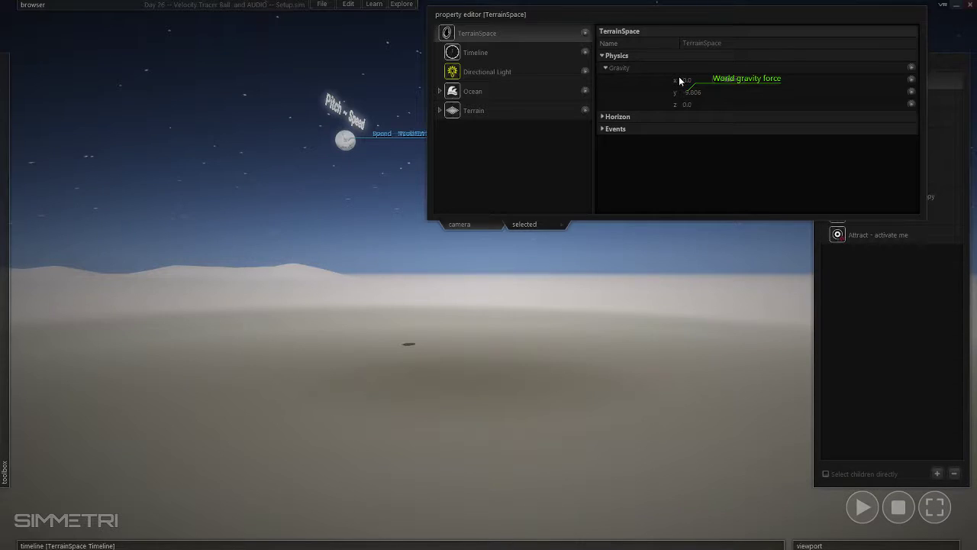
left_click(672, 14)
- Set the ball's Constant Force y to 6.95 and play the simulation from a closer view
left_click(853, 118)
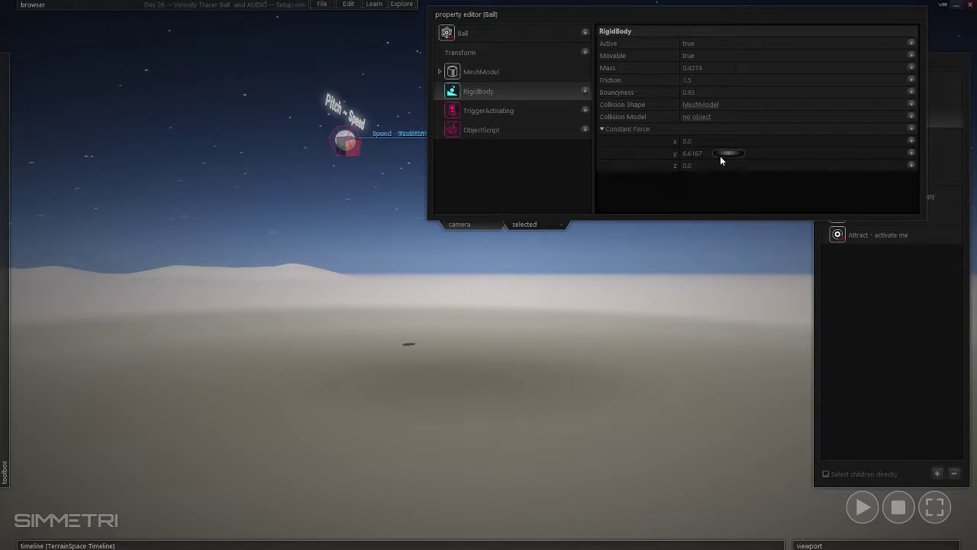
left_click_drag(740, 155, 737, 154)
right_click_drag(555, 171, 510, 200)
key("w")
key("space")
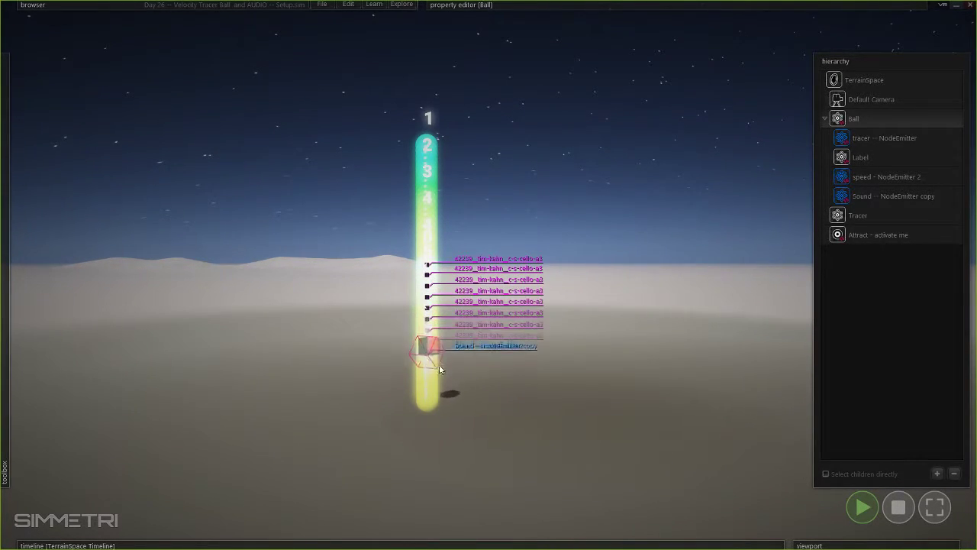
- Toss the moving ball gently upward during the simulation and follow it from the side
left_click_drag(429, 380, 467, 325)
key("a")
right_click_drag(468, 325, 477, 360)
key("w")
key("d")
- Fling the ball down against the ground to launch it into a high arc, keeping the trail in view
left_click_drag(481, 343, 500, 519)
right_click_drag(500, 519, 498, 480)
key("e")
key("s")
key("e")
mouse_move(489, 285)
right_mouse_down()
mouse_move(490, 263)
mouse_move(489, 274)
right_mouse_up()
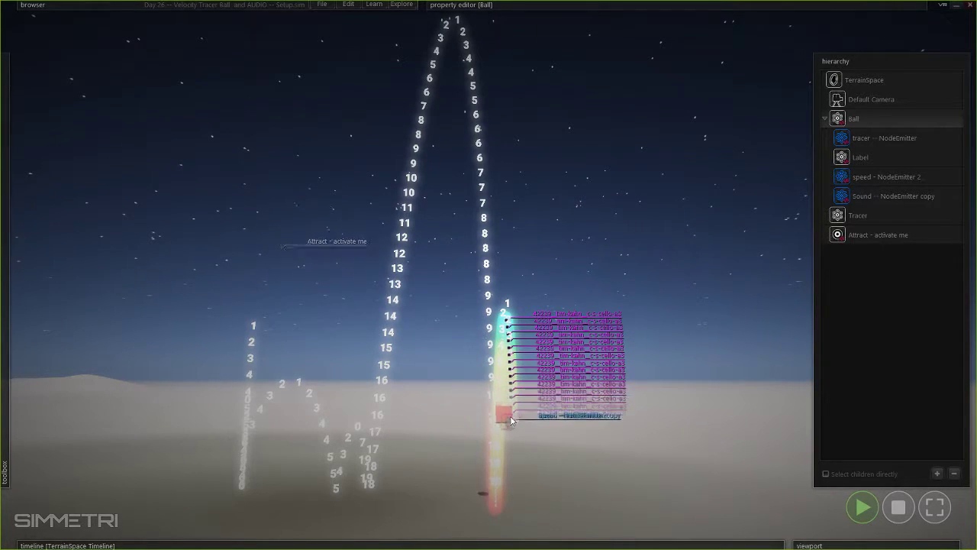
- Pause the simulation, move in close to the ball's trail and resume playback
key("space")
right_click_drag(511, 420, 561, 460)
key("w")
key("ctrl+w")
key("e")
key("space")
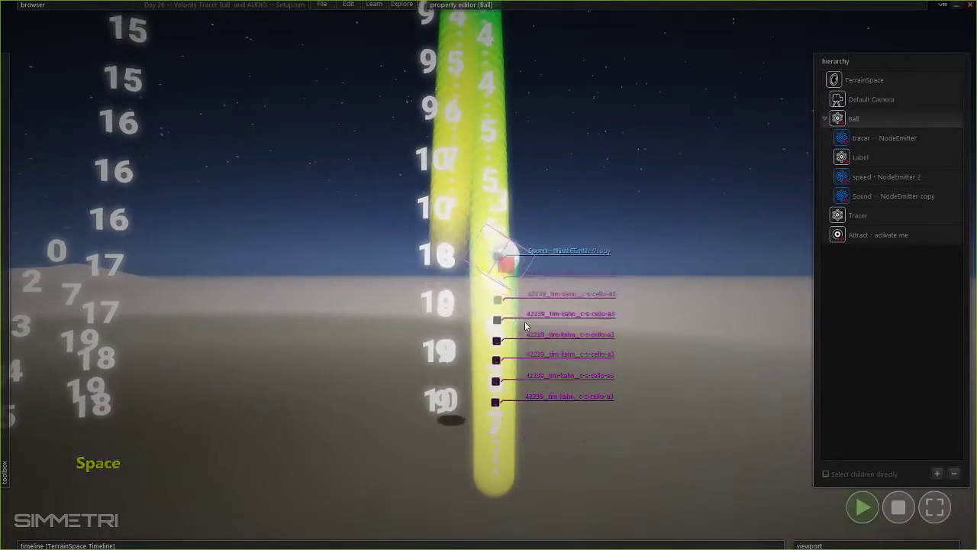
- Throw the bouncing ball again in the running simulation and follow its new arc
left_click_drag(506, 210, 469, 322)
right_click_drag(469, 322, 524, 249)
key("a")
key("s")
key("s")
right_click_drag(450, 442, 363, 451)
key("a")
key("w")
key("d")
right_click_drag(375, 290, 380, 327)
key("a")
- Pause the simulation and examine how the trail's colors and speed numbers change over the latest arc
key("space")
mouse_move(531, 322)
right_mouse_down()
mouse_move(538, 282)
mouse_move(528, 321)
right_mouse_up()
key("d")
key("w")
key("e")
key("s")
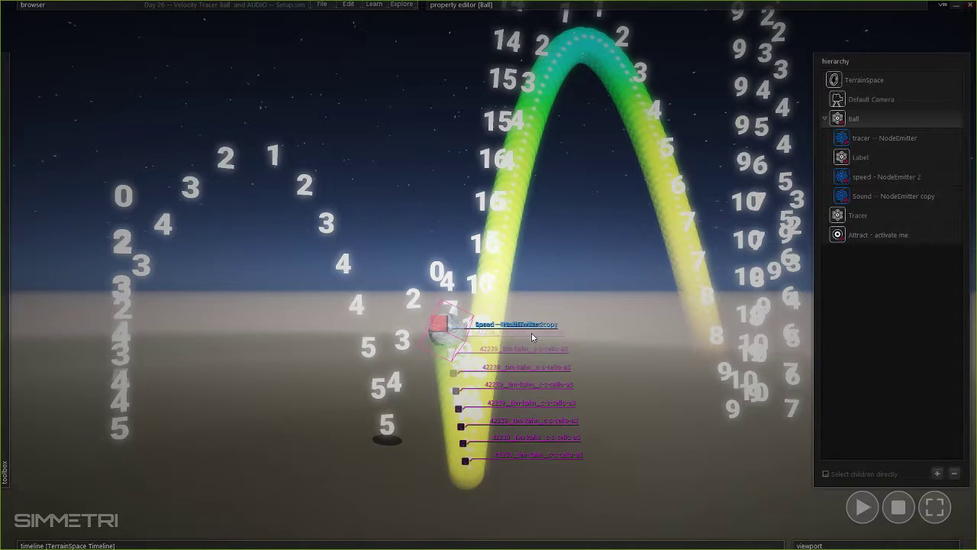
key("d")
key("w")
right_click_drag(615, 80, 518, 197)
key("s")
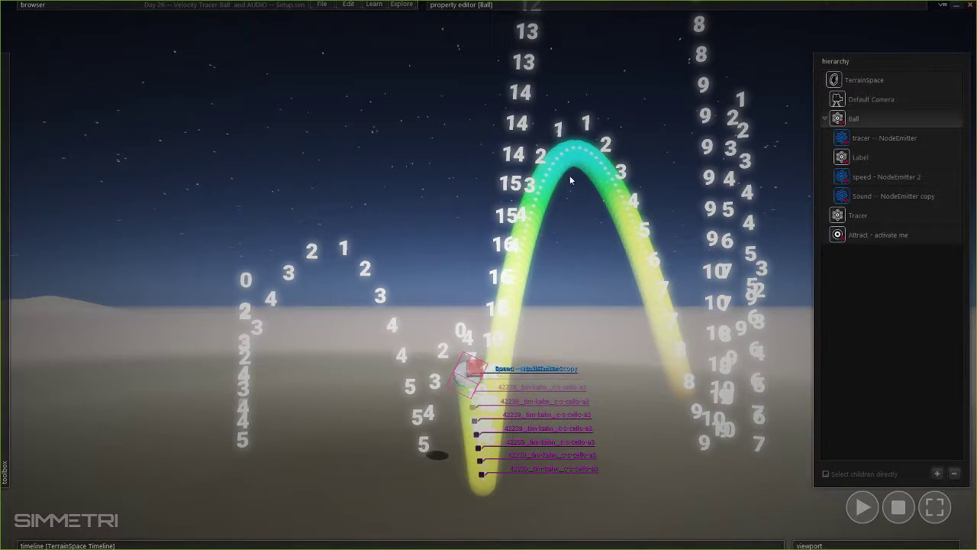
- Reset the simulation and frame the ball at its starting point with the Pitch ~ Speed label readable
left_click(872, 501)
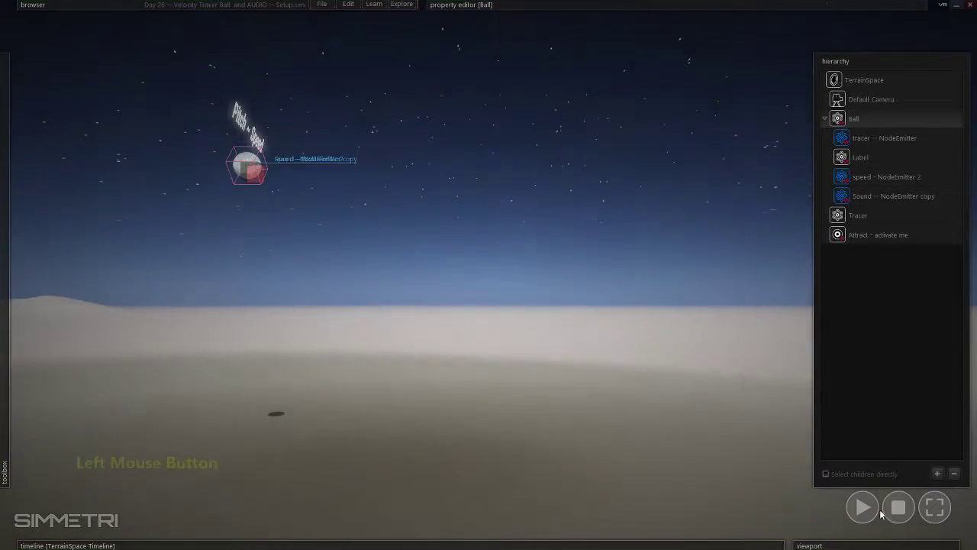
key("a")
right_click_drag(308, 284, 307, 284)
key("w")
key("s")
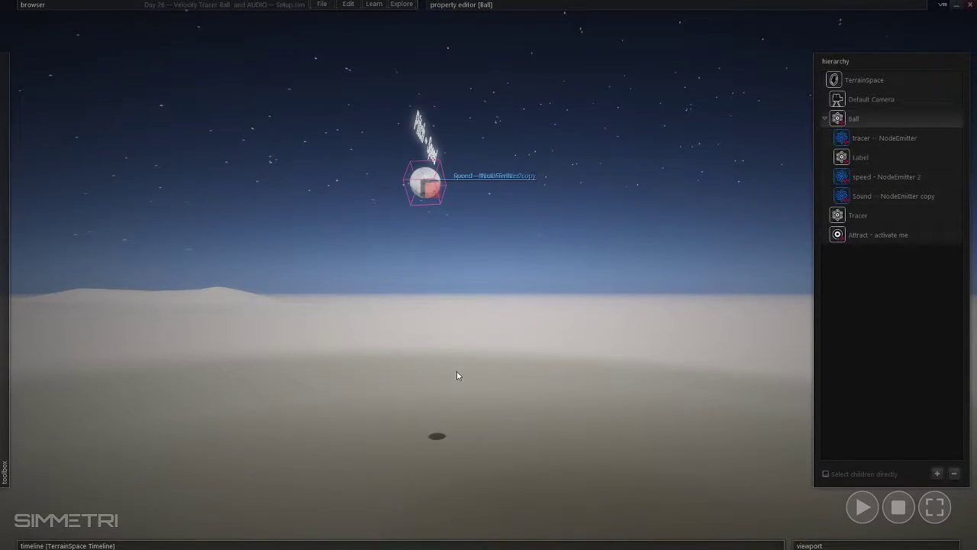
right_click_drag(453, 316, 455, 316)
key("w")
key("d")
key("s")
right_click_drag(497, 351, 497, 351)
key("s")
key("e")
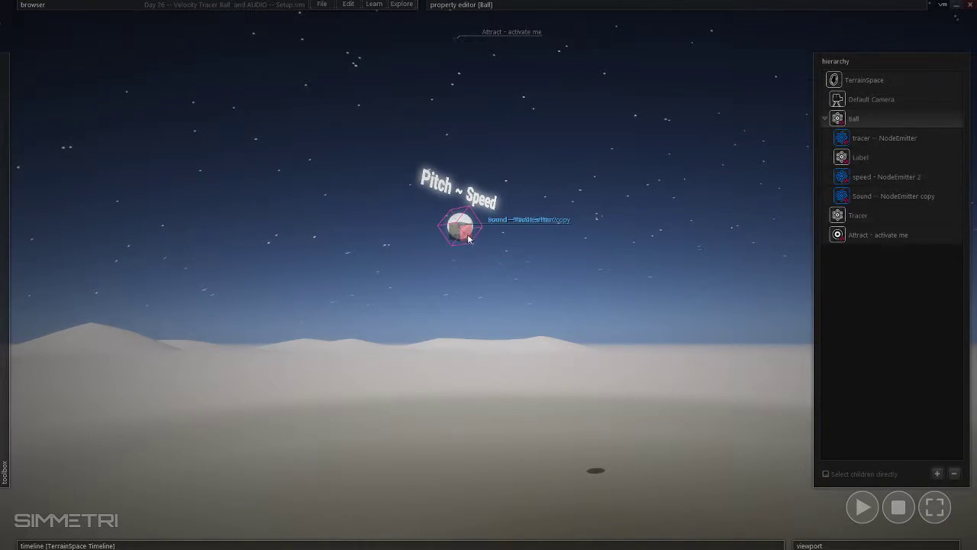
- Select the speed - NodeEmitter 2 node and view the ball and its label from the front and above
left_click(876, 177)
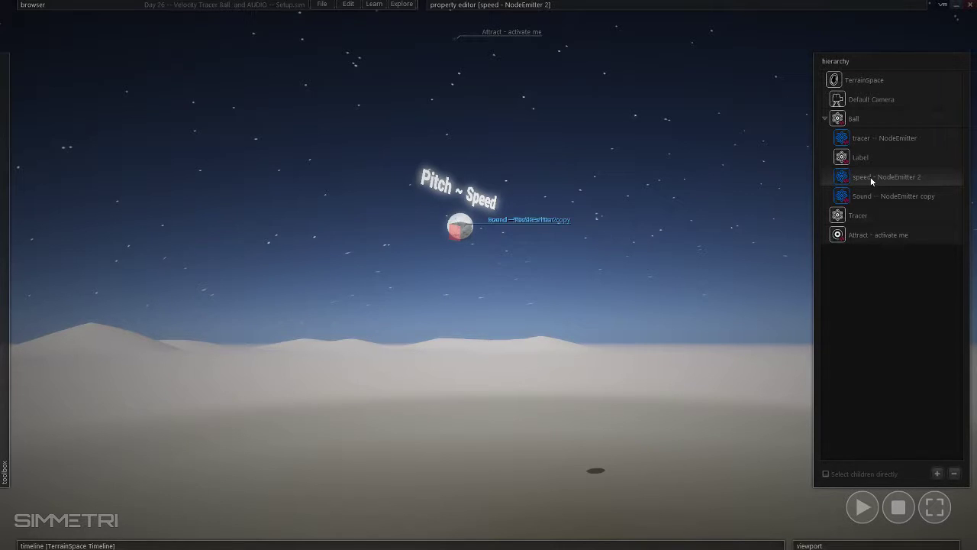
key("d")
key("w")
right_click_drag(636, 221, 633, 226)
key("s")
key("w")
key("s")
key("e")
key("w")
right_click_drag(525, 299, 482, 356)
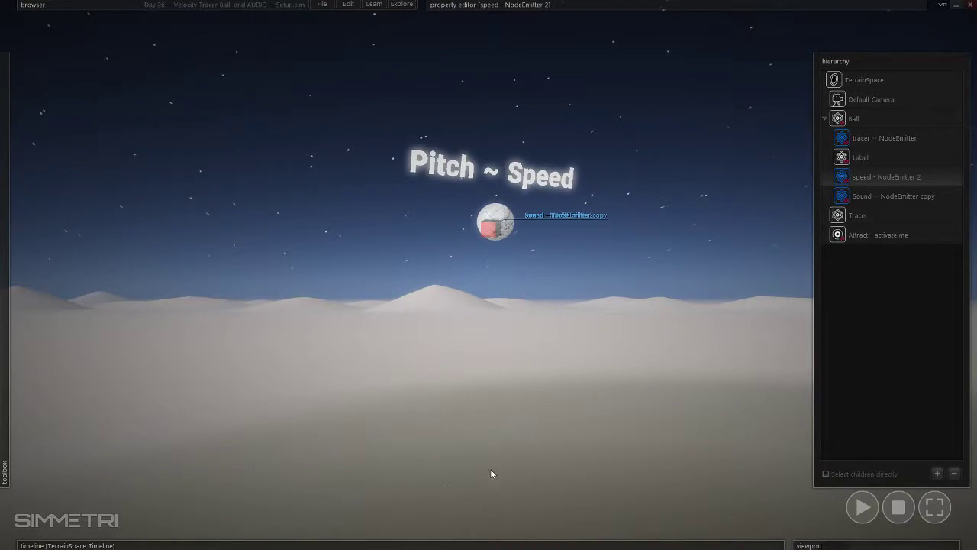
key("s")
right_click_drag(498, 226, 448, 224)
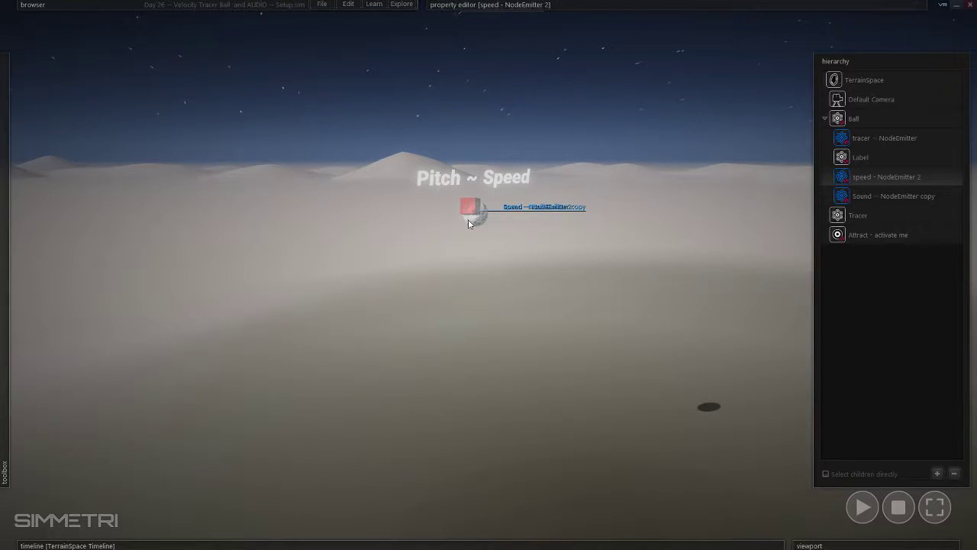
- Select the ball, play its vertical bounce in close view, and pause and reset the simulation
left_click(472, 221)
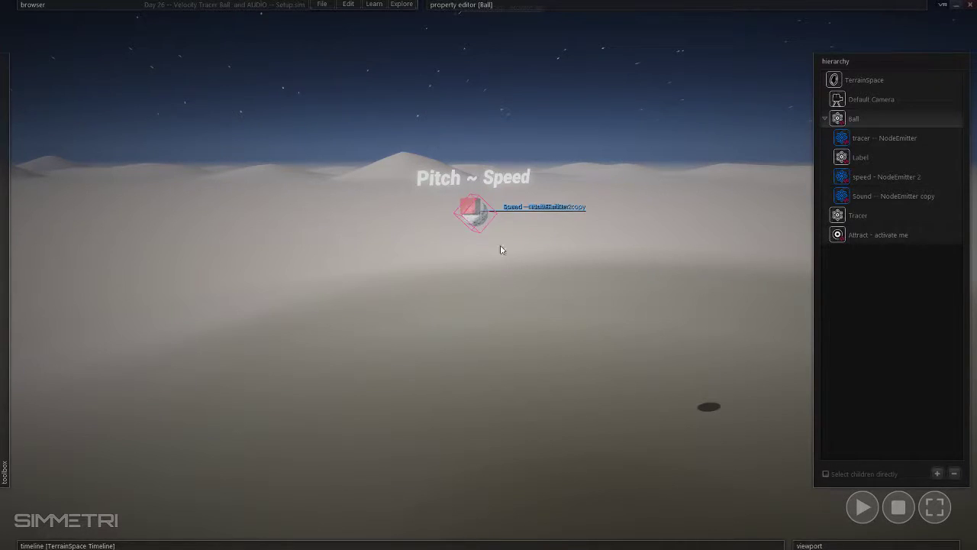
key("space")
right_click_drag(516, 303, 520, 241)
key("w")
key("e")
key("a")
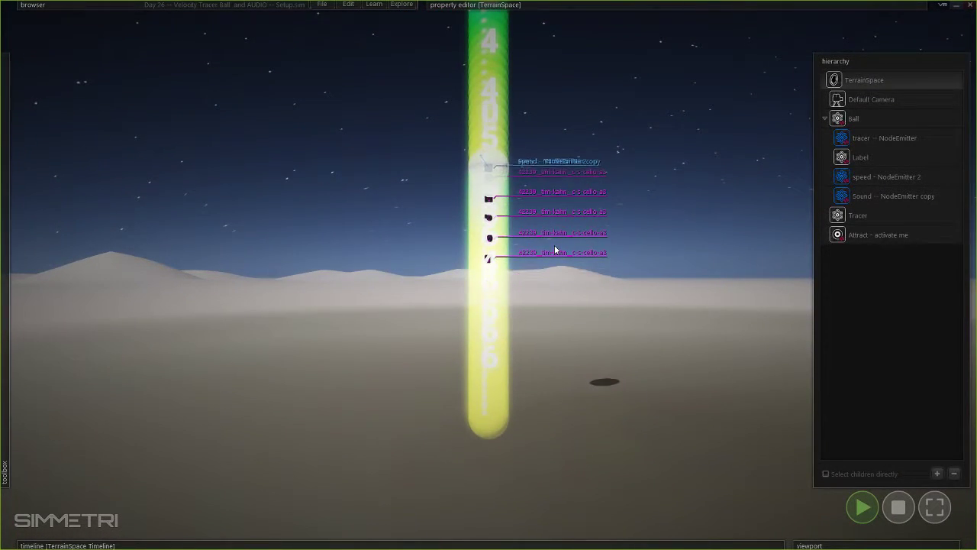
key("space")
left_click(899, 507)
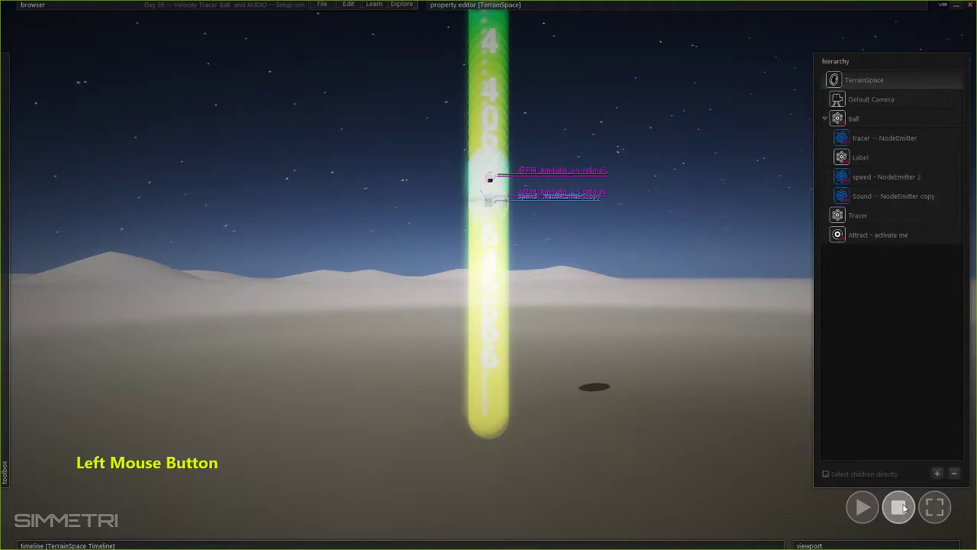
- View the reset ball and its Pitch ~ Speed label from the front above the distant dunes
key("d")
key("w")
mouse_move(650, 400)
right_mouse_down()
mouse_move(650, 359)
mouse_move(611, 401)
mouse_move(617, 414)
mouse_move(649, 411)
right_mouse_up()
key("s")
key("d")
key("w")
key("w")
key("s")
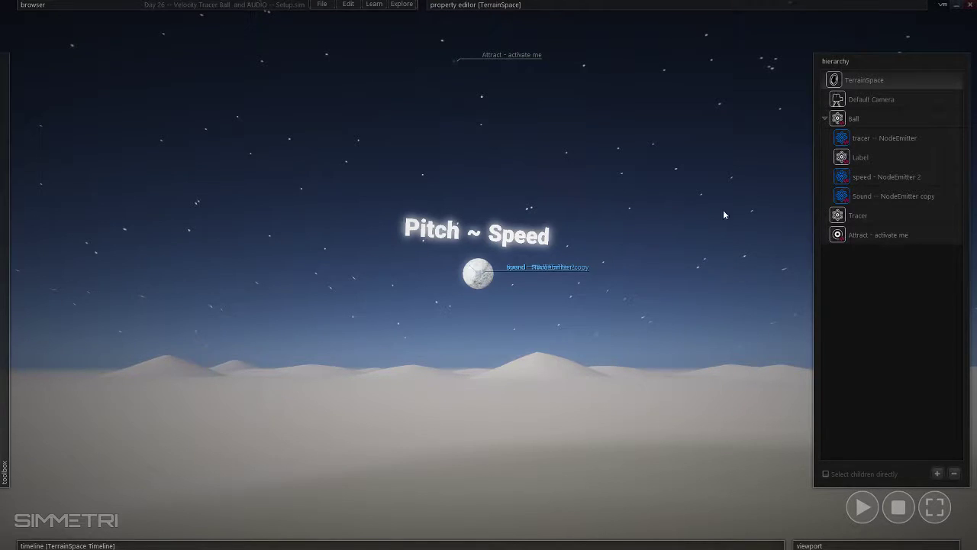
- Check the Sound emitter among the Ball's child nodes and review the Ball's RigidBody Constant Force values
left_click(881, 197)
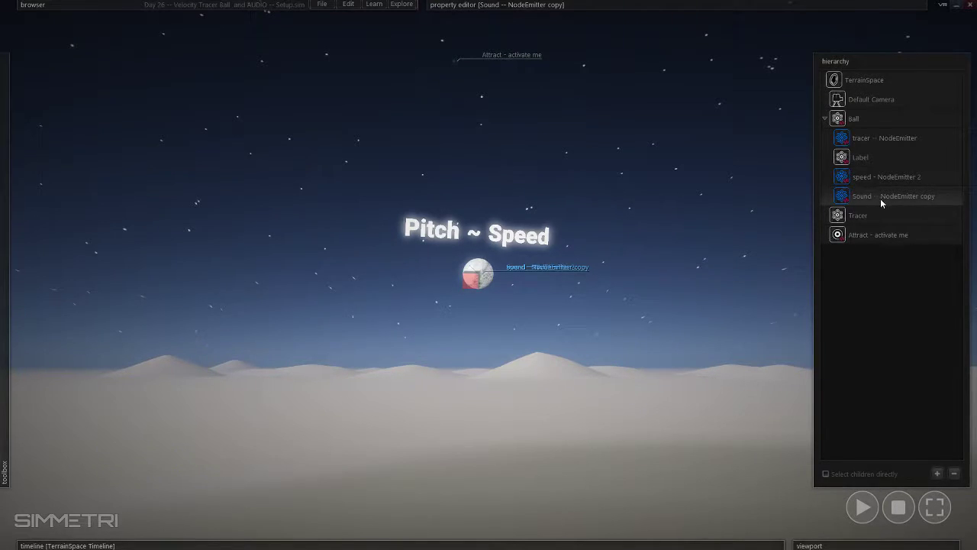
left_click(826, 118)
left_click(824, 119)
mouse_move(528, 312)
left_mouse_down()
mouse_move(465, 276)
mouse_move(461, 262)
mouse_move(521, 302)
mouse_move(456, 256)
left_mouse_up()
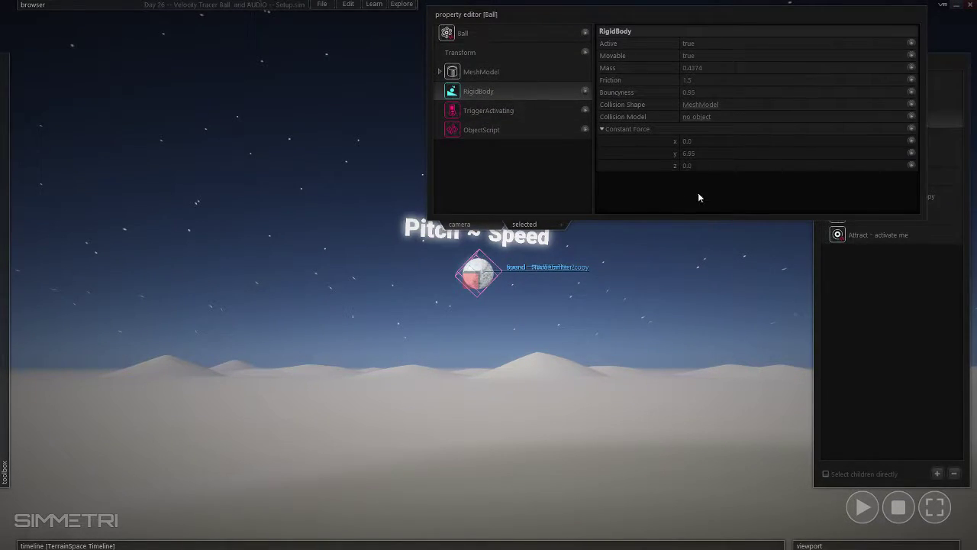
mouse_move(722, 155)
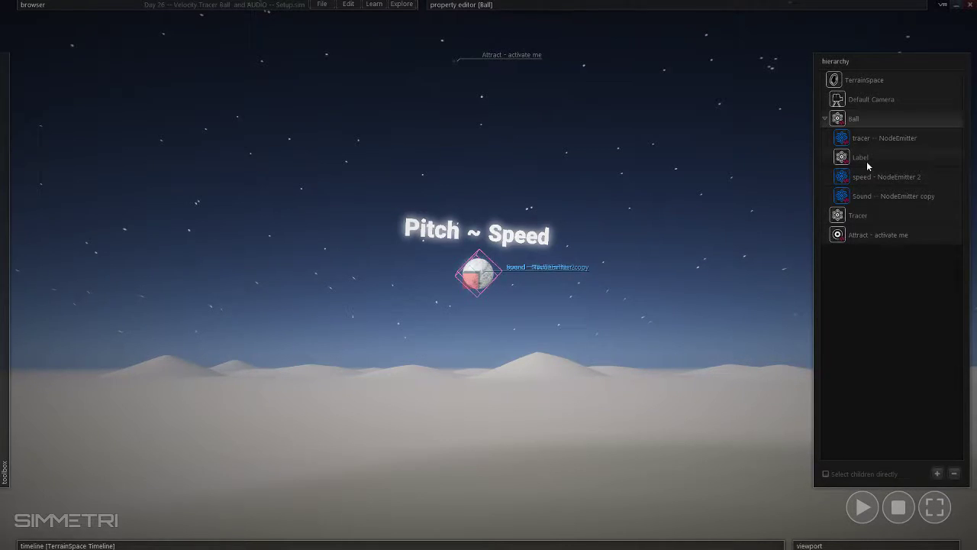
- Run the simulation briefly and go through the Ball's tracer, Label, speed and Sound child nodes
key("space")
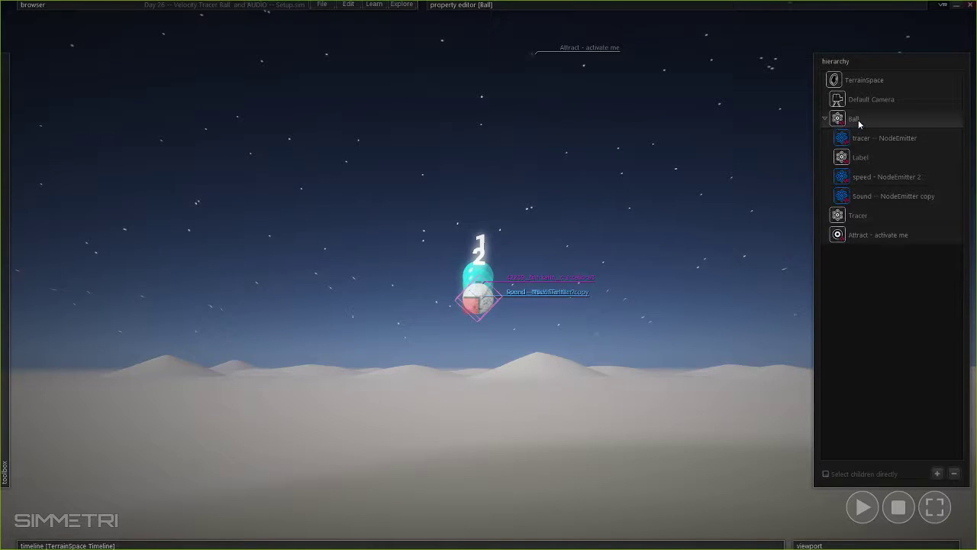
left_click(877, 139)
left_click(864, 158)
left_click(887, 176)
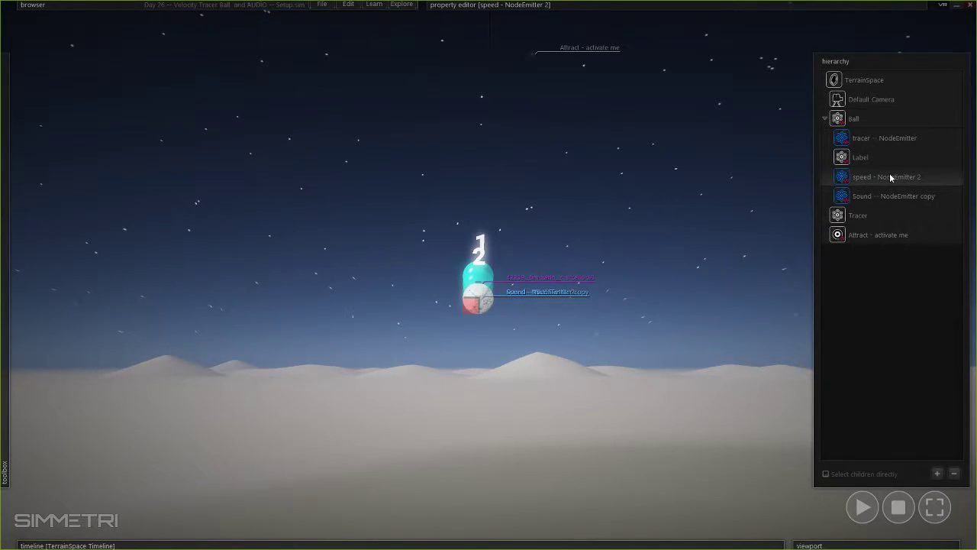
left_click(873, 138)
left_click(855, 178)
left_click(855, 197)
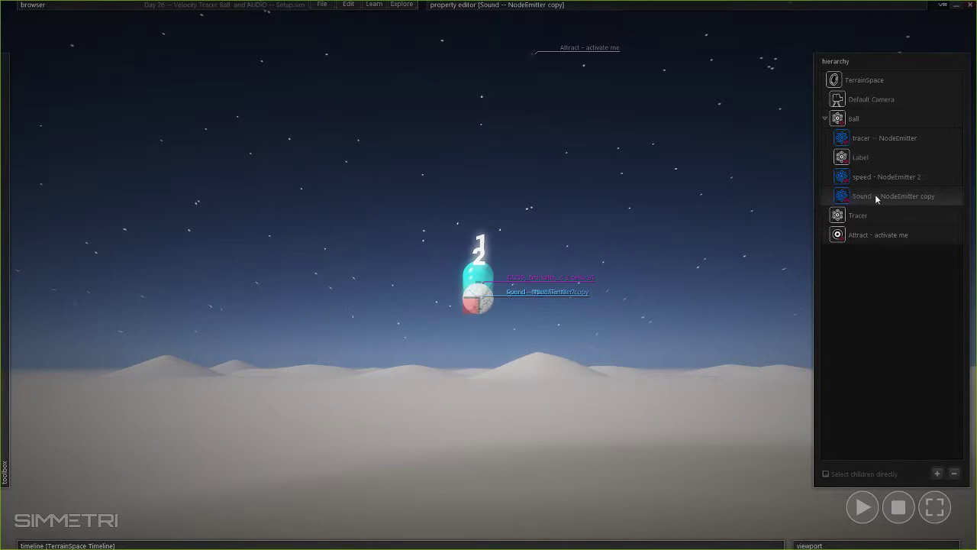
- Inspect the paused ball up close and advance the simulation to show more emitted sounds along its trail
right_click_drag(622, 279, 613, 266)
key("w")
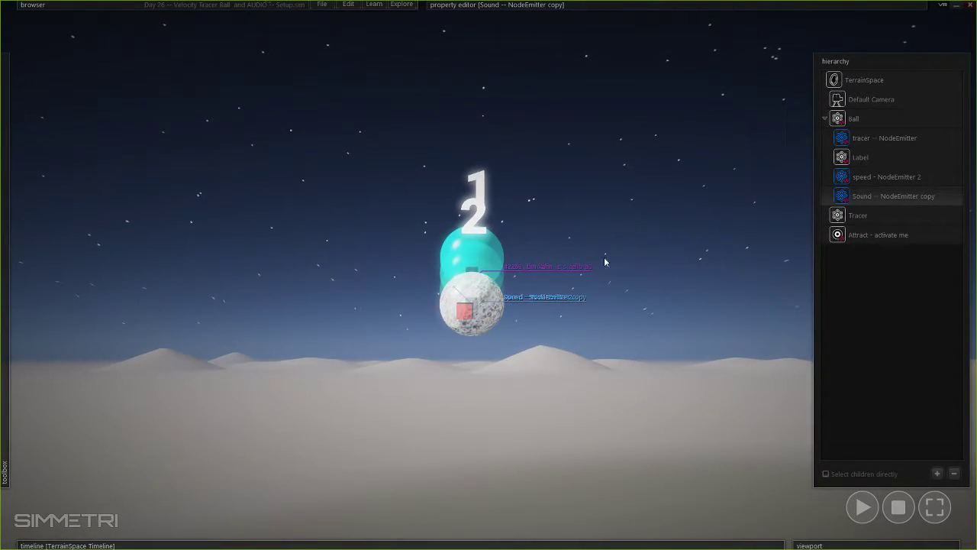
key("s")
right_click_drag(563, 320, 564, 395)
key("s")
key("space")
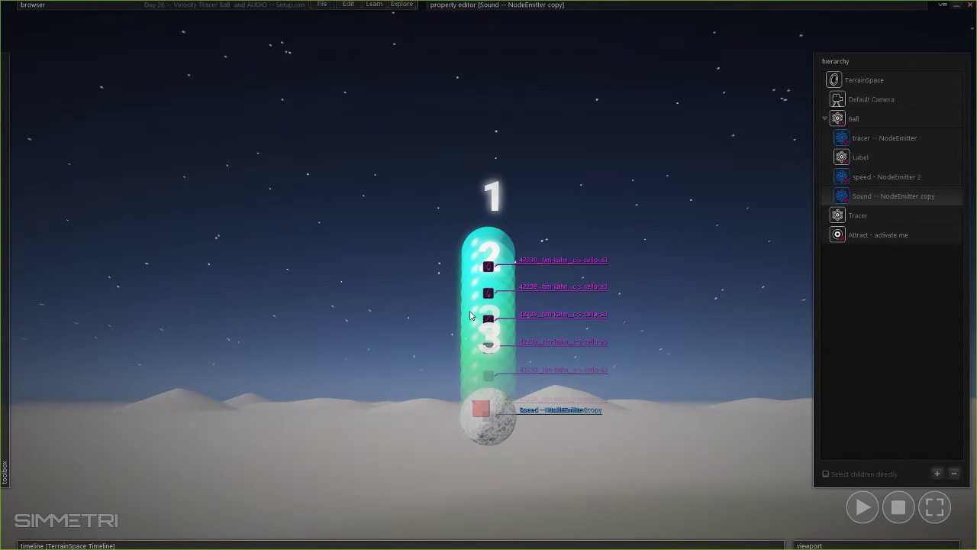
- Open the tracer emitter's onEmit script, read how it colours emitted objects by velocity, and close it
left_click(855, 142)
right_click(852, 142)
left_click(871, 159)
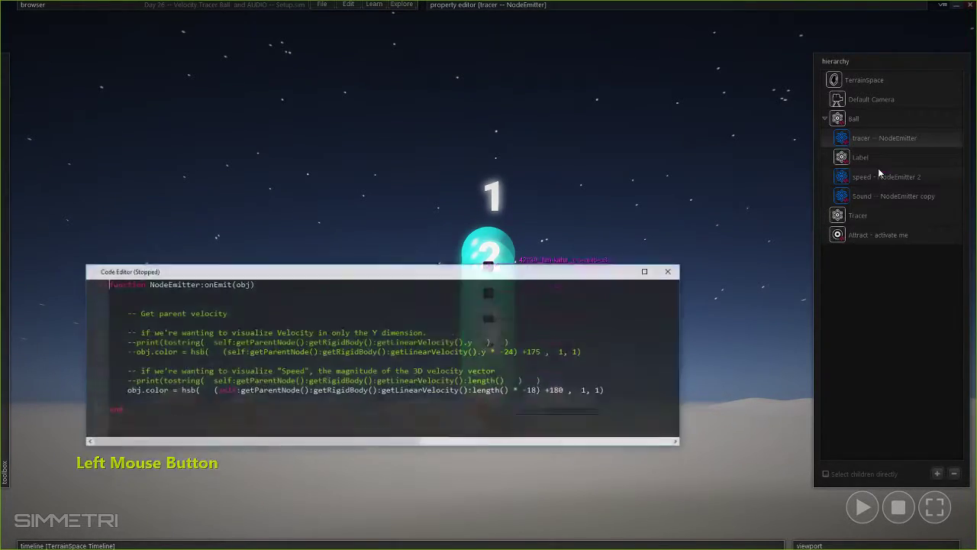
left_click(669, 271)
- Review the tracer emitter's Continuous settings, including the Active state and Frequency of its ConstantPulse
left_click(861, 141)
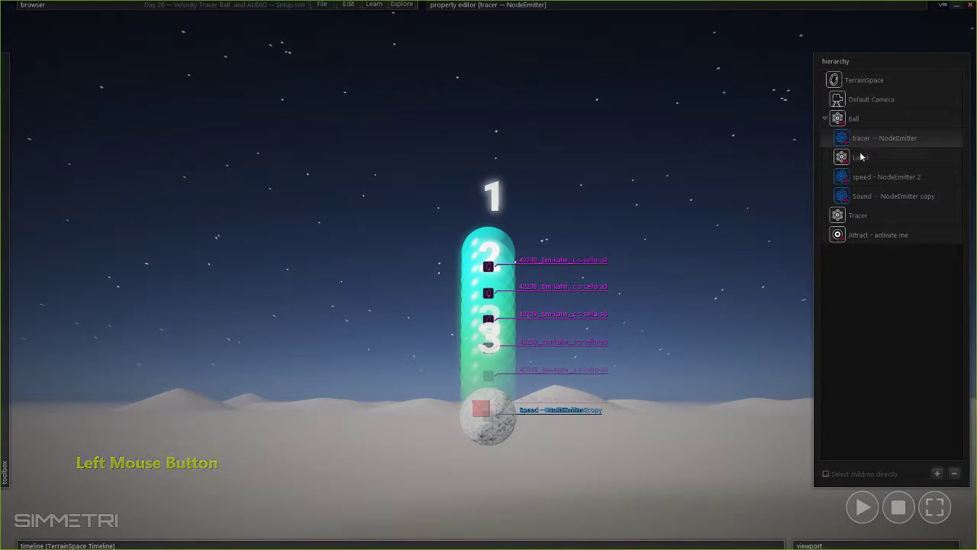
mouse_move(585, 4)
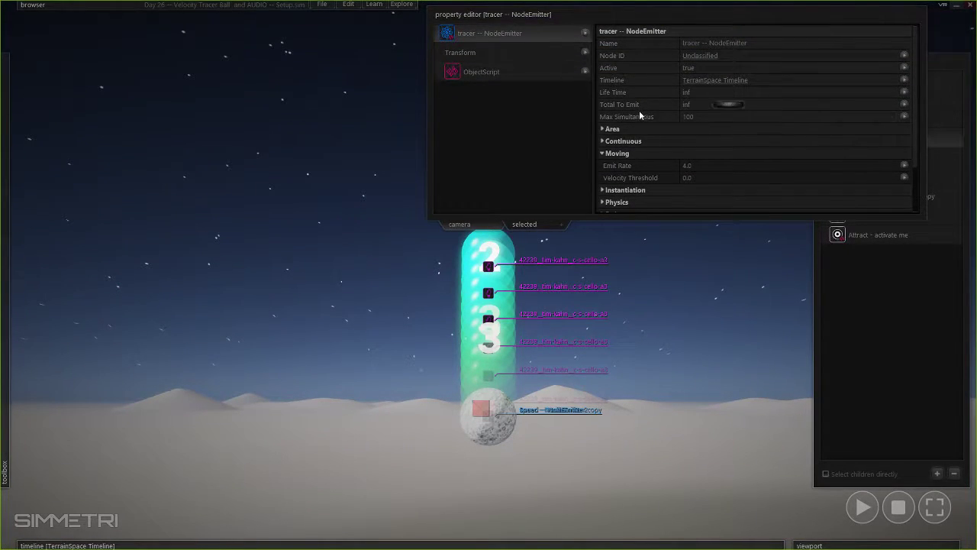
scroll(638, 115, "down", 1)
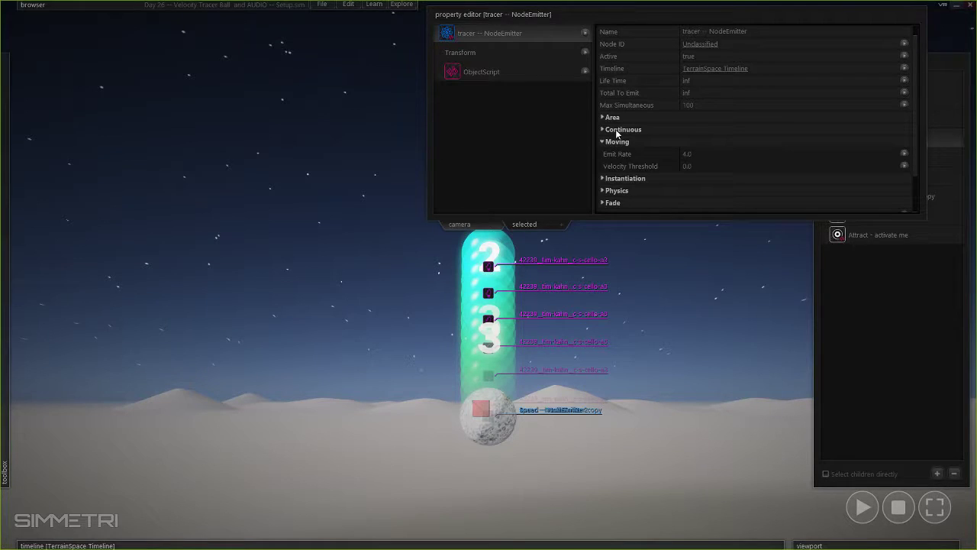
left_click(619, 129)
left_click(702, 142)
left_click(622, 225)
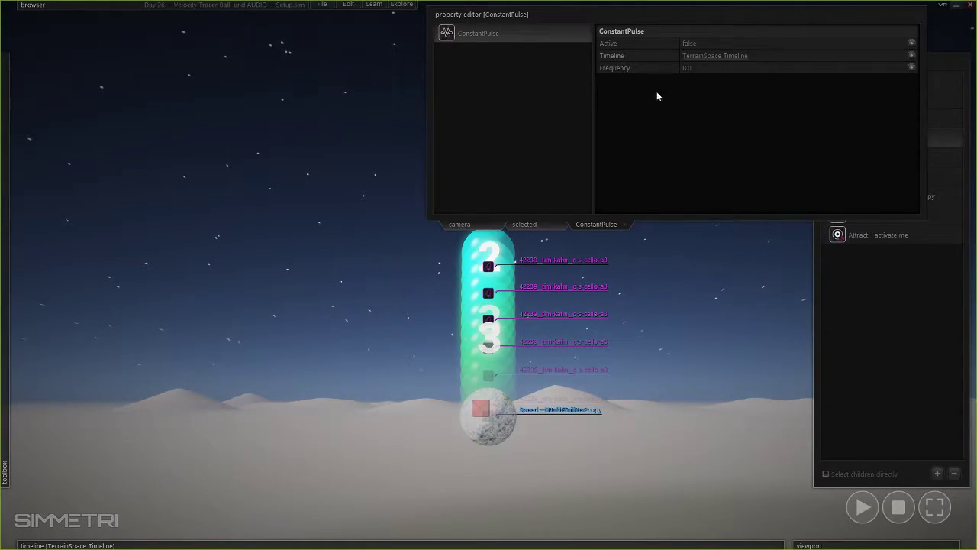
left_click(539, 225)
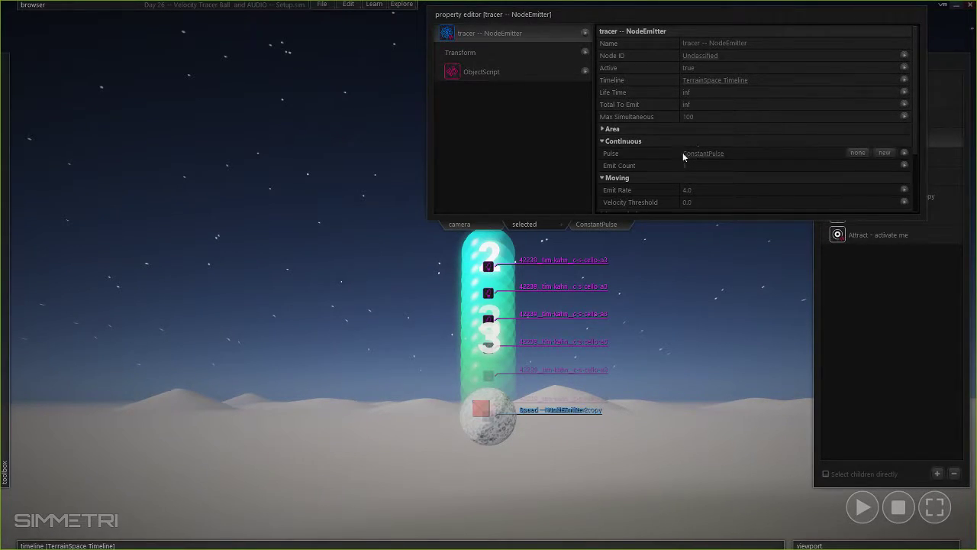
- Examine the Emit Rate and Velocity Threshold in the tracer emitter's Moving settings
scroll(646, 174, "down", 1)
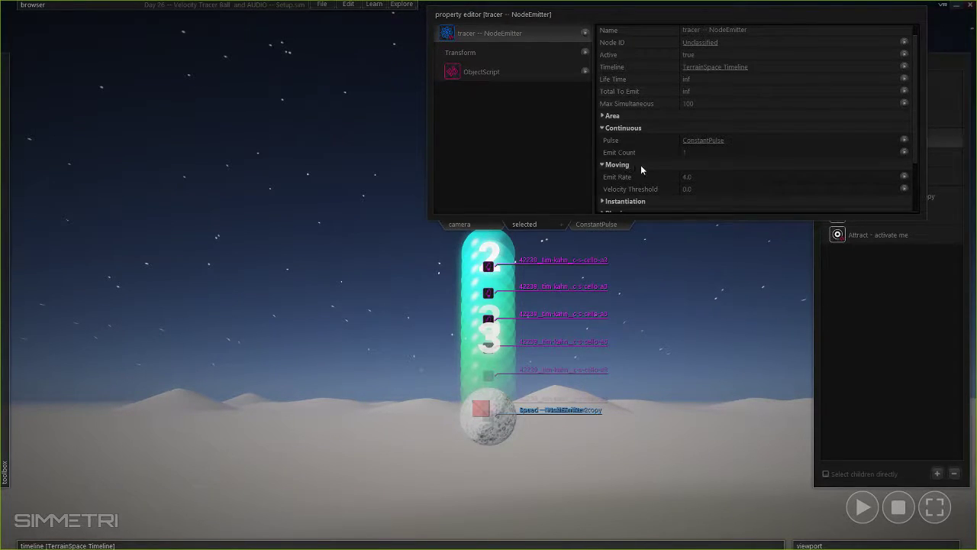
left_click(686, 176)
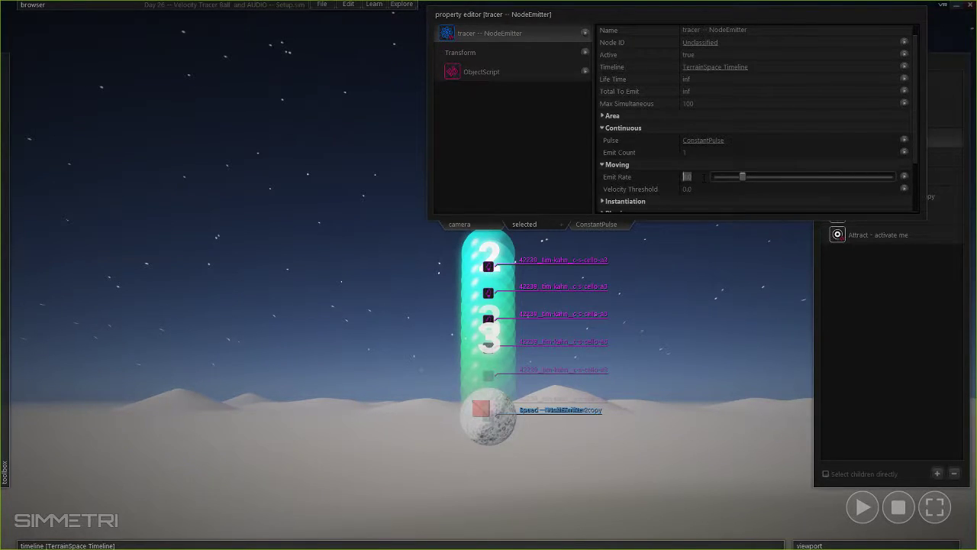
key("Escape")
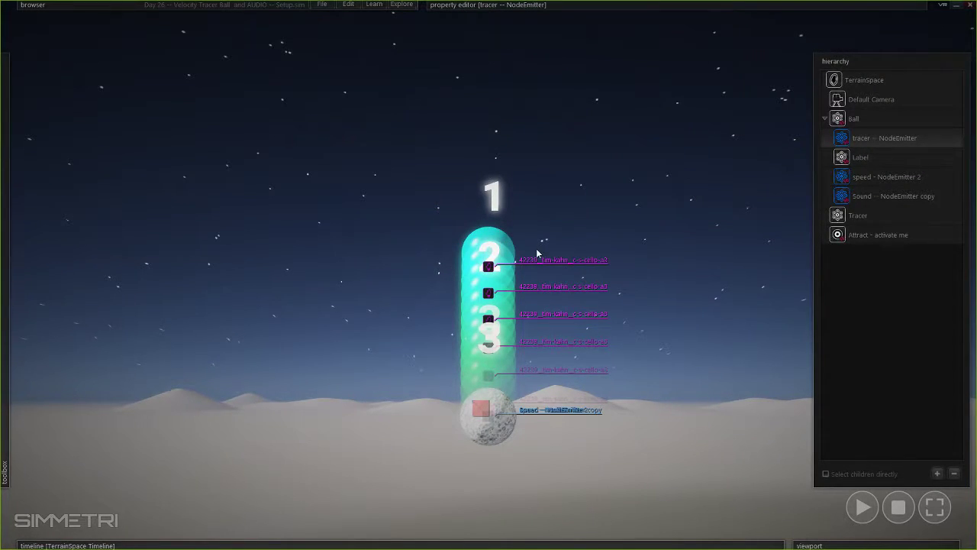
mouse_move(681, 5)
left_click(687, 176)
- Check the Sound emitter's Moving settings, especially its Emit Rate, against those of the tracer
left_click(865, 197)
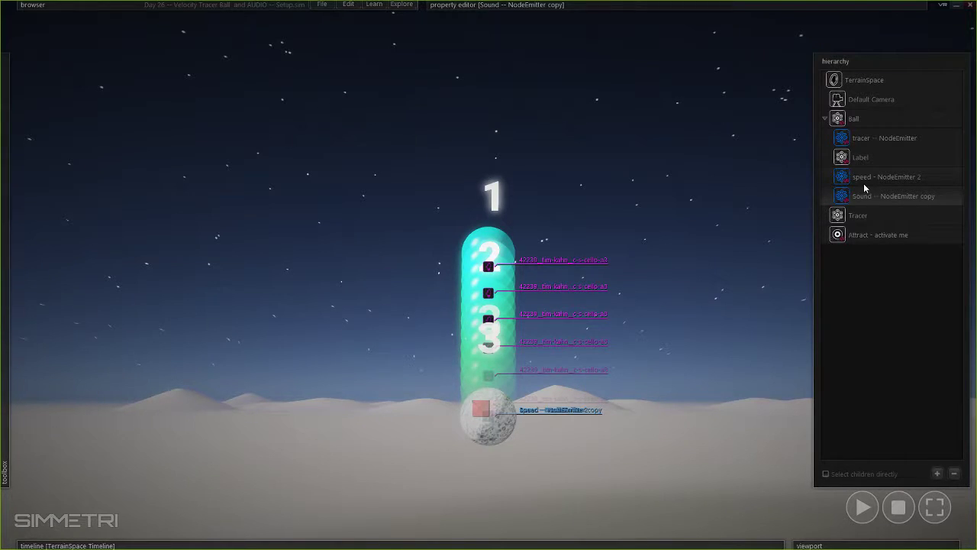
left_click(851, 181)
double_click(855, 195)
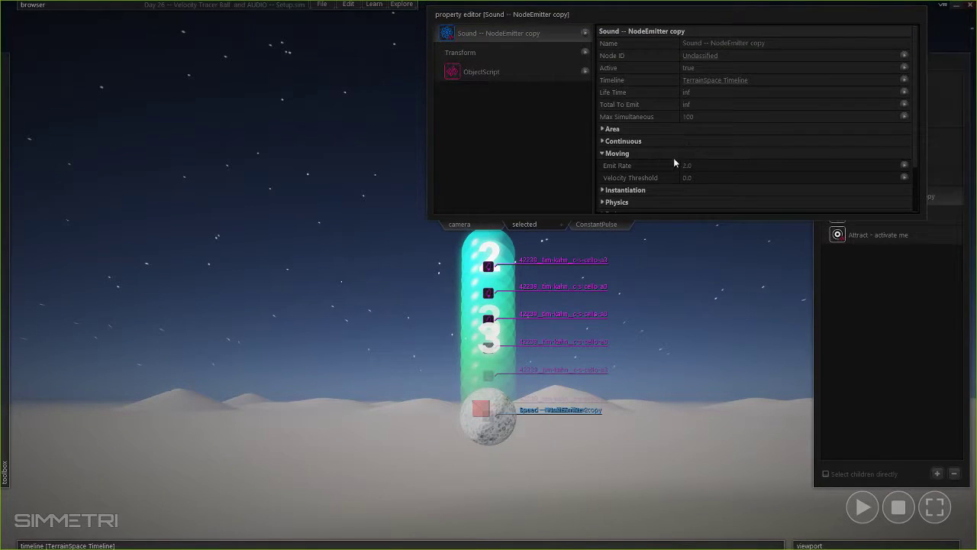
double_click(621, 154)
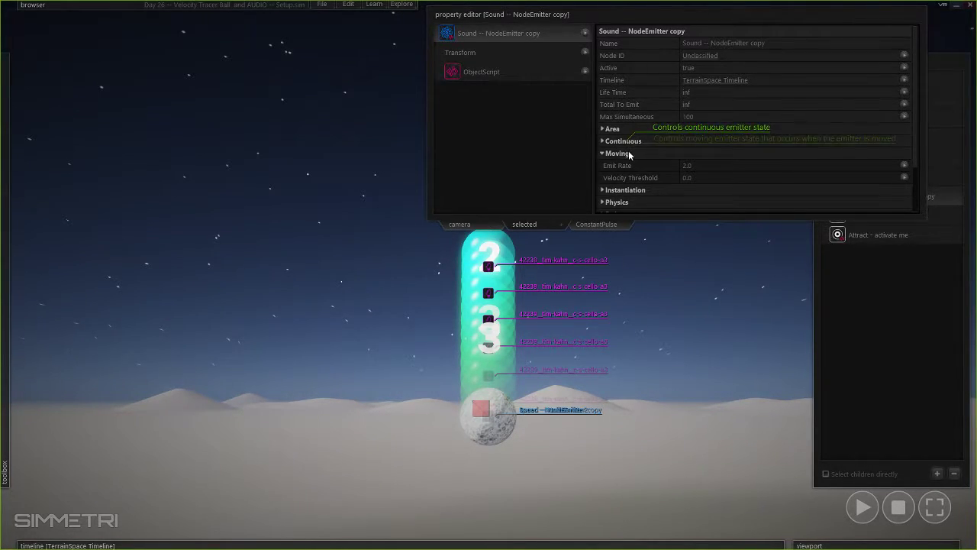
left_click(686, 165)
mouse_move(692, 165)
left_mouse_down()
mouse_move(653, 166)
mouse_move(691, 166)
mouse_move(677, 166)
left_mouse_up()
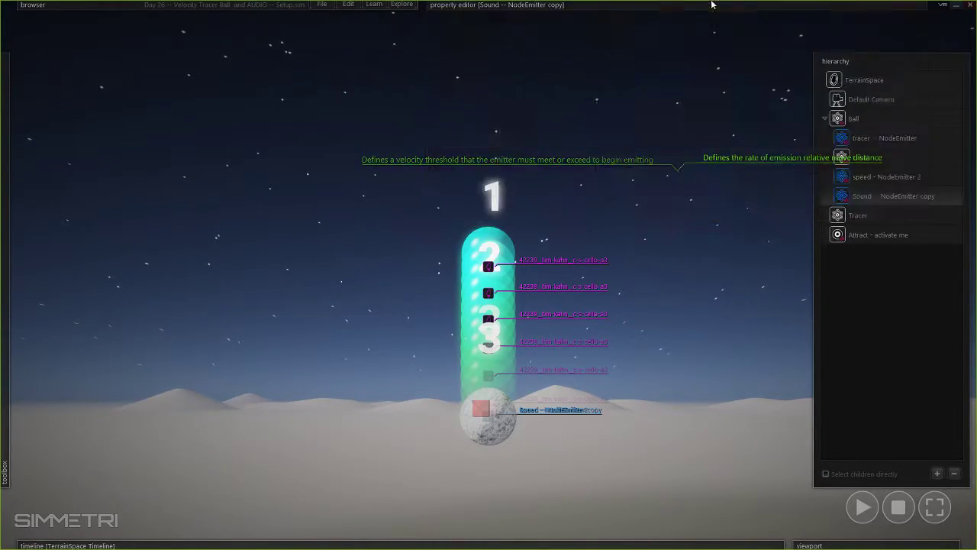
- Restart the simulation from the beginning, move around the falling ball, and reset the simulation
left_click(904, 515)
left_click(862, 508)
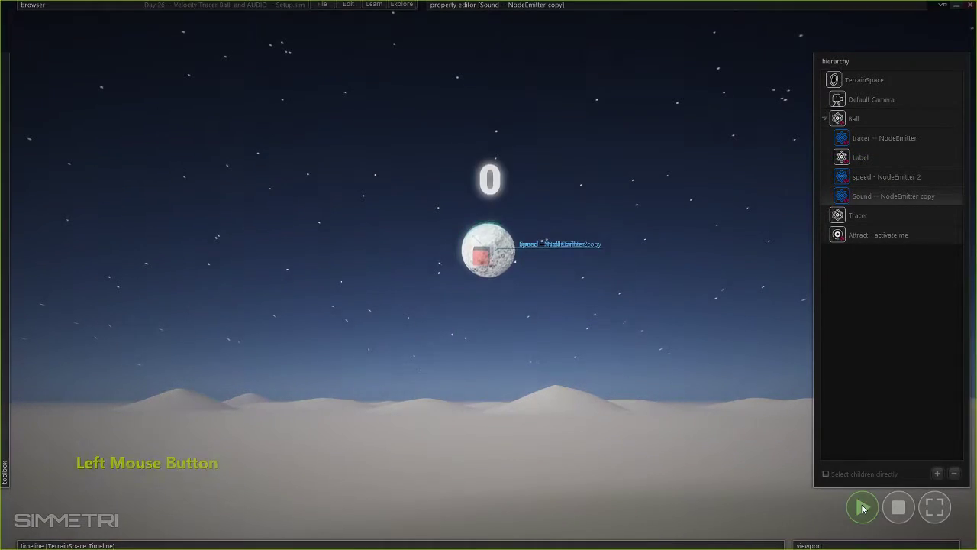
right_click_drag(732, 457, 687, 450)
key("s")
key("e")
key("d")
key("w")
key("e")
left_click(897, 508)
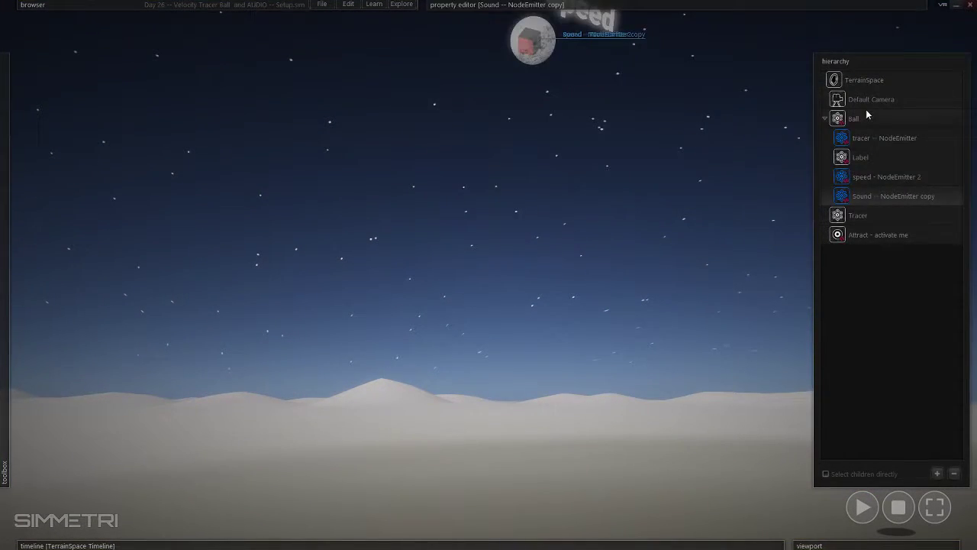
- Select the Ball to check its properties, and clear the selection
left_click(866, 109)
mouse_move(520, 12)
left_click_drag(718, 163, 729, 154)
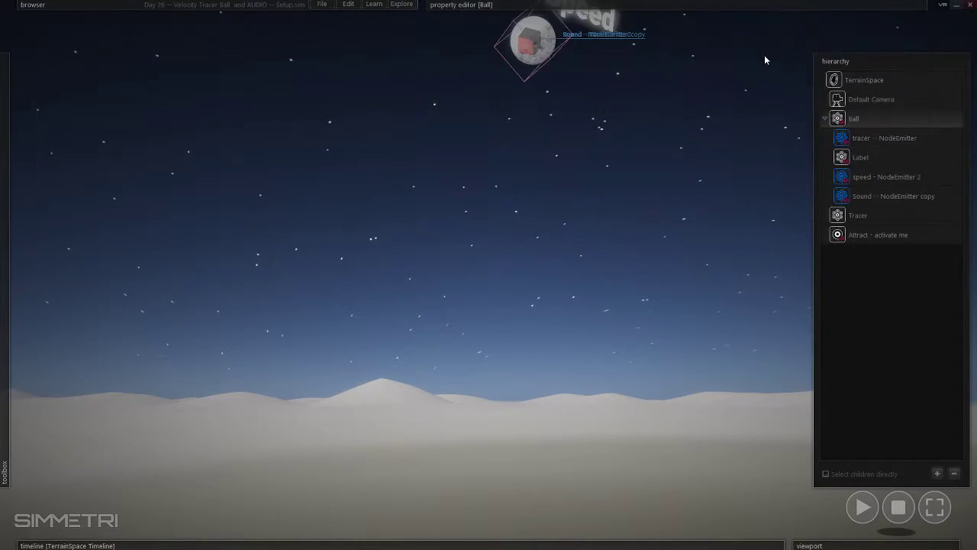
left_click(727, 152)
left_click(687, 69)
- Run the simulation, watch the bouncing ball's tracer, speed numbers and emitted sounds from different distances, and reset it
right_click_drag(687, 68, 672, 50)
key("s")
key("space")
right_click_drag(655, 284, 652, 291)
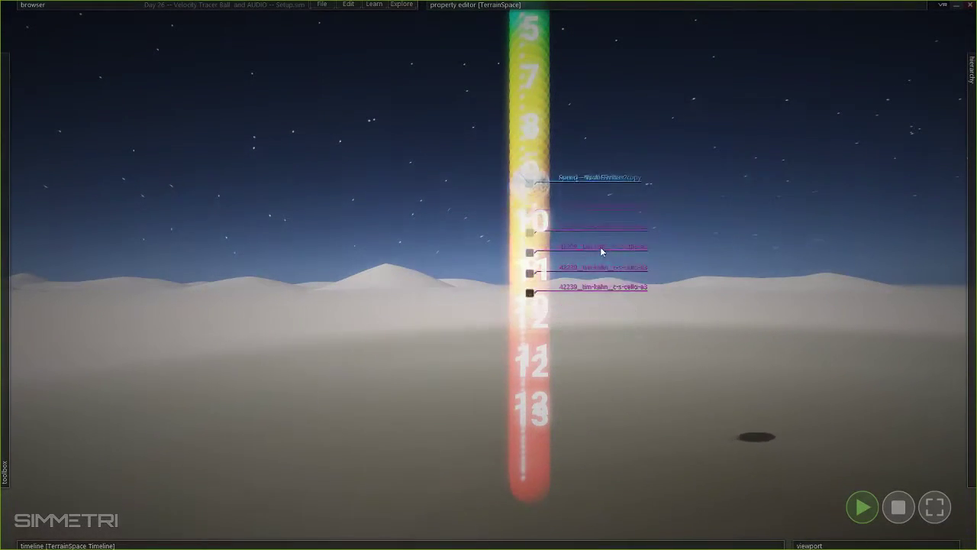
key("w")
right_click_drag(597, 298, 619, 310)
key("s")
key("w")
key("d")
left_click(899, 506)
- Frame the reset ball and its Pitch ~ Speed label above the dunes at an angle
right_click_drag(748, 158, 717, 154)
key("w")
key("e")
key("s")
key("d")
key("s")
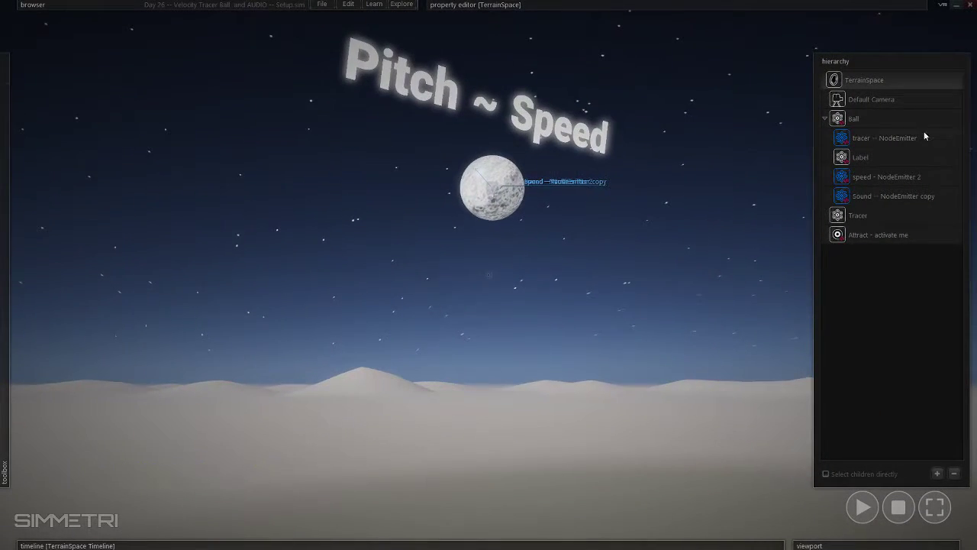
- Read the descriptions of the Sound emitter's Life Time and Moving Emit Rate properties
double_click(864, 196)
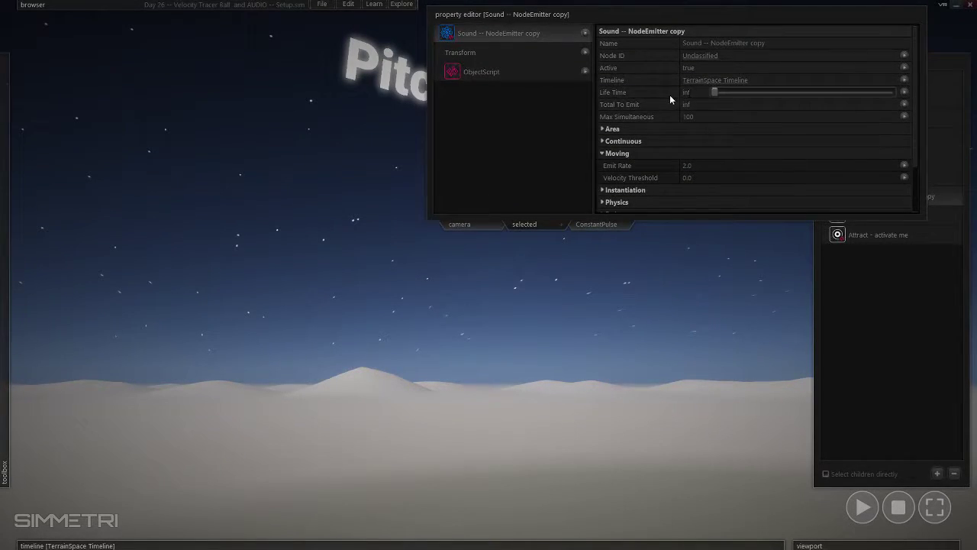
mouse_move(670, 95)
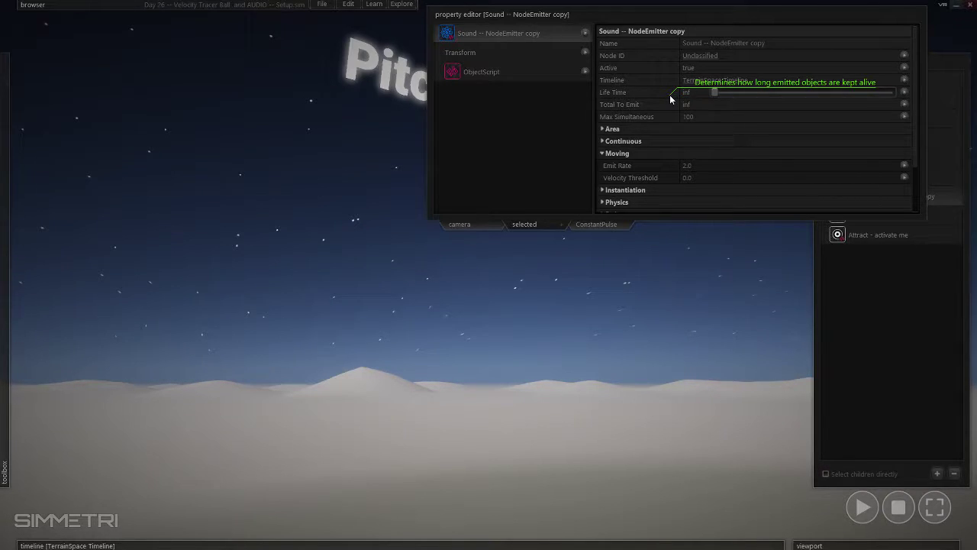
mouse_move(659, 173)
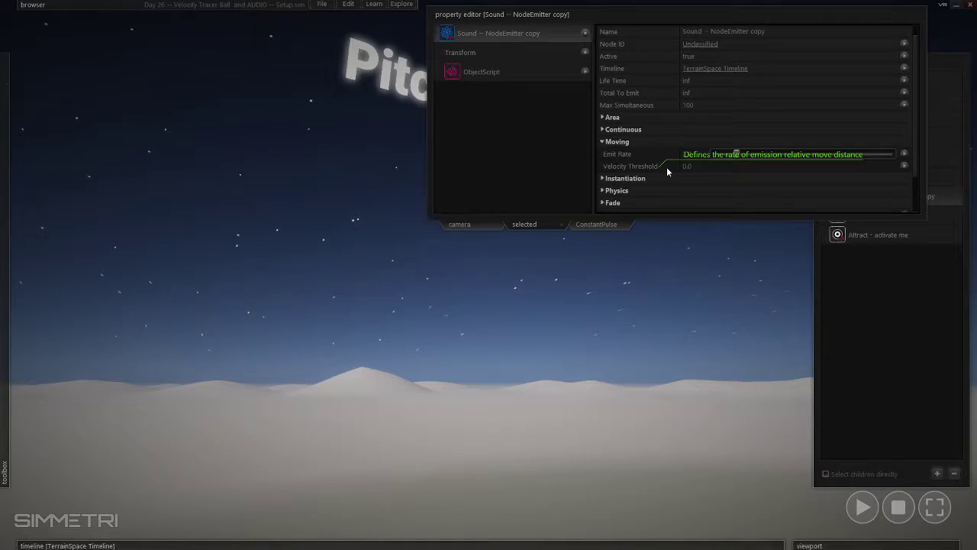
scroll(668, 157, "down", 1)
left_click(688, 142)
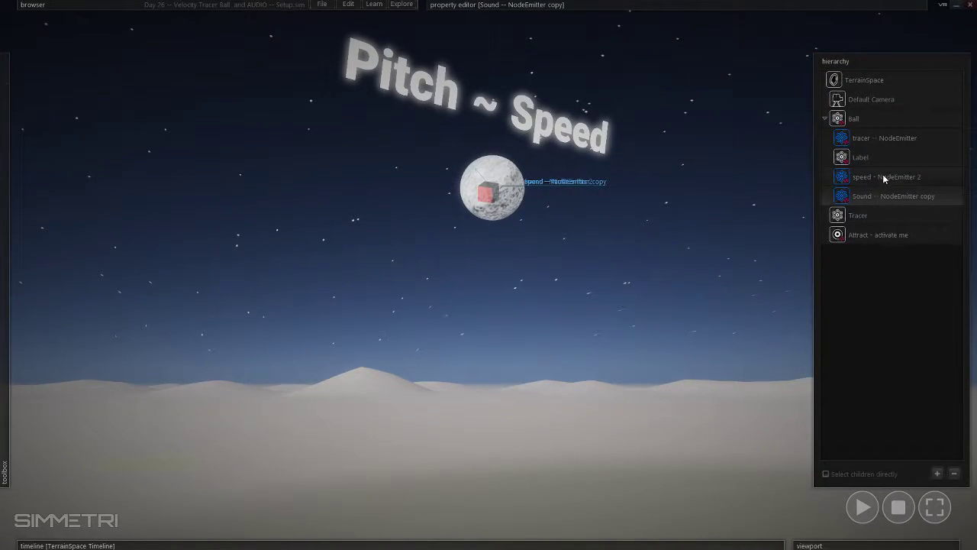
- Look up the tracer emitter's Moving Emit Rate for comparison with the Sound emitter
left_click(884, 138)
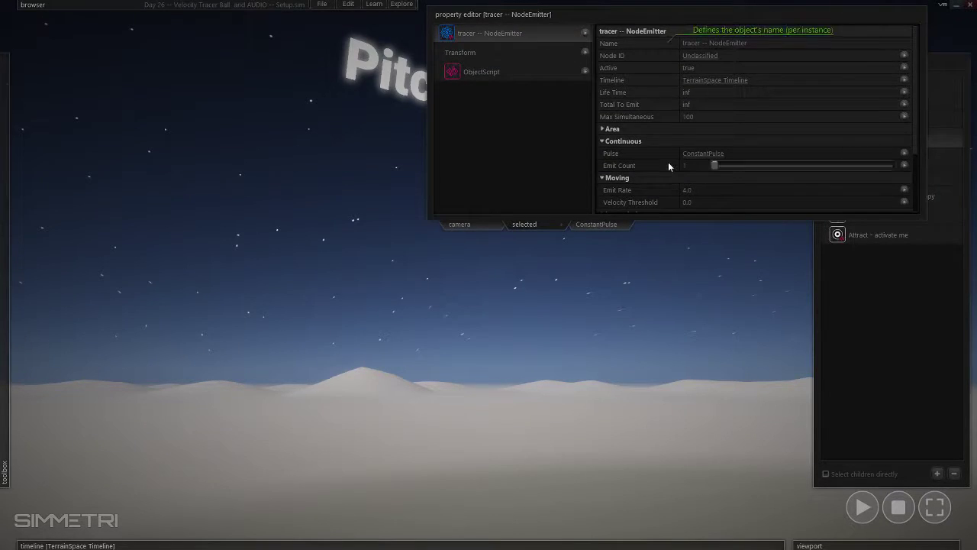
left_click(884, 171)
left_click(864, 143)
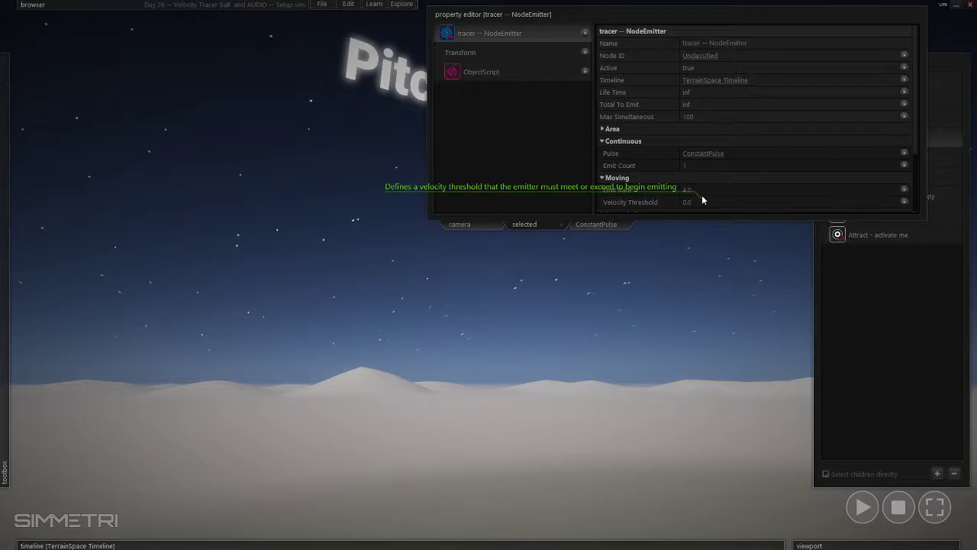
- Set the Sound emitter's Moving Emit Rate to 4
left_click(876, 191)
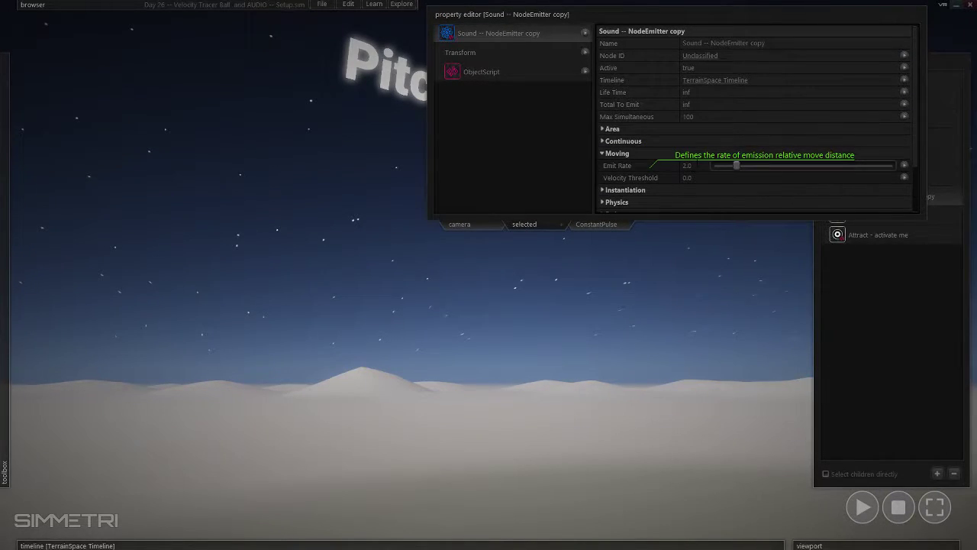
left_click(884, 198)
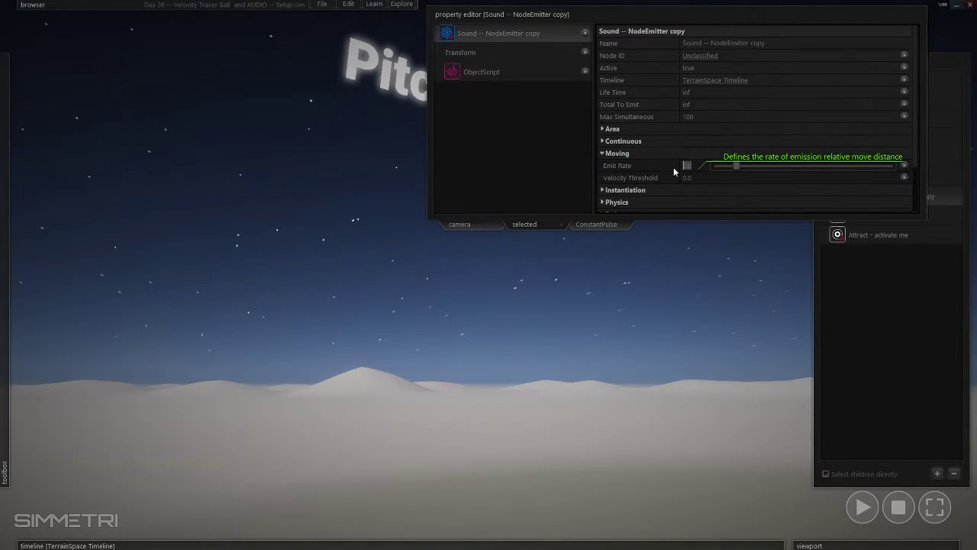
type("4")
left_click(704, 202)
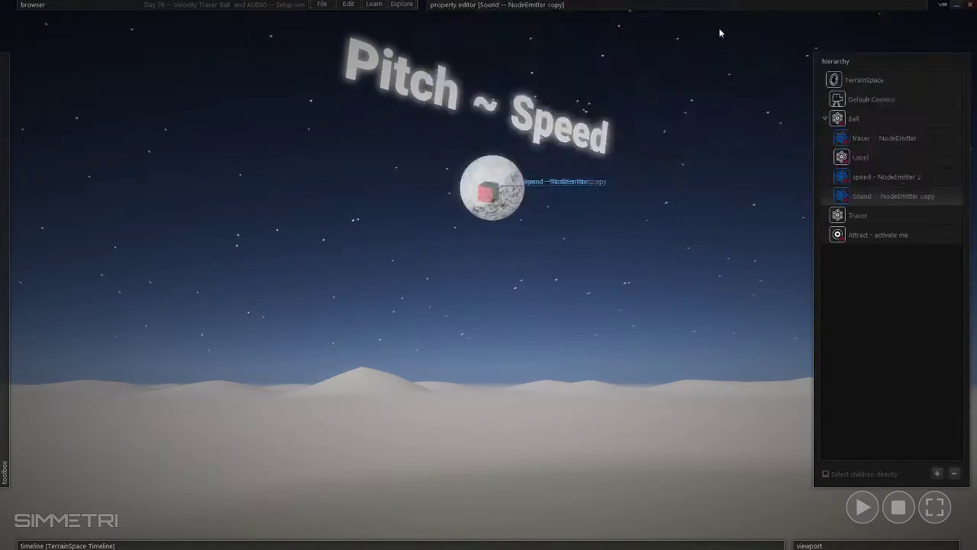
- Clear the selection, run the simulation, and follow the bouncing ball with its more closely spaced emitted sounds
left_click(708, 318)
key("space")
right_click_drag(708, 323, 700, 439)
right_click_drag(489, 274, 663, 365)
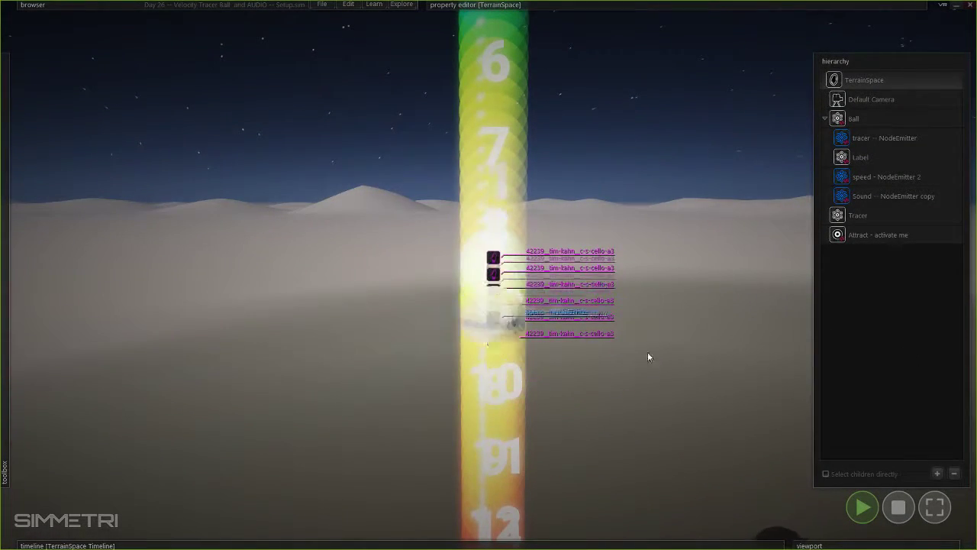
key("s")
right_click_drag(539, 447, 528, 377)
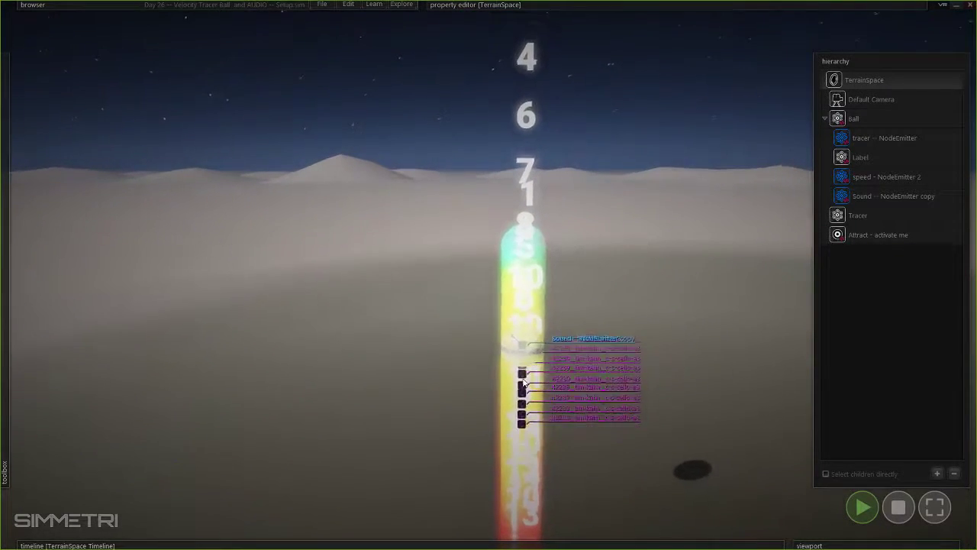
- Throw the ball sideways during the run, follow its arcs and sound trail, and reset the simulation
left_click(528, 377)
left_click_drag(528, 378, 460, 371)
right_click_drag(460, 371, 358, 344)
key("a")
key("s")
key("d")
right_click_drag(489, 275, 489, 275)
key("a")
key("w")
right_click_drag(472, 432, 459, 432)
left_click(892, 519)
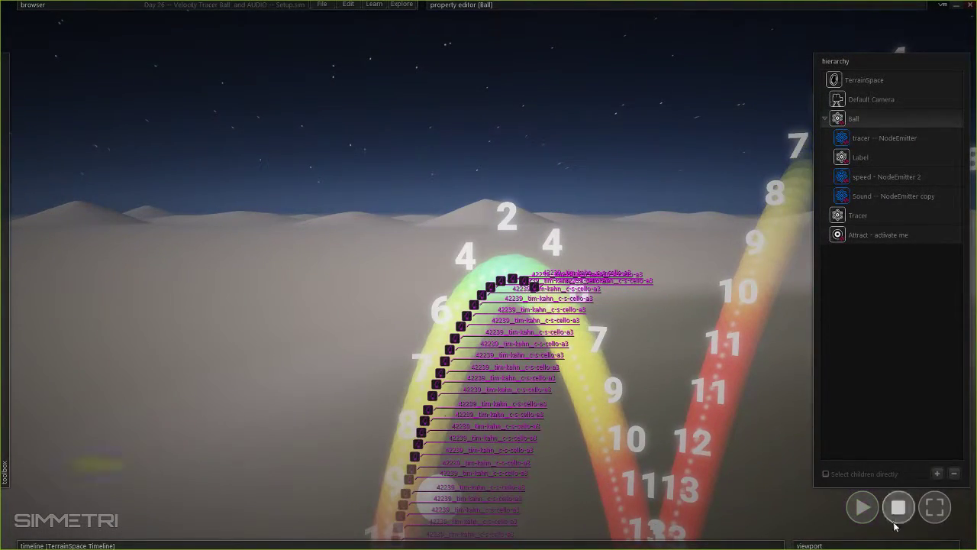
left_click(895, 510)
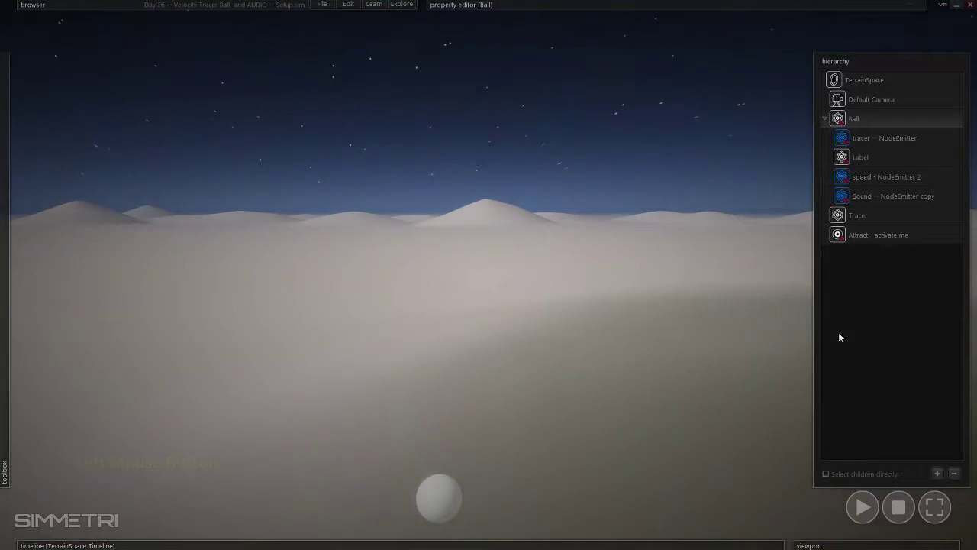
- Set the Sound emitter's Moving Emit Rate to 2 and clear the selection
left_click(892, 196)
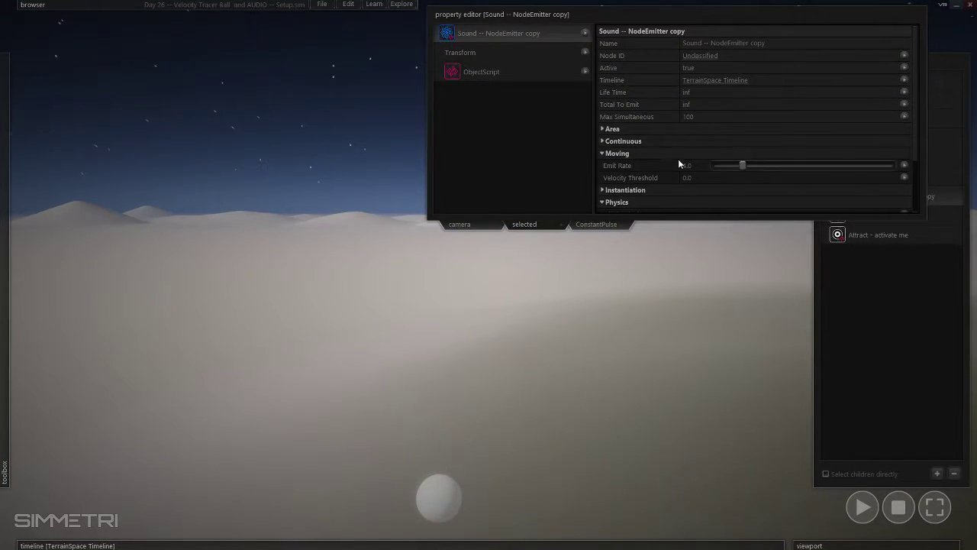
left_click(683, 165)
type("2")
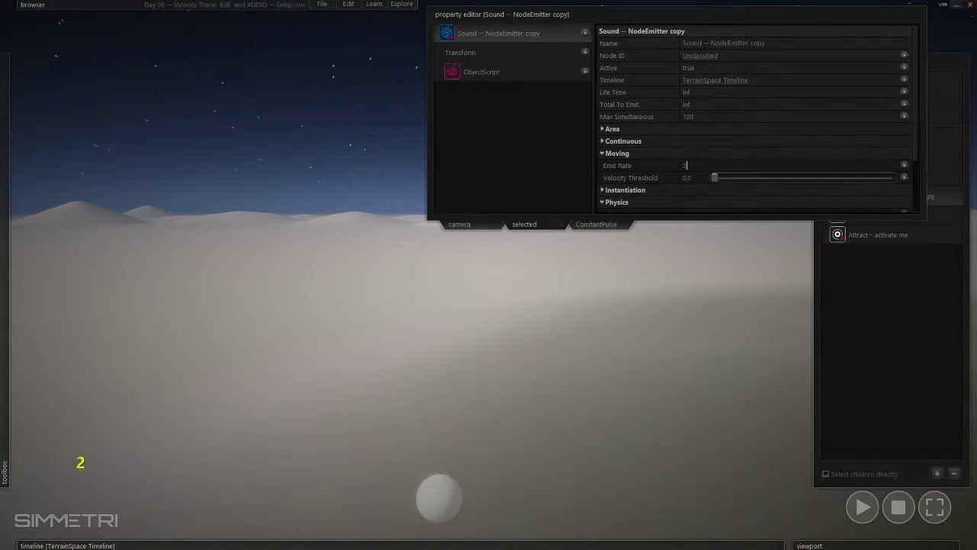
left_click(872, 353)
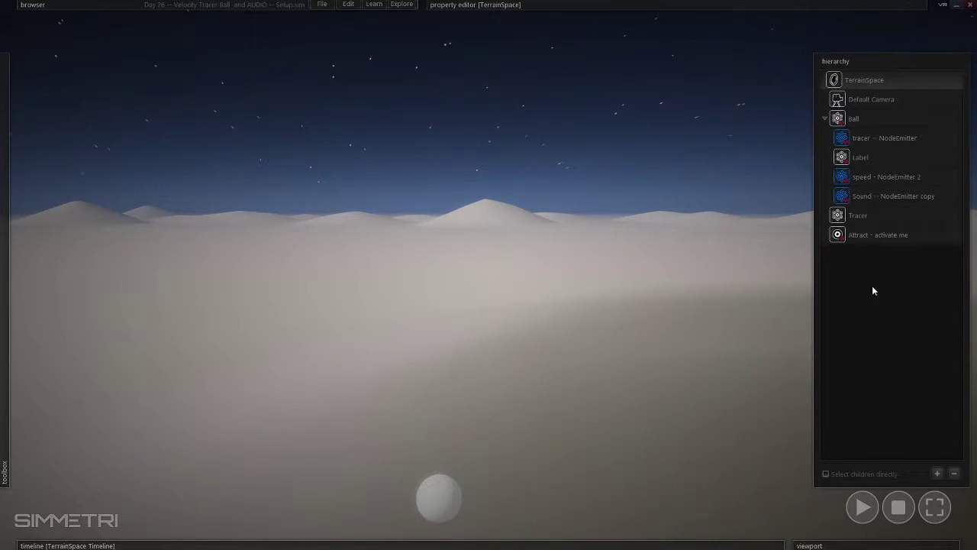
- Open the Sound emitter's script and examine its onEmit function and the obj.transposePitch assignment
right_click(856, 201)
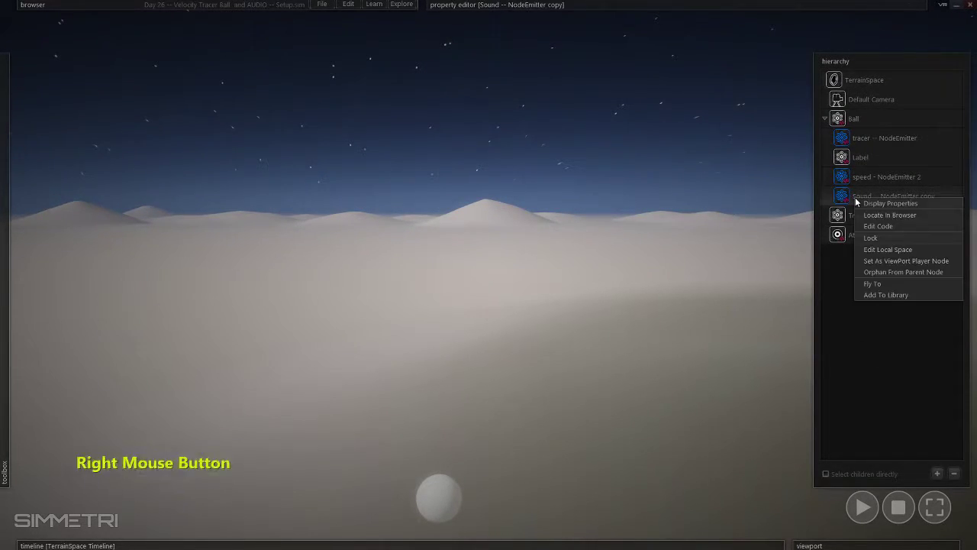
left_click(873, 223)
left_click_drag(470, 276, 431, 82)
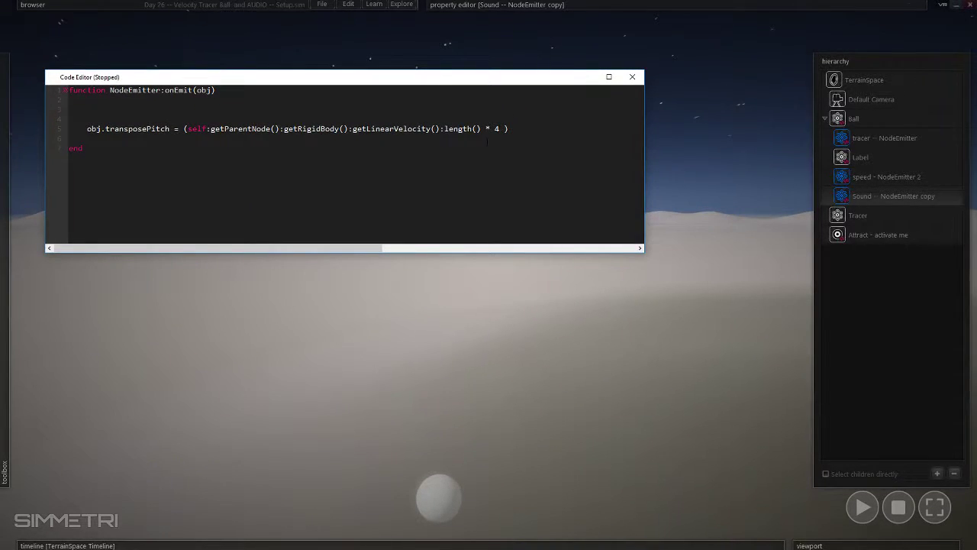
left_click(166, 128)
left_click(212, 90)
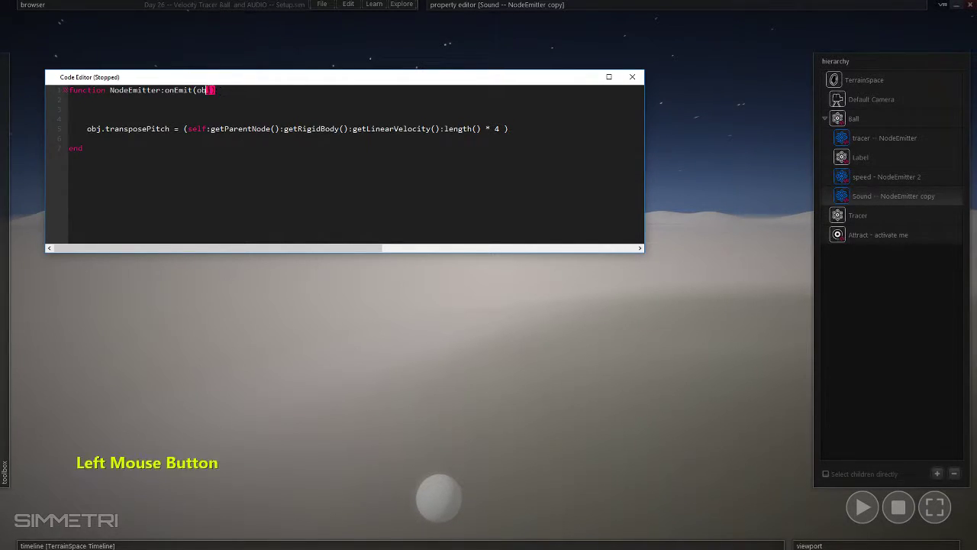
left_click_drag(170, 90, 187, 90)
left_click(213, 91)
left_click(146, 129)
left_click_drag(87, 129, 132, 128)
left_click(170, 129)
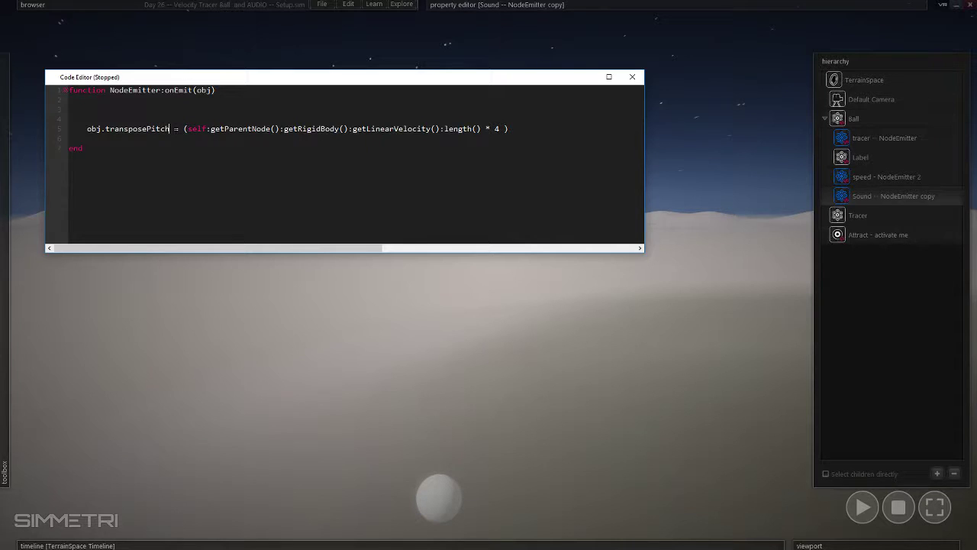
- Examine how the pitch expression takes the parent node's rigid body, its linear velocity and the velocity's length
left_click_drag(188, 128, 512, 129)
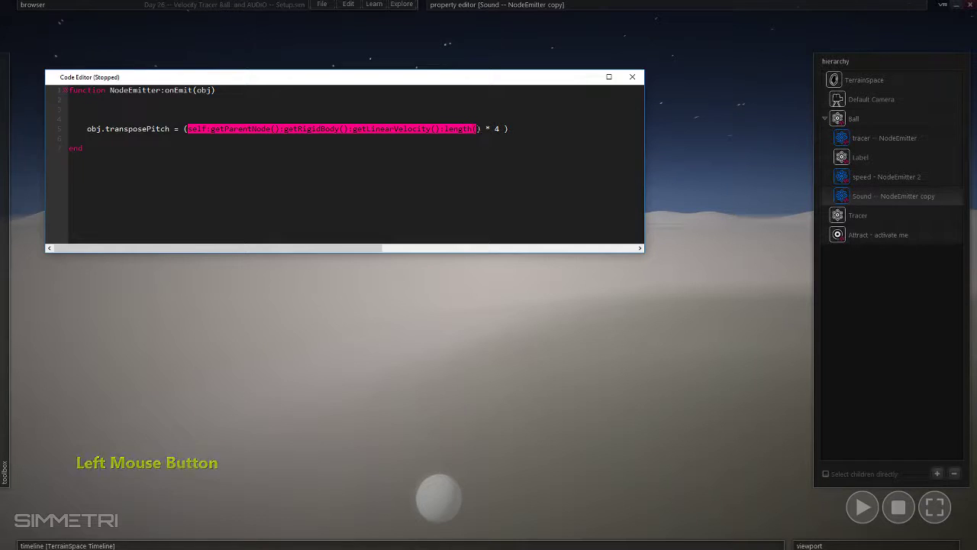
left_click(481, 129)
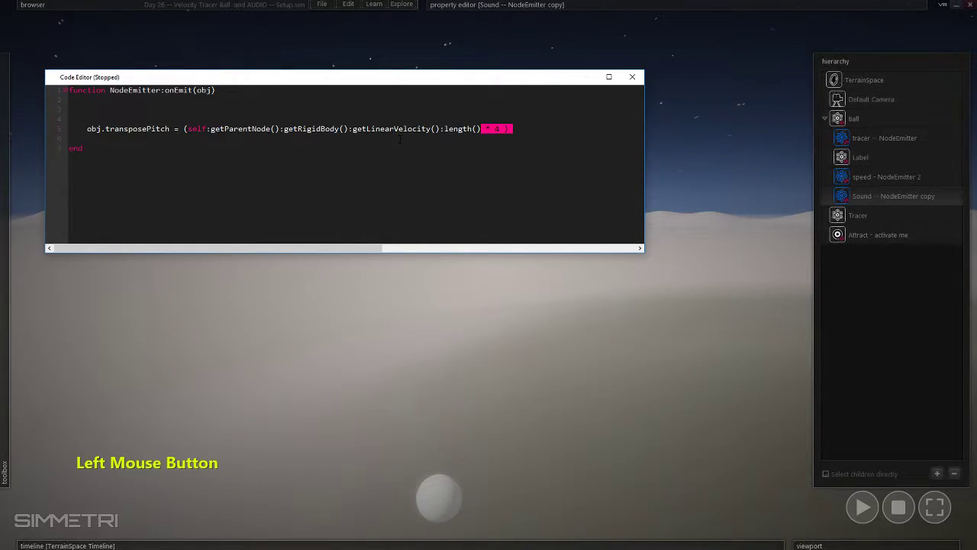
left_click_drag(400, 140, 237, 129)
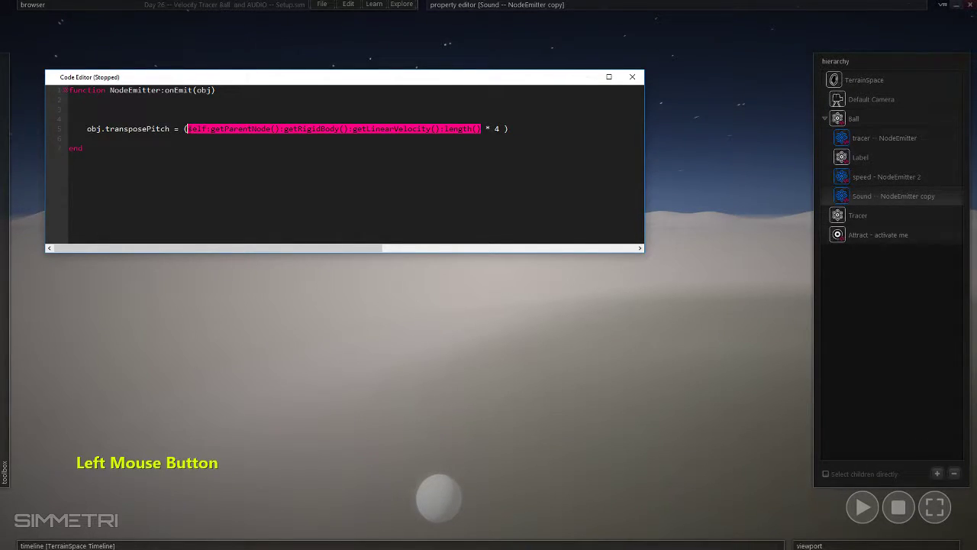
left_click(331, 140)
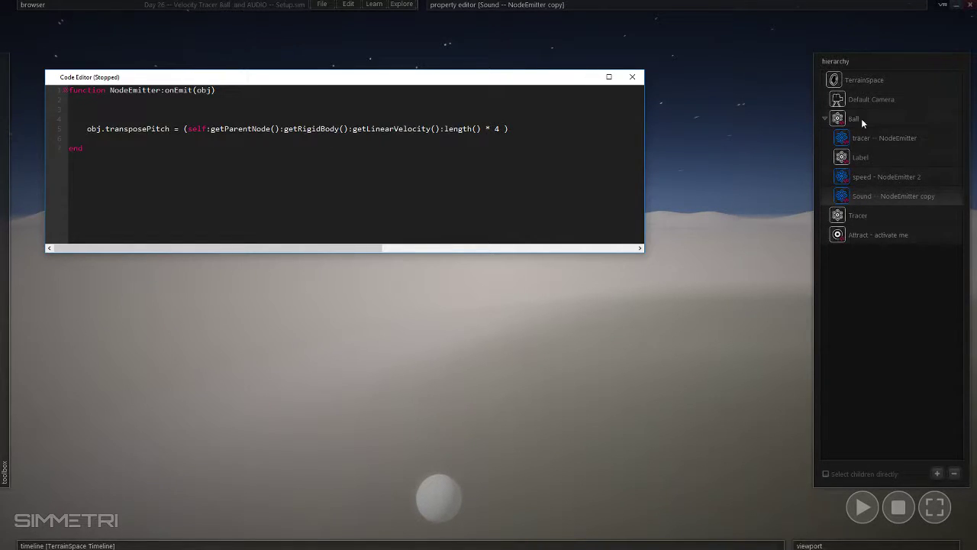
left_click_drag(344, 129, 297, 129)
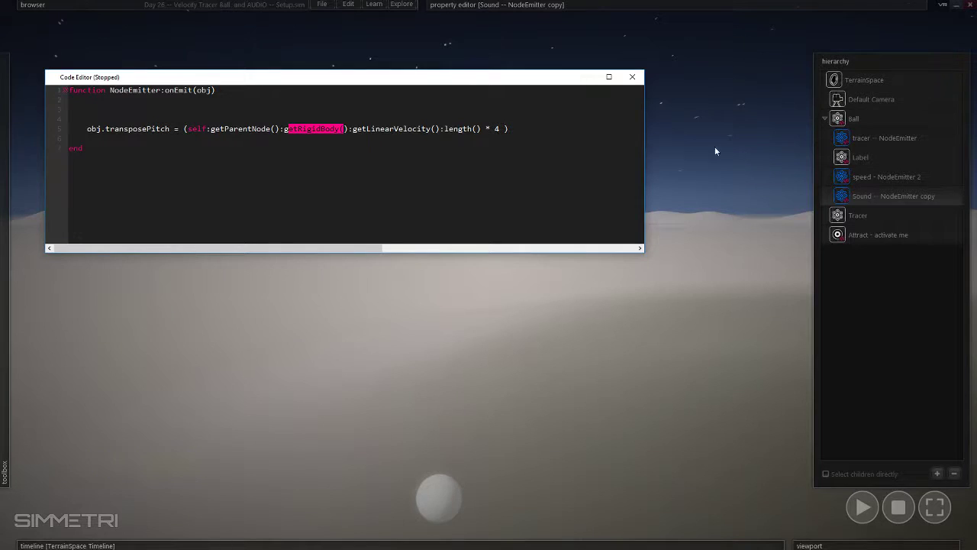
left_click_drag(435, 129, 371, 129)
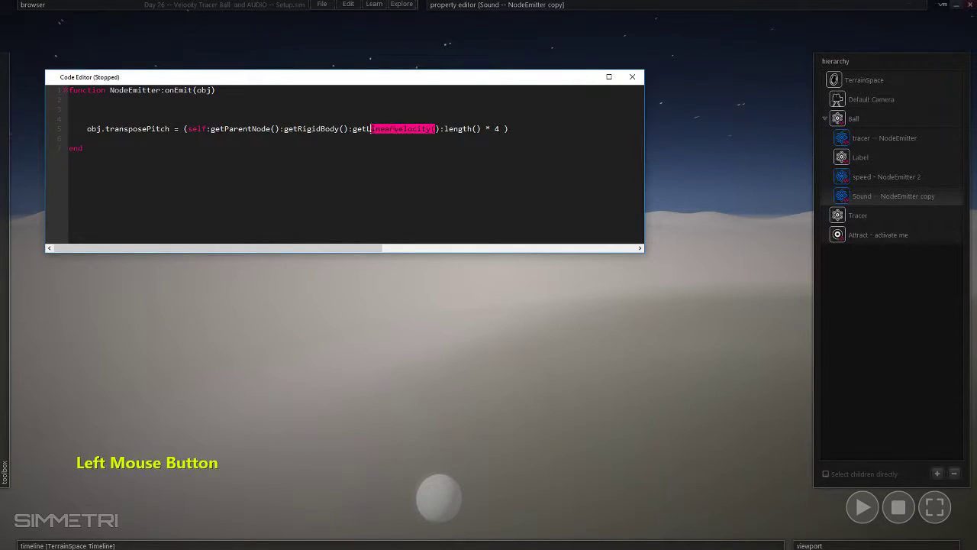
left_click_drag(481, 129, 463, 129)
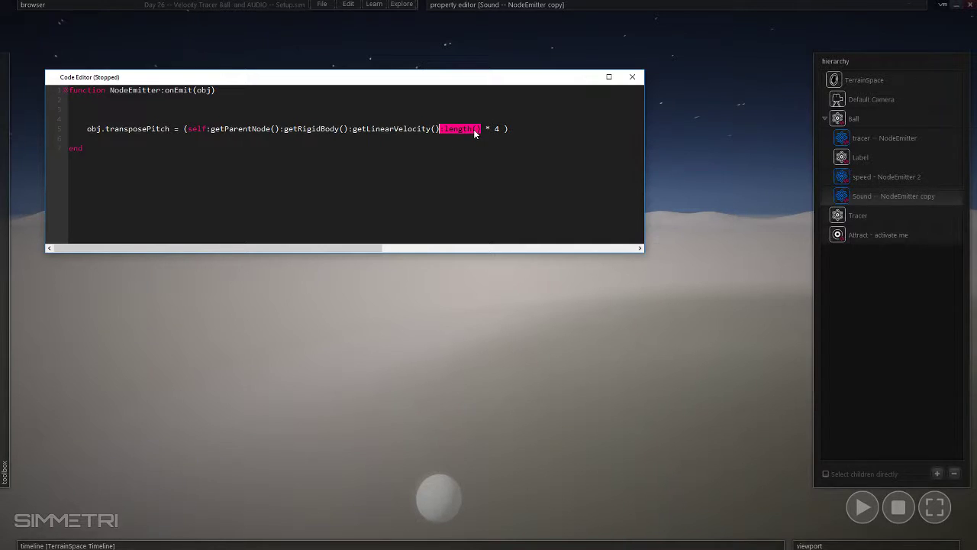
- Set the velocity multiplier in the Sound emitter's transposePitch line to 2 and close the script
left_click(498, 128)
left_click(504, 128)
double_click(497, 128)
left_click(634, 78)
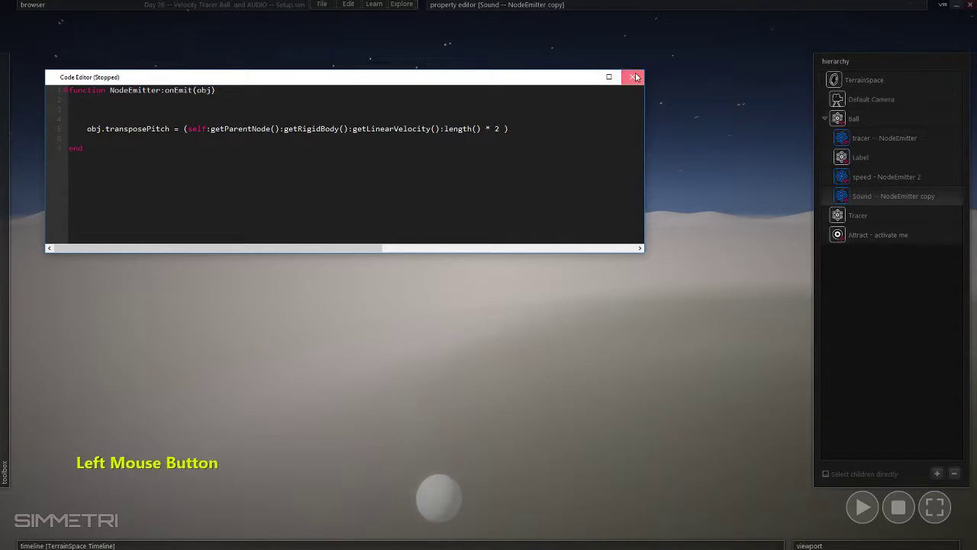
- Reset and run the simulation, following the bouncing ball to hear the pitch produced by the new multiplier
left_click(899, 507)
key("d")
right_click_drag(733, 351, 643, 341)
key("w")
key("space")
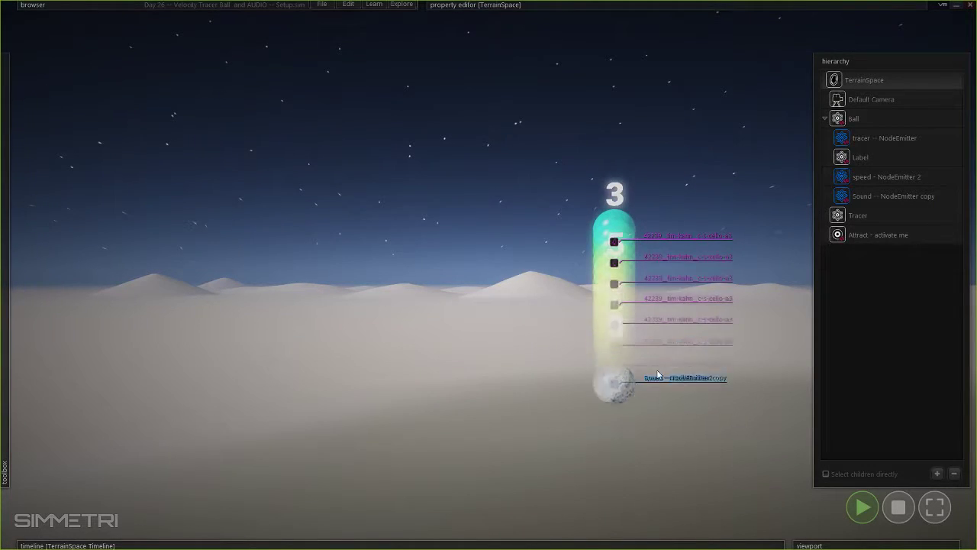
right_click_drag(683, 379, 687, 397)
key("s")
key("w")
mouse_move(489, 274)
right_mouse_down()
mouse_move(496, 246)
mouse_move(504, 252)
mouse_move(488, 277)
right_mouse_up()
- Throw the ball sideways twice during the run, follow its trail of speed labels, and reset the simulation
key("e")
key("w")
key("d")
left_click_drag(537, 242, 500, 305)
left_click_drag(336, 235, 307, 309)
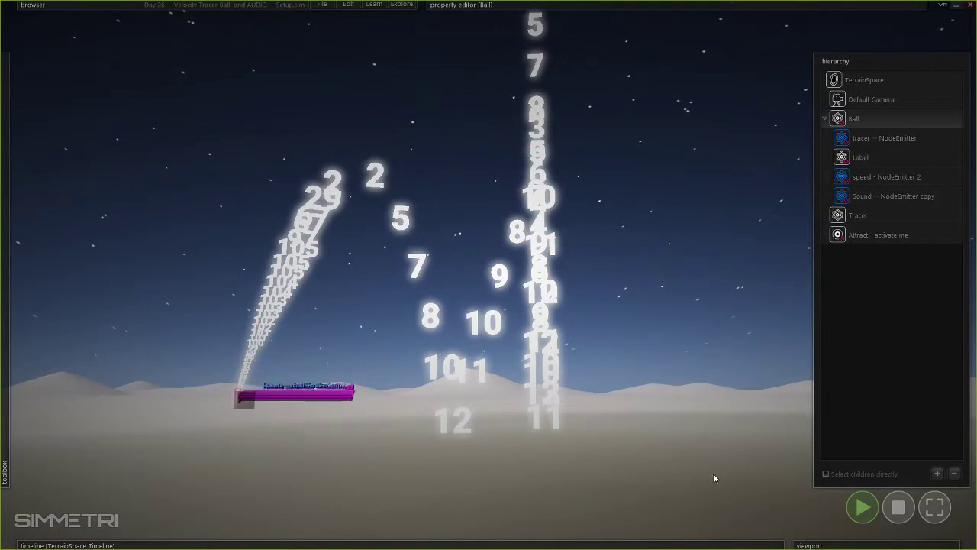
left_click(899, 508)
- Fly the view back until the ball and its Pitch ~ Speed label are framed above the terrain
right_click_drag(588, 408, 589, 401)
key("e")
key("w")
key("s")
right_click_drag(488, 274, 600, 405)
key("ctrl")
key("s")
key("w")
key("ctrl+w")
key("w")
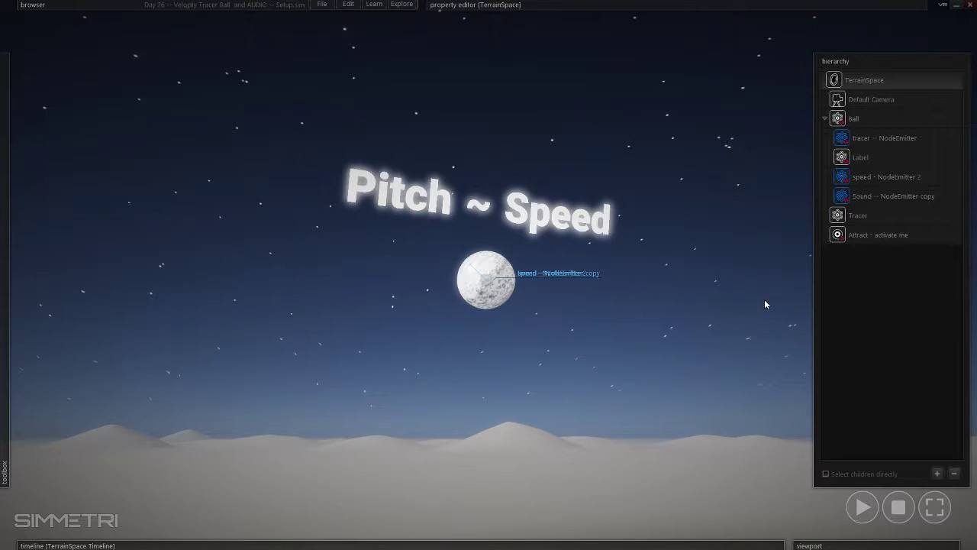
- Delete the Sound emitter from the Ball
left_click(868, 235)
left_click(869, 215)
left_click(873, 195)
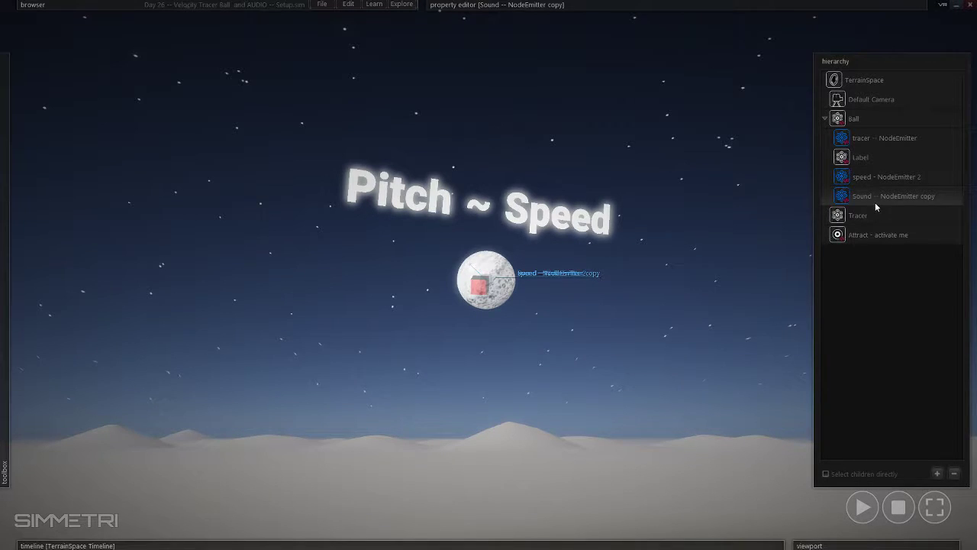
key("Delete")
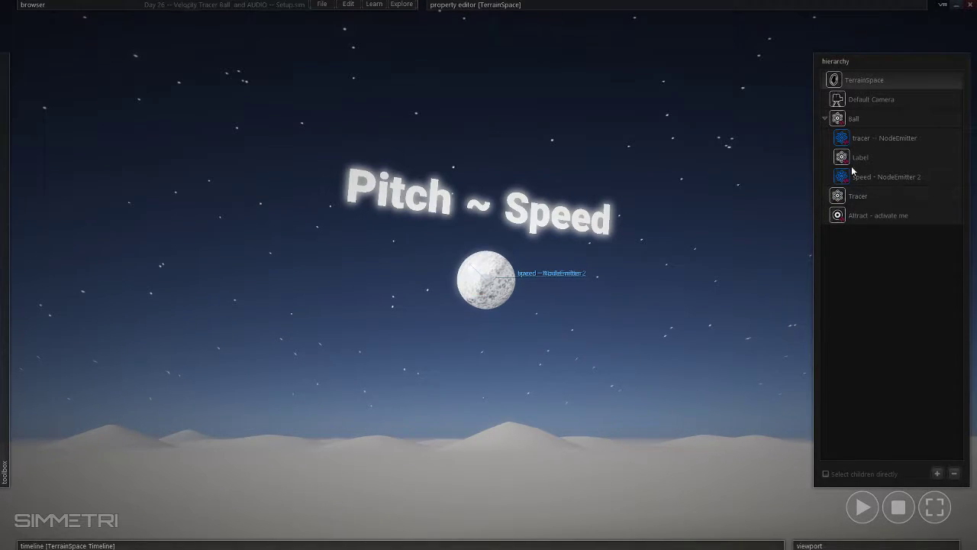
- Delete both cello-a3 audio items from the TerrainSpace assets
left_click(322, 4)
left_click(138, 22)
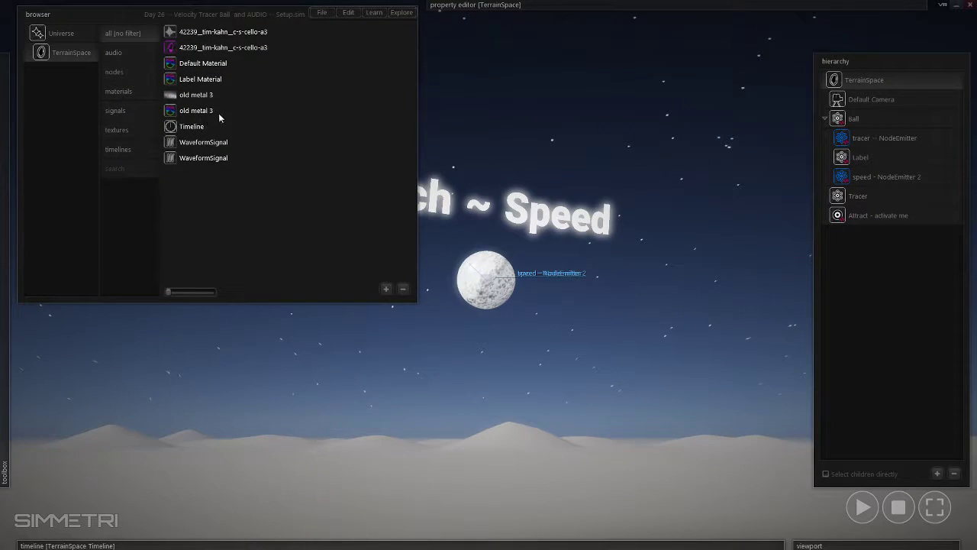
left_click(208, 53)
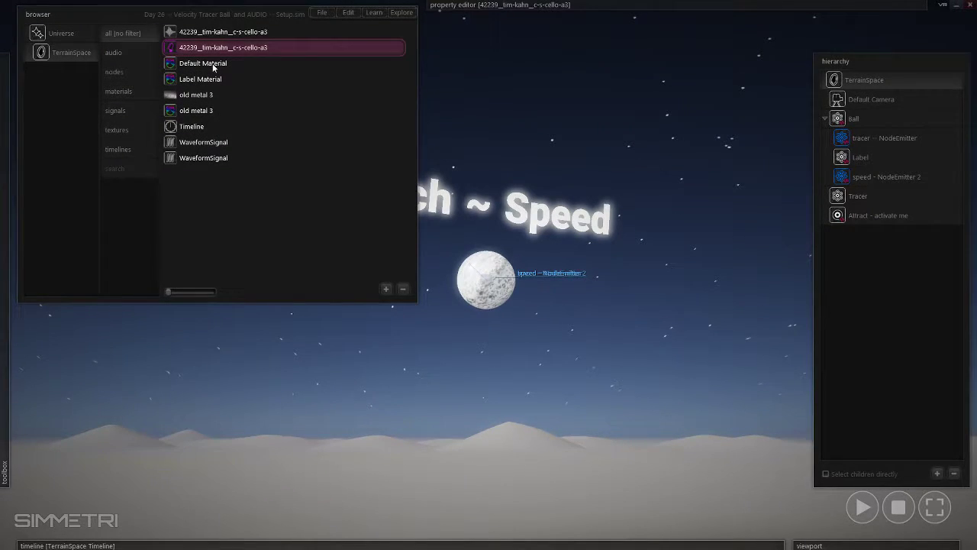
key("Delete")
left_click(187, 33)
key("Delete")
left_click(280, 156)
- Run the simulation without the sound emitter, throw the ball sideways, and follow its coloured tracer and speed labels
right_click_drag(627, 381, 614, 359)
key("space")
key("s")
key("d")
key("w")
left_click_drag(488, 204, 414, 399)
key("d")
right_click_drag(415, 399, 409, 489)
key("e")
key("s")
key("w")
key("a")
- Throw the ball two more times, follow its tracer arcs and speed labels, and reset the simulation
left_click_drag(455, 145, 437, 380)
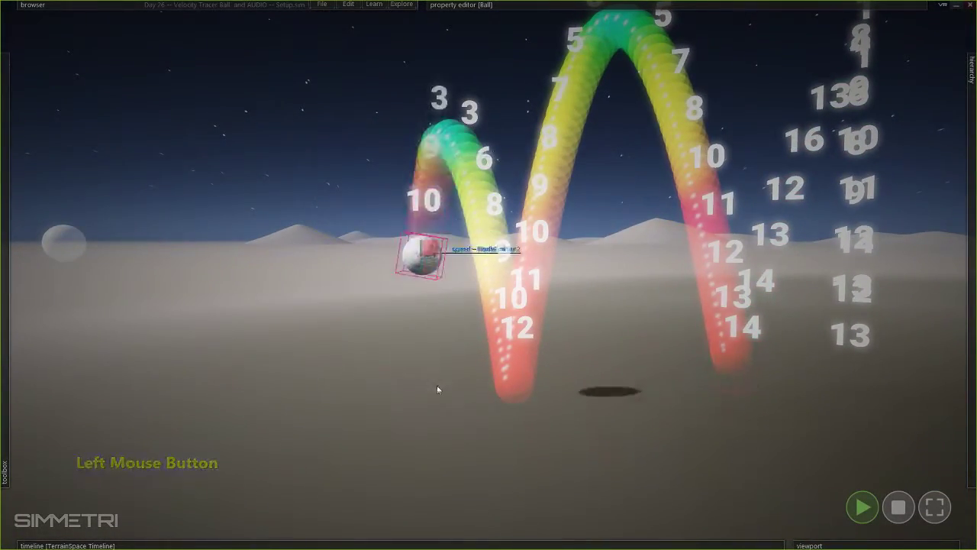
right_click_drag(403, 356, 427, 481)
key("w")
key("s")
key("a")
key("w")
left_click_drag(368, 353, 488, 259)
right_click_drag(594, 454, 400, 492)
key("d")
key("s")
key("w")
key("s")
left_click(899, 507)
- Fly to the Ball and back the view off until the ball and its label are framed above the terrain
right_click_drag(725, 430, 772, 435)
key("a")
key("w")
right_click_drag(488, 275, 572, 274)
key("s")
key("s")
key("d")
right_click_drag(687, 405, 628, 411)
key("w")
mouse_move(972, 338)
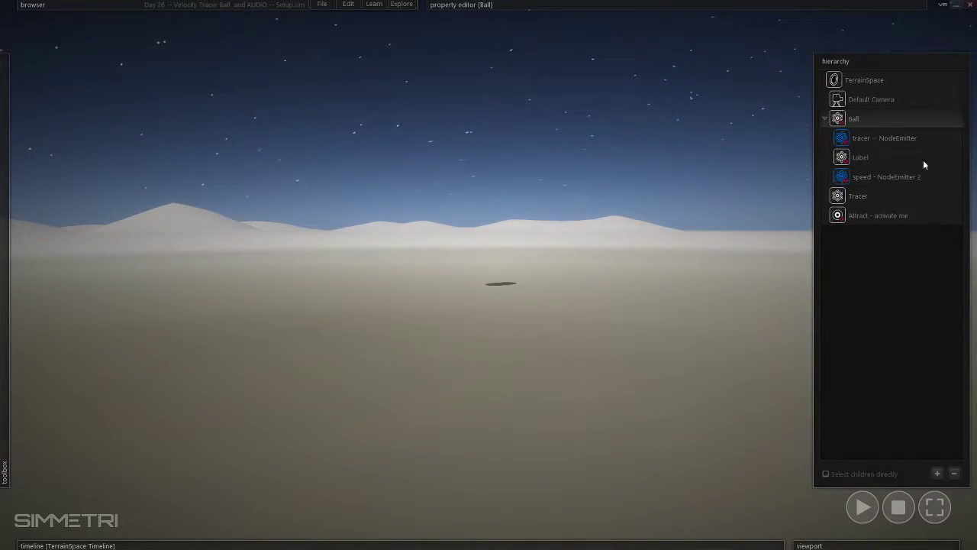
right_click(863, 117)
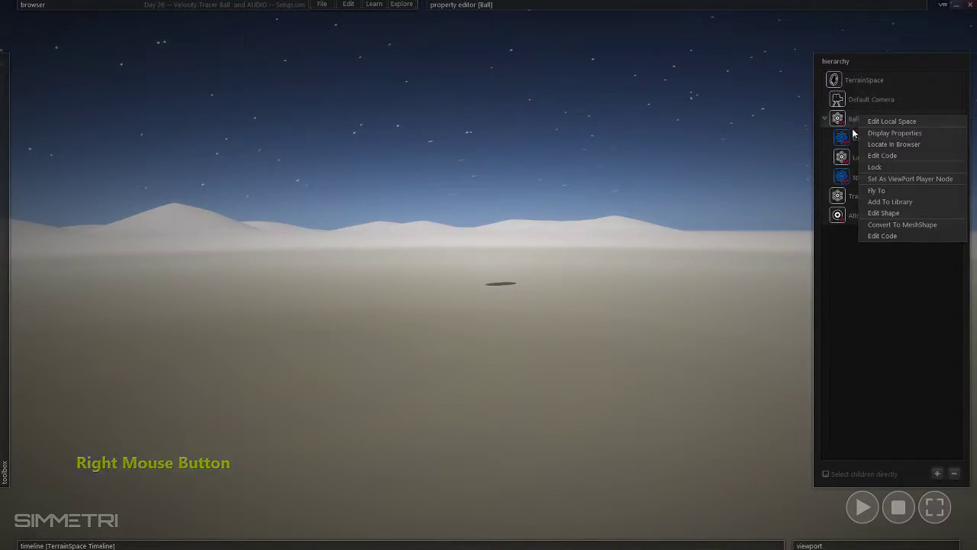
left_click(889, 190)
key("s")
right_click_drag(649, 290, 588, 368)
key("e")
key("e")
key("w")
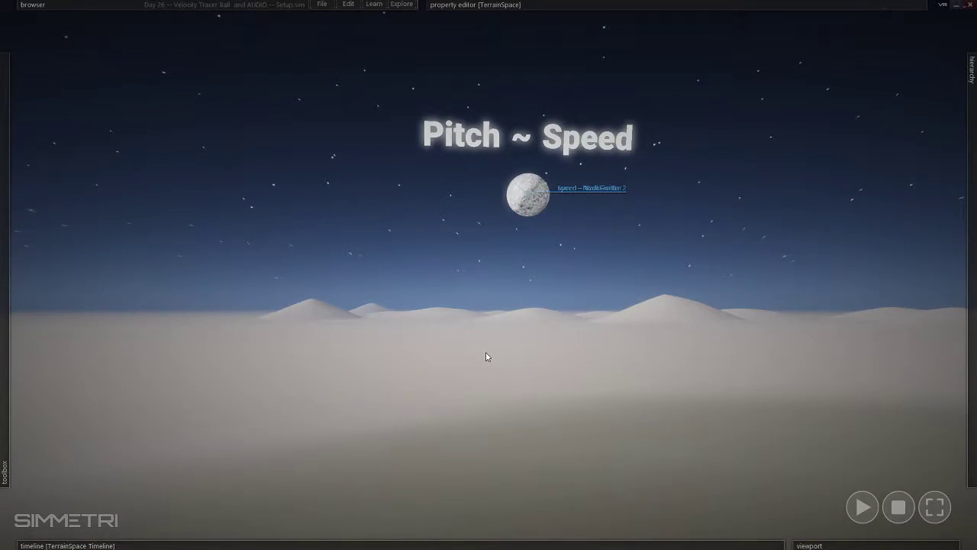
left_click(602, 381)
- Switch to the 30 Days File Explorer window and open the Assets > AUDIO > AUDIO CLIPS > FreeSound folder
key("alt+Tab")
key("alt+Tab")
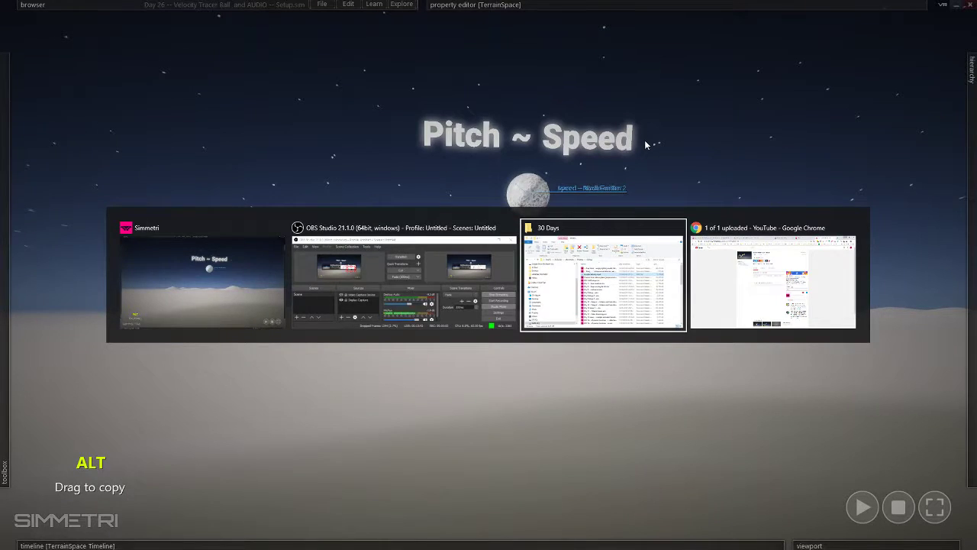
scroll(344, 214, "up", 2)
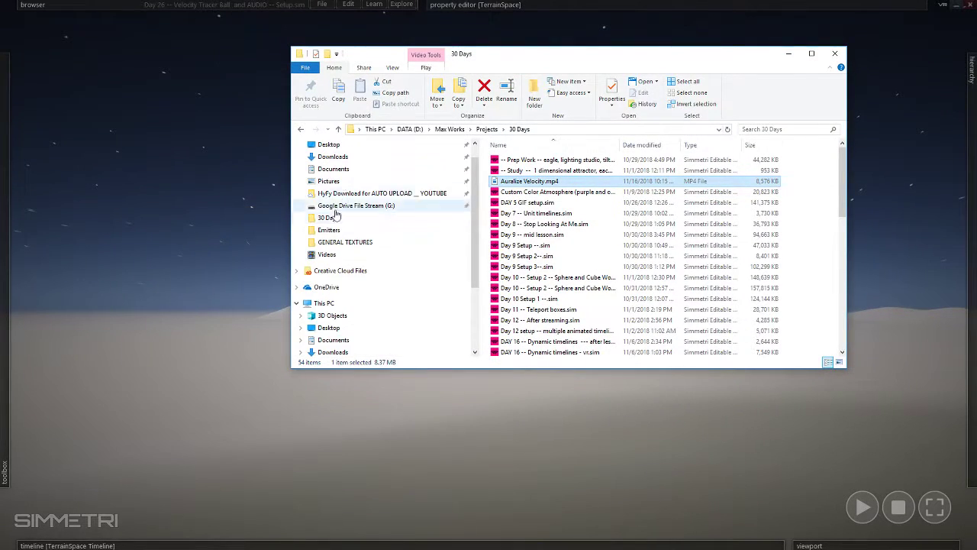
left_click(365, 243)
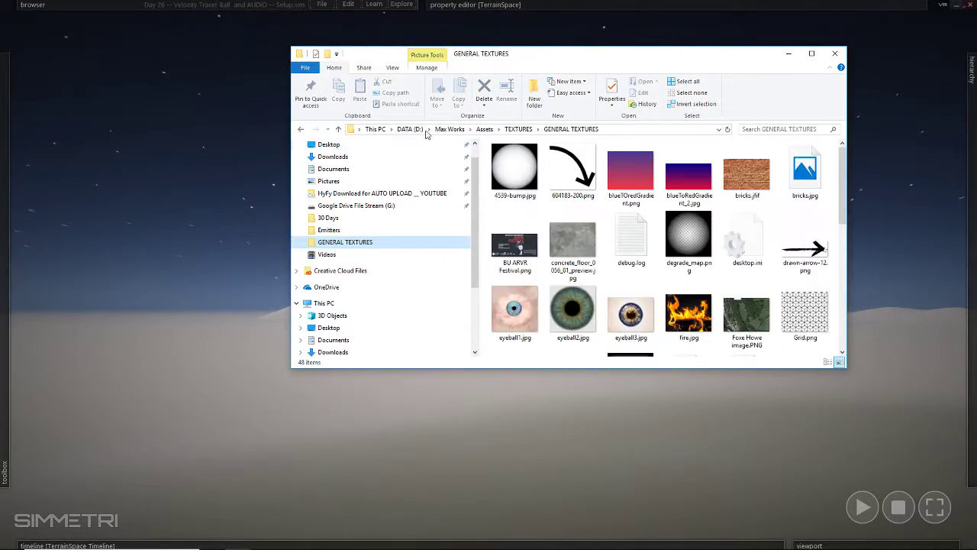
double_click(504, 160)
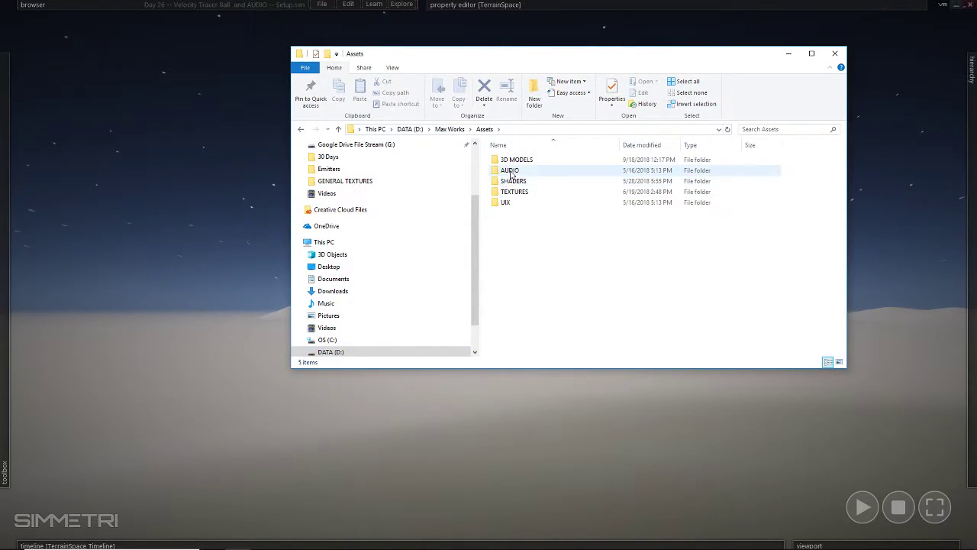
double_click(513, 170)
double_click(513, 160)
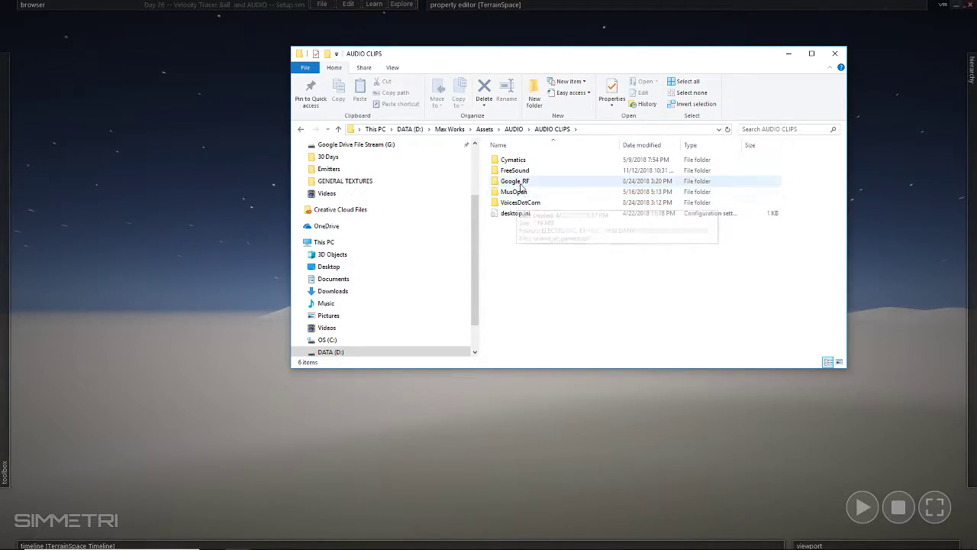
double_click(515, 171)
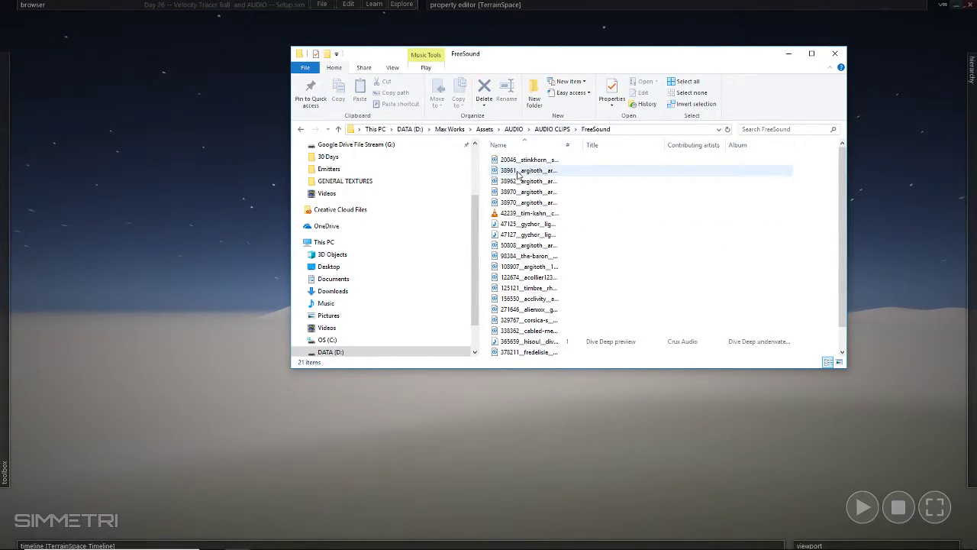
- Widen the Name column, open the cello-a3.aiff clip in VLC media player, and decline the player update
left_click_drag(566, 144, 668, 145)
double_click(515, 216)
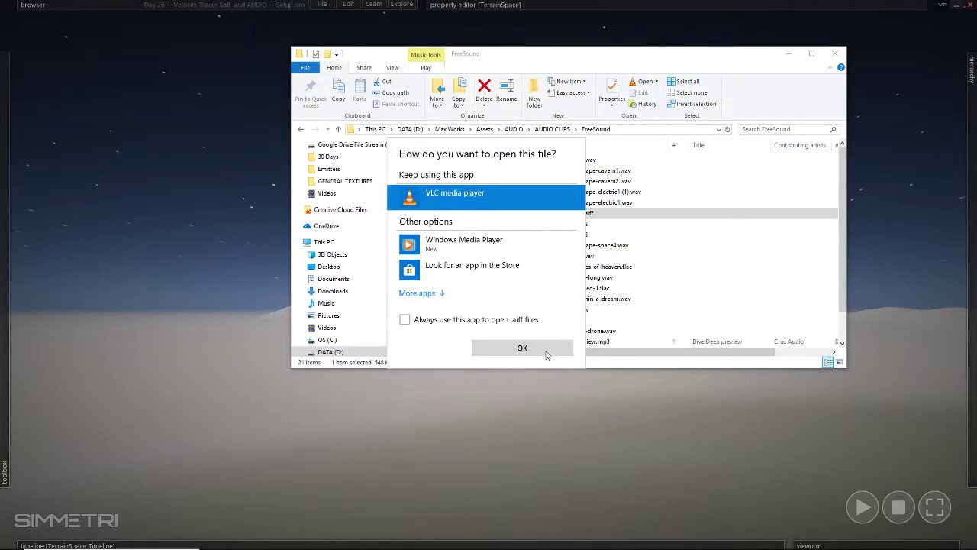
left_click(522, 347)
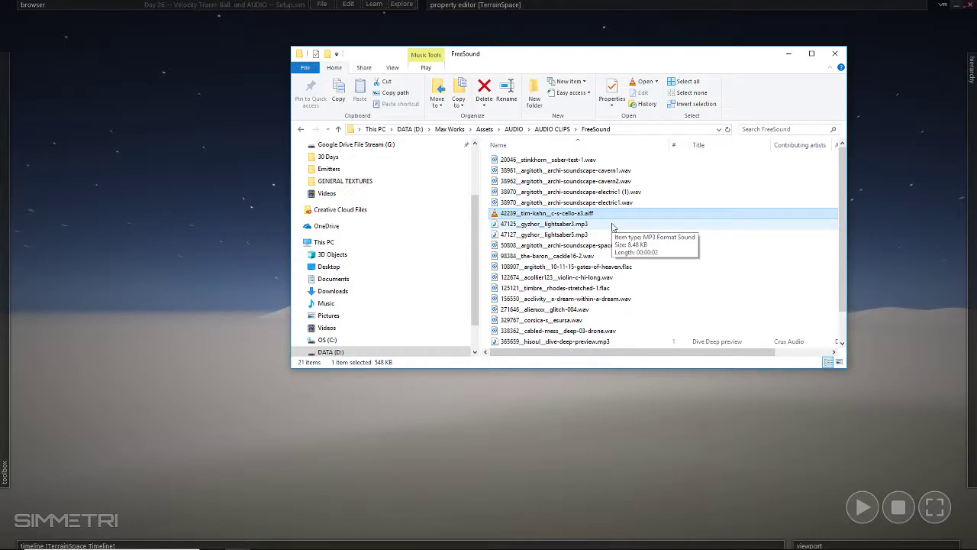
key("Return")
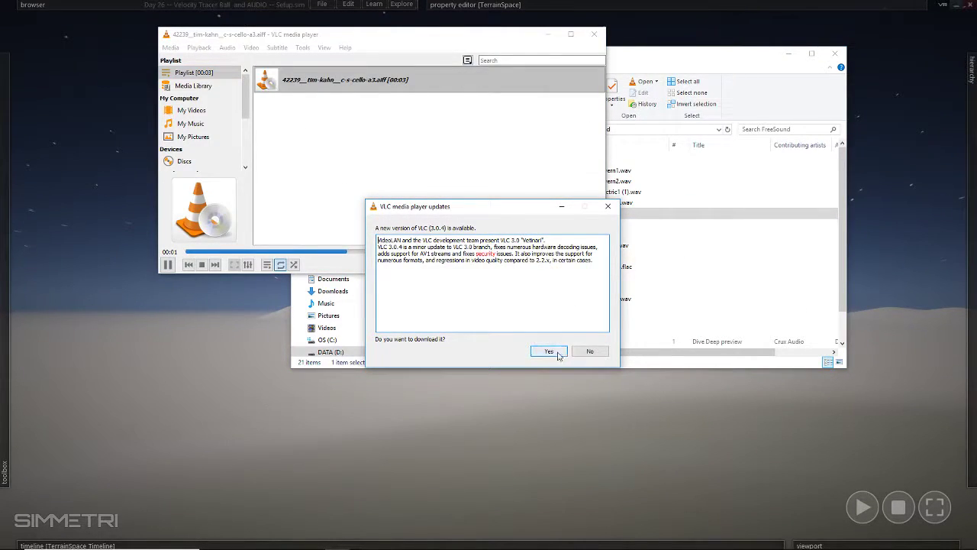
left_click(592, 351)
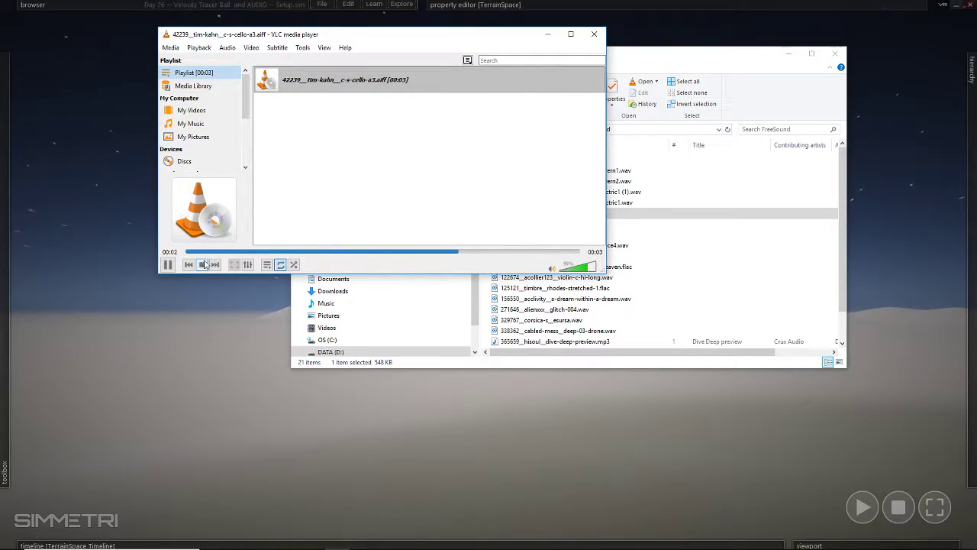
- Listen to the cello clip with the VLC volume set to 118% and toggle its playback
key("space")
left_click(593, 268)
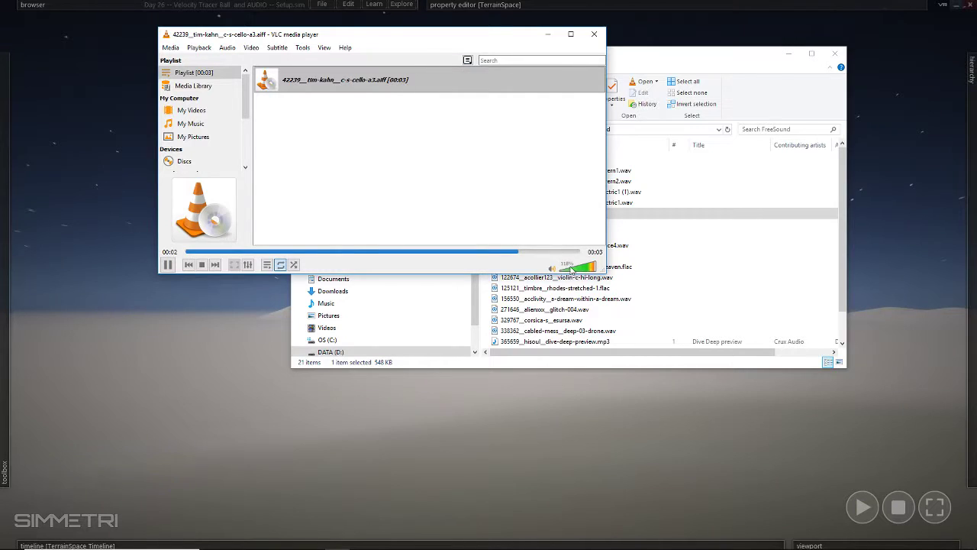
left_click(169, 264)
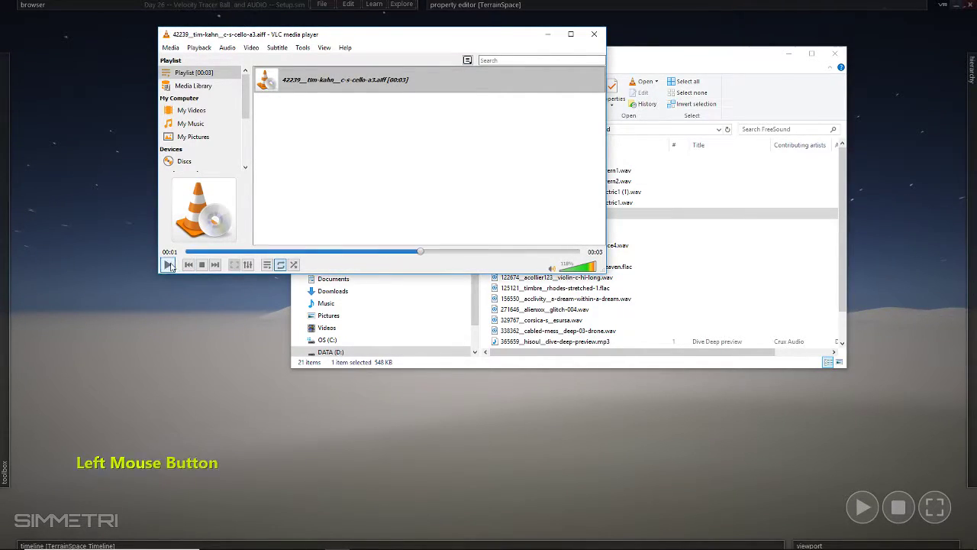
- Close VLC media player and minimize the FreeSound folder window to return to the Pitch ~ Speed ball scene
left_click(600, 34)
left_click(600, 217)
left_click(791, 55)
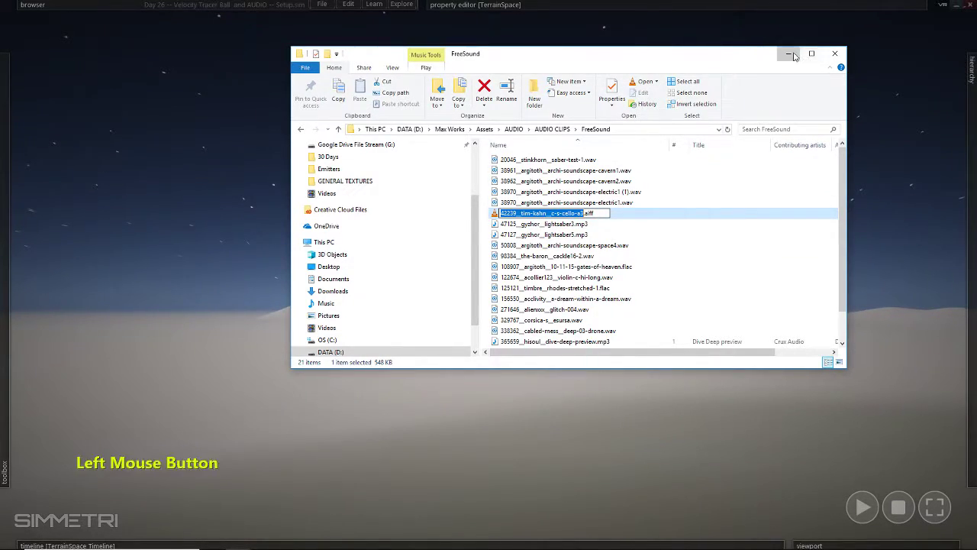
right_click_drag(525, 87, 541, 55)
right_click_drag(557, 318, 578, 294)
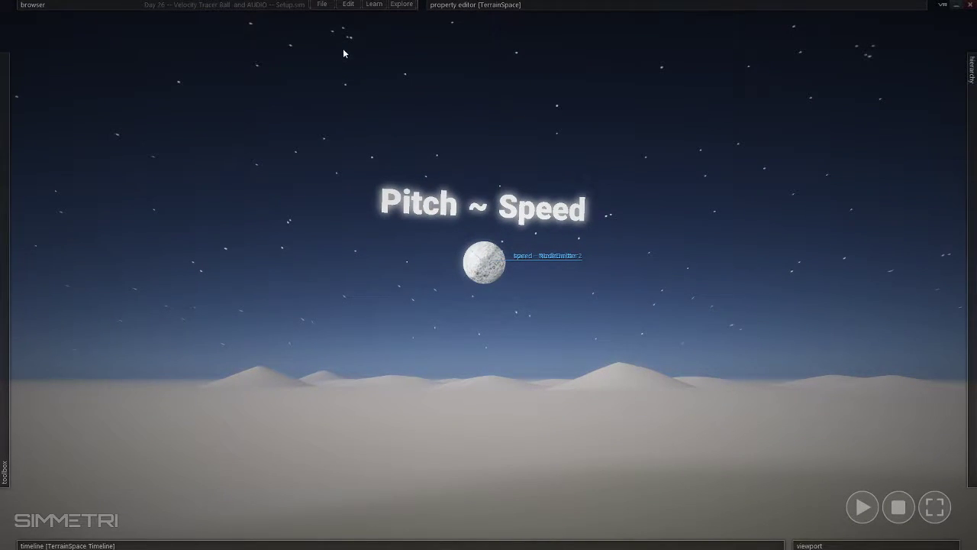
- Search Freesound.org for "cello" from within the scene editor
left_click(348, 4)
mouse_move(353, 15)
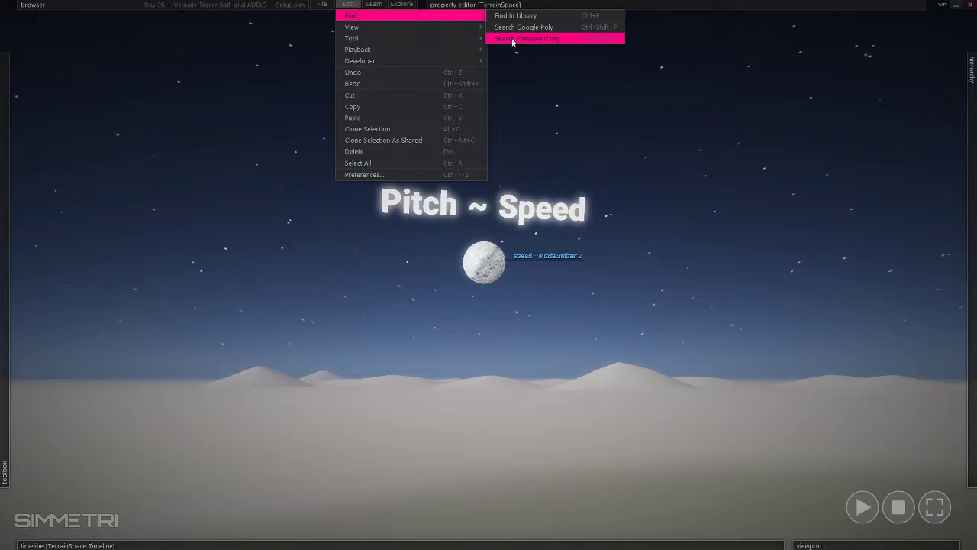
left_click(541, 38)
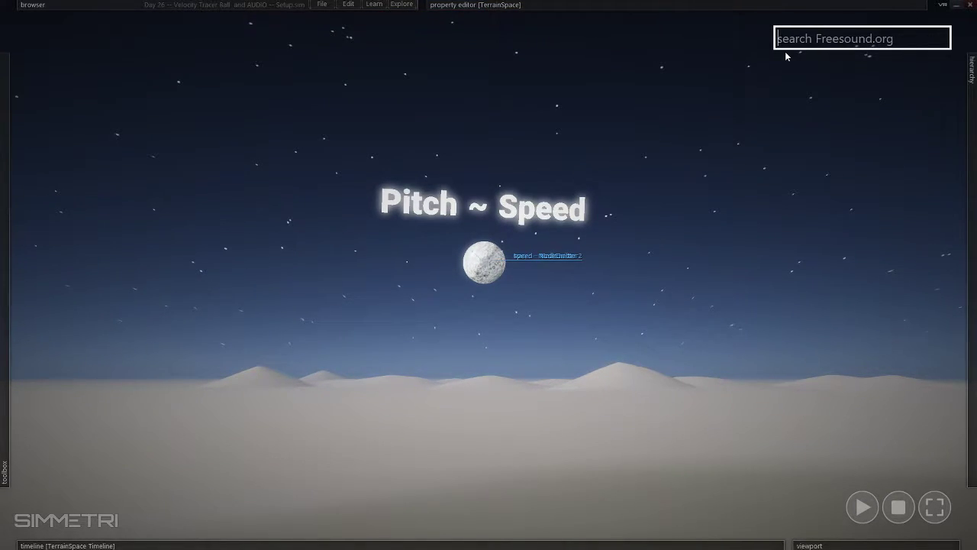
type("cello")
key("Return")
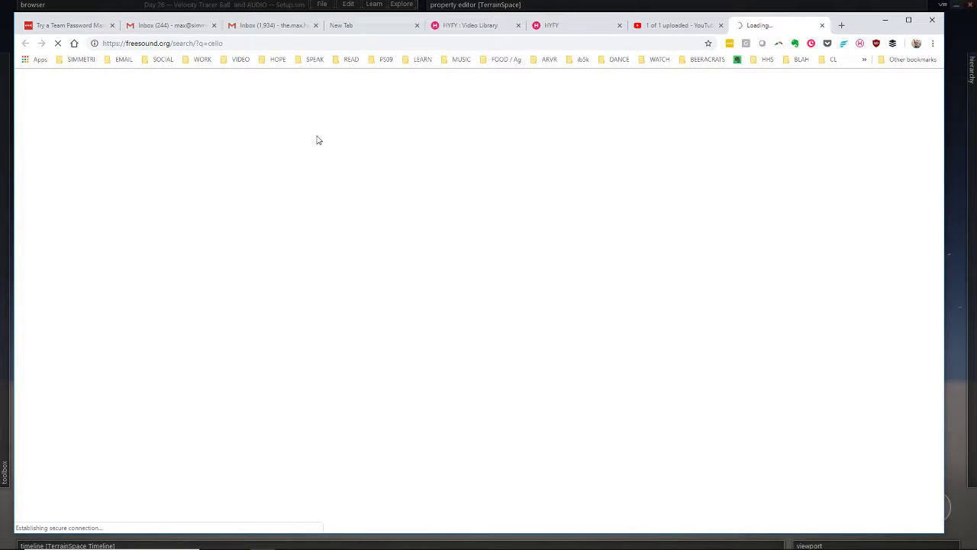
- Close all the other web browser tabs, leaving only the Freesound search page open
left_click(112, 25)
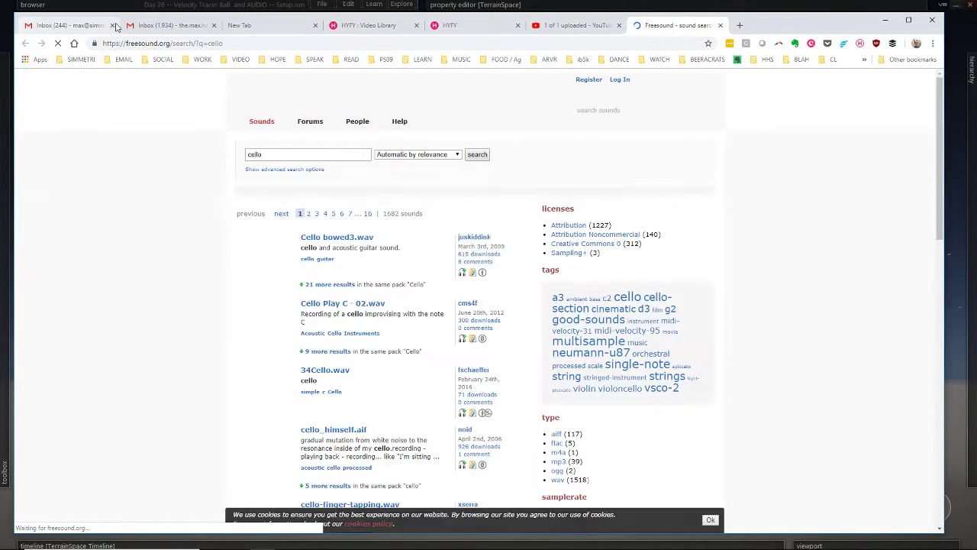
left_click(112, 25)
left_click(113, 25)
left_click(107, 27)
left_click(113, 25)
left_click(113, 26)
left_click(112, 25)
left_click(111, 27)
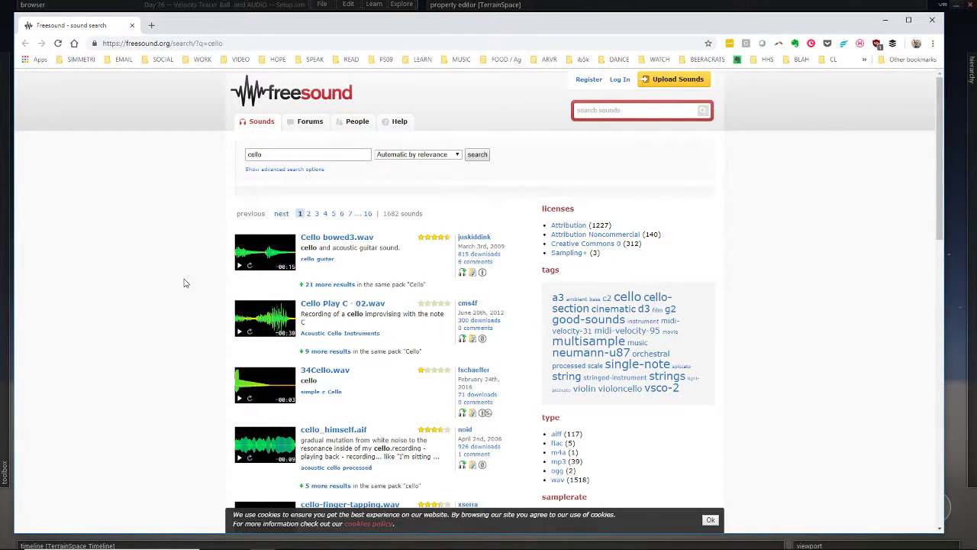
- Preview cello bell 1.wav, Cello C midi 48.wav and cello_tuning.wav in the results, and accept the cookie notice
scroll(205, 294, "down", 3)
scroll(206, 294, "down", 2)
left_click(239, 379)
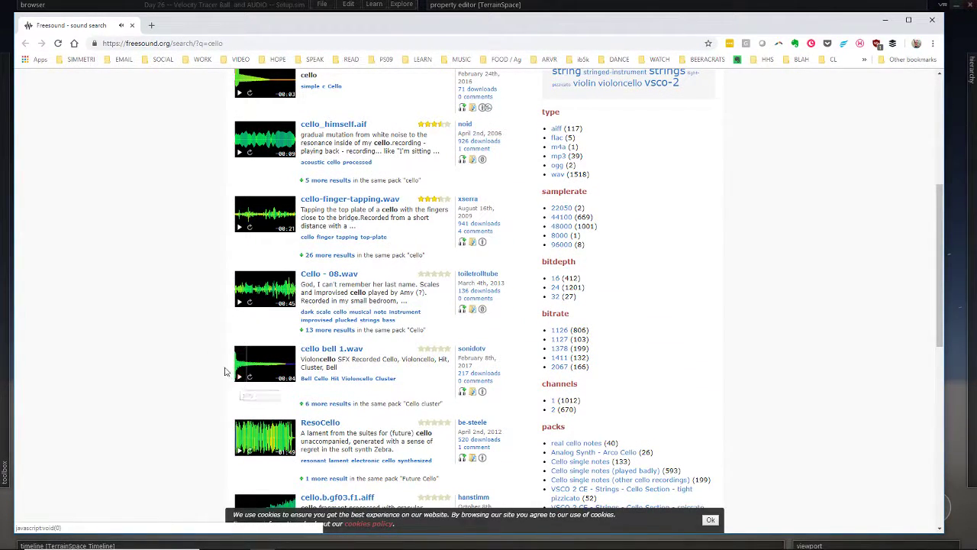
scroll(223, 375, "down", 2)
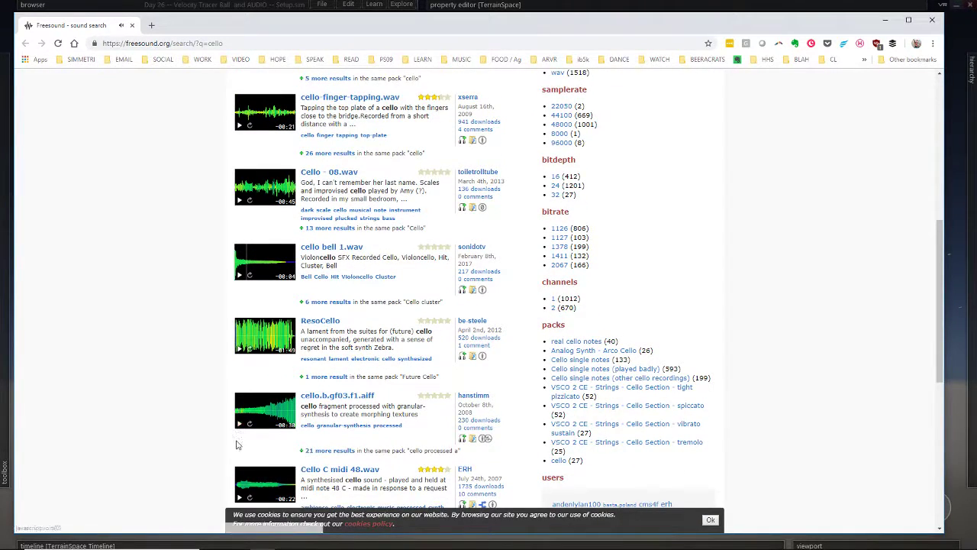
scroll(241, 450, "down", 1)
scroll(207, 449, "down", 2)
scroll(208, 439, "down", 1)
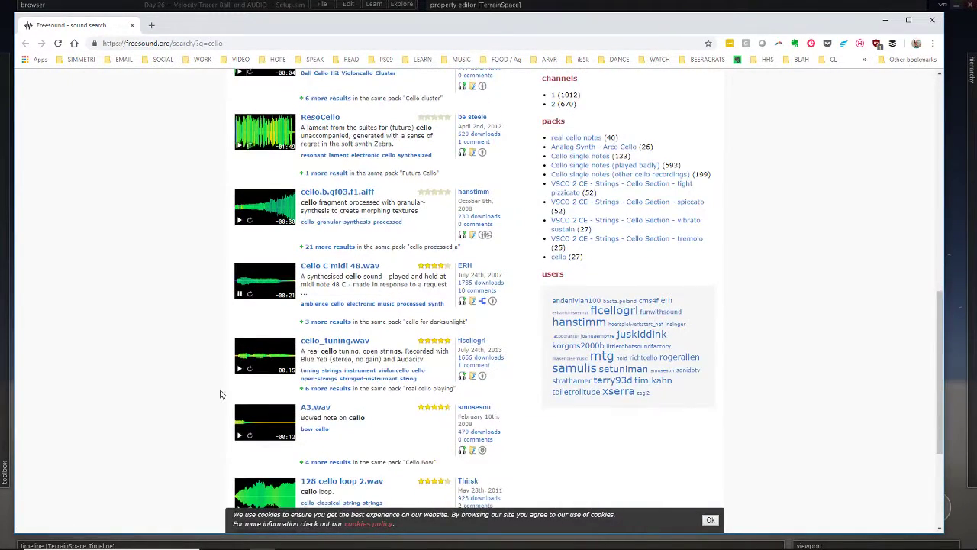
left_click(240, 296)
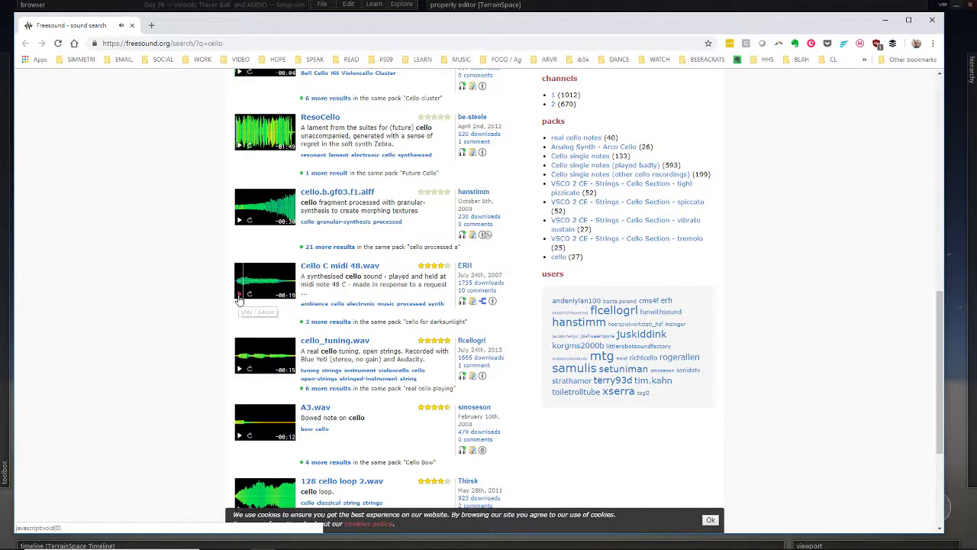
left_click(239, 370)
left_click(240, 370)
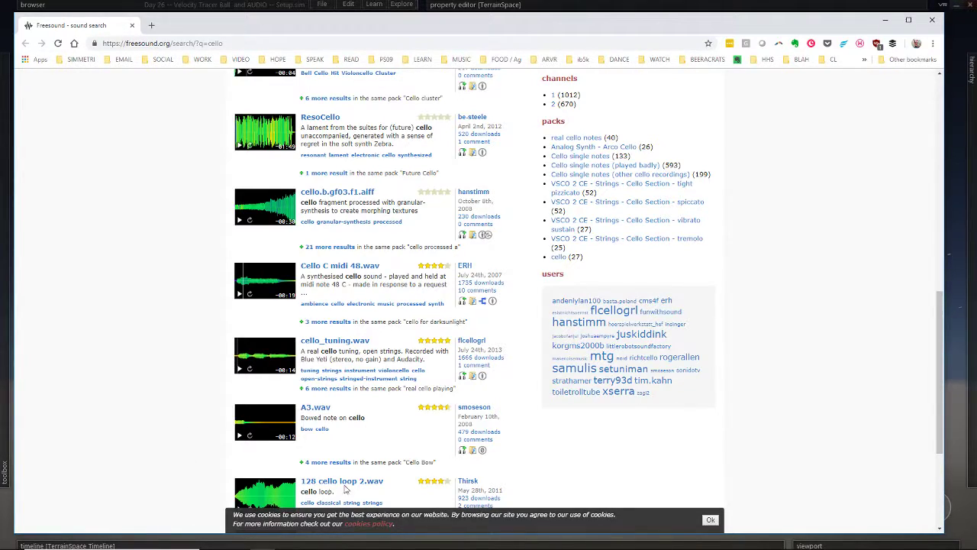
left_click(710, 520)
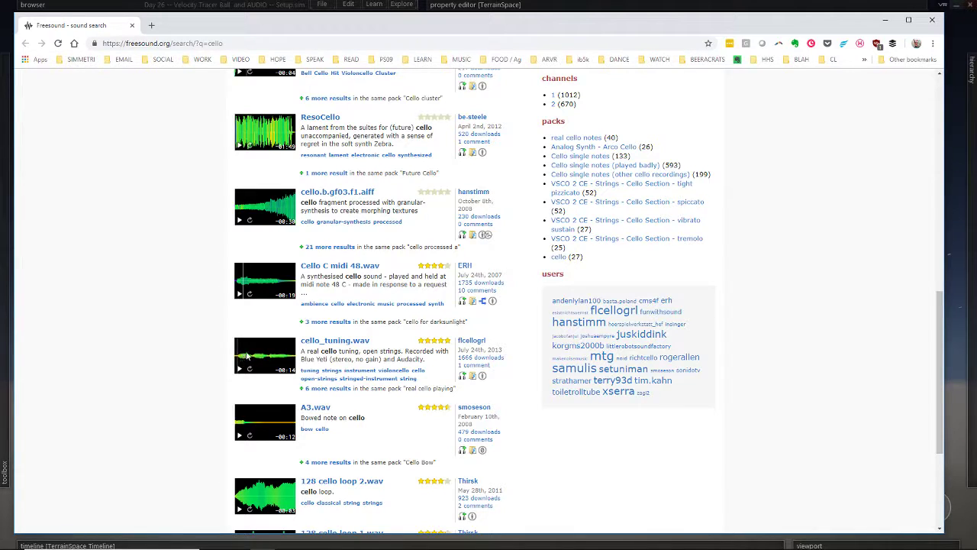
- Preview the 34Cello.wav and Cello bowed3.wav sounds near the start of the results
scroll(169, 354, "up", 12)
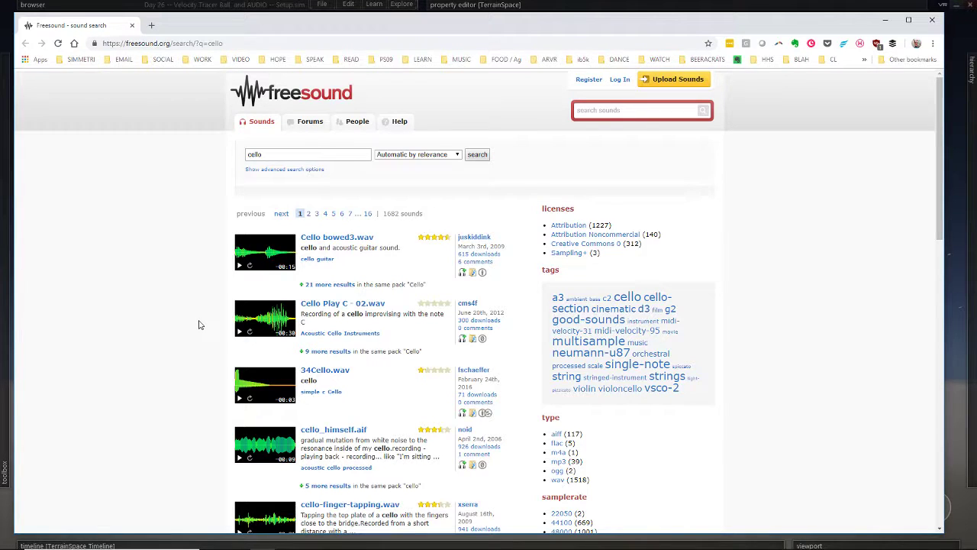
scroll(221, 345, "down", 1)
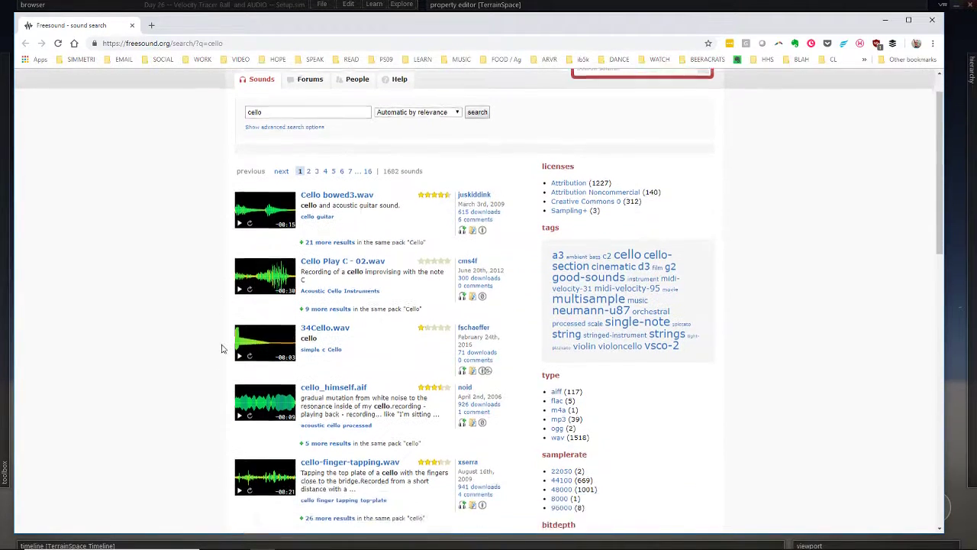
left_click(240, 350)
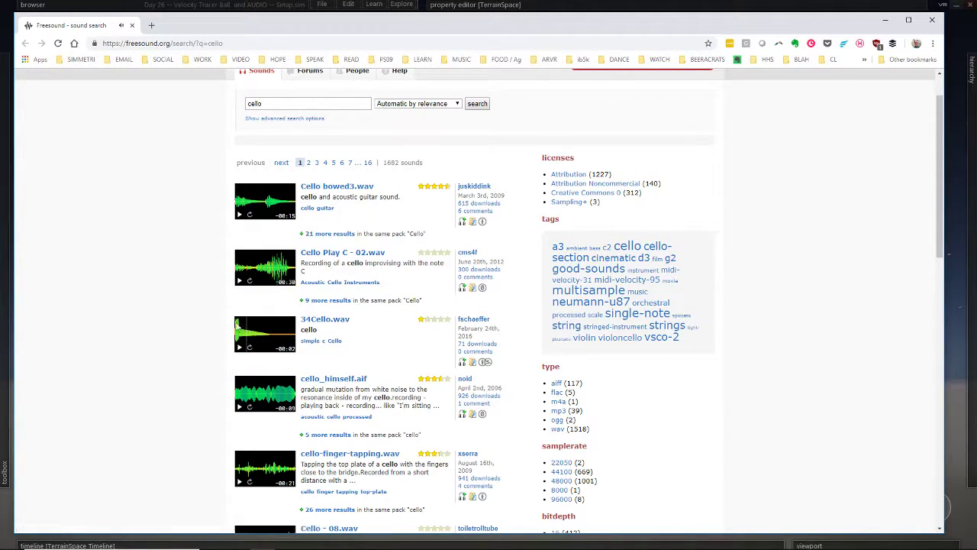
left_click(236, 324)
scroll(219, 250, "up", 1)
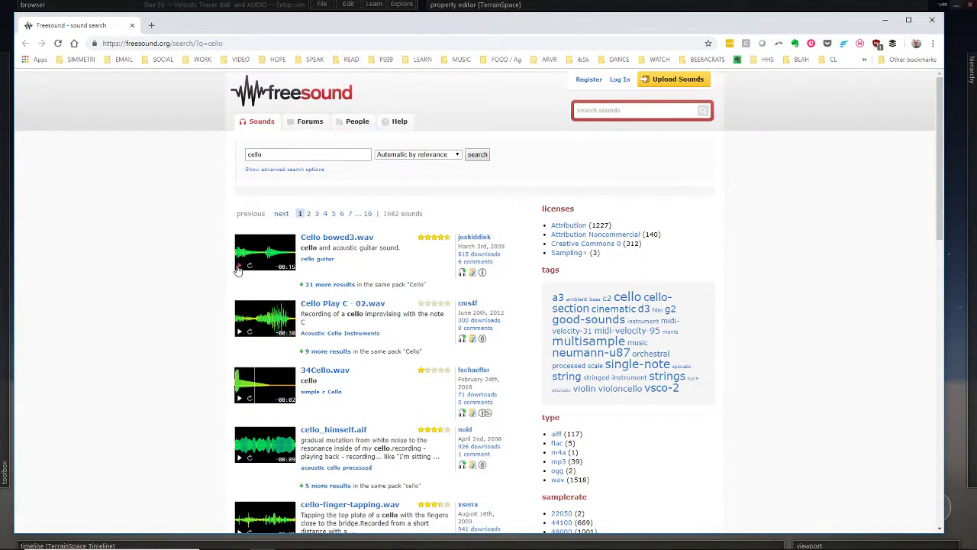
left_click(239, 267)
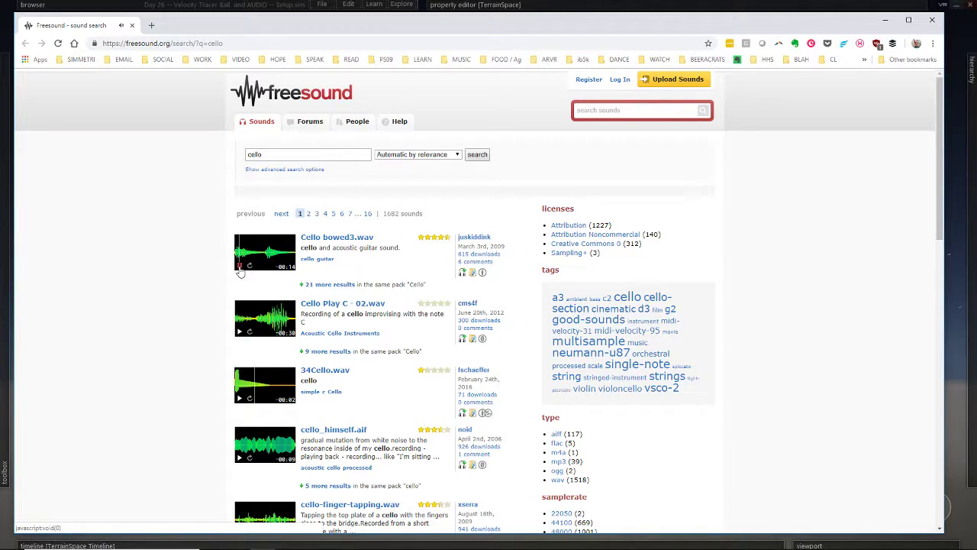
- Preview cello.b.gf03.f1.aiff, Cello C midi 48.wav and 128 cello loop 2.wav further down the results
scroll(204, 337, "down", 3)
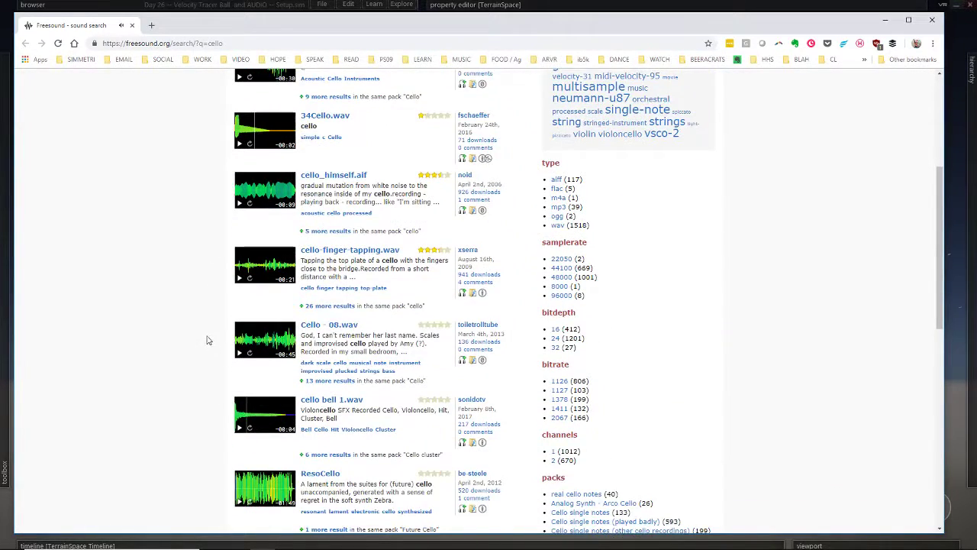
scroll(206, 340, "down", 4)
left_click(238, 223)
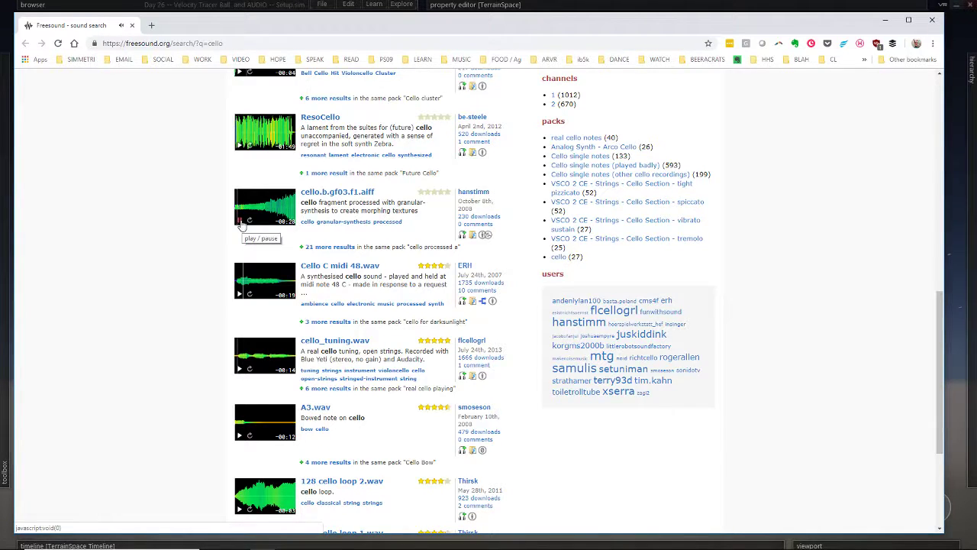
left_click(239, 294)
left_click(235, 271)
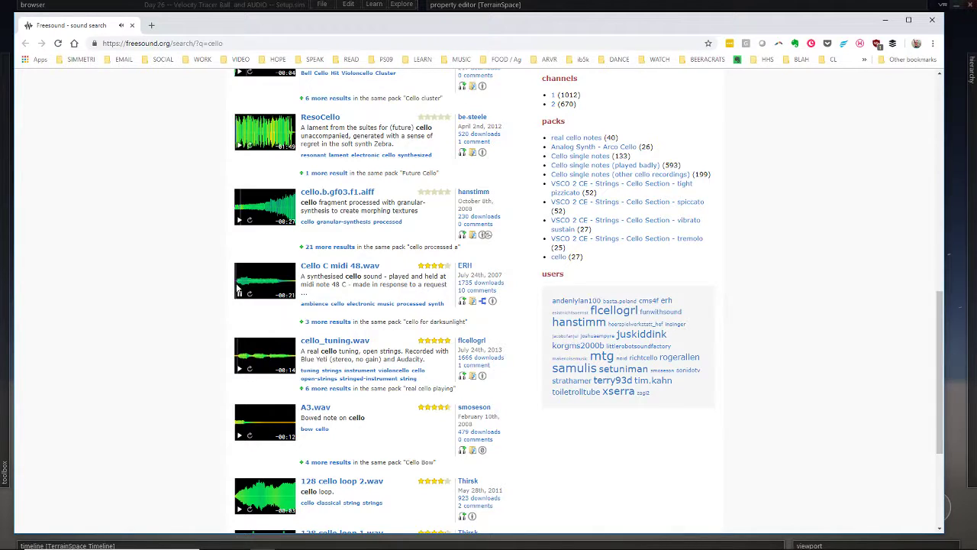
left_click(240, 293)
scroll(235, 374, "down", 3)
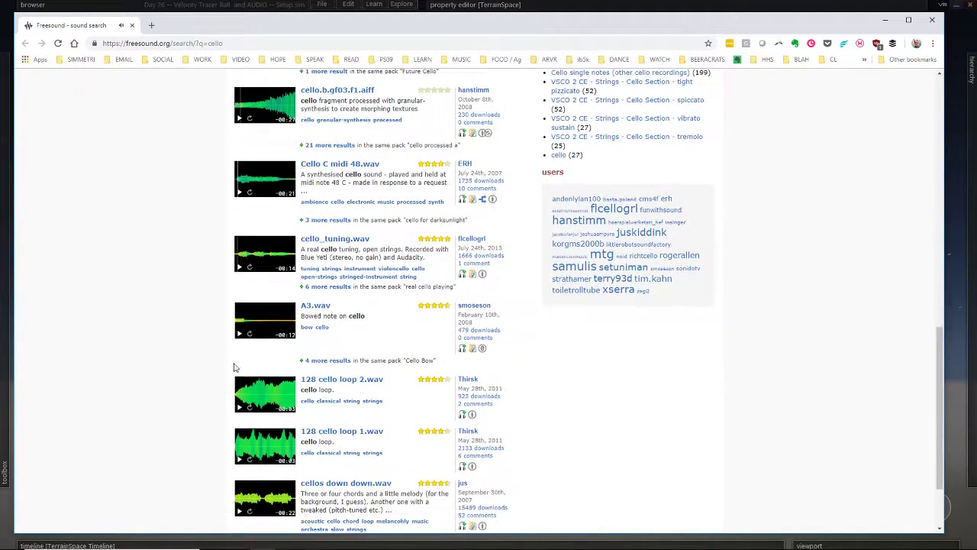
left_click(239, 307)
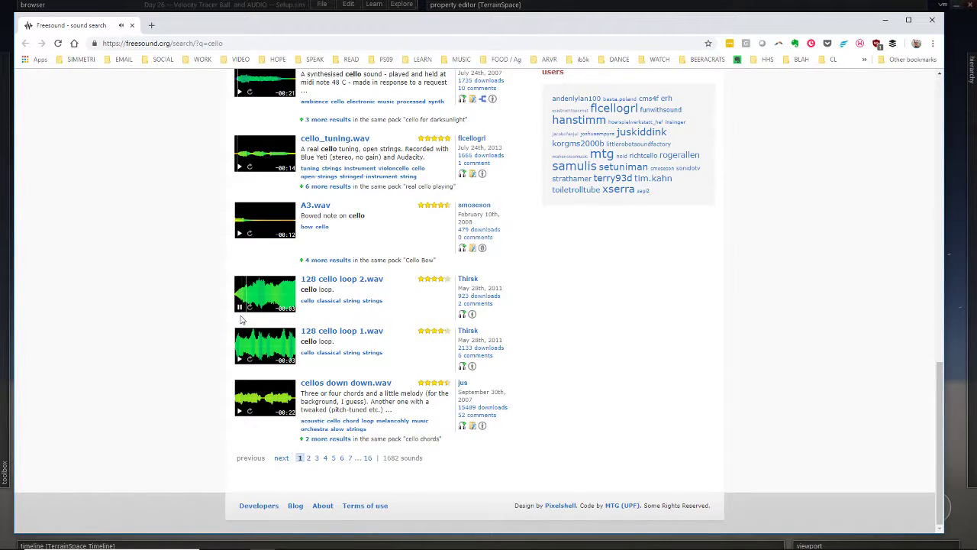
left_click(239, 307)
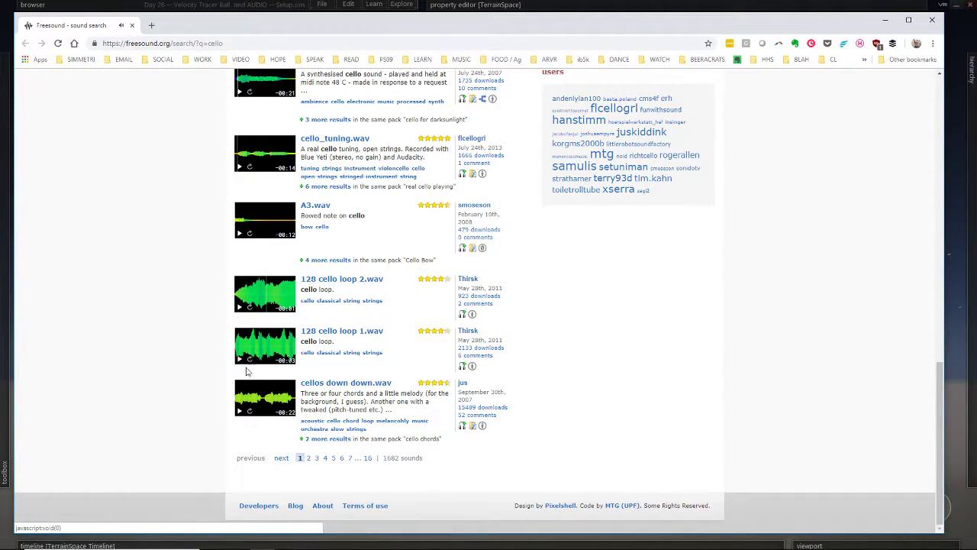
- Open page 2 of the cello results and preview the 5_cello_E2.wav sound
left_click(308, 458)
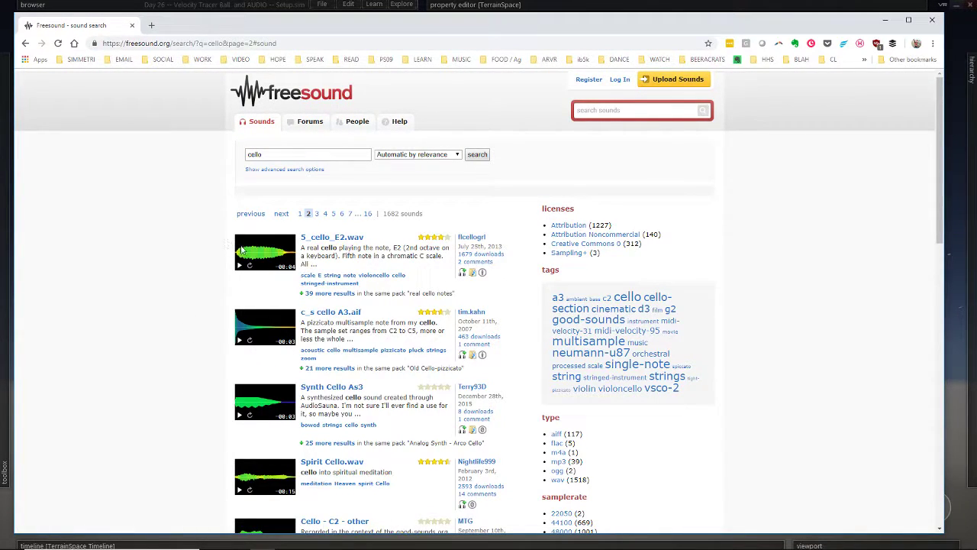
left_click(240, 265)
scroll(245, 260, "down", 7)
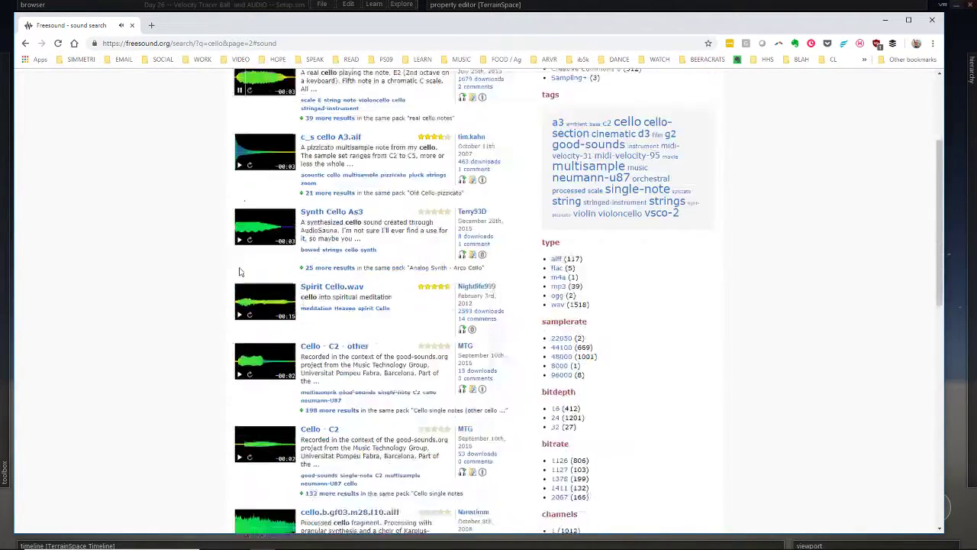
scroll(247, 230, "up", 6)
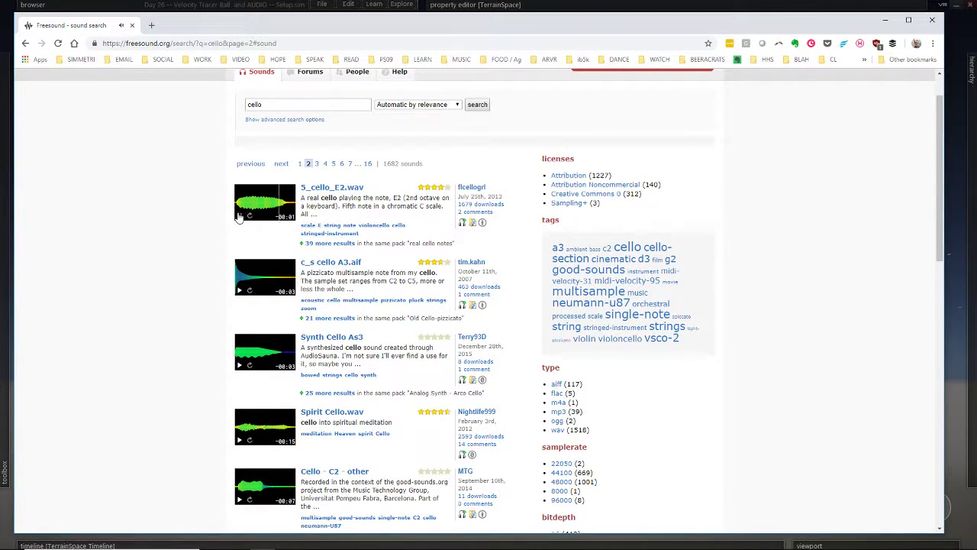
- Preview c_s cello A3.aif, open its sound page and highlight the freesound.org part of the address
left_click(240, 292)
left_click(240, 290)
left_click(332, 263)
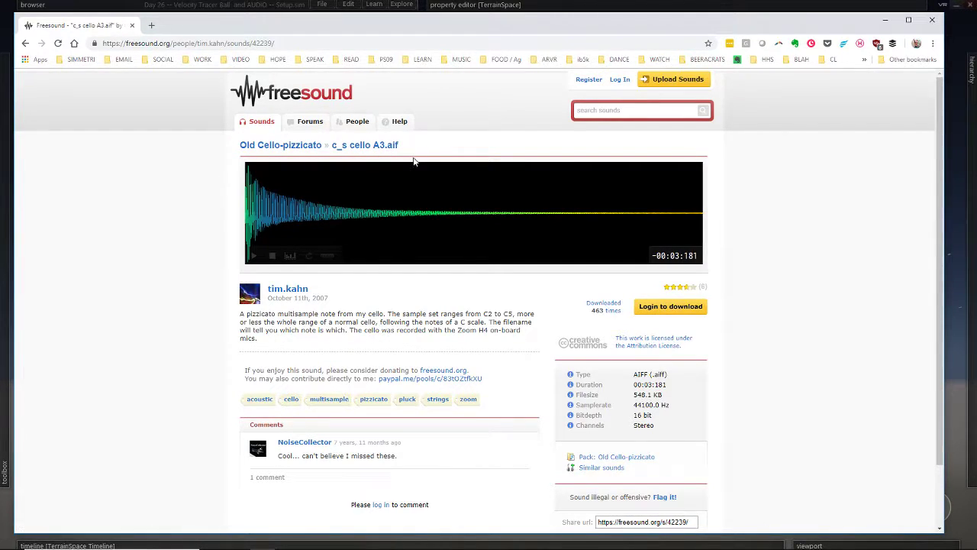
left_click_drag(170, 43, 106, 43)
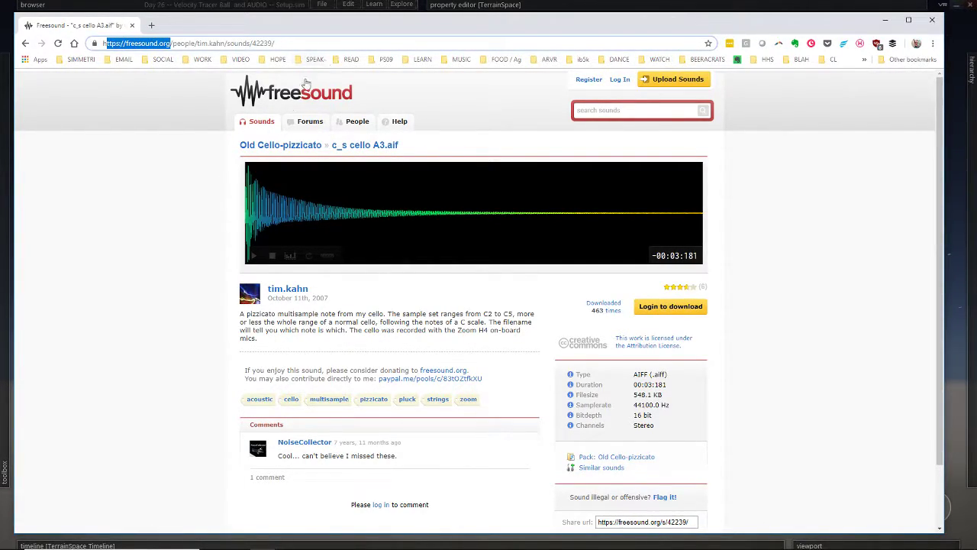
left_click(166, 246)
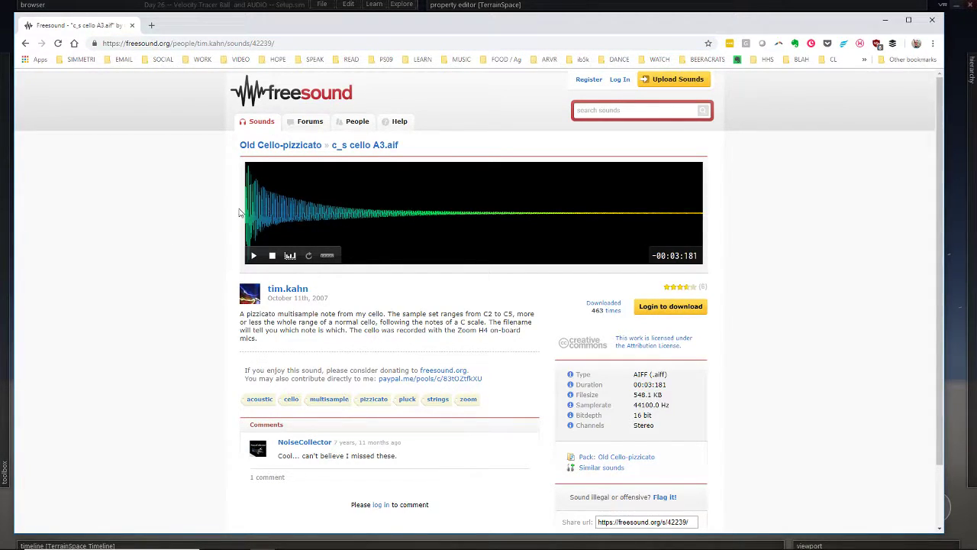
- Switch back to SIMMETRI and expand the asset browser for TerrainSpace
key("alt+Tab")
key("w")
right_click_drag(255, 264, 255, 264)
key("s")
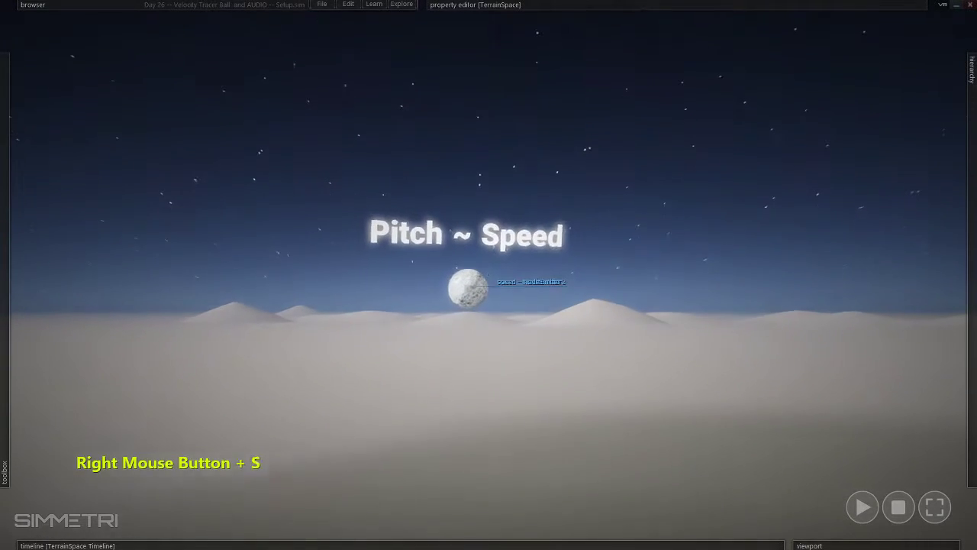
left_click(253, 7)
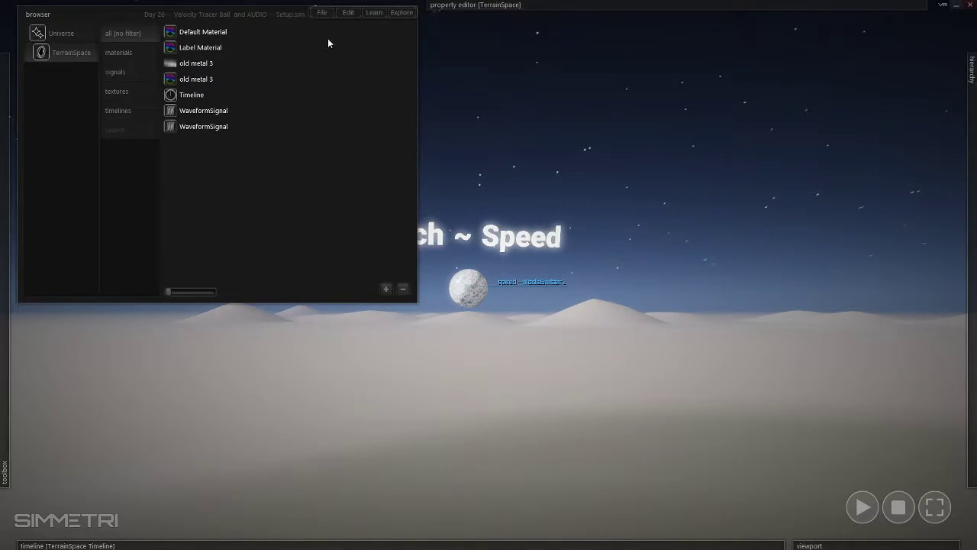
right_click_drag(452, 150, 452, 150)
- Raw-import the c-s-cello-a3.aiff clip from the FreeSound folder inside Assets, AUDIO, AUDIO CLIPS
left_click(321, 13)
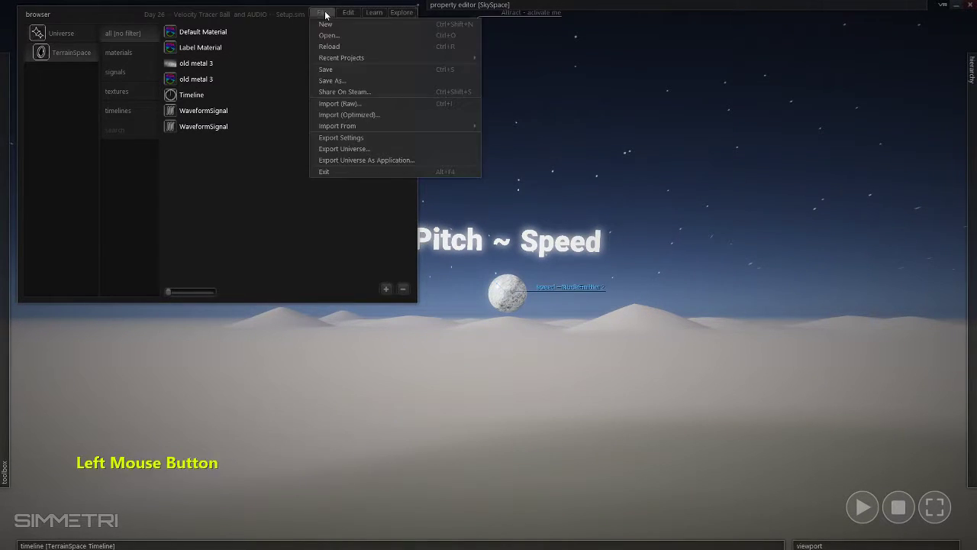
left_click(351, 104)
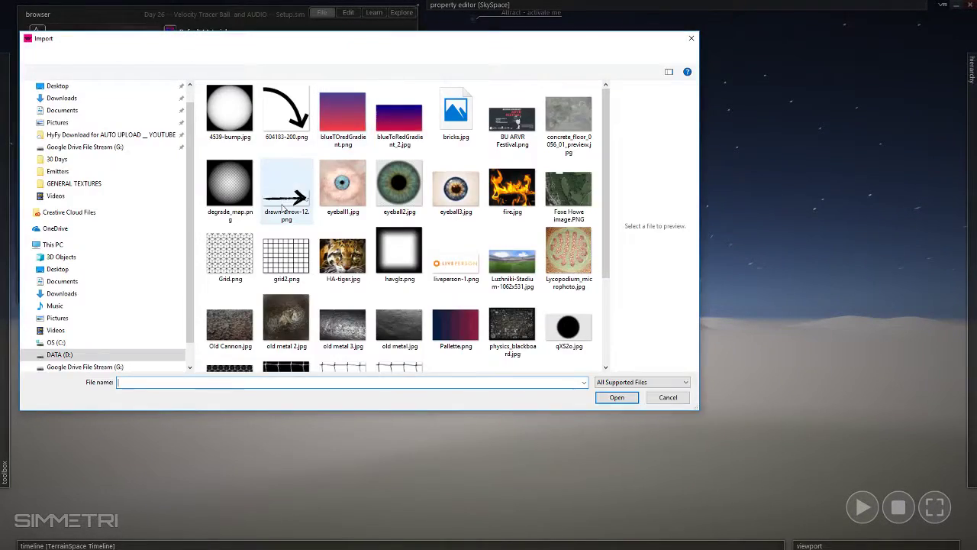
left_click(214, 54)
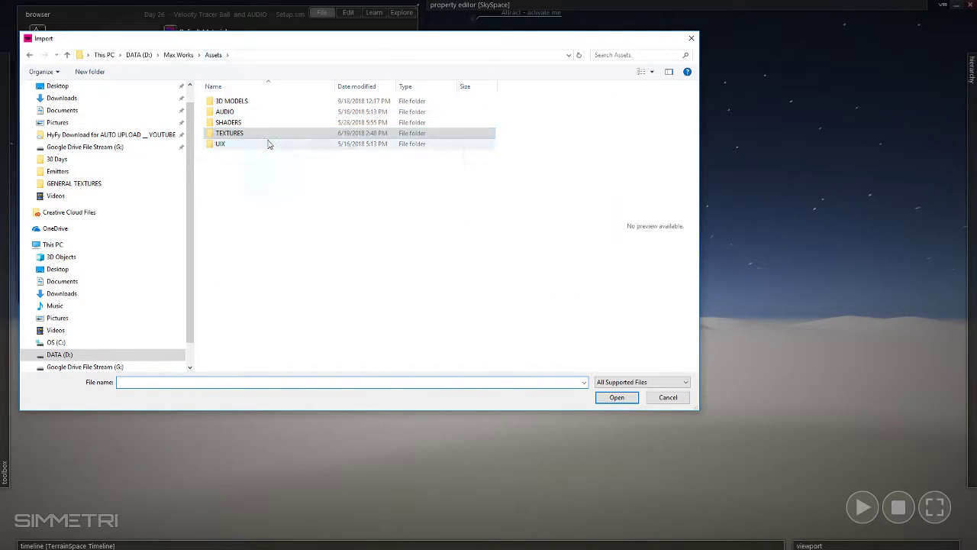
left_click(221, 113)
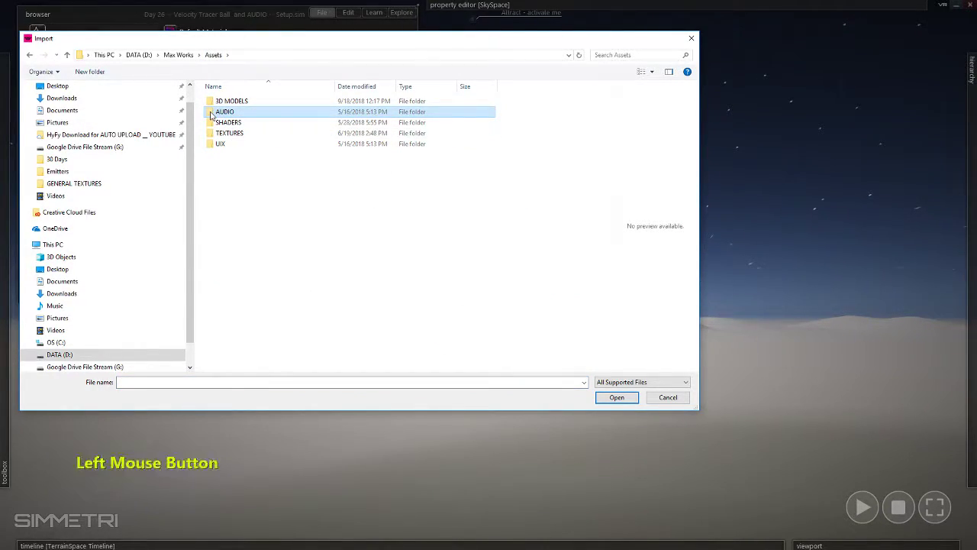
double_click(222, 113)
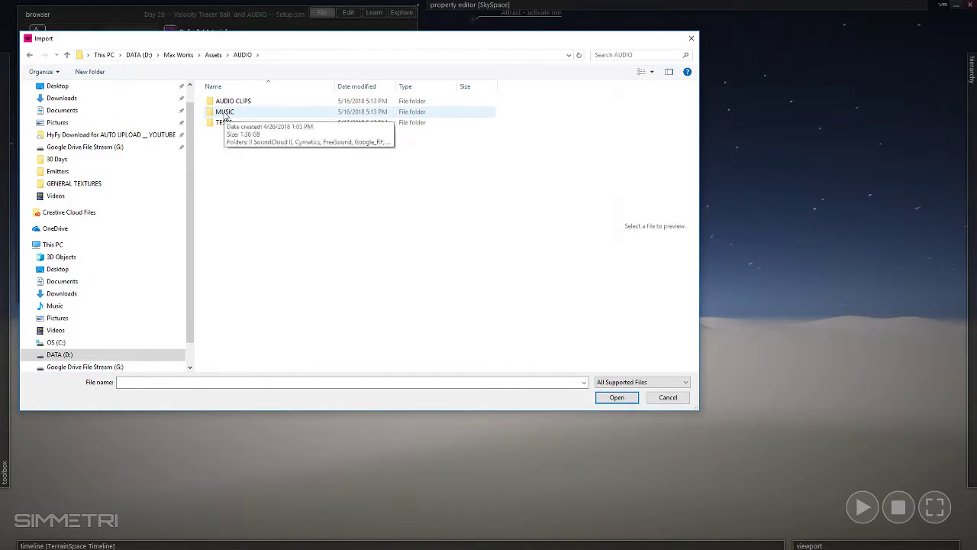
double_click(212, 104)
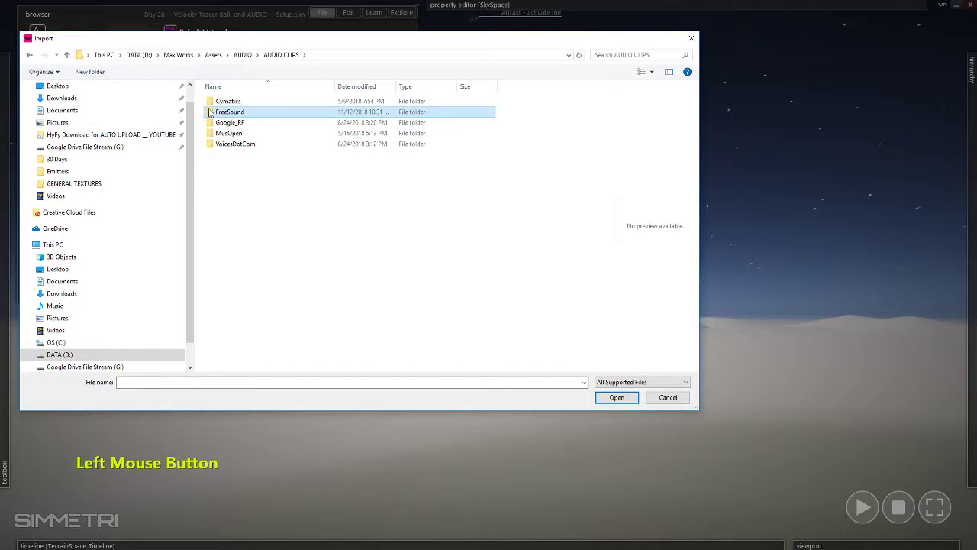
double_click(211, 112)
left_click(219, 156)
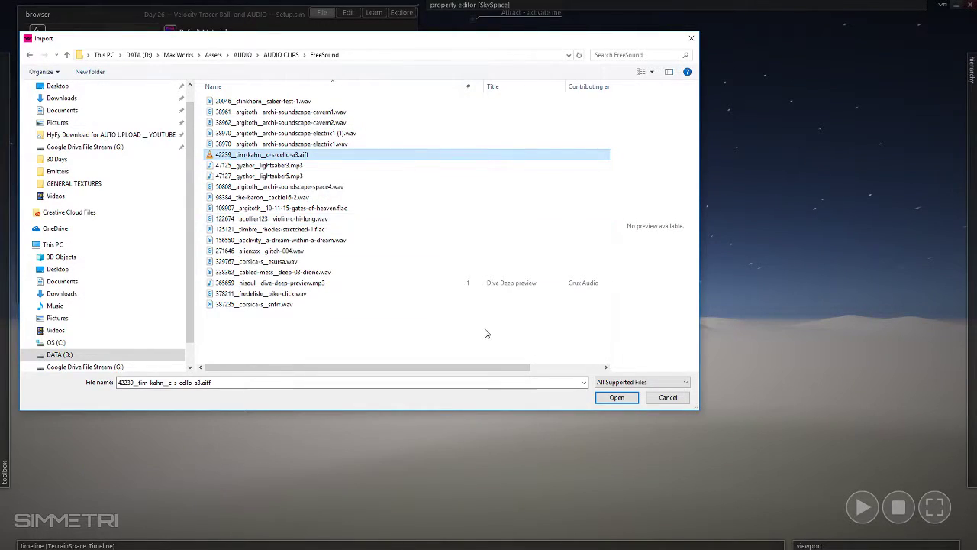
left_click(611, 398)
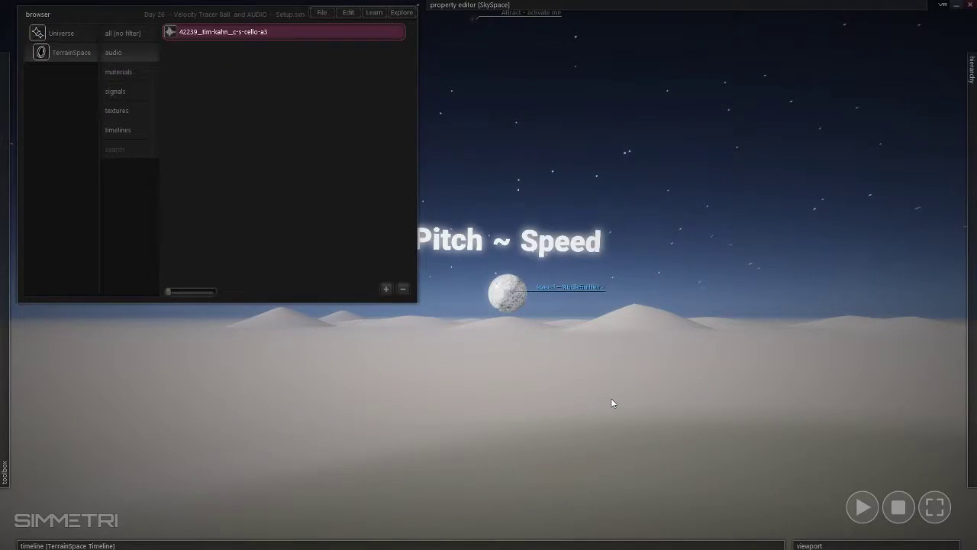
- Select the imported cello clip in the audio library and inspect its properties
left_click(184, 33)
left_click(293, 71)
left_click(215, 32)
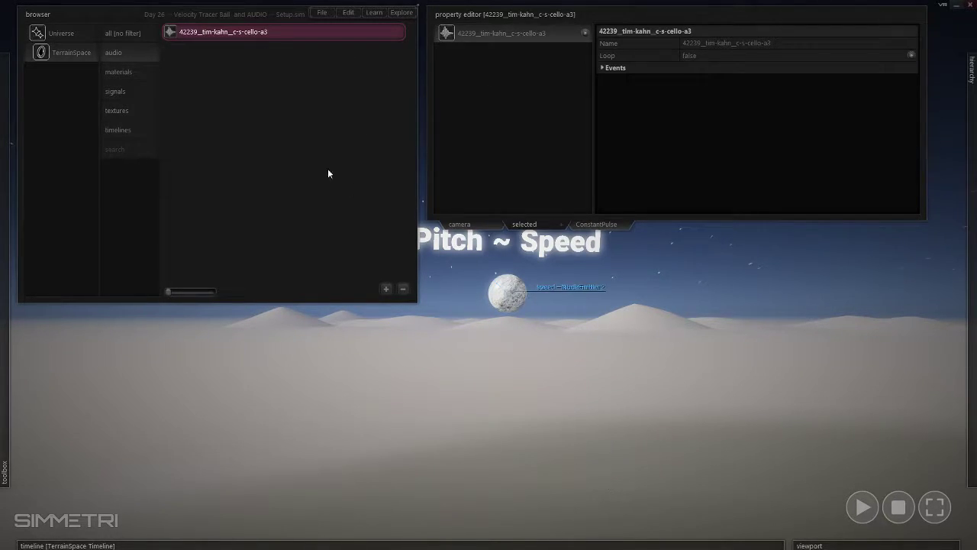
mouse_move(174, 31)
left_mouse_down()
mouse_move(382, 171)
mouse_move(532, 389)
mouse_move(580, 494)
mouse_move(258, 197)
mouse_move(177, 37)
mouse_move(188, 36)
left_mouse_up()
left_click_drag(320, 127, 177, 54)
mouse_move(114, 3)
- Place the cello clip from the library onto the terrain as a sound node and select it
left_click_drag(169, 31, 452, 497)
right_click_drag(453, 497, 481, 473)
key("w")
left_click(491, 467)
left_click(496, 444)
left_click(487, 461)
left_click_drag(453, 475, 485, 515)
right_click_drag(485, 515, 567, 302)
key("w")
key("s")
left_click(567, 302)
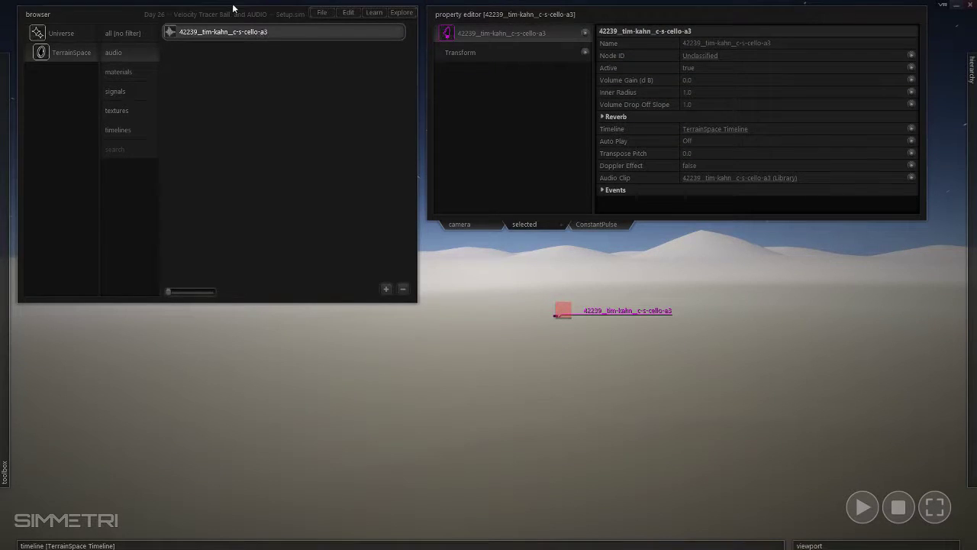
- Rename the new sound node as Cello Pluck
left_click(495, 52)
left_click(507, 39)
left_click_drag(774, 44, 590, 31)
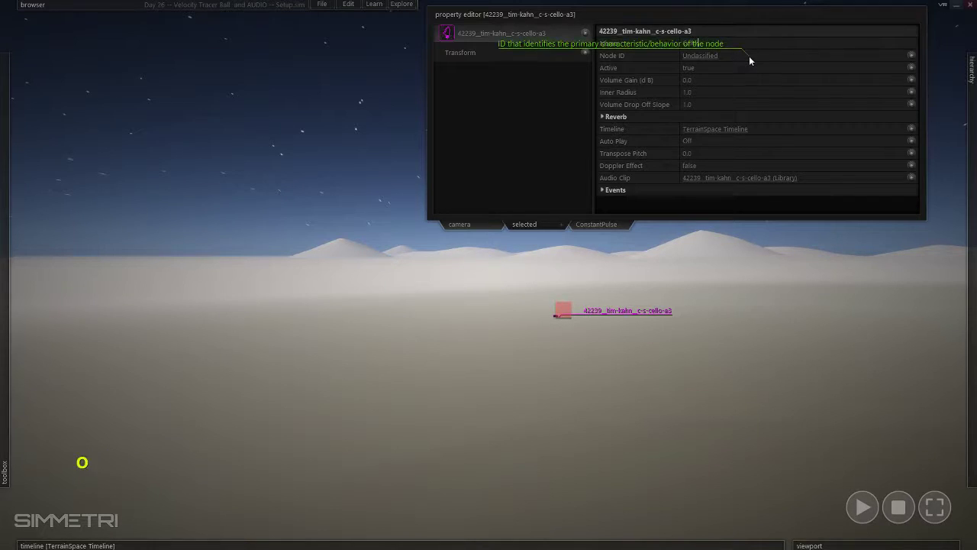
type("Cello Pl")
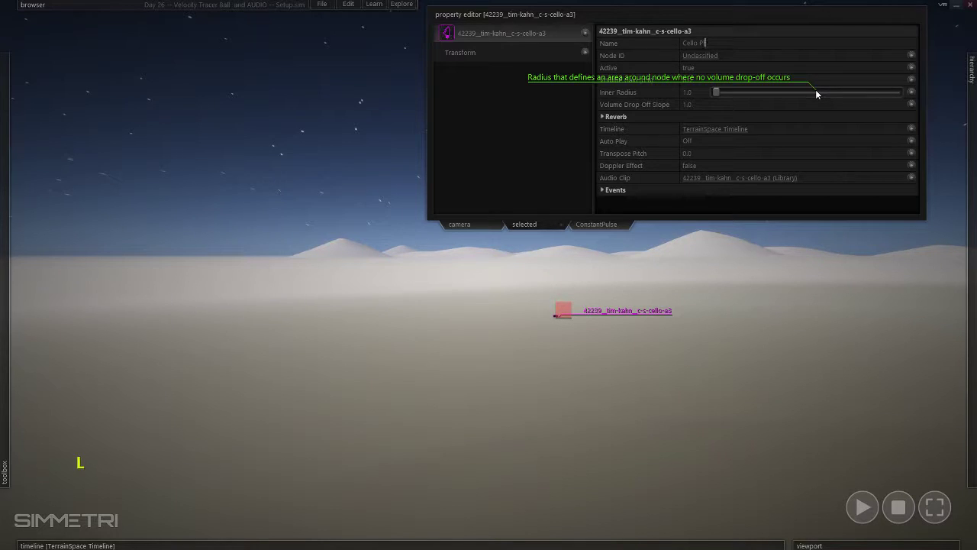
type("uck")
left_click(541, 8)
- Examine the Cello Pluck node's name and audio clip link, as well as the camera and its Microphone
left_click(157, 7)
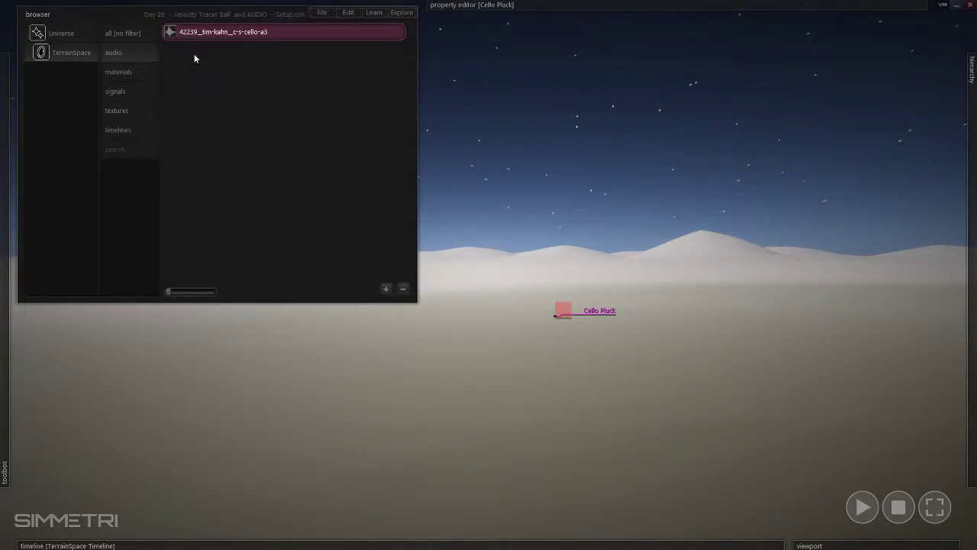
left_click(542, 5)
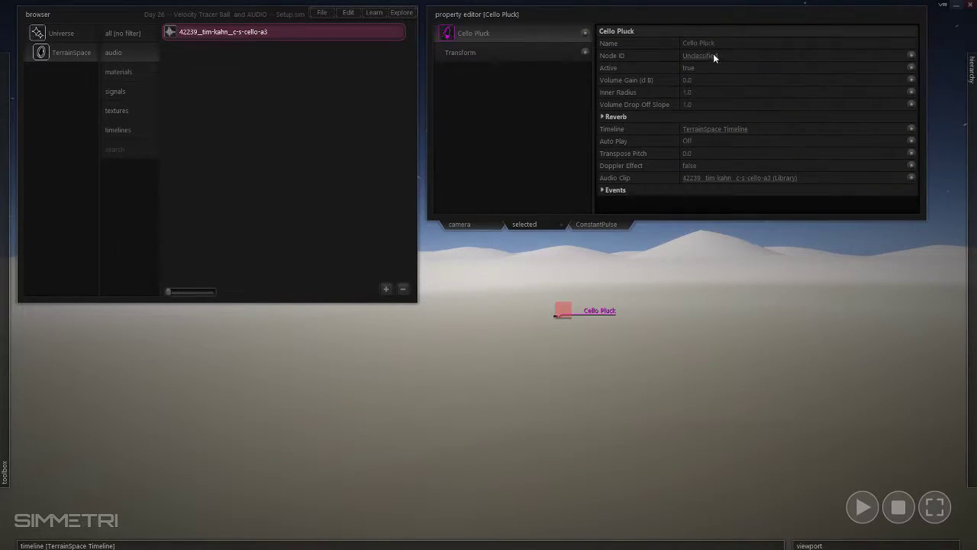
left_click(730, 42)
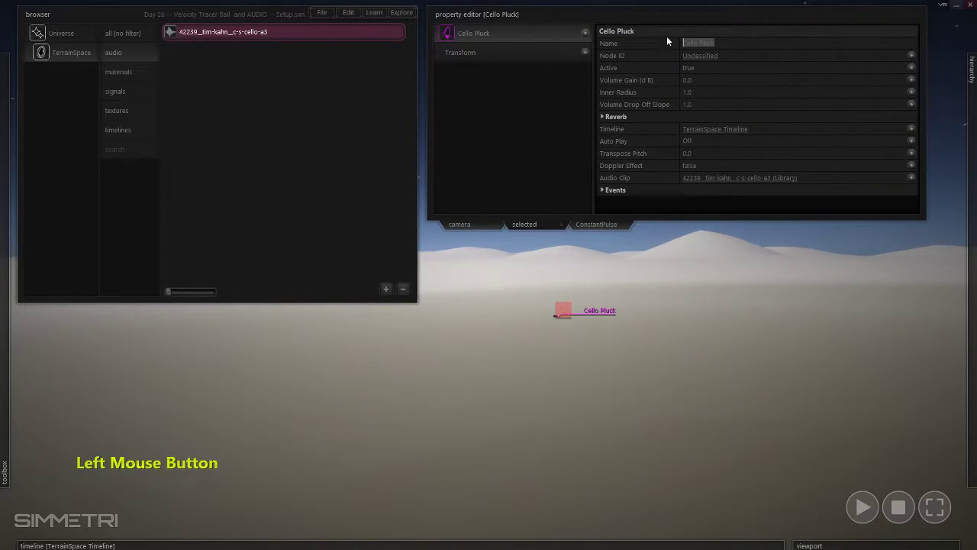
left_click_drag(738, 43, 682, 43)
left_click(730, 43)
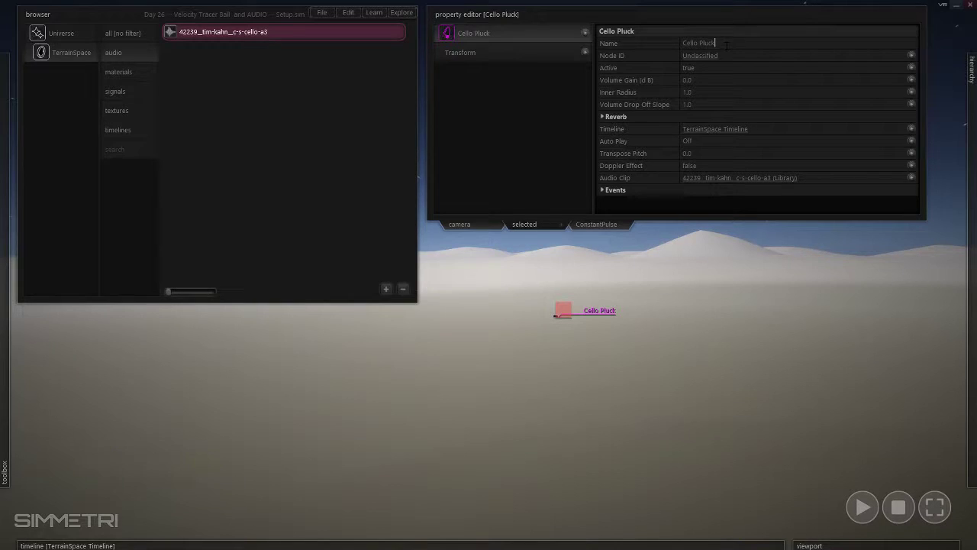
key("BackSpace")
mouse_move(641, 184)
left_click(807, 178)
left_click(474, 225)
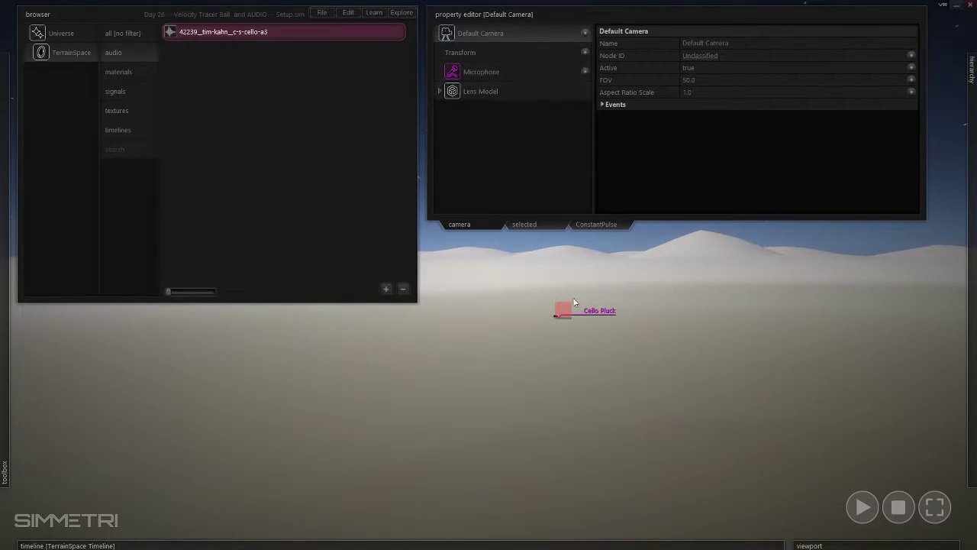
left_click(607, 308)
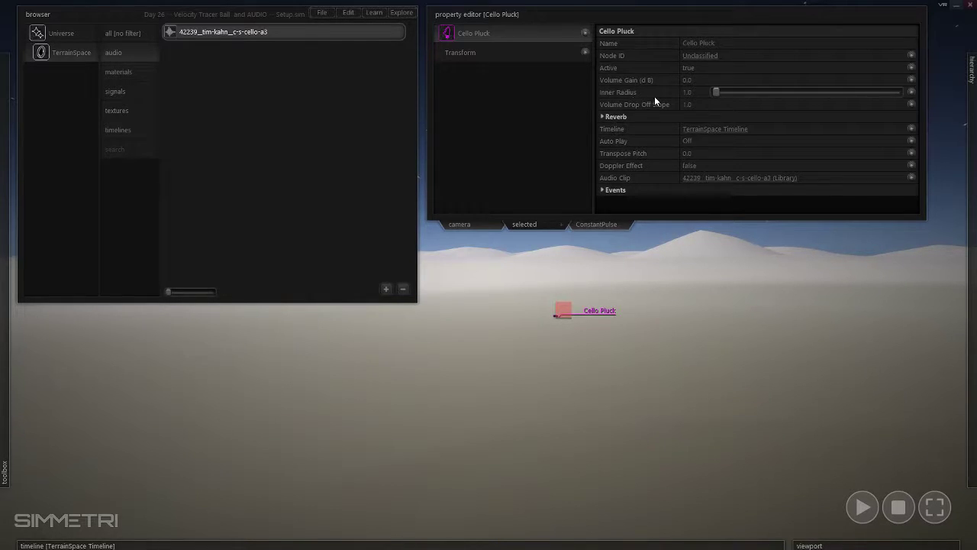
- Examine Cello Pluck in the scene from different distances along with its Inner Radius setting
right_click_drag(657, 96, 667, 97)
key("w")
right_click_drag(489, 275, 513, 291)
key("d")
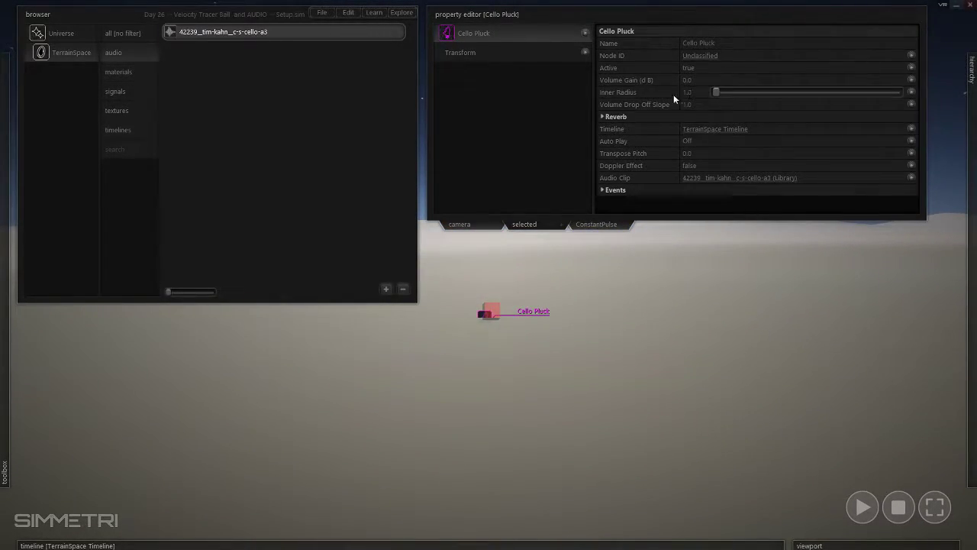
mouse_move(504, 279)
right_mouse_down()
mouse_move(488, 274)
mouse_move(489, 294)
mouse_move(506, 288)
mouse_move(478, 270)
mouse_move(487, 275)
right_mouse_up()
key("w")
key("w")
key("s")
left_click_drag(699, 92, 459, 103)
mouse_move(607, 90)
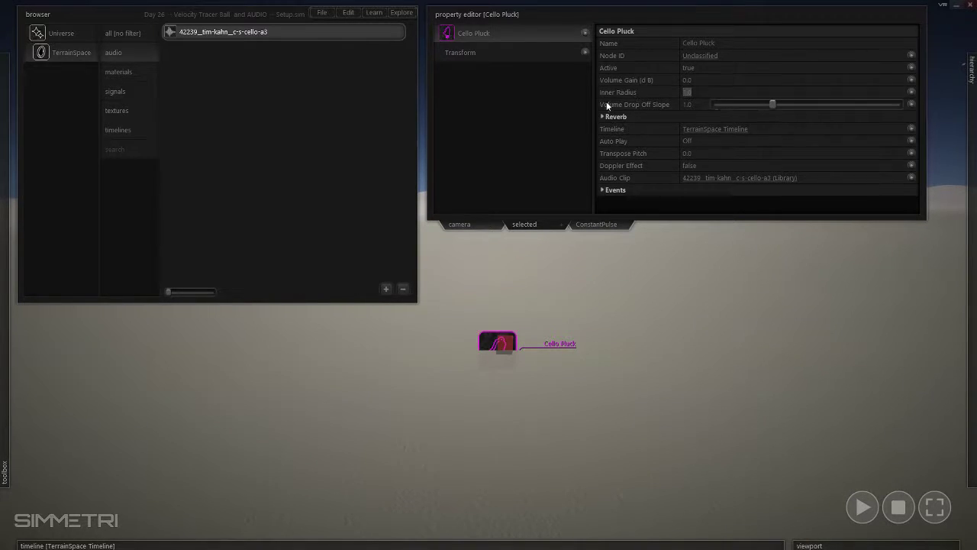
- Raise the Volume Drop Off Slope of Cello Pluck to about 12.3
right_click_drag(537, 293, 532, 299)
key("s")
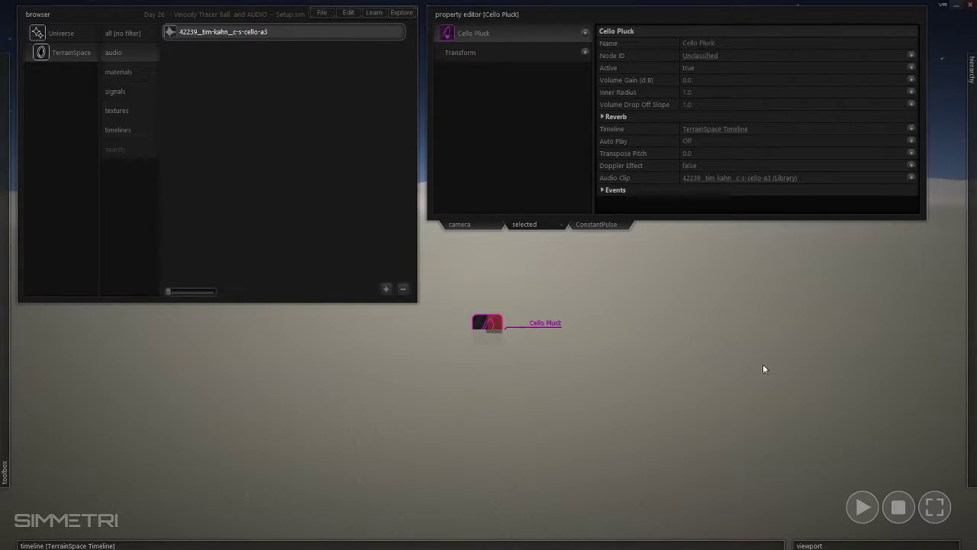
key("s")
right_click_drag(739, 380, 683, 355)
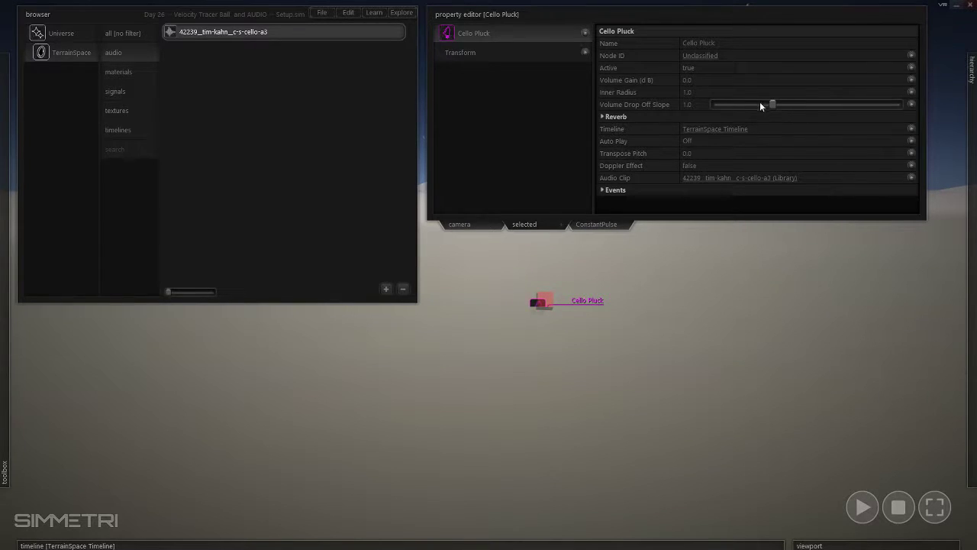
left_click_drag(771, 103, 868, 109)
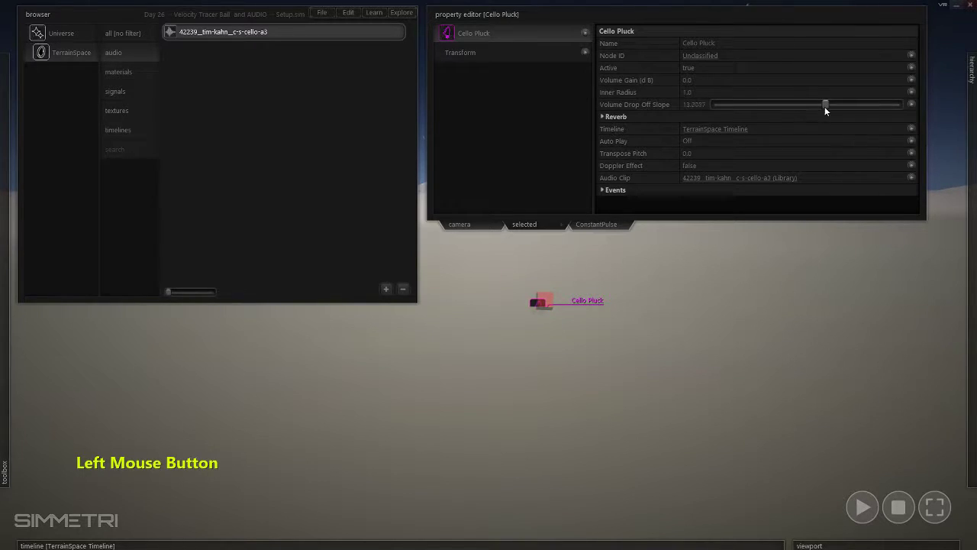
left_click_drag(825, 110, 822, 109)
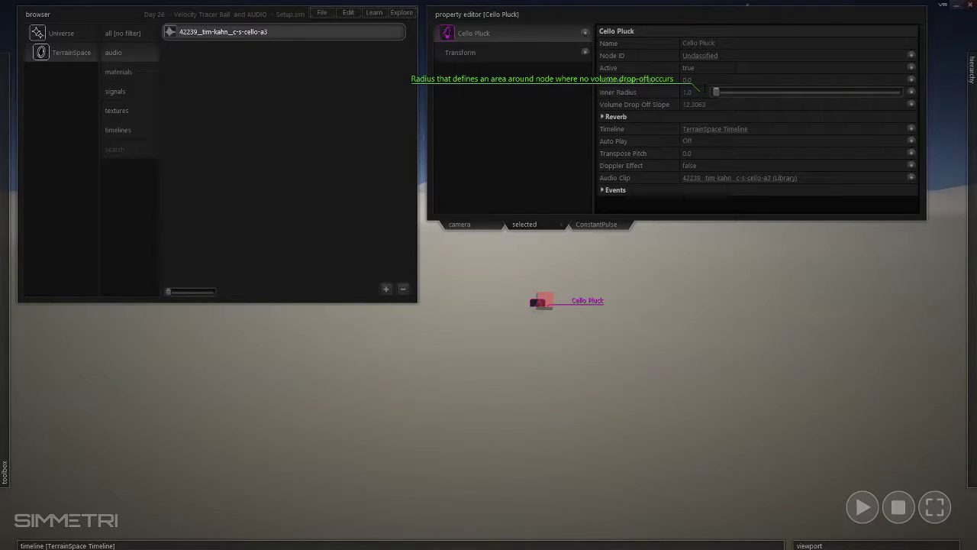
- Draw a cylinder on the terrain centred on Cello Pluck to illustrate its inner radius
right_click_drag(688, 348, 489, 275)
mouse_move(52, 196)
left_click(43, 96)
left_click(45, 378)
key("e")
key("w")
right_click_drag(522, 370, 604, 391)
right_click(605, 392)
right_click(457, 413)
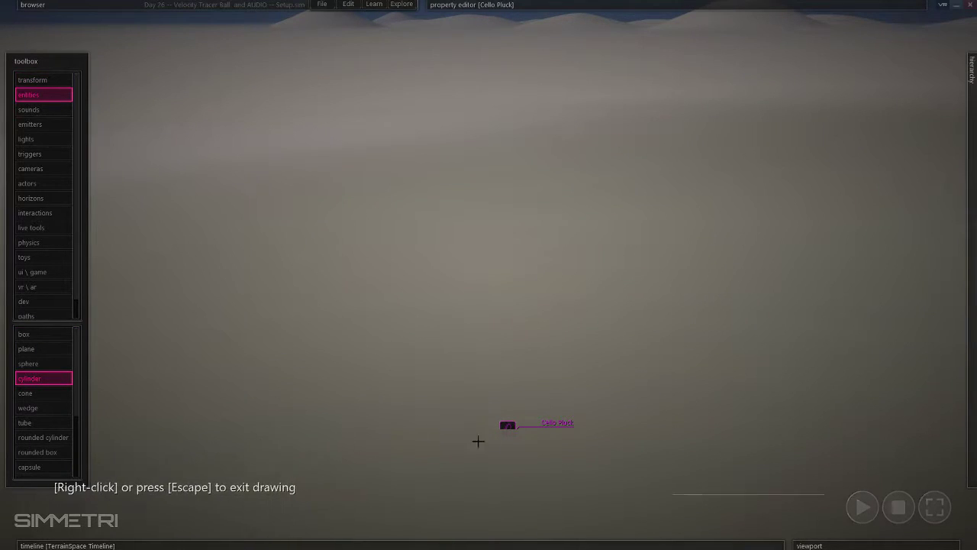
left_click_drag(509, 429, 459, 485)
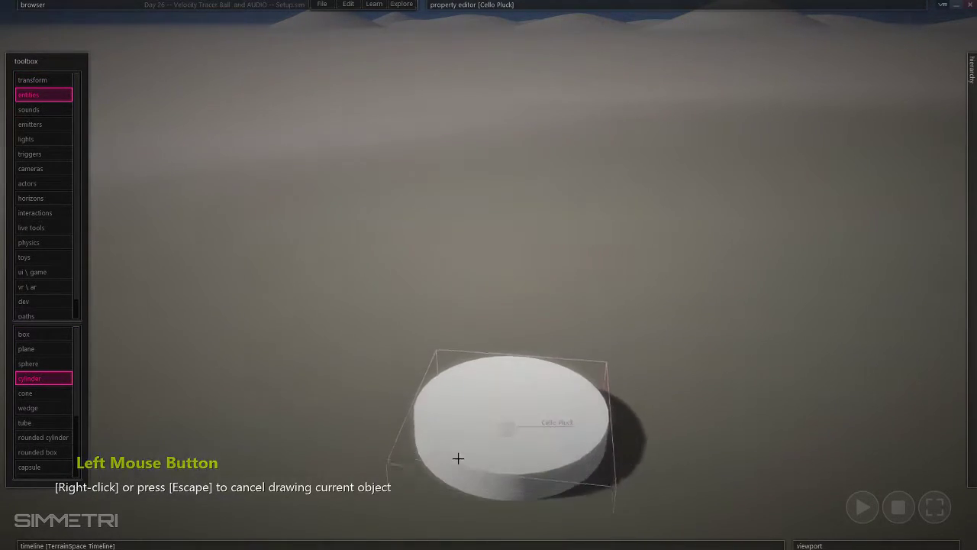
left_click(466, 407)
mouse_move(588, 463)
right_mouse_down("ctrl")
mouse_move(488, 275)
mouse_move(593, 471)
right_mouse_up("ctrl")
key("w")
right_click(594, 471)
- Examine the cylinder around Cello Pluck from close up and from a distance
right_click_drag(443, 343, 542, 389)
key("w")
key("e")
key("w")
mouse_move(544, 283)
right_mouse_down()
mouse_move(489, 275)
mouse_move(545, 270)
right_mouse_up()
key("s")
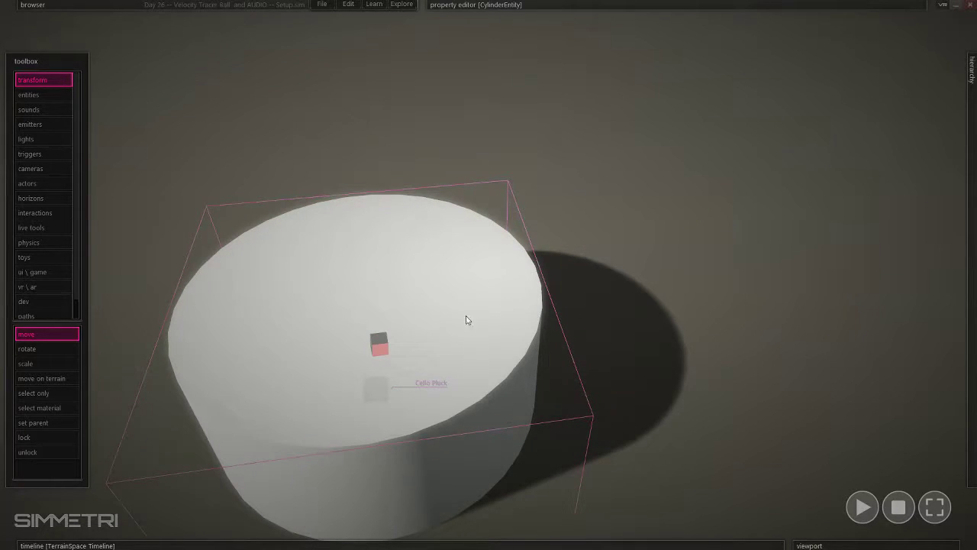
right_click_drag(529, 360, 551, 347, "ctrl")
key("s")
key("a")
key("s")
key("s")
- Draw a truncated cone with radii of about 2.01 and 2.75 and height about 0.95, and move it over the cylinder
left_click(29, 94)
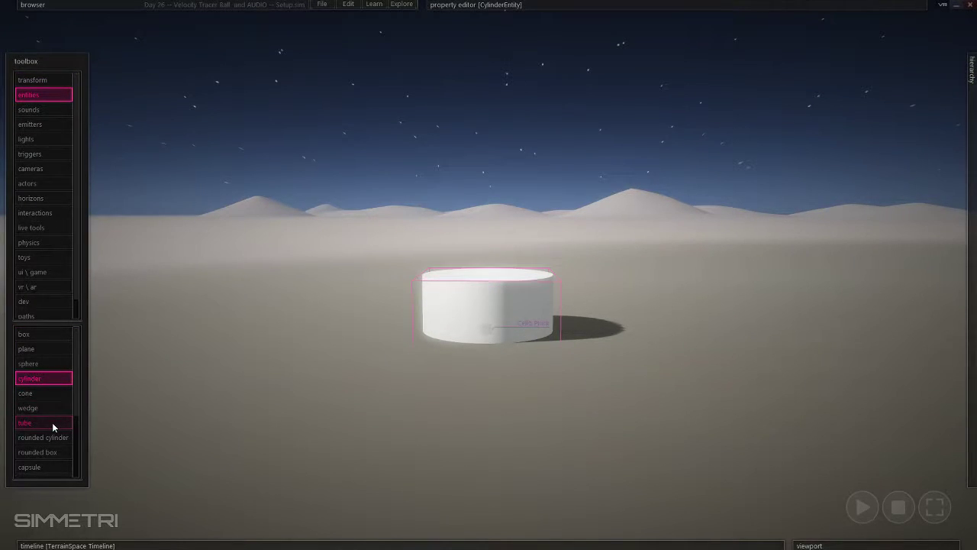
left_click(51, 392)
key("s")
right_click_drag(489, 275, 461, 333)
mouse_move(460, 333)
left_mouse_down()
mouse_move(415, 406)
mouse_move(404, 473)
left_mouse_up()
mouse_move(425, 362)
left_mouse_down()
mouse_move(390, 493)
mouse_move(394, 483)
left_mouse_up()
right_click(489, 338)
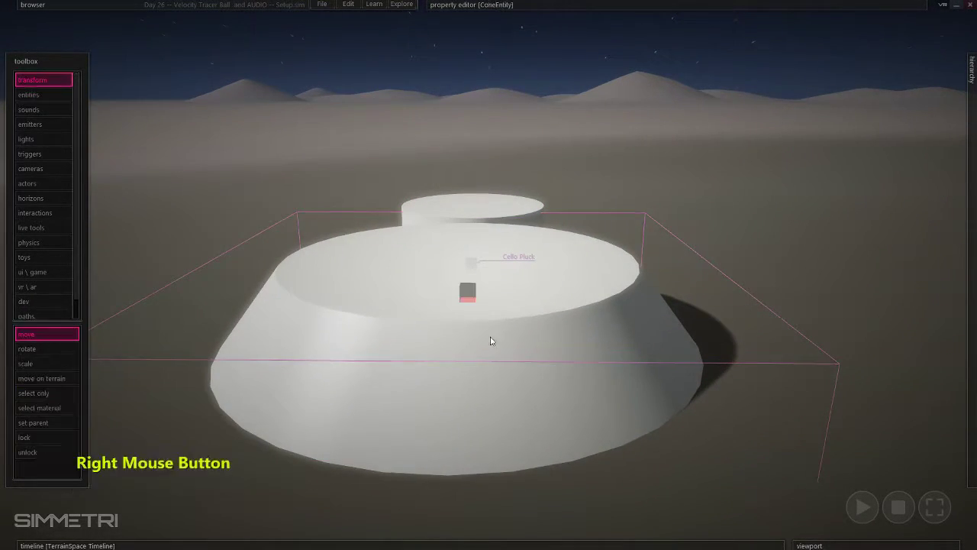
left_click_drag(466, 301, 479, 239)
- Reduce the cone's Radius1 to about 1.21 and set its height to about 1.07 so it slopes outward from the cylinder
mouse_move(652, 14)
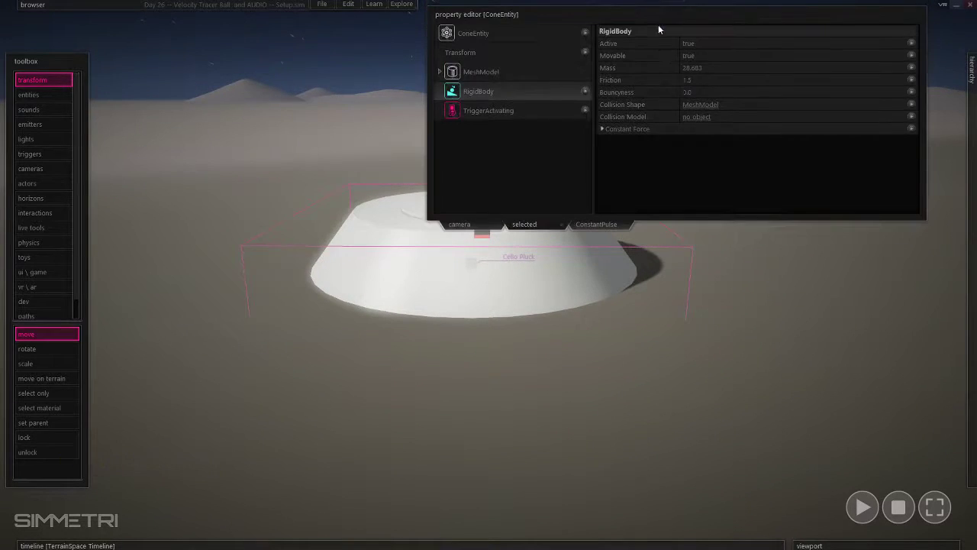
left_click(441, 72)
left_click(507, 90)
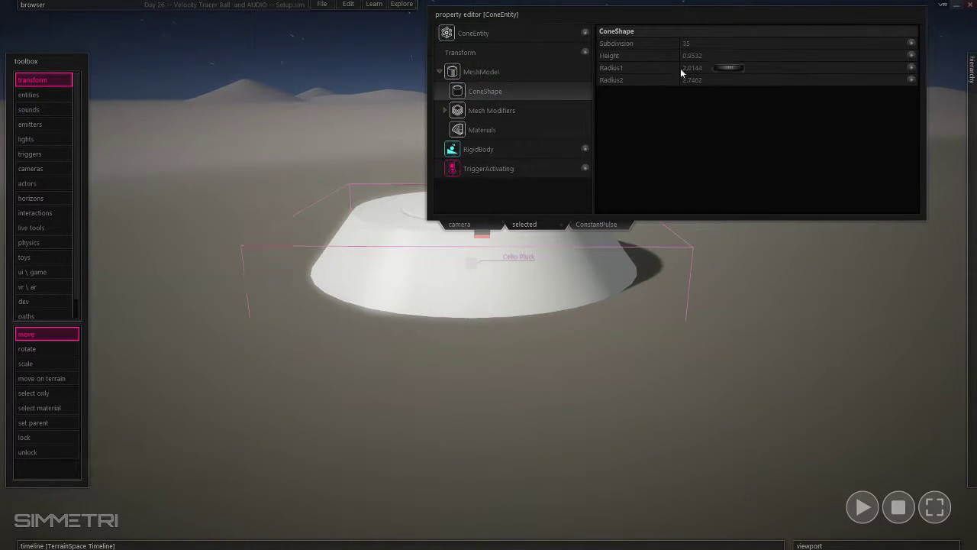
left_click(732, 69)
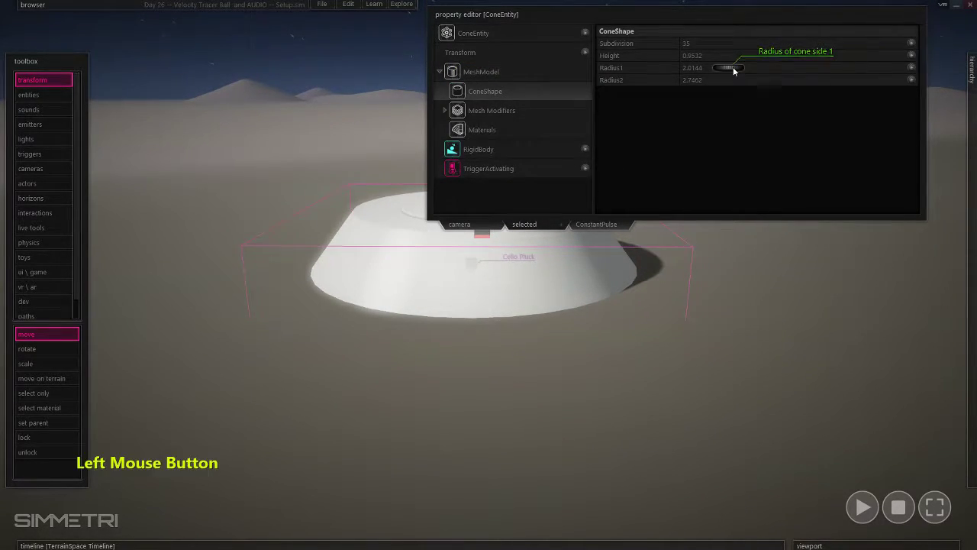
mouse_move(730, 69)
left_mouse_down()
mouse_move(710, 69)
mouse_move(725, 54)
left_mouse_up()
key("e")
key("w")
right_click_drag(576, 25, 488, 275)
key("a")
key("ctrl")
key("s")
key("e")
left_click(657, 229)
right_click_drag(657, 234, 700, 372)
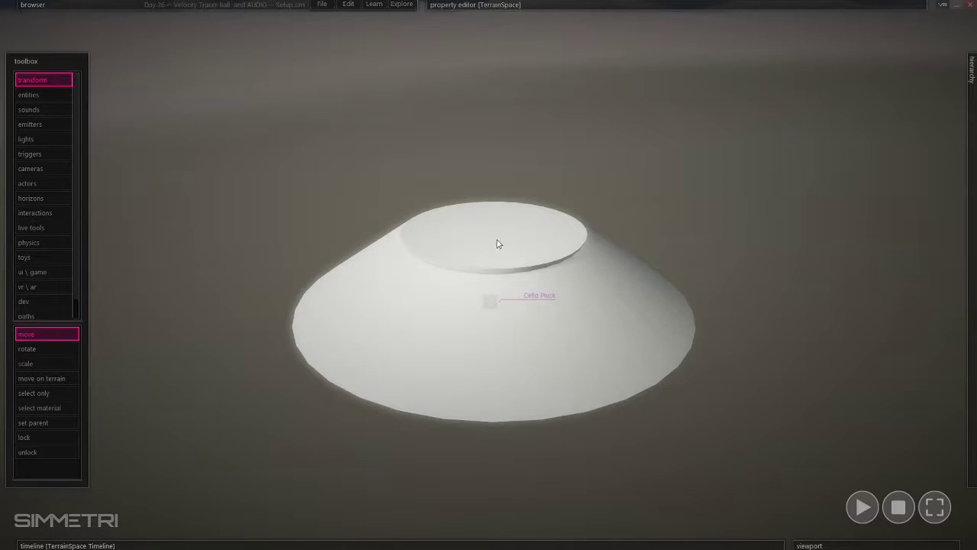
- Compare the cone's shape settings with Cello Pluck's Inner Radius and Volume Drop Off Slope properties
left_click(608, 308)
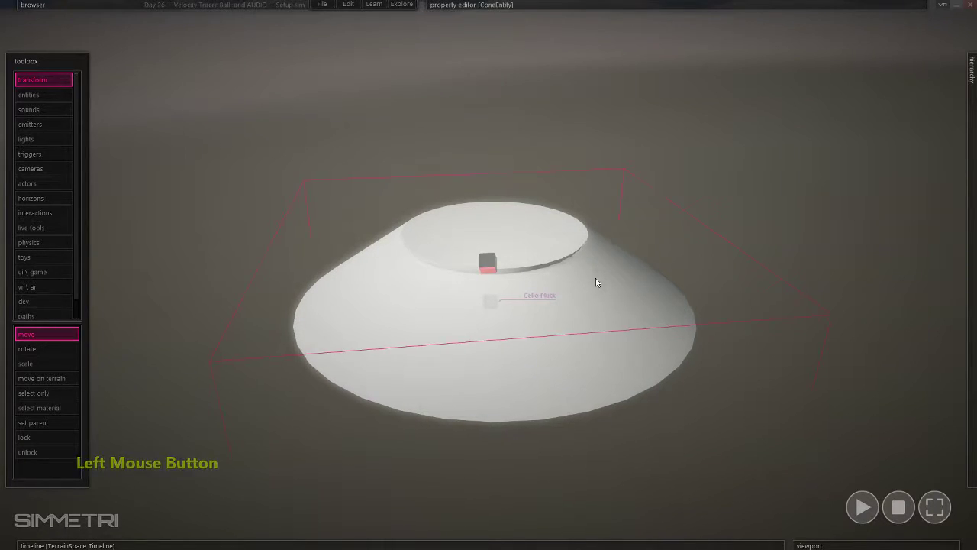
mouse_move(613, 6)
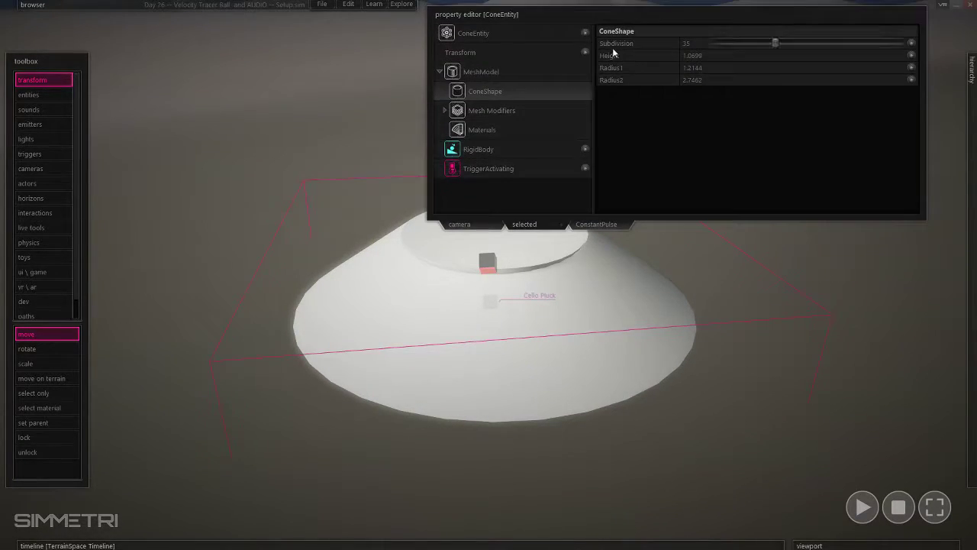
left_click(922, 380)
mouse_move(972, 70)
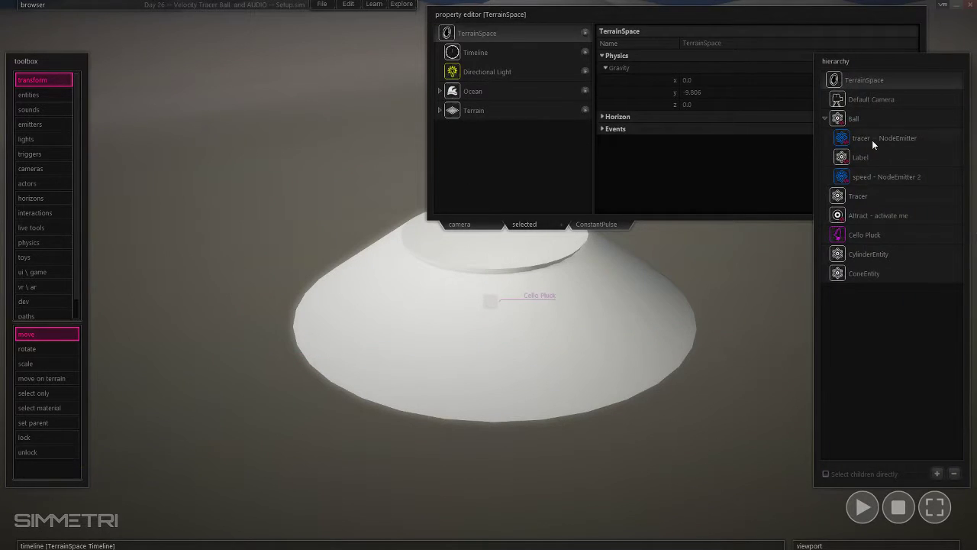
left_click(870, 226)
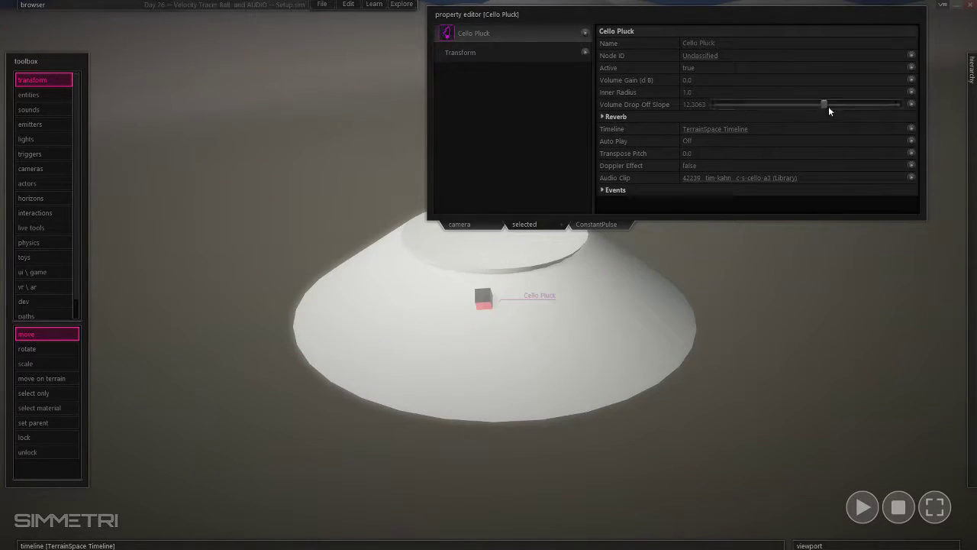
mouse_move(971, 450)
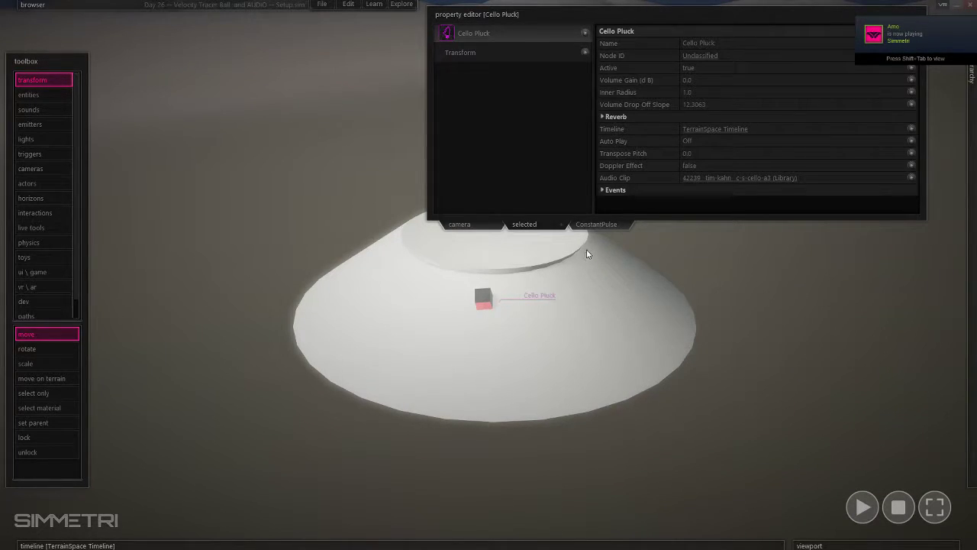
mouse_move(637, 107)
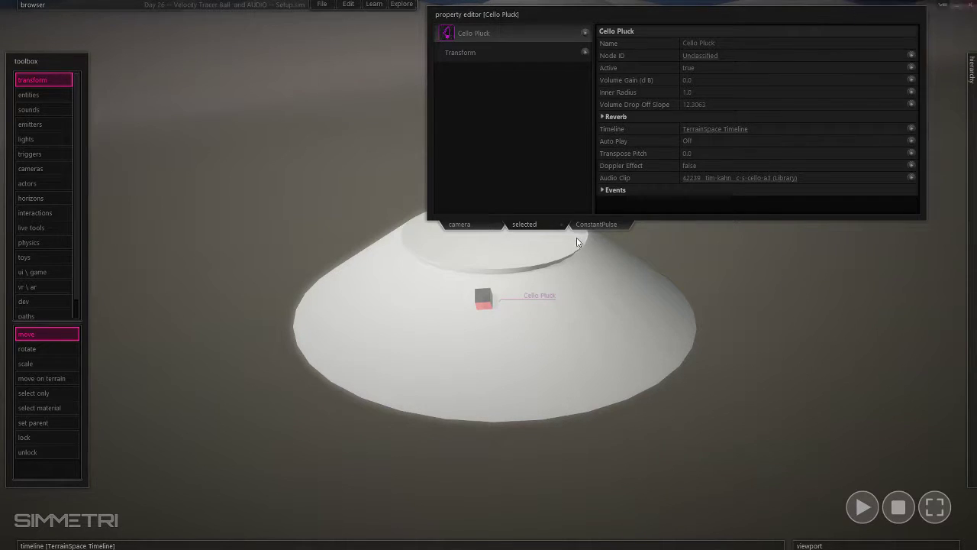
- Delete the illustrative cone and cylinder together, and reselect the Cello Pluck sound node
left_click_drag(641, 231, 562, 276)
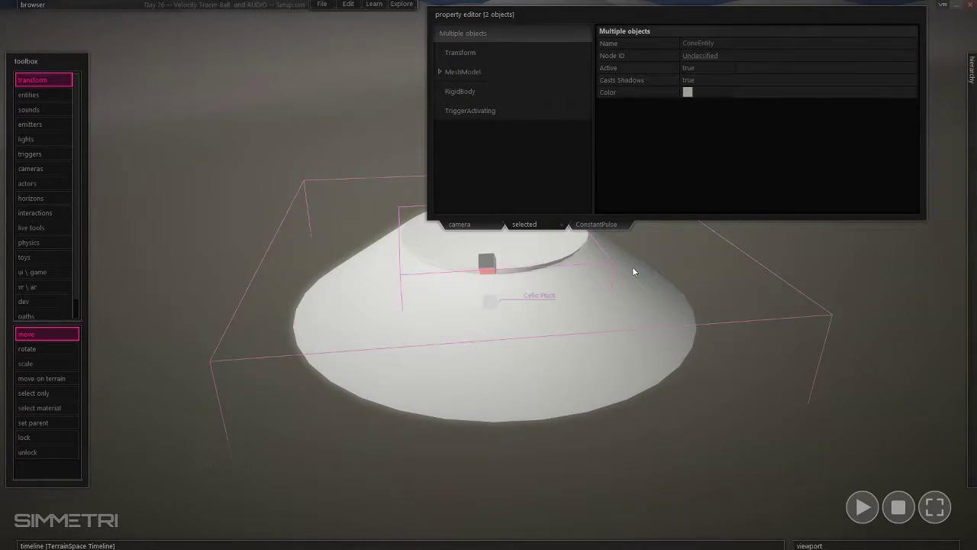
key("Delete")
left_click_drag(494, 278, 365, 352)
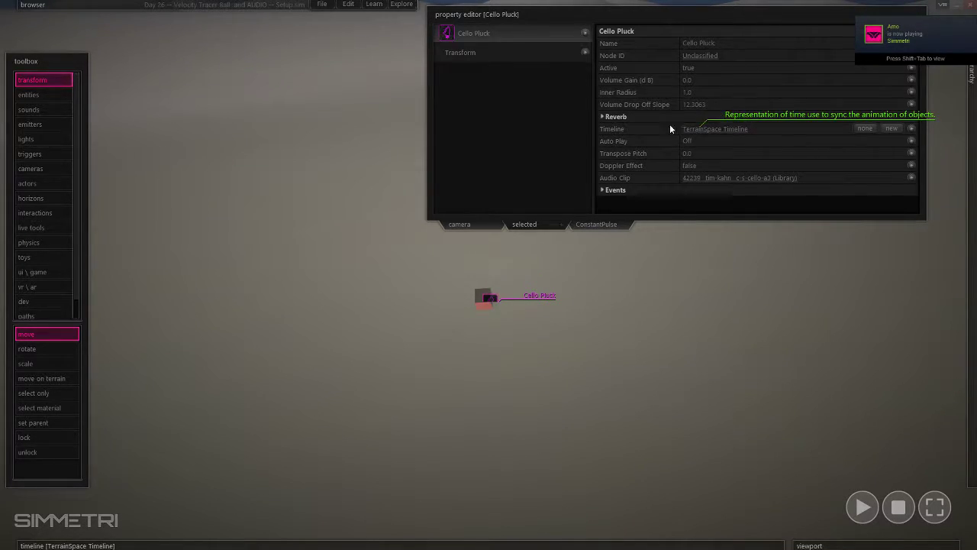
- Set Cello Pluck's reverb preset to Default and collapse the Reverb properties
left_click(618, 117)
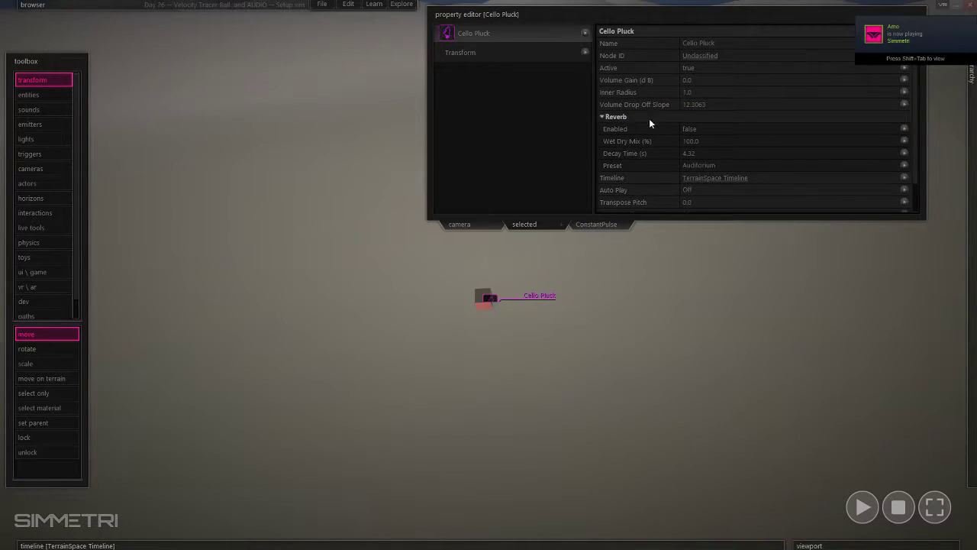
left_click(714, 165)
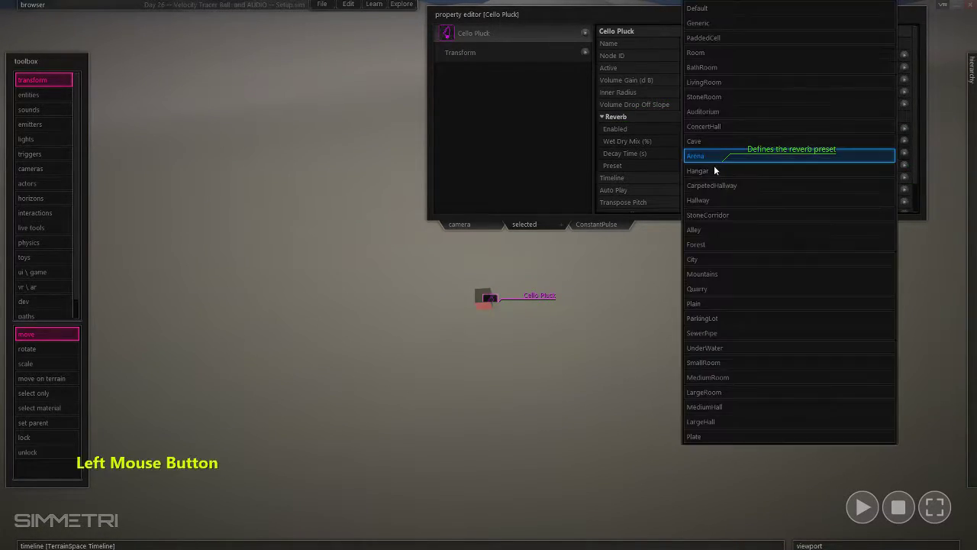
left_click(715, 10)
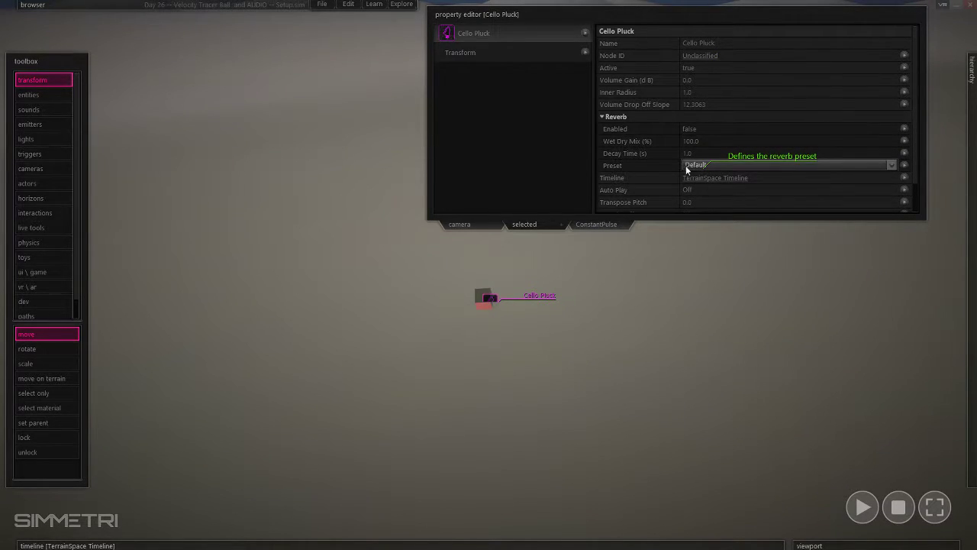
left_click(611, 116)
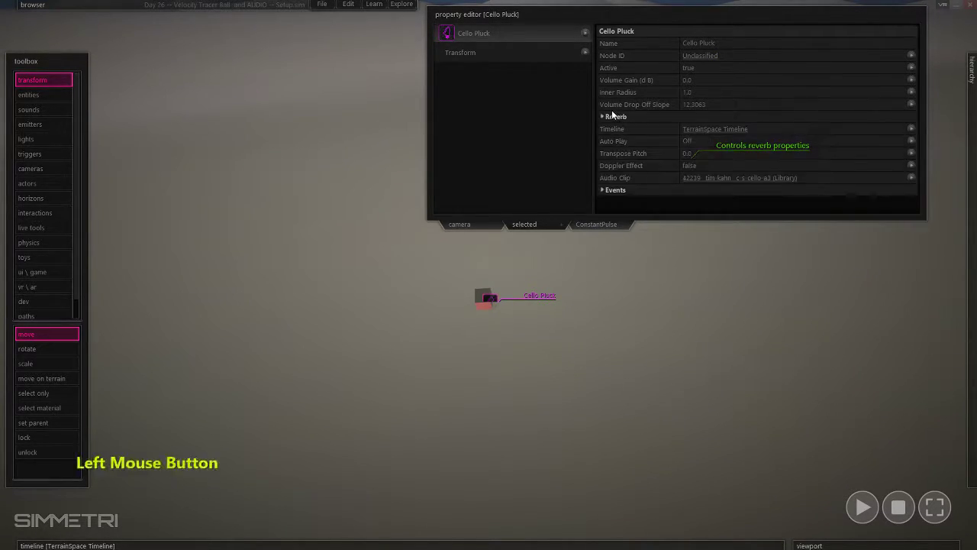
- Review the available Auto Play options for Cello Pluck, keeping it set to Off
left_click(696, 140)
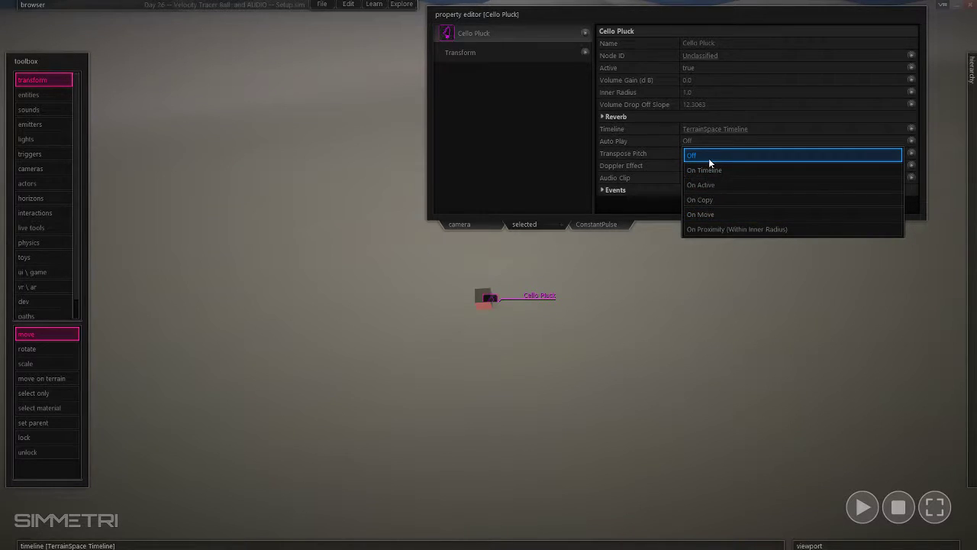
left_click(709, 158)
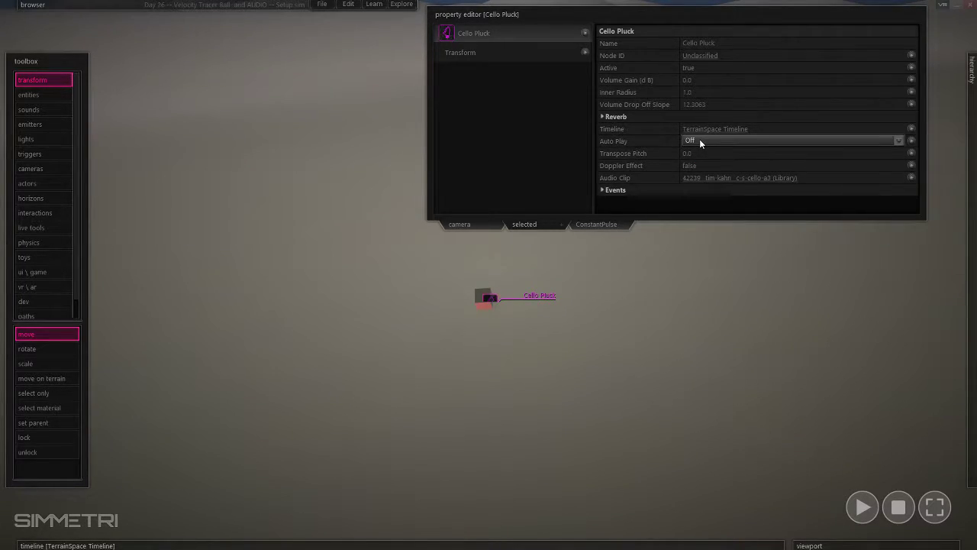
mouse_move(573, 294)
right_mouse_down()
mouse_move(611, 304)
mouse_move(575, 325)
mouse_move(570, 293)
right_mouse_up()
key("w")
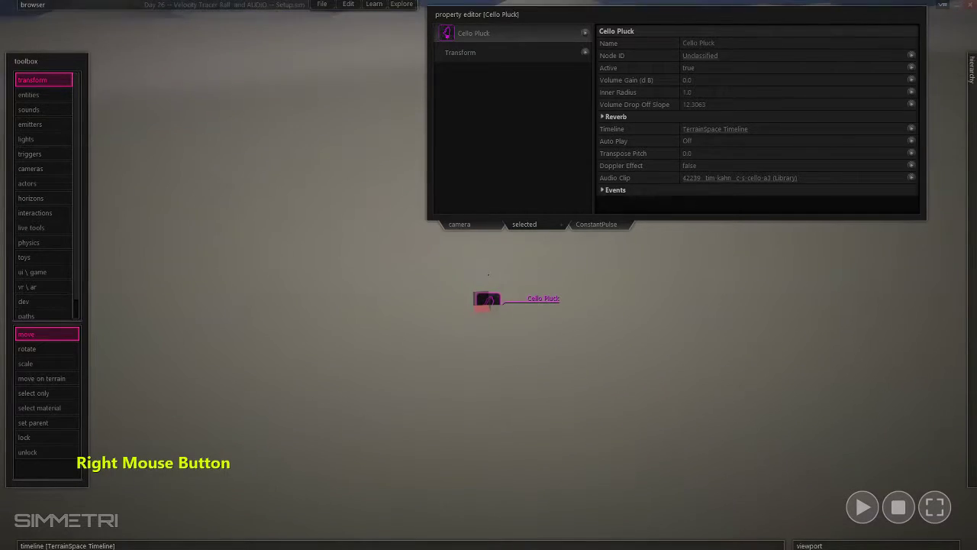
left_click(701, 141)
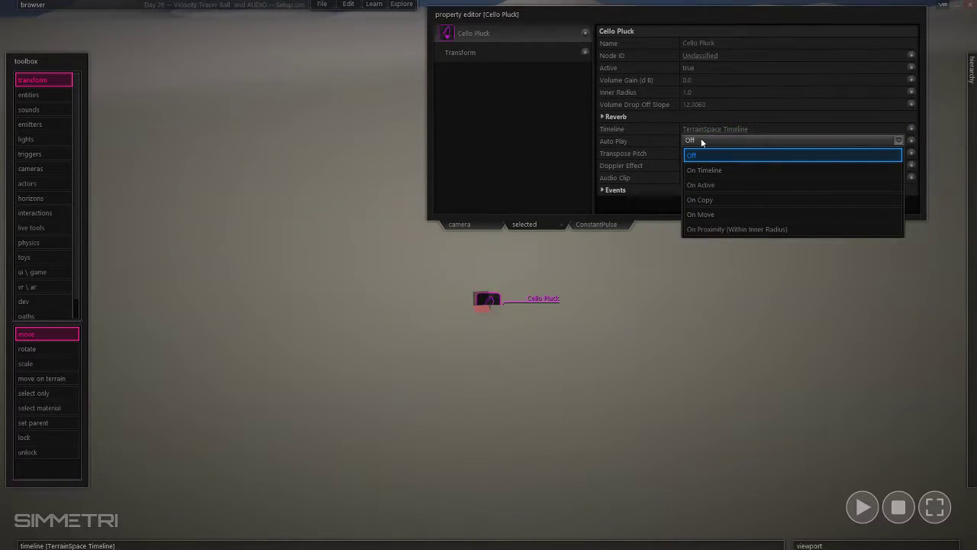
left_click(700, 141)
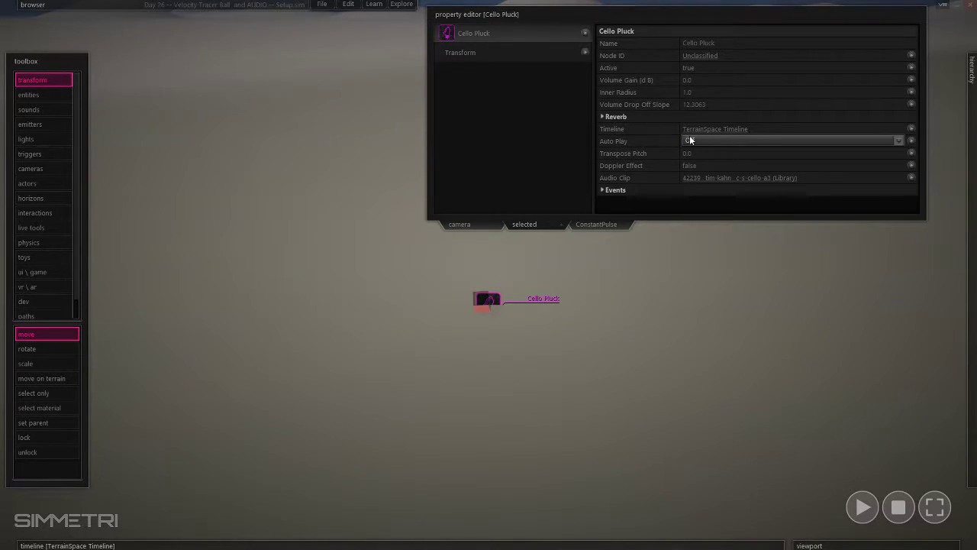
- Set Cello Pluck's Auto Play to On Timeline and bring the node into closer view
left_click(694, 141)
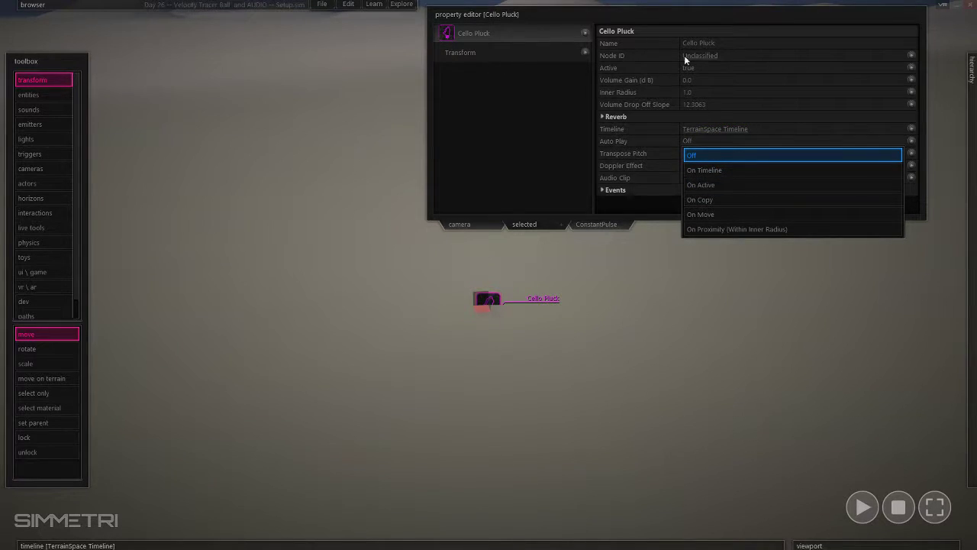
left_click(706, 171)
right_click_drag(706, 171, 500, 207)
key("w")
- Lower Cello Pluck's Volume Gain to about -7.42 dB while playing the scene, and stop playback
mouse_move(712, 93)
mouse_move(764, 82)
left_click_drag(829, 77, 820, 78)
left_click(861, 504)
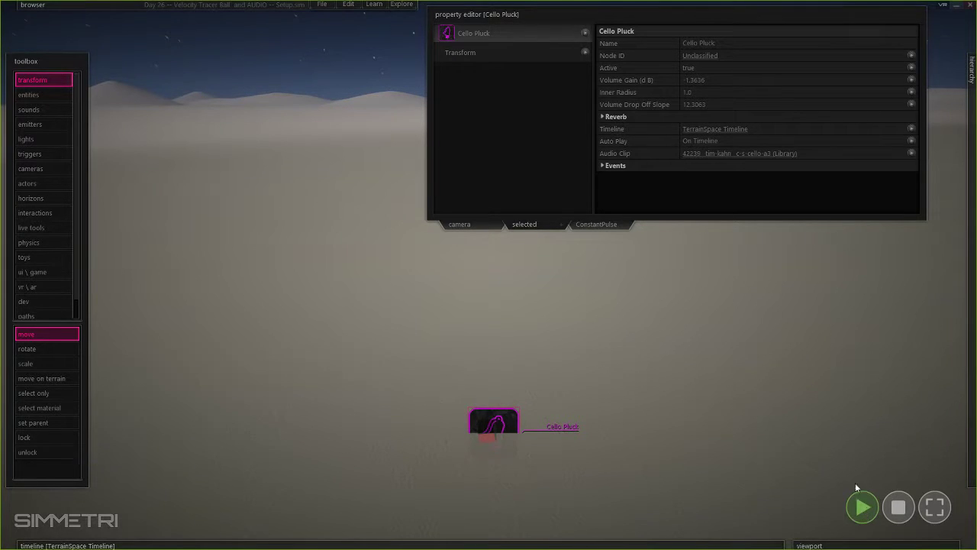
left_click_drag(811, 79, 874, 89)
left_click(898, 507)
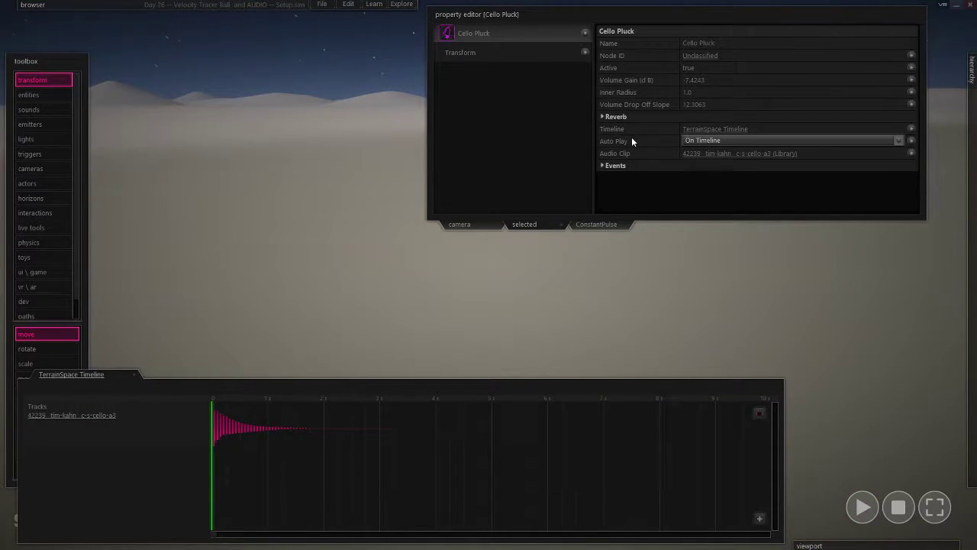
- Switch Cello Pluck's Auto Play to Off and back to On Timeline to check its track in the TerrainSpace Timeline
left_click(737, 140)
left_click(728, 219)
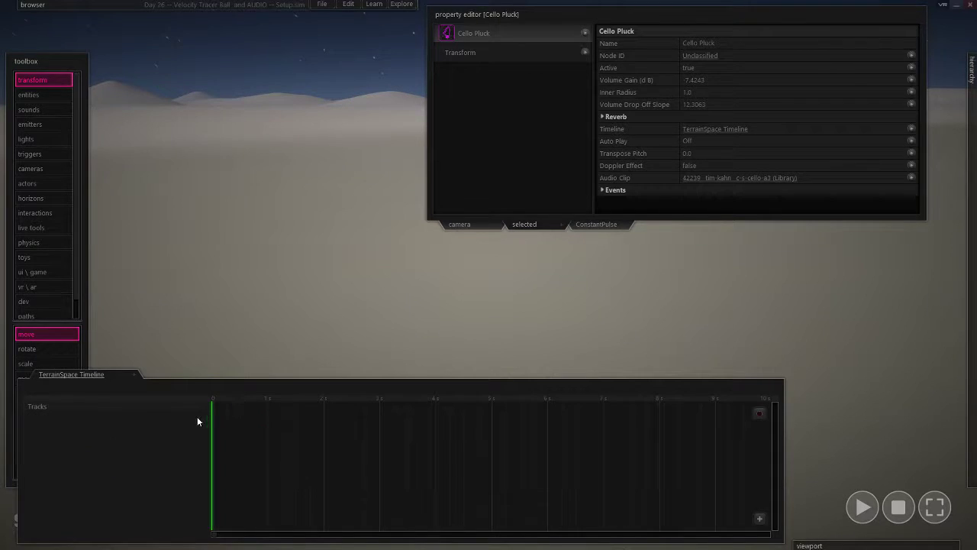
left_click(712, 141)
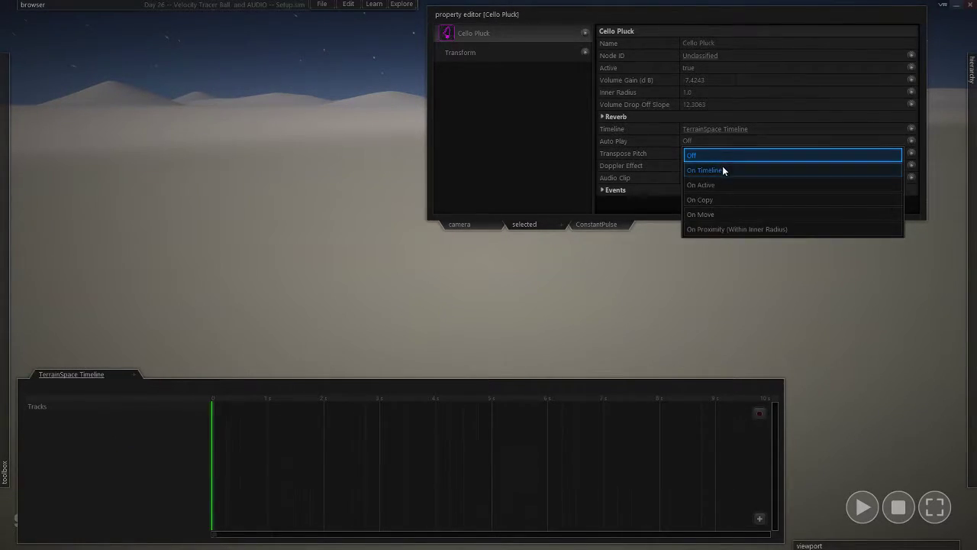
left_click(722, 169)
- Play the scene briefly to hear the cello clip run on the TerrainSpace Timeline, and stop it
right_click_drag(844, 391, 845, 386)
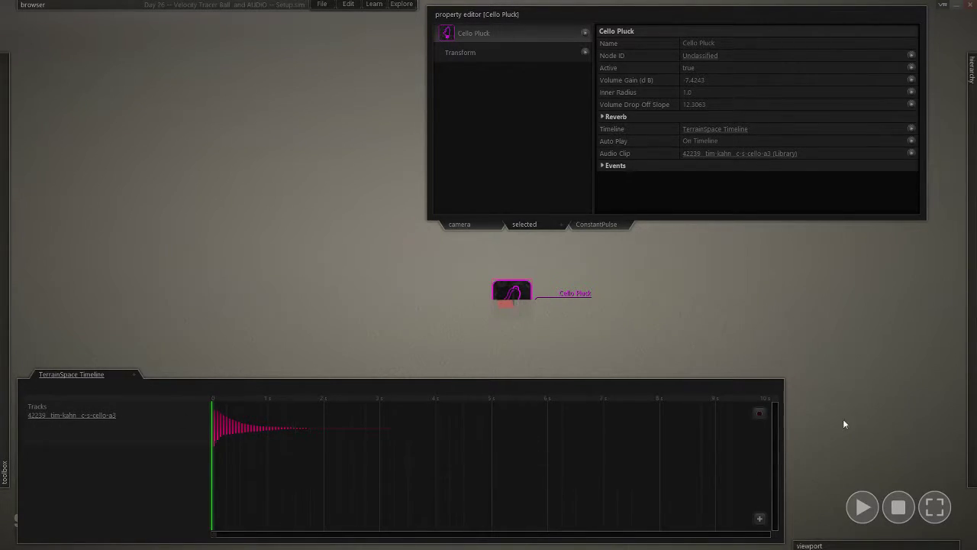
left_click(862, 509)
left_click(851, 510)
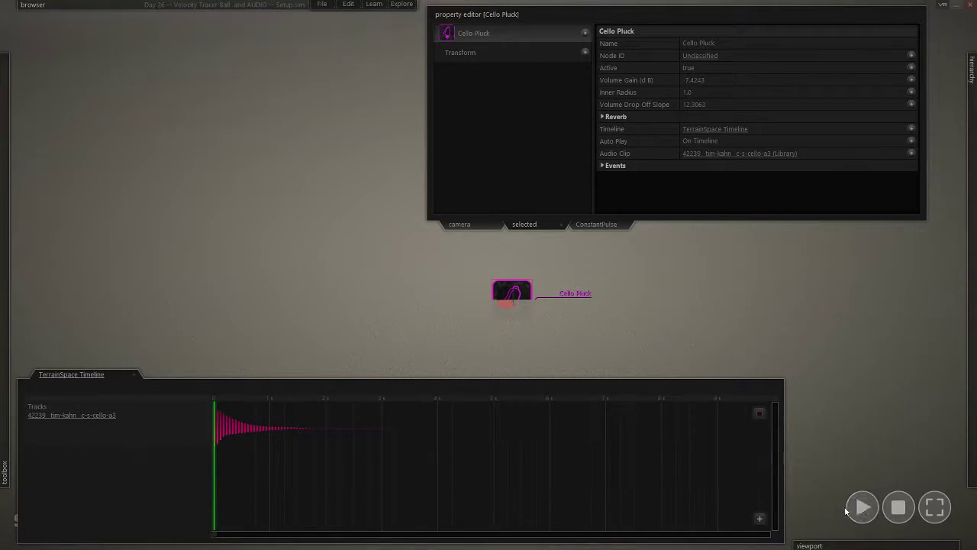
- Set the TerrainSpace Timeline's Time Scale to about 0.23, play the scene to test it, and stop it
left_click(372, 166)
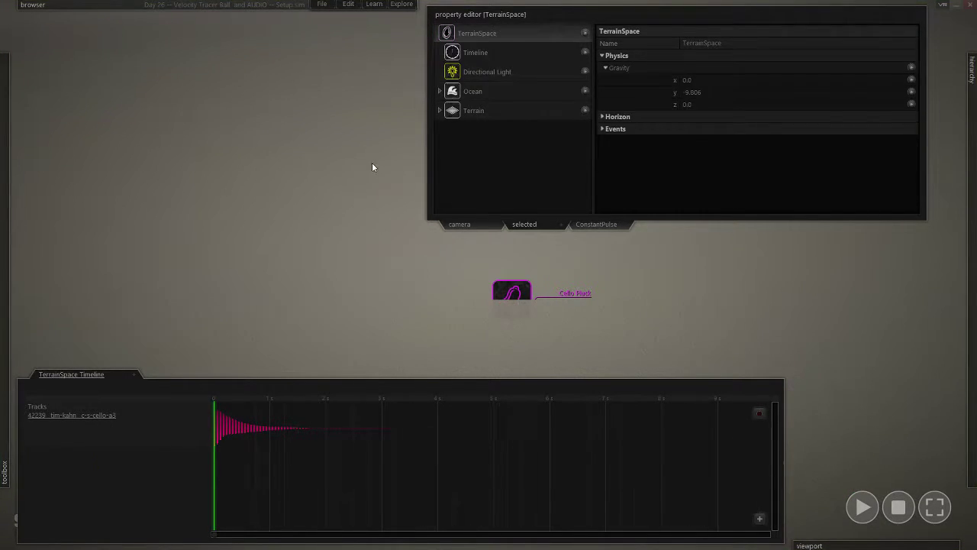
left_click(477, 53)
mouse_move(726, 60)
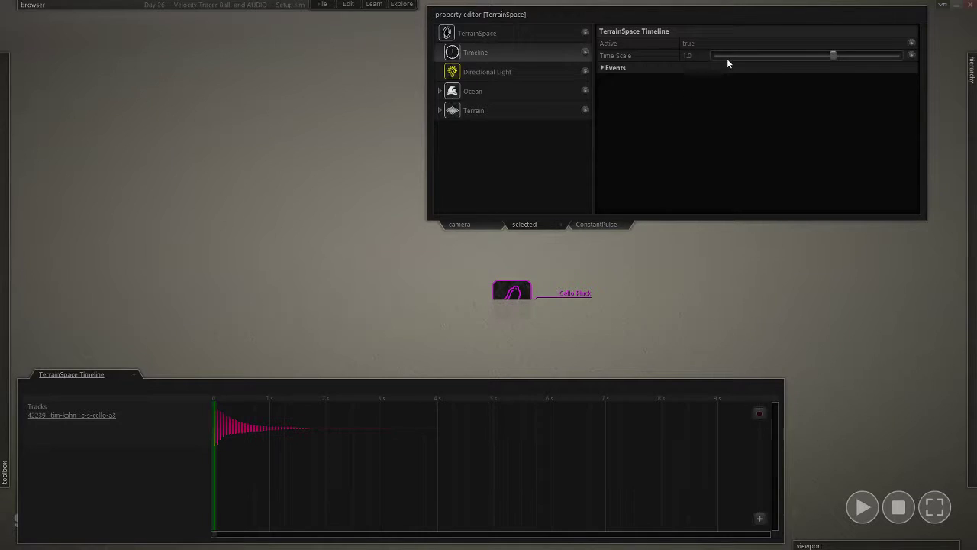
left_click_drag(821, 55, 814, 53)
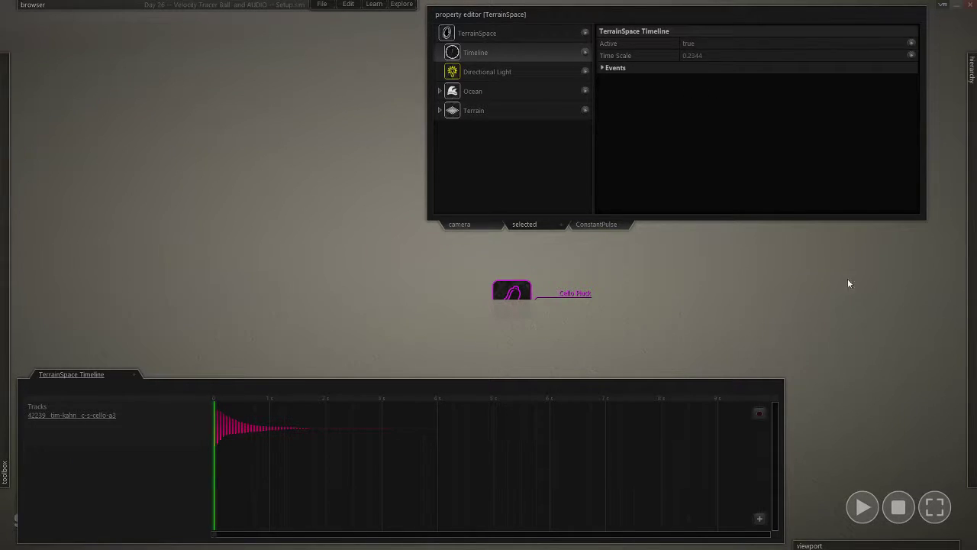
left_click(862, 508)
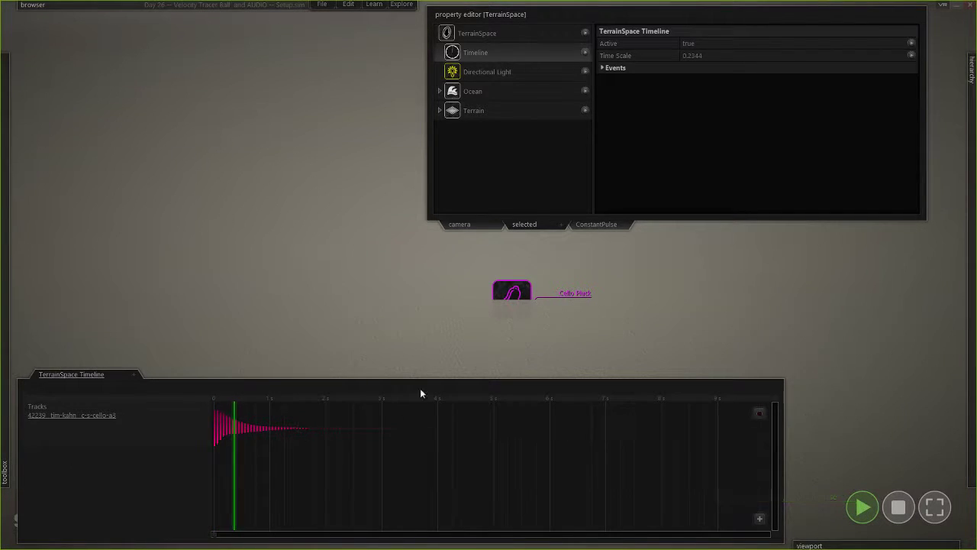
left_click(899, 507)
- Raise the TerrainSpace Timeline's Time Scale to about 2.09, play the scene to test it, and stop it
mouse_move(747, 62)
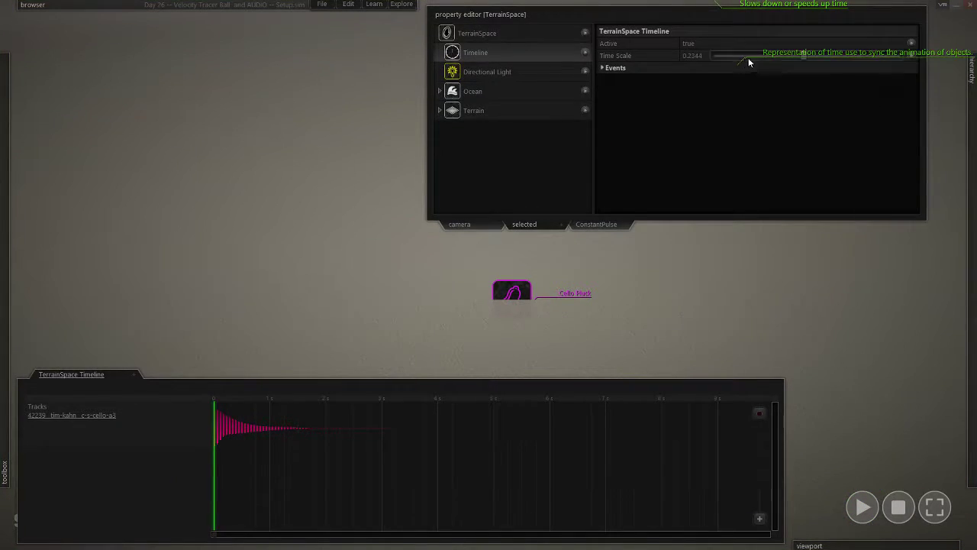
left_click_drag(805, 55, 853, 55)
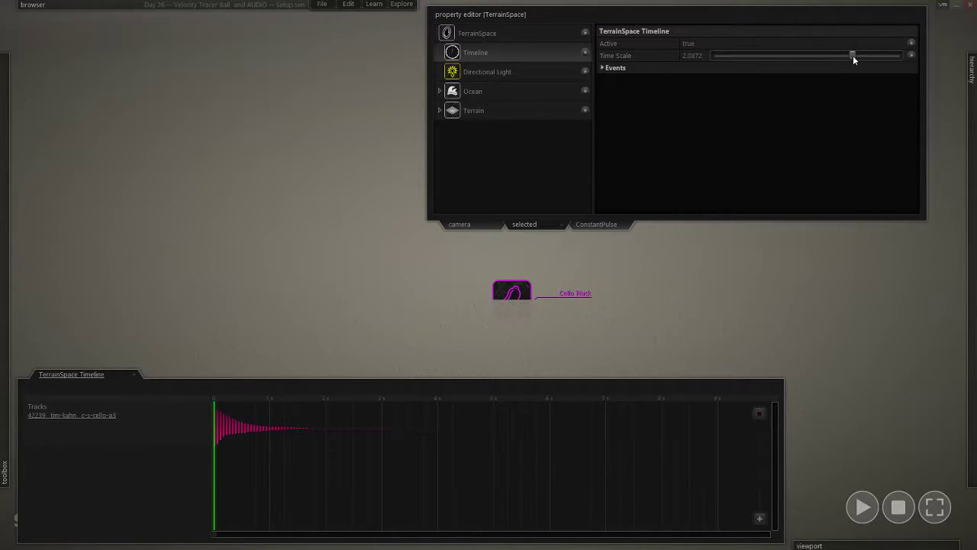
left_click(862, 507)
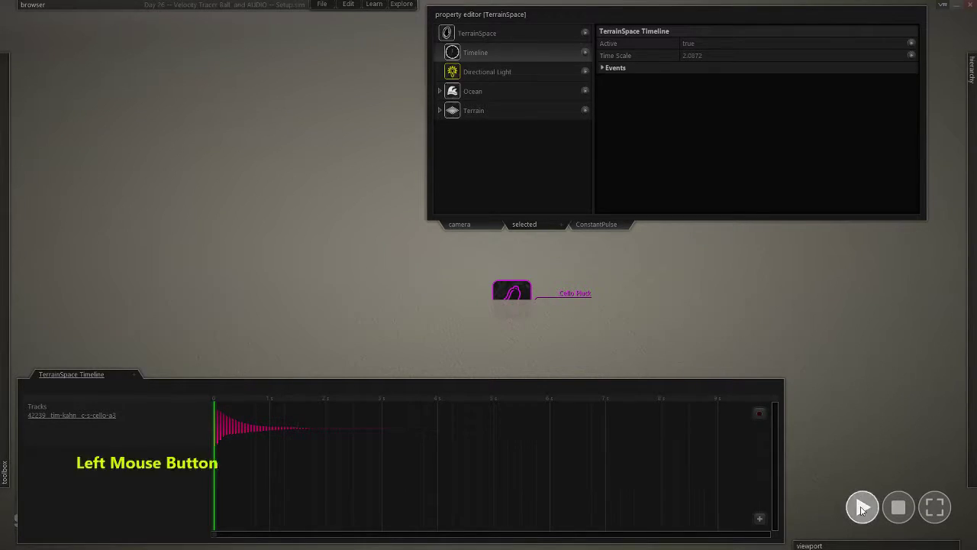
left_click(898, 507)
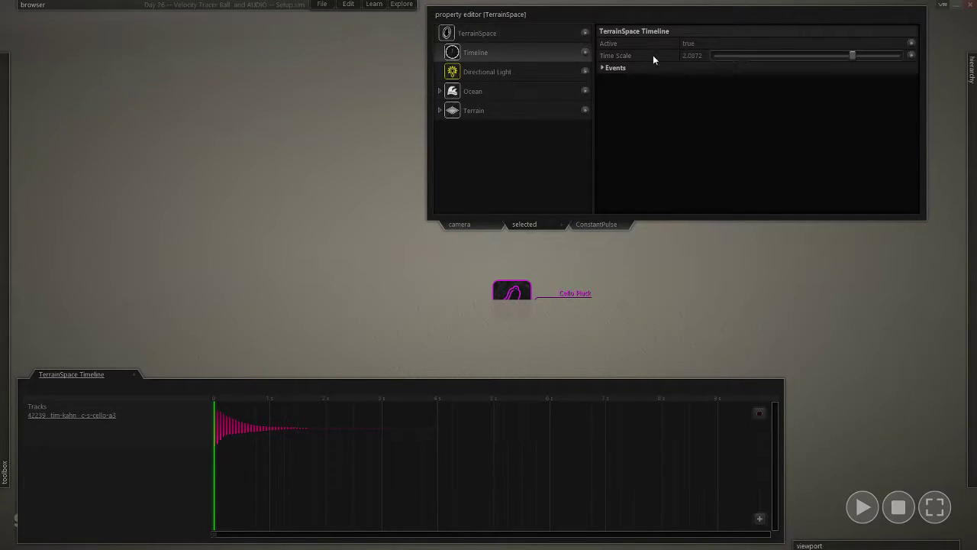
- Restore the TerrainSpace Timeline's Time Scale to 1.0, testing playback along the way
left_click_drag(852, 51, 828, 55)
left_click(862, 507)
mouse_move(813, 63)
left_click_drag(826, 56, 831, 56)
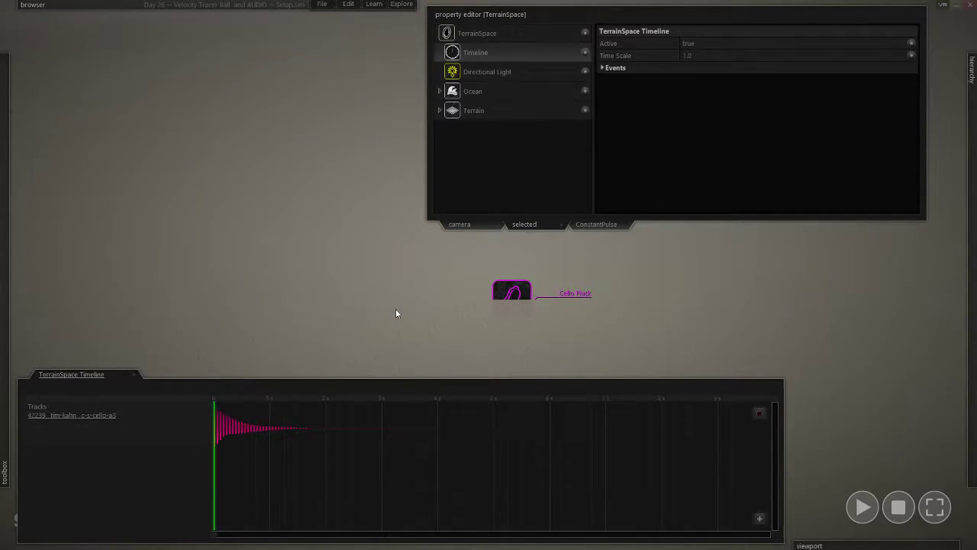
- Select the Cello Pluck node and set its Auto Play to On Active
right_click_drag(396, 309, 401, 304)
left_click(518, 309)
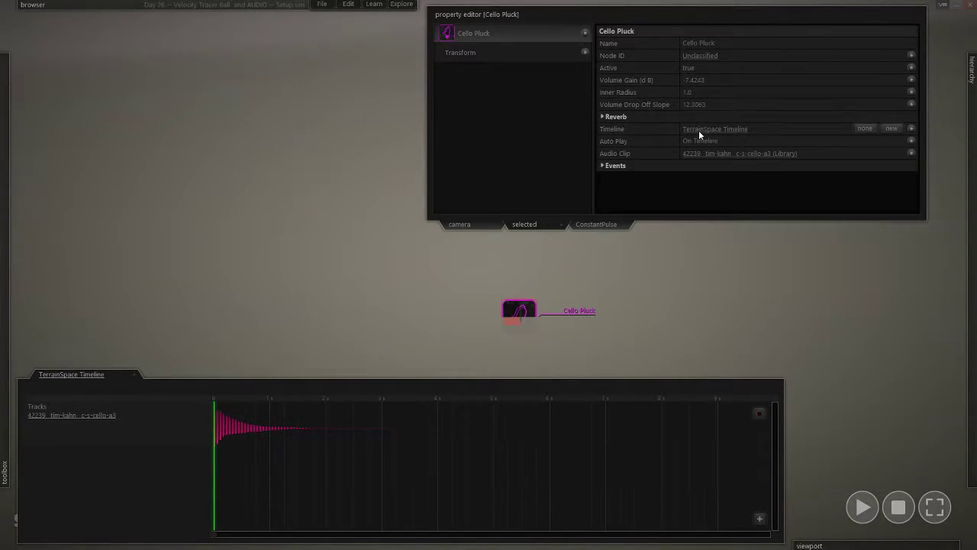
left_click(719, 140)
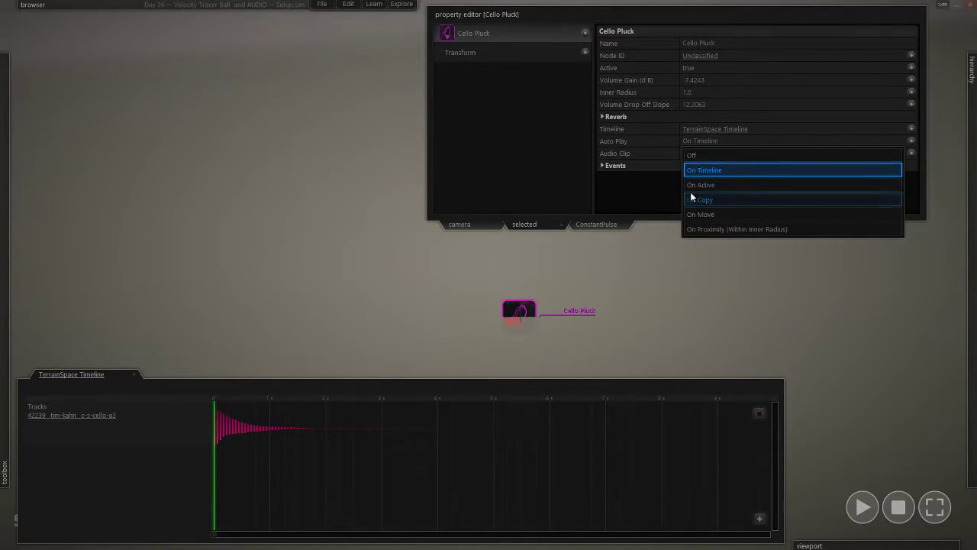
left_click(717, 185)
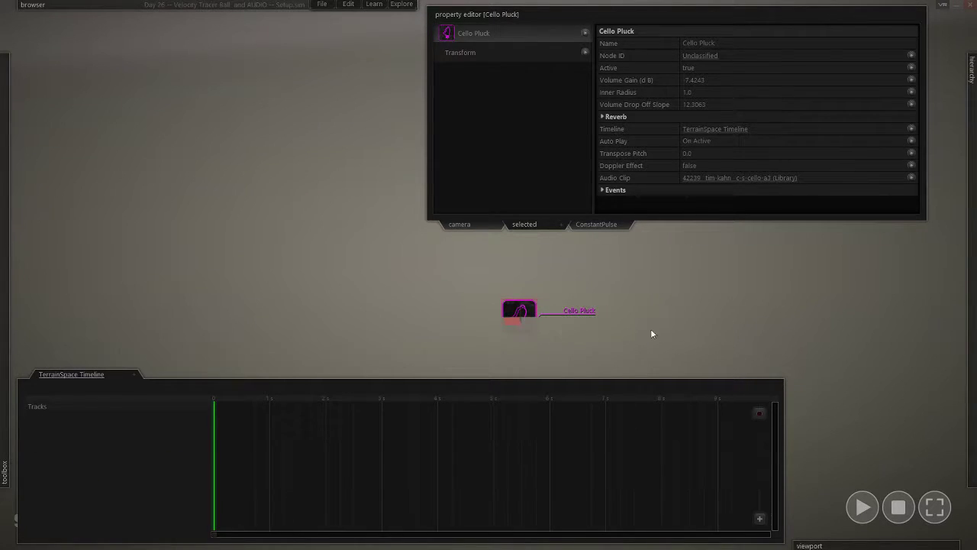
- Deactivate Cello Pluck, reactivate it during playback to test the On Active trigger, and stop the scene
left_click(693, 68)
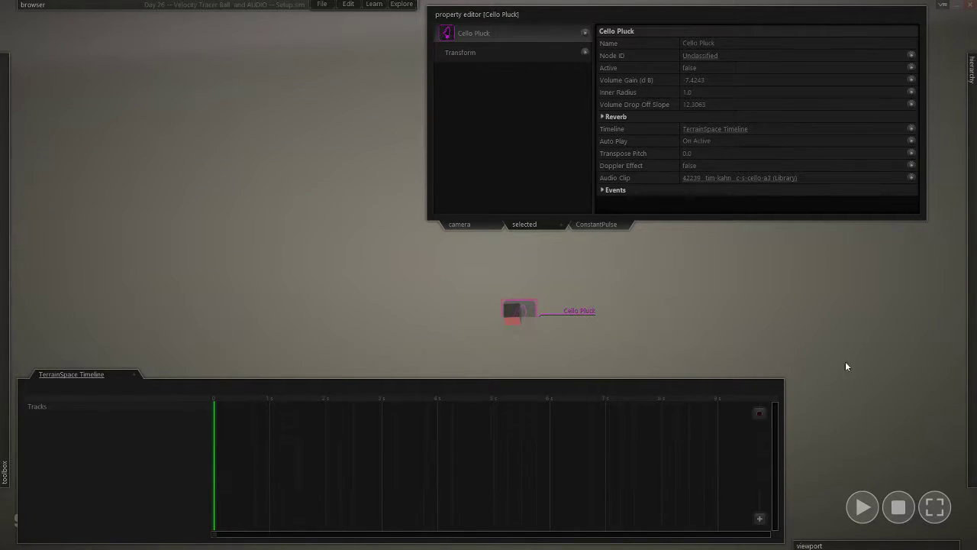
left_click(862, 507)
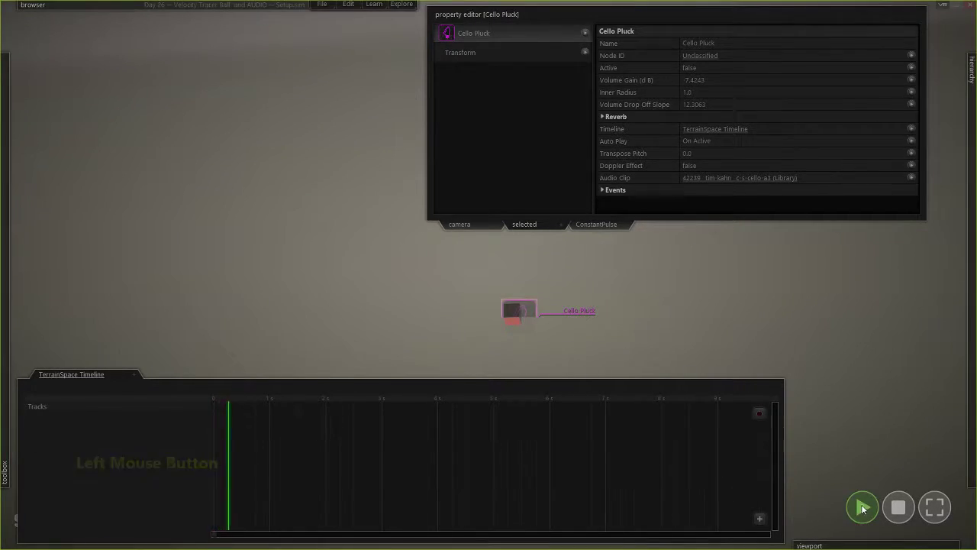
left_click(689, 67)
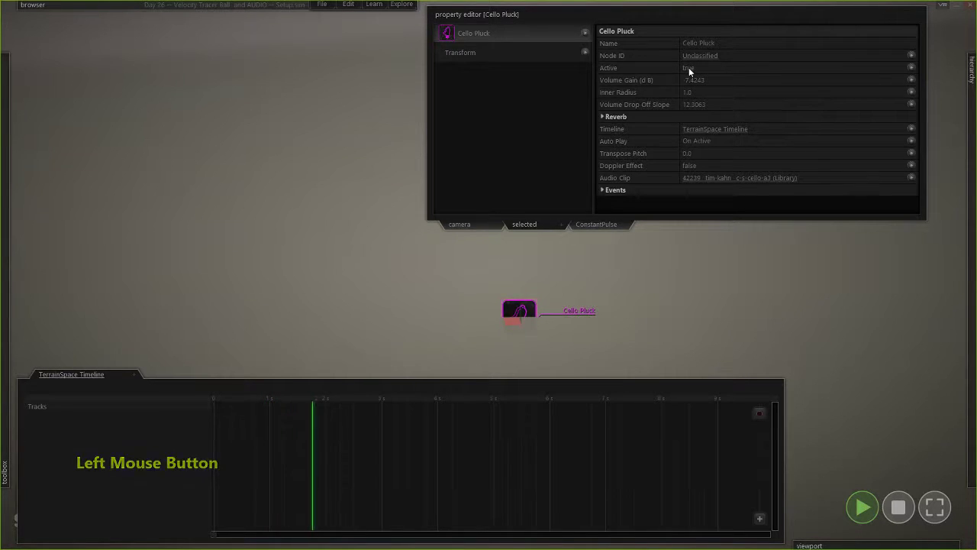
left_click(898, 507)
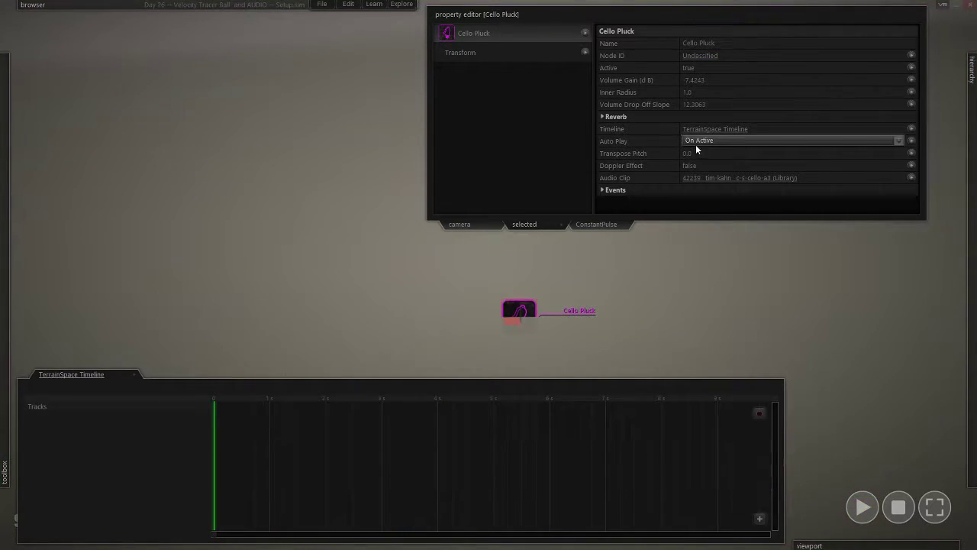
left_click(862, 507)
left_click(898, 507)
- Deactivate Cello Pluck and add a key track for its Active property with keys at about 0.6, 1.1 and 1.4 s
left_click(688, 67)
left_click(911, 67)
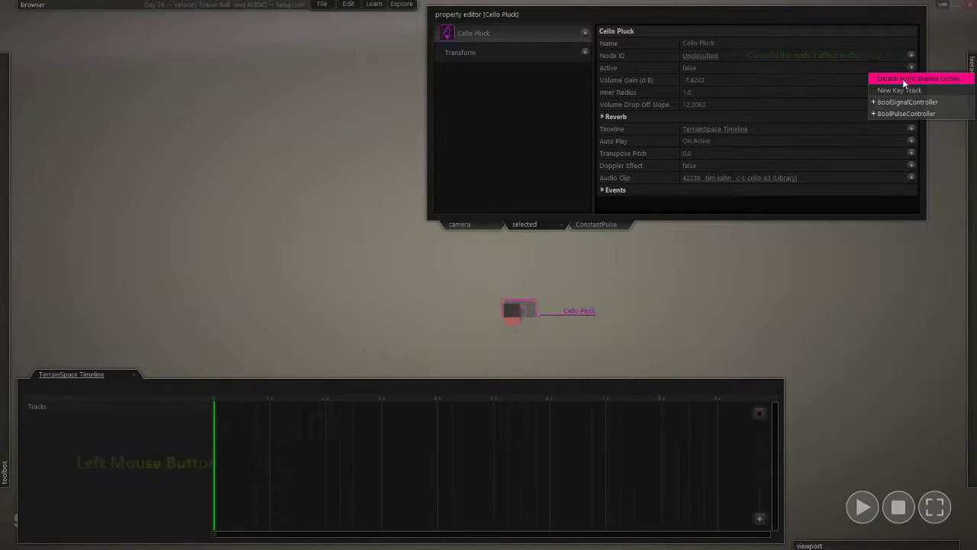
left_click(902, 90)
left_click(220, 405)
double_click(246, 403)
left_click(274, 405)
left_click(276, 405)
left_click(294, 405)
- Alternate the Active keys between true and false, and copy the false key at about 1.1 s to about 0.2 s
right_click(294, 406)
left_click(276, 406)
right_click(276, 406)
left_click(246, 405)
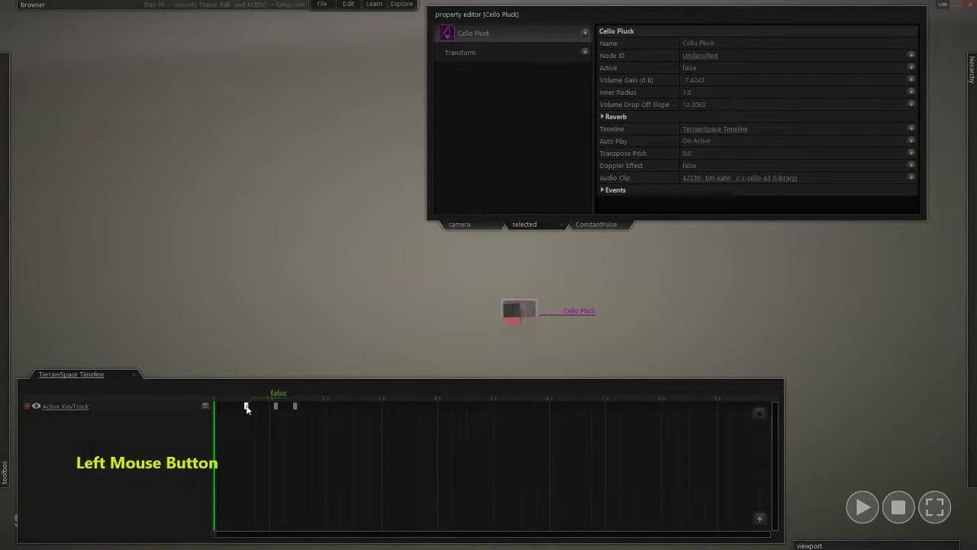
right_click(246, 406)
left_click(325, 415)
left_click(231, 426)
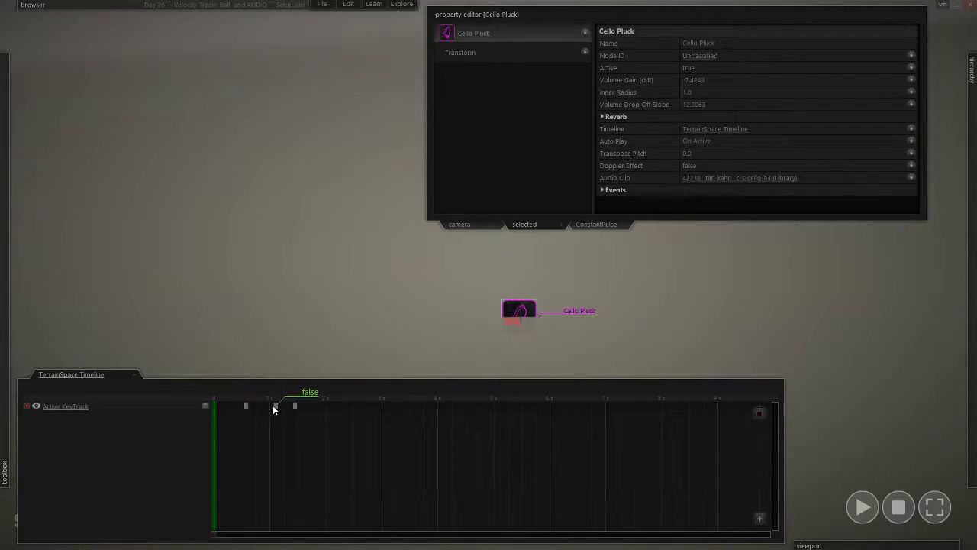
left_click_drag(276, 405, 224, 406, "alt")
- Play and scrub the TerrainSpace Timeline to hear the Active keys trigger the cello sound, and stop the scene
key("space")
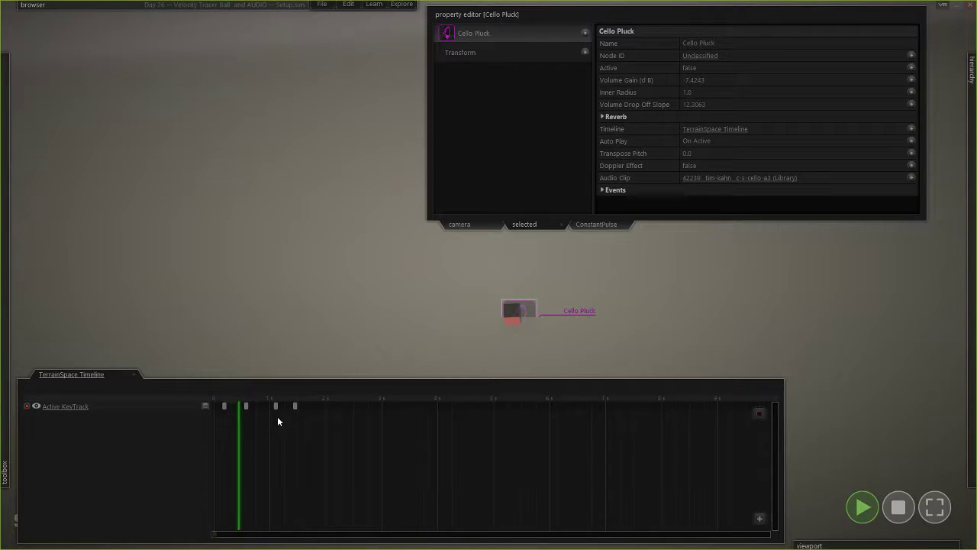
key("space")
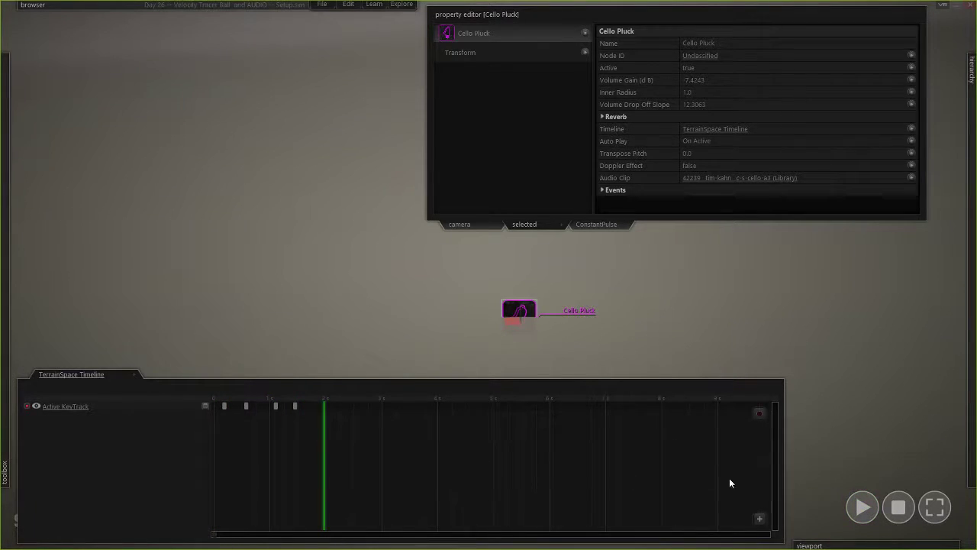
left_click(207, 404)
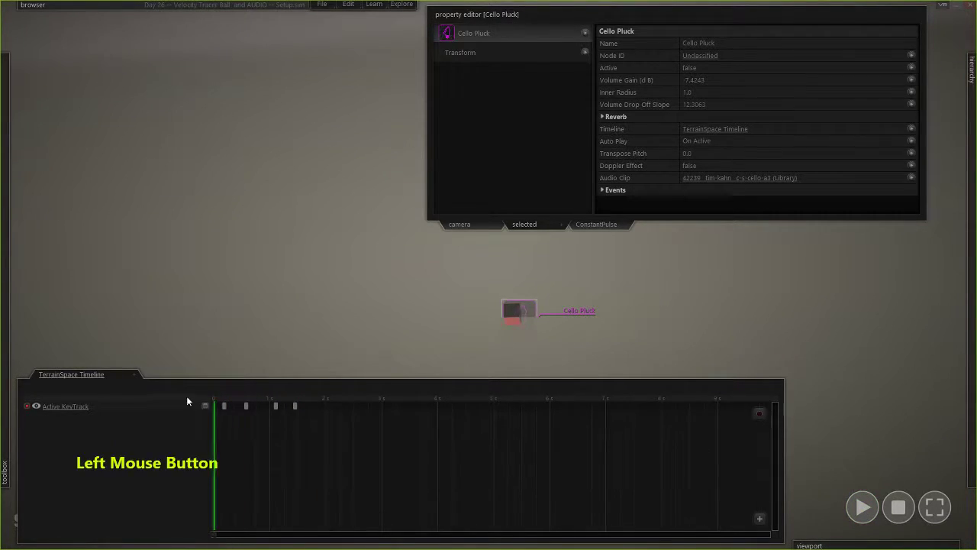
key("space")
key("space")
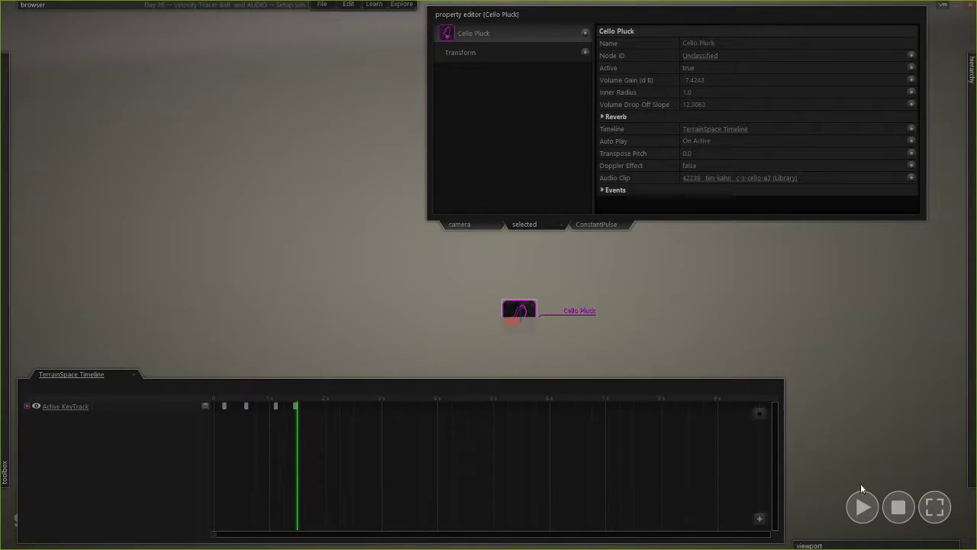
left_click_drag(264, 397, 224, 399)
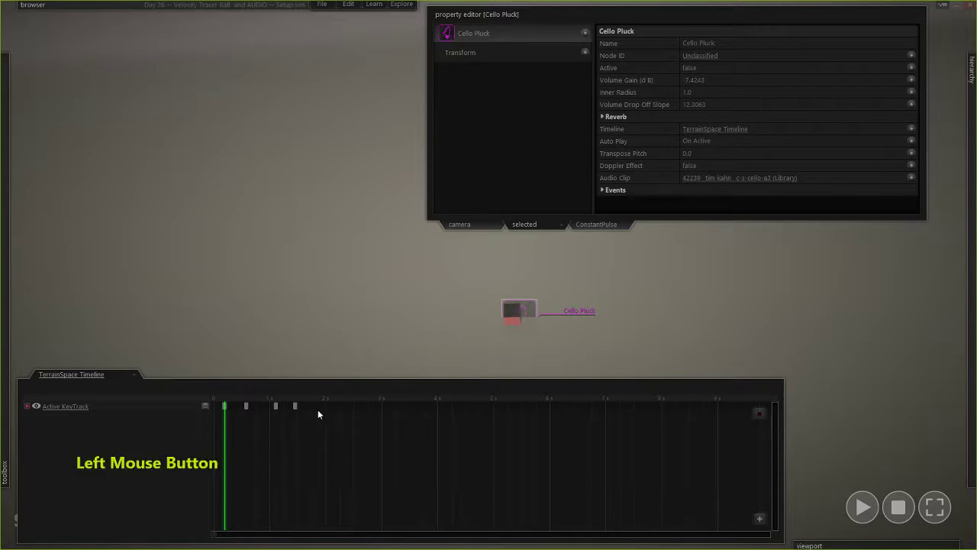
left_click(895, 506)
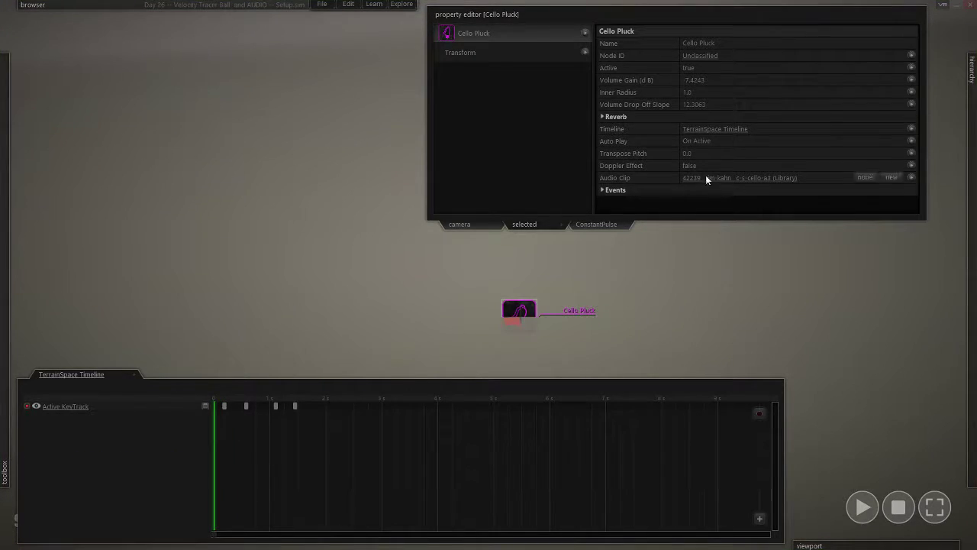
- Set Cello Pluck's Auto Play to On Move and remove the Active key track from the TerrainSpace Timeline
left_click(699, 143)
left_click(713, 210)
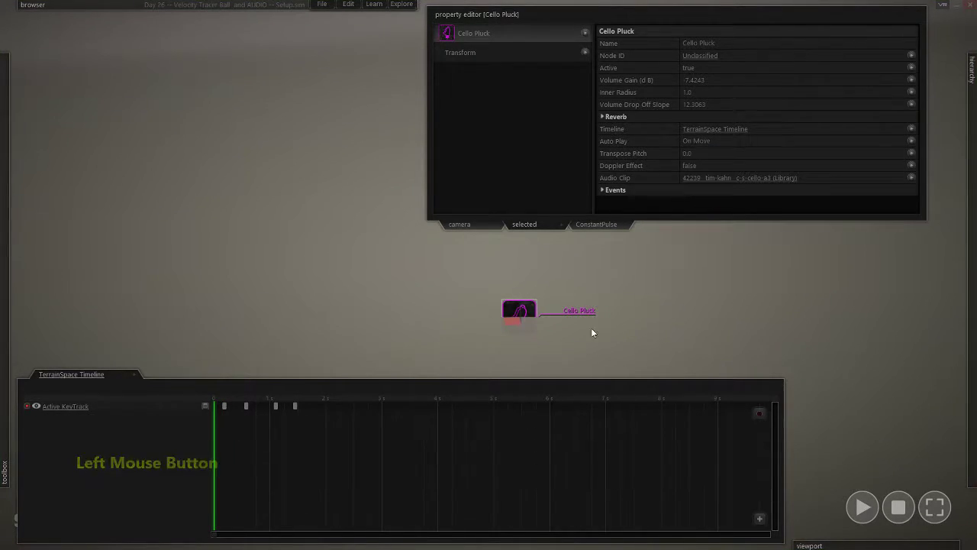
left_click(205, 406)
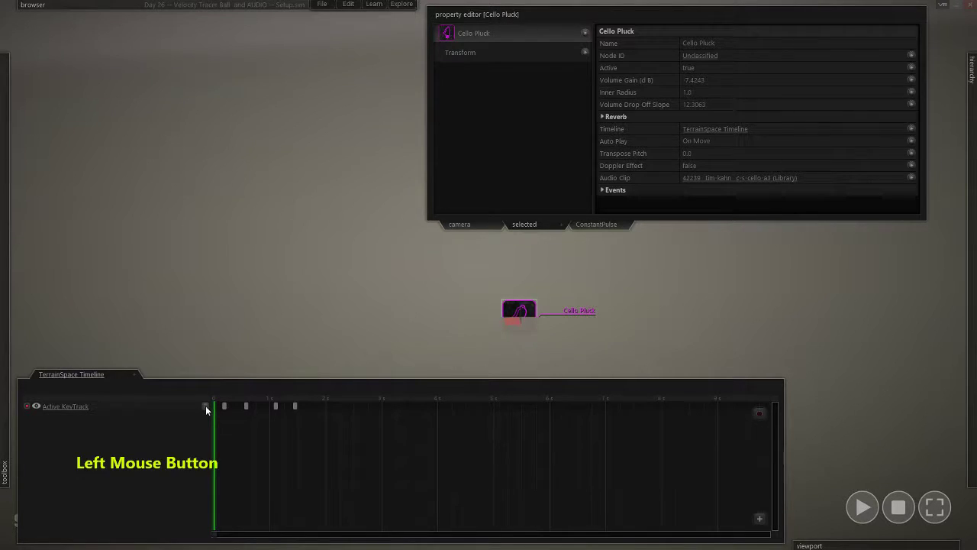
left_click(527, 312)
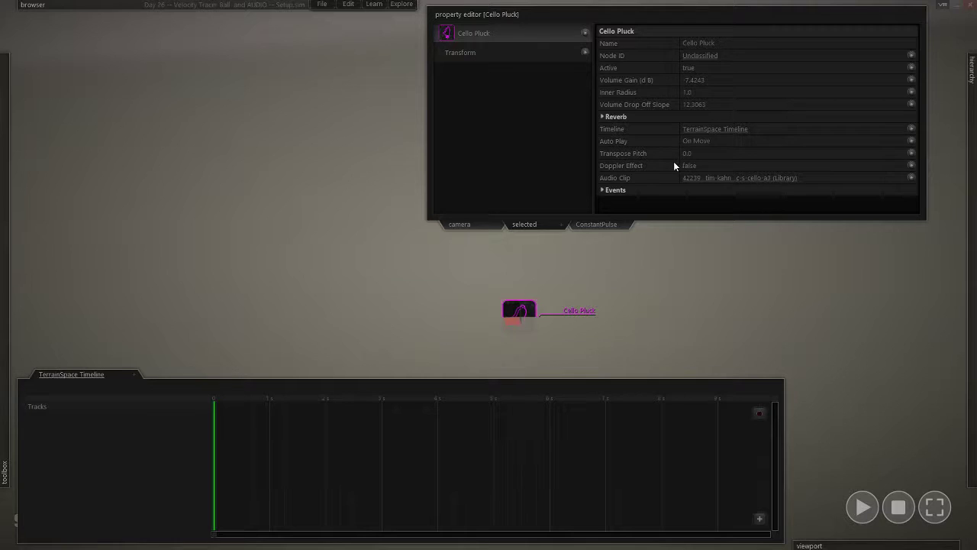
- Play the scene, move Cello Pluck around to test the On Move trigger, and stop the scene
left_click(862, 507)
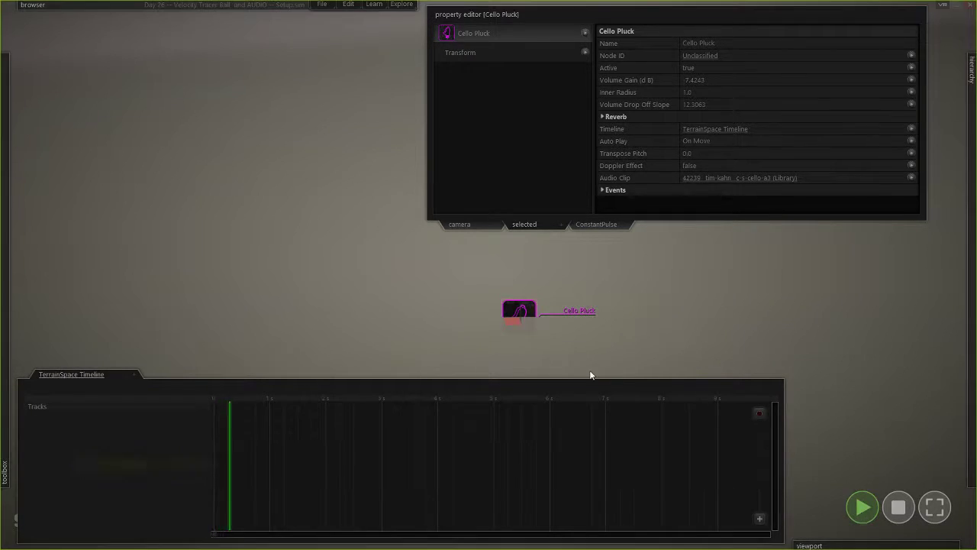
left_click_drag(512, 319, 616, 349)
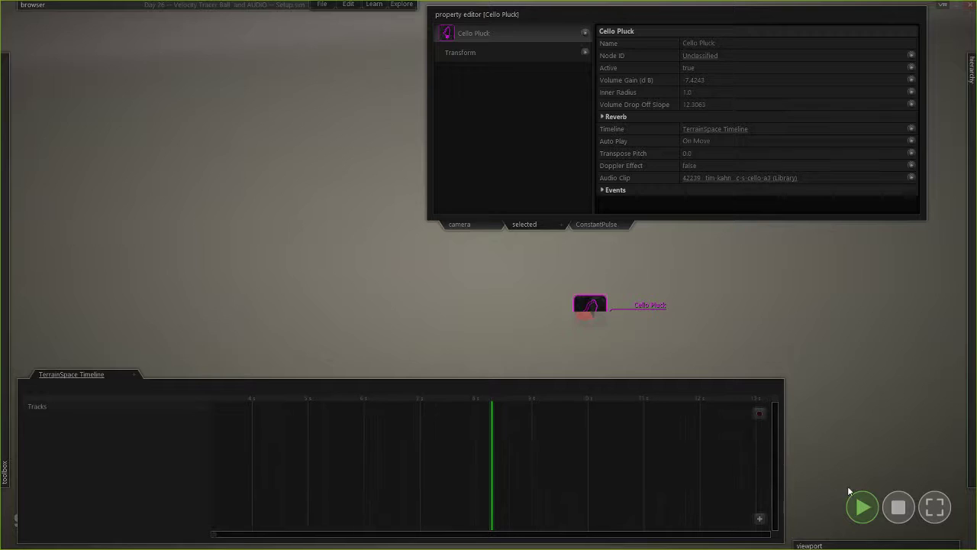
left_click(897, 505)
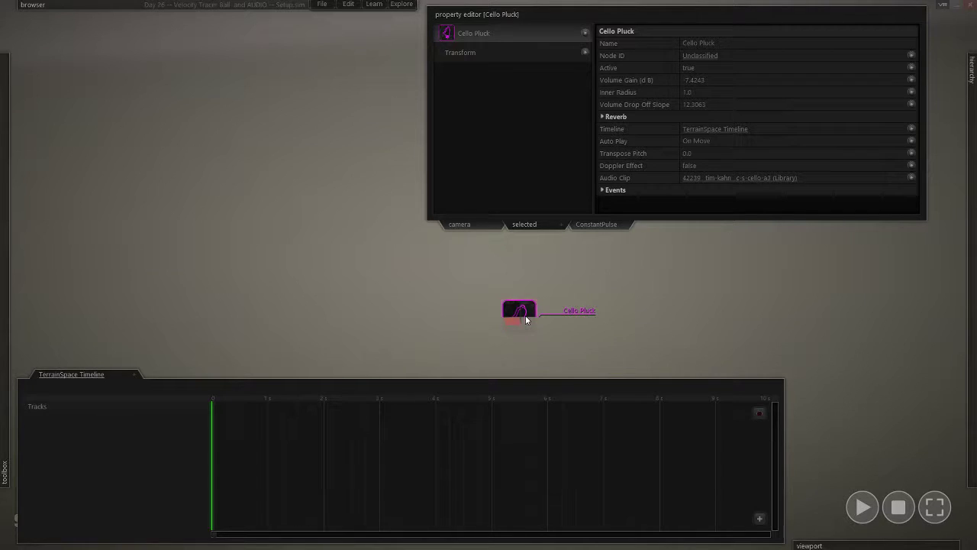
- Set Cello Pluck's Auto Play to On Proximity (Within Inner Radius)
left_click(709, 142)
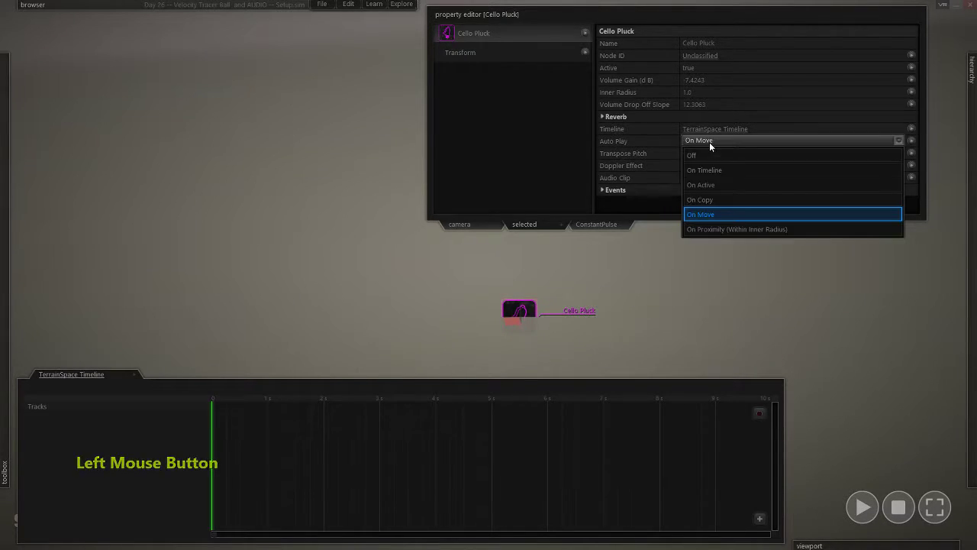
left_click(727, 229)
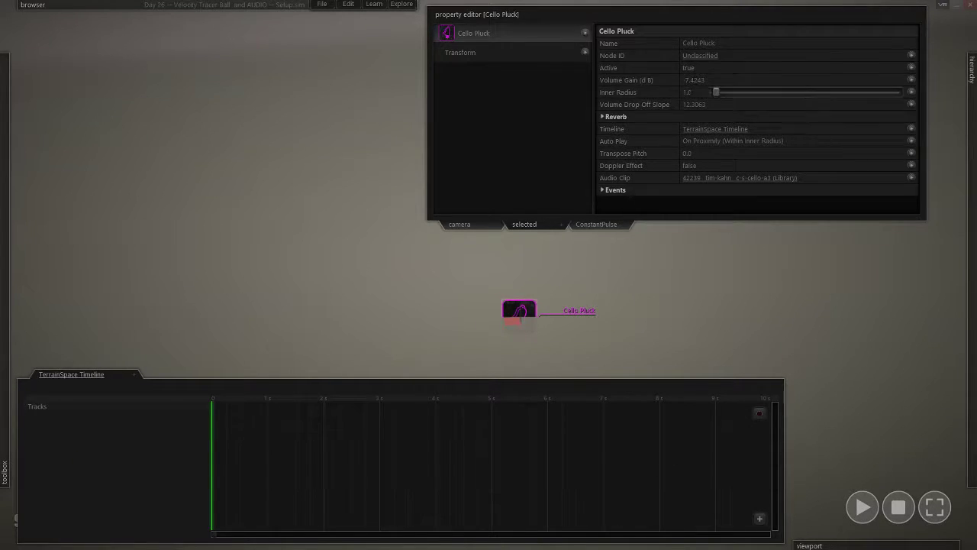
right_click_drag(794, 288, 489, 275)
key("s")
key("ctrl")
- Play the scene twice while moving the camera toward and away from Cello Pluck to test the proximity trigger, stopping after each run
left_click(862, 507)
right_click_drag(752, 311, 752, 321)
key("w")
key("e")
right_click_drag(488, 275, 489, 275)
key("s")
left_click(751, 307)
right_click_drag(751, 307, 752, 307)
left_click(899, 507)
left_click(857, 513)
right_click_drag(605, 396, 489, 275)
key("w")
key("s")
key("ctrl")
key("e")
left_click(899, 507)
- Make four copies of the Cello Pluck node and spread them over the terrain
right_click_drag(733, 428, 489, 275)
key("a")
left_click(625, 396)
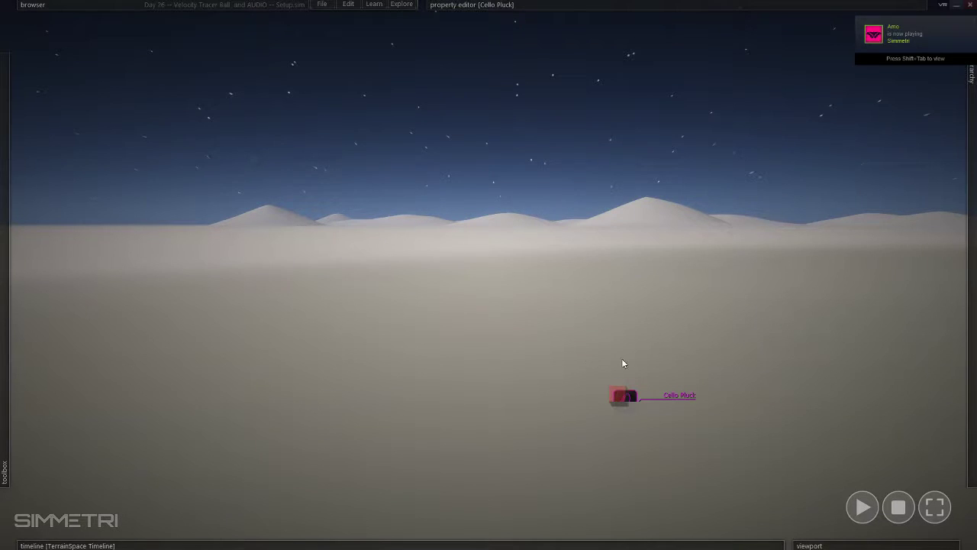
left_click_drag(617, 403, 395, 404, "alt+shift")
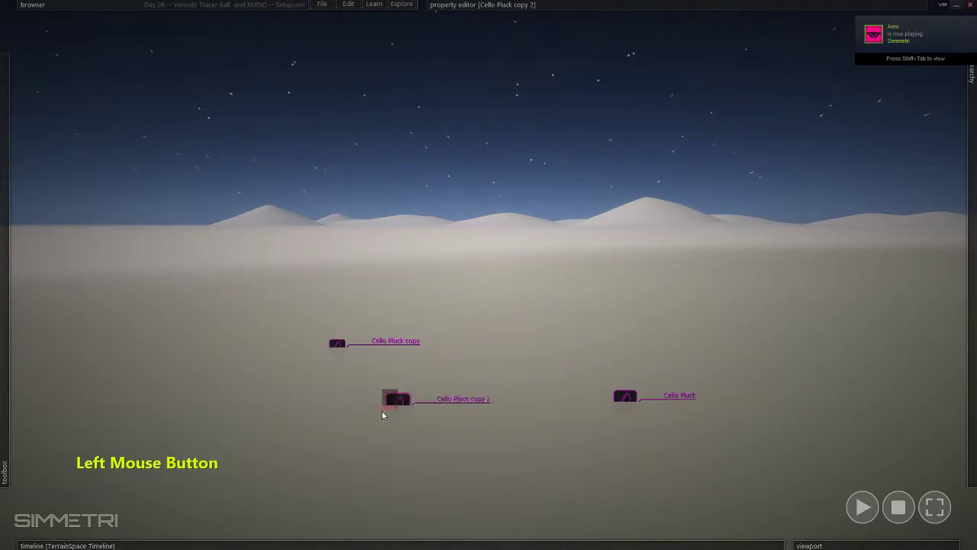
left_click_drag(753, 346, 580, 298, "alt+shift")
left_click_drag(580, 298, 551, 330, "alt+shift")
- Set the Cello Pluck node's Inner Radius to 7.1625
left_click(610, 342)
right_click(642, 348)
left_click(626, 396)
left_click_drag(763, 92, 731, 92)
- Play the scene while flying the camera among the Cello Pluck nodes to hear each proximity trigger, and stop it
right_click_drag(689, 373, 689, 455)
key("s")
key("ctrl+s")
right_click_drag(613, 390, 613, 306)
left_click(862, 507)
right_click_drag(765, 425, 826, 430)
key("w")
right_click_drag(633, 302, 585, 302)
left_click(532, 275)
left_click(458, 320)
key("w")
key("d")
key("d")
key("a")
key("d")
key("d")
right_click_drag(488, 275, 388, 268)
key("a")
key("d")
key("a")
left_click(889, 500)
- Delete the four Cello Pluck copies, keeping the original node
key("d")
mouse_move(562, 156)
right_mouse_down()
mouse_move(581, 149)
mouse_move(573, 143)
right_mouse_up()
left_click(814, 403)
left_click(767, 545)
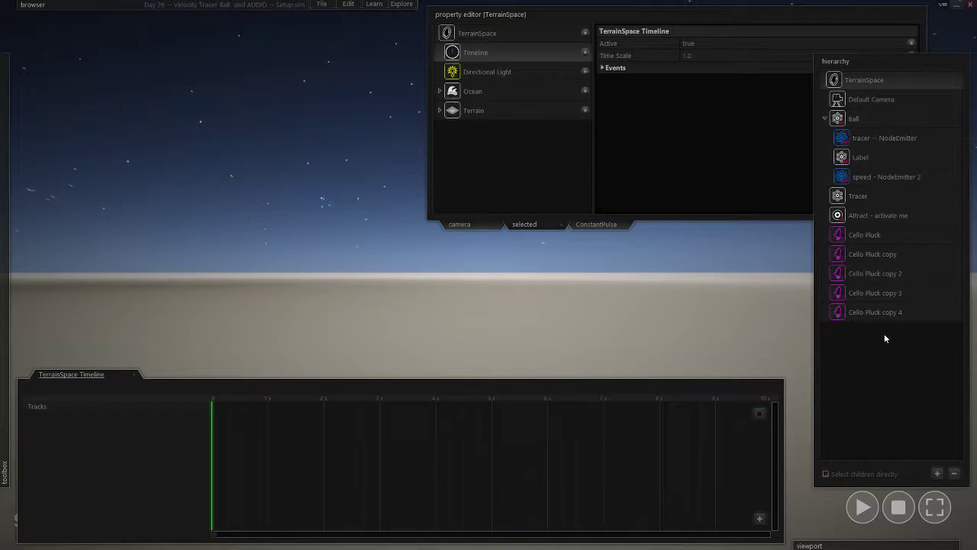
left_click(875, 254)
left_click(885, 312, "shift")
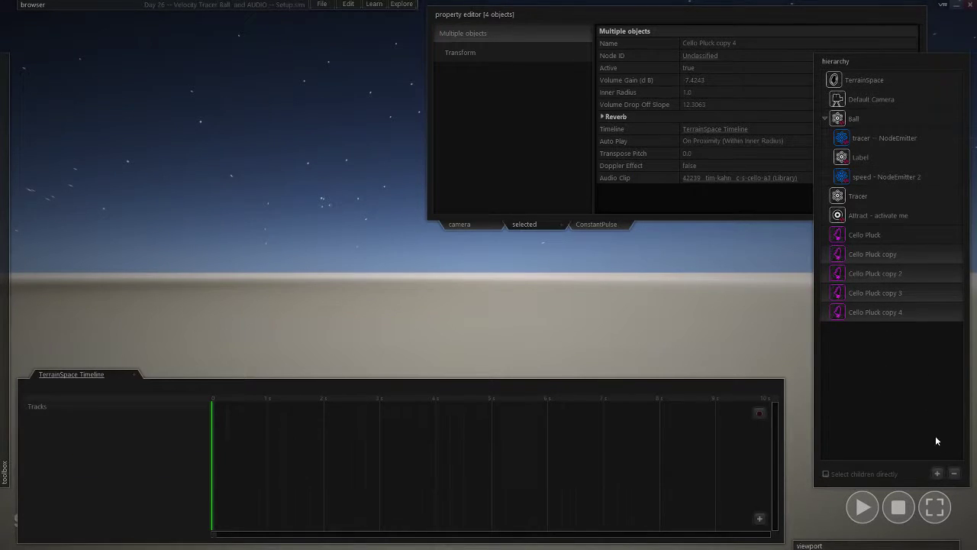
left_click(954, 474)
- Select the original Cello Pluck node and set its Volume Gain to 0.0 dB
left_click_drag(867, 243, 949, 244)
left_click(971, 246)
left_click_drag(727, 105, 726, 45)
left_click(863, 216)
left_click(865, 234)
mouse_move(779, 5)
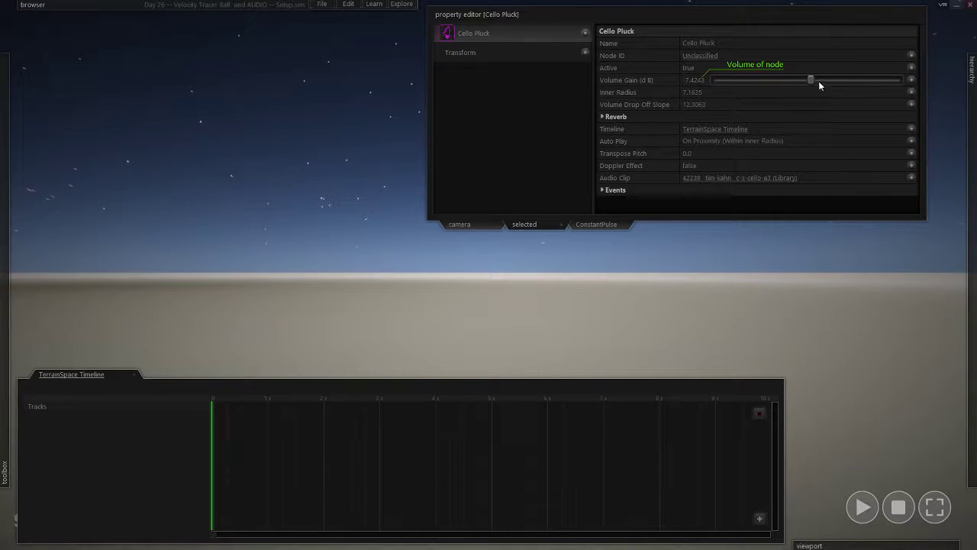
left_click_drag(811, 77, 823, 77)
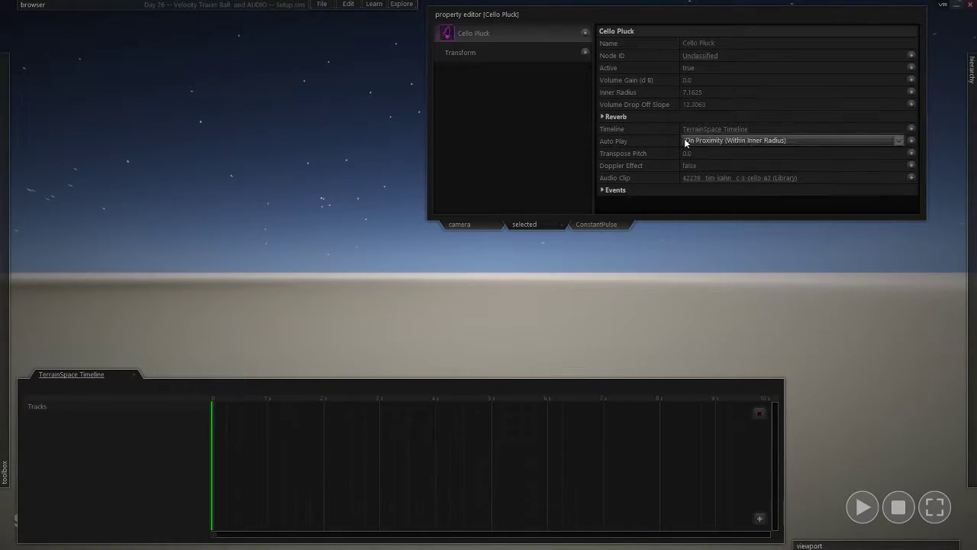
- Bring Cello Pluck into view and set its Auto Play to On Timeline
right_click_drag(561, 253, 427, 329)
key("d")
key("s")
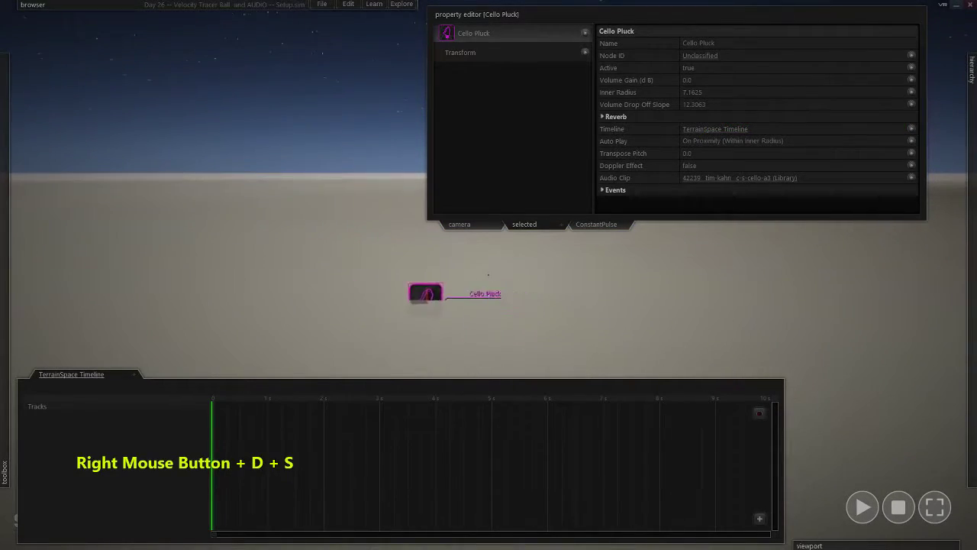
right_click_drag(580, 255, 671, 178)
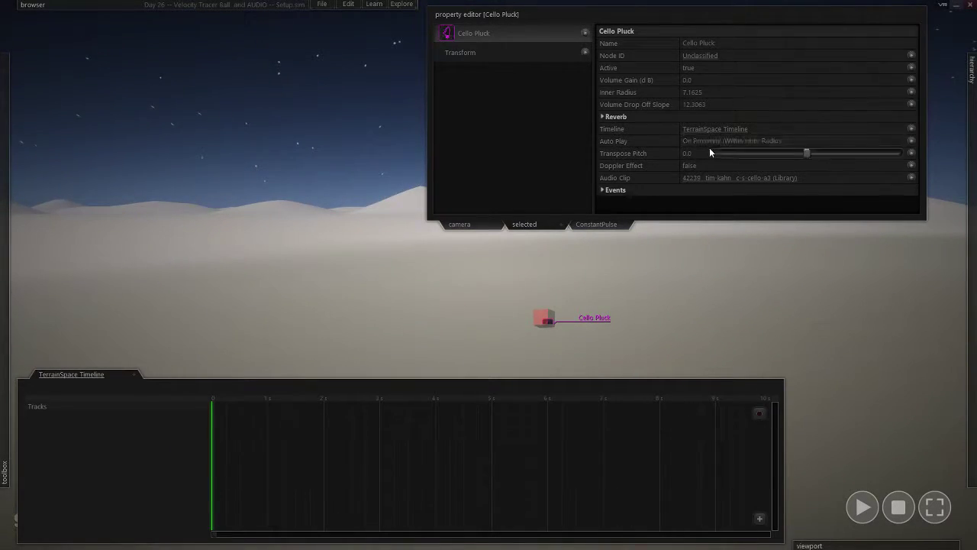
left_click(600, 298)
left_click(597, 317)
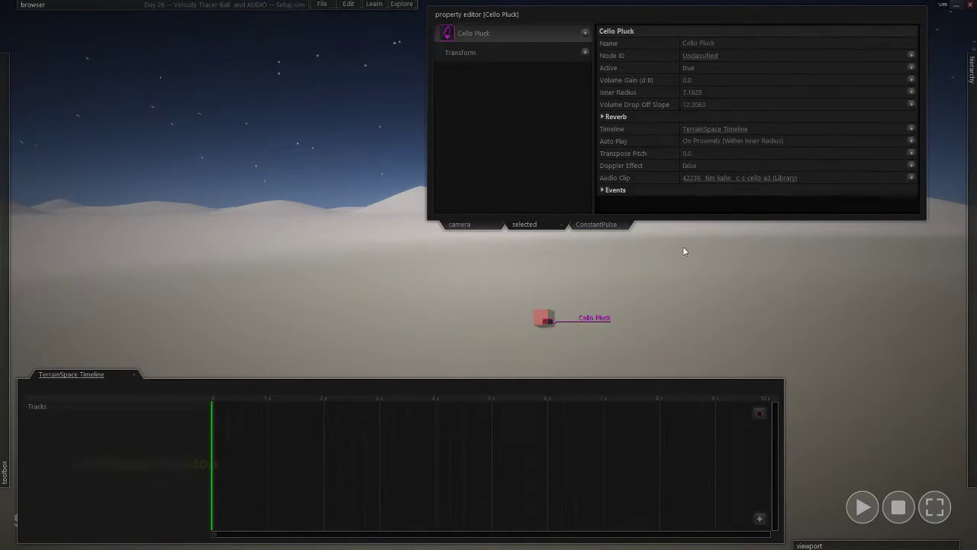
left_click(716, 142)
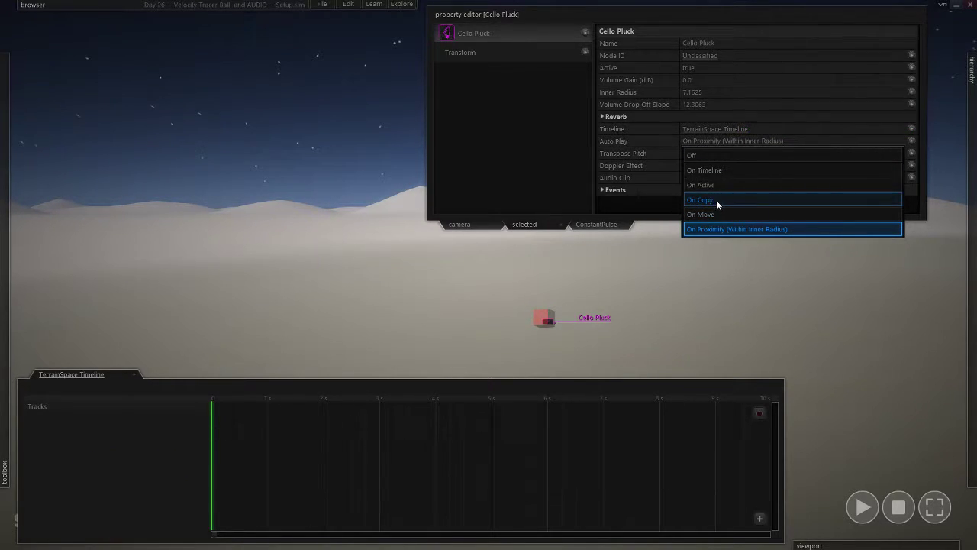
left_click(707, 170)
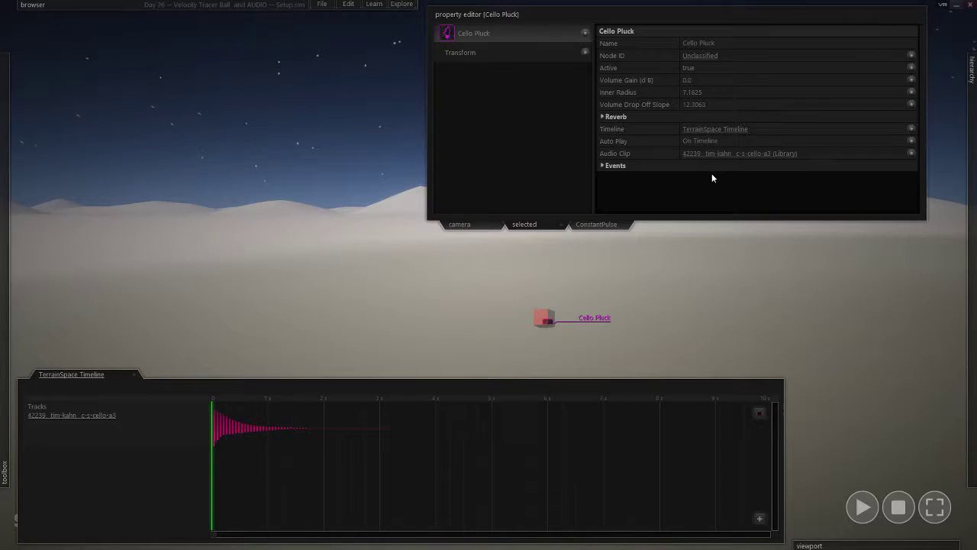
- Set the Cello Pluck node's Auto Play to On Copy
mouse_move(673, 157)
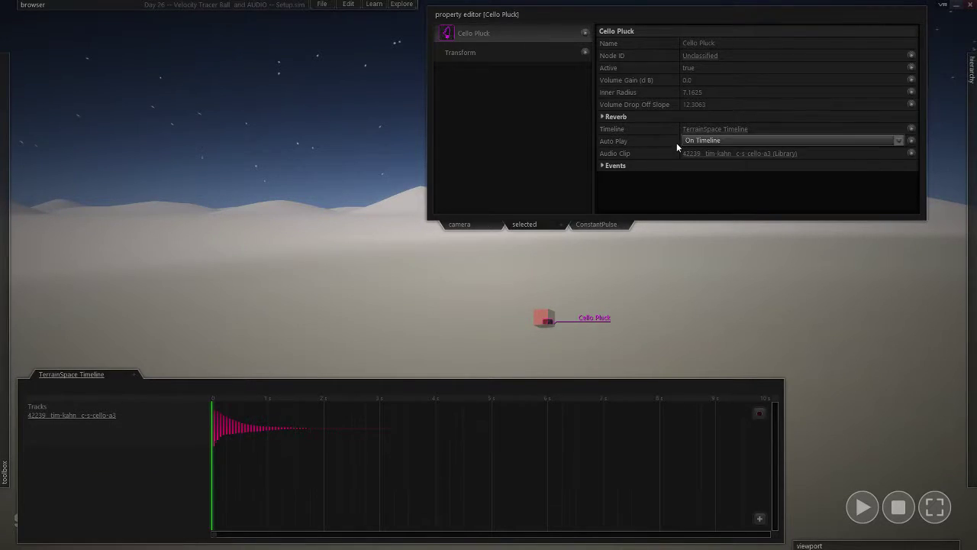
left_click(706, 142)
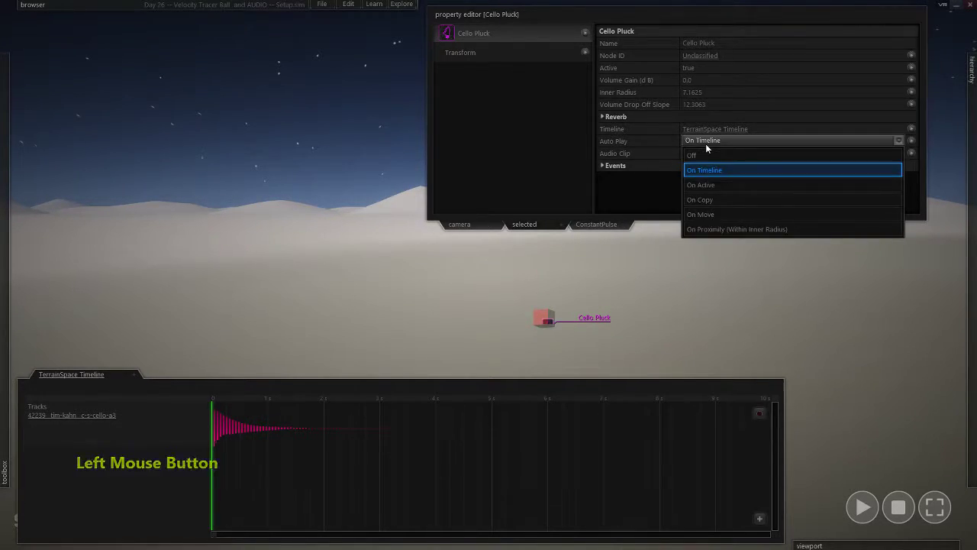
left_click(708, 200)
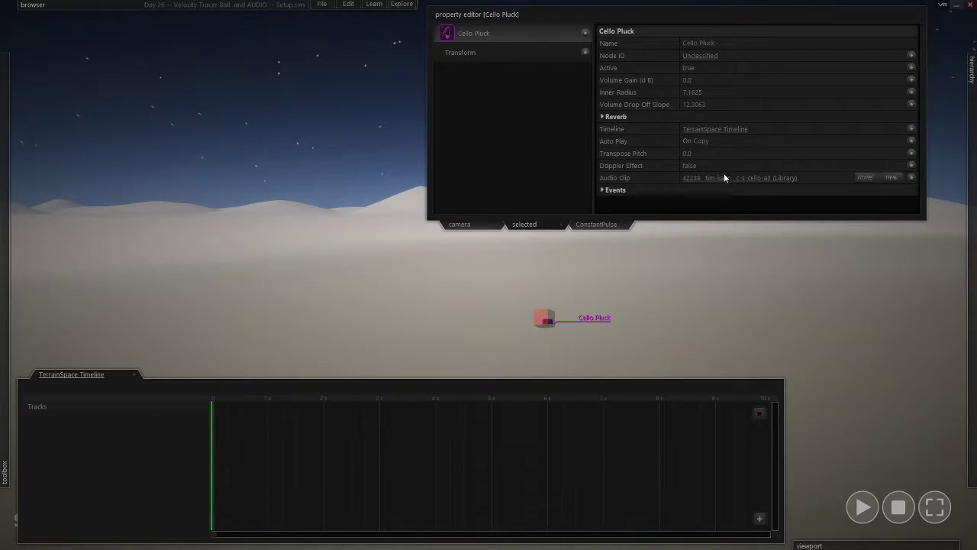
- Raise Cello Pluck's Transpose Pitch to about 6.74 and start playing the scene
right_click_drag(687, 313, 692, 299)
mouse_move(743, 148)
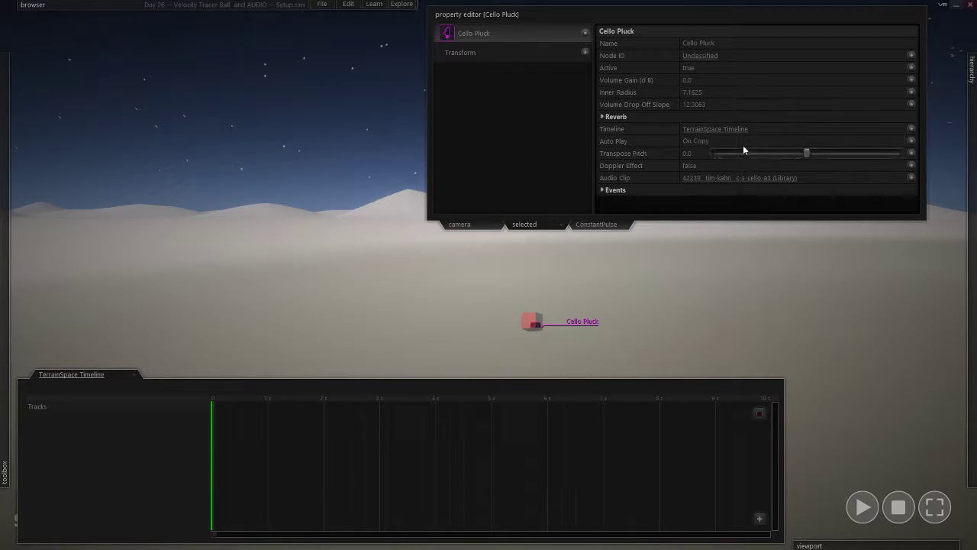
left_click_drag(806, 154, 819, 154)
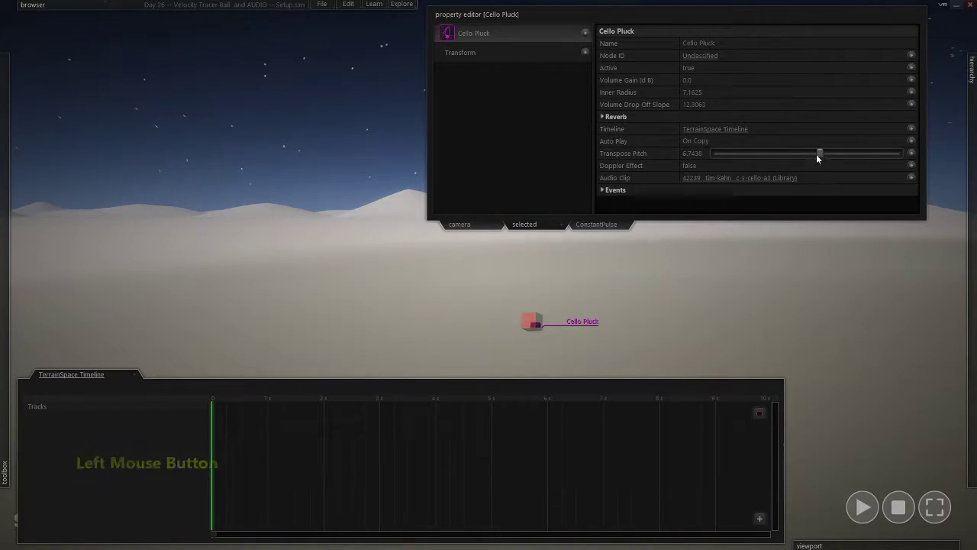
key("space")
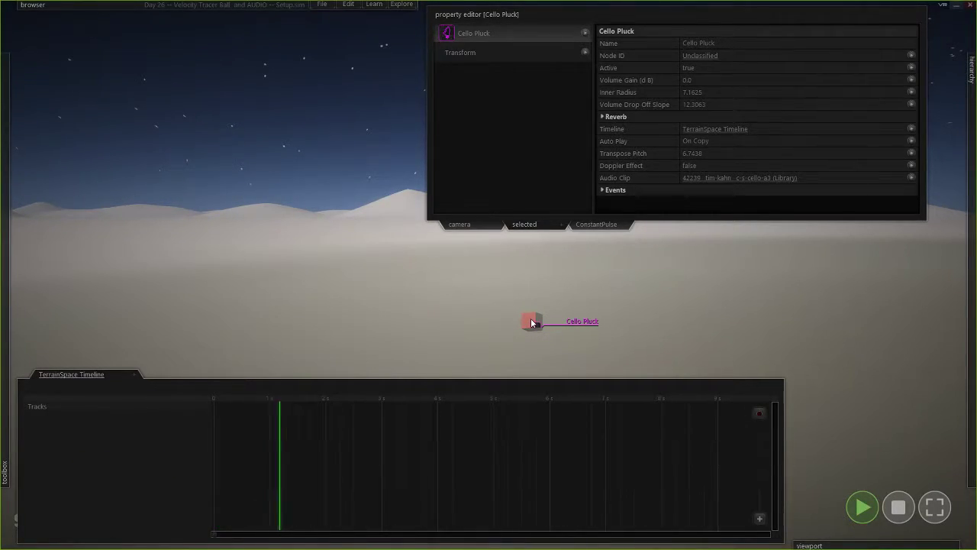
- Copy the Cello Pluck sound three times in a row, changing the transpose pitch between copies
left_click_drag(531, 323, 422, 319, "alt")
mouse_move(782, 156)
left_click_drag(820, 152, 833, 154)
left_click_drag(423, 319, 368, 318, "alt")
mouse_move(793, 155)
left_click_drag(838, 153, 840, 150, "alt")
left_click_drag(371, 313, 300, 321, "alt")
left_click(575, 304)
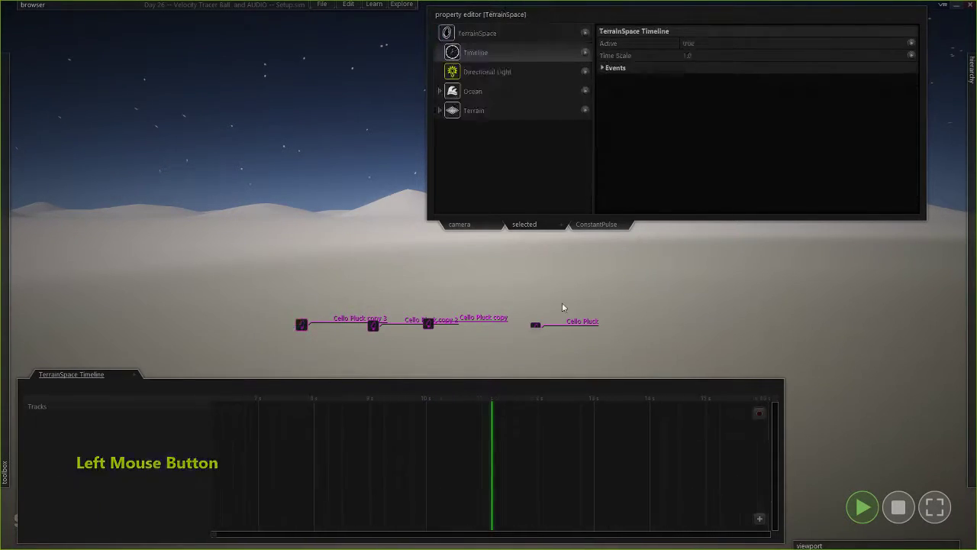
- Stop the universe and delete the three Cello Pluck copies, keeping only the original sound
mouse_move(972, 69)
left_click(895, 255)
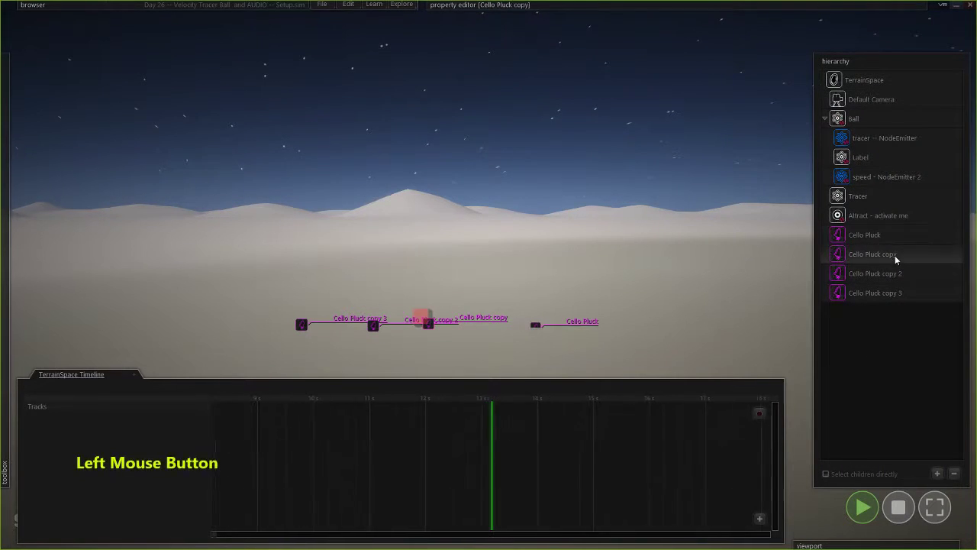
left_click(902, 291, "shift")
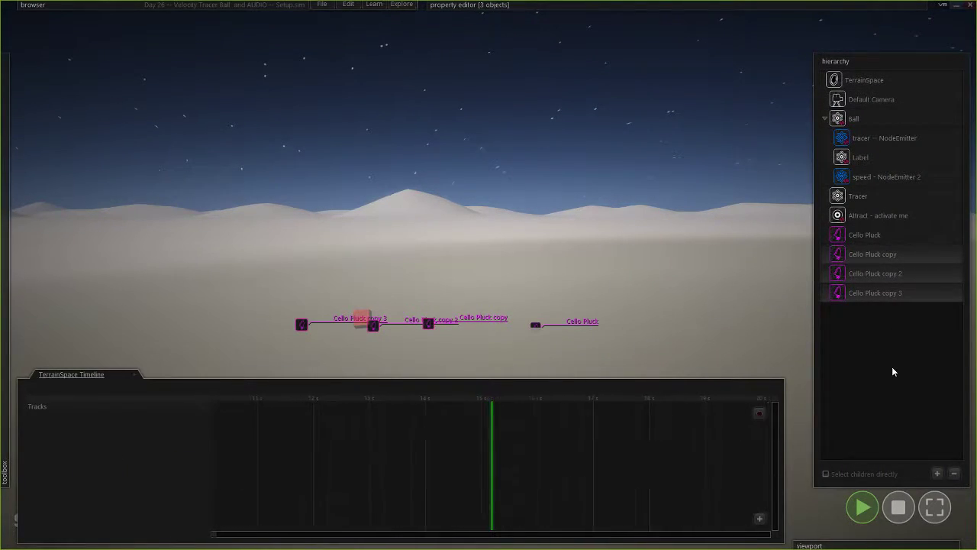
left_click(898, 507)
left_click(879, 255)
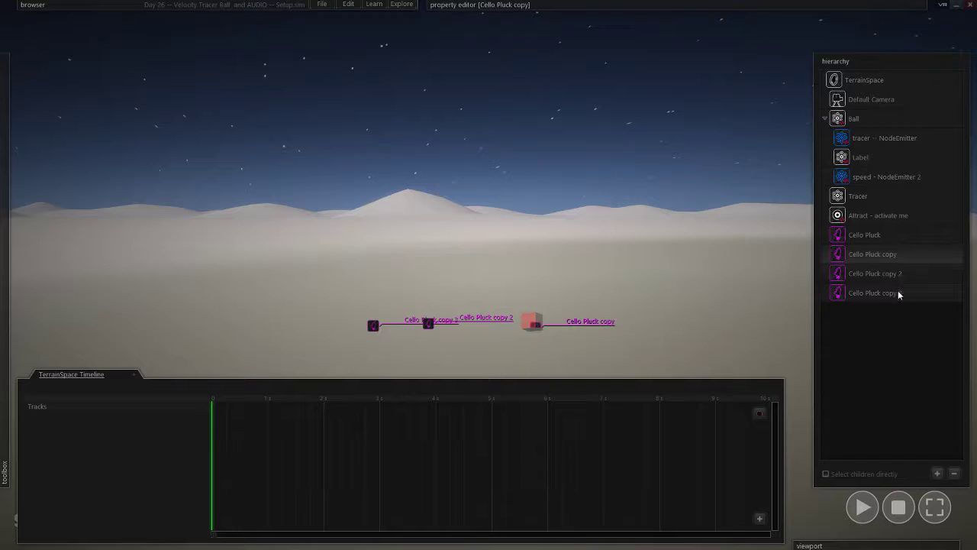
left_click(897, 292, "shift")
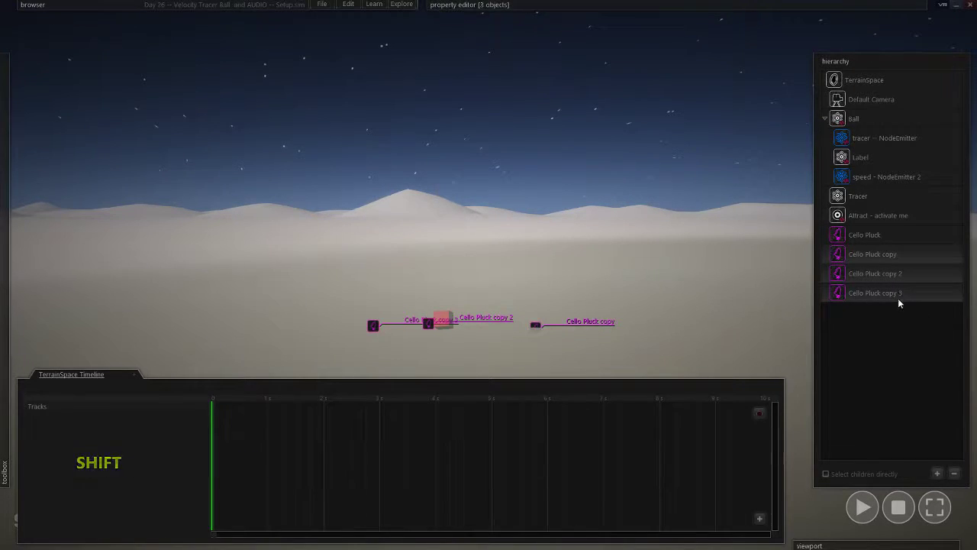
left_click(954, 474)
left_click(845, 336)
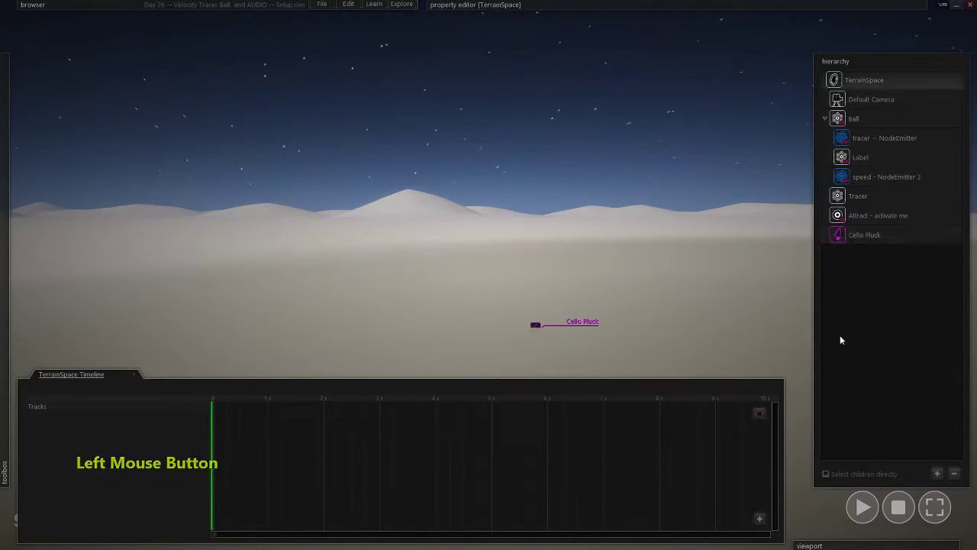
- Move the camera closer to the Cello Pluck sound on the terrain and select it
right_click_drag(763, 471, 764, 534)
key("w")
key("e")
right_click_drag(488, 275, 472, 256)
key("ctrl+w")
key("d")
key("a")
key("s")
key("e")
key("w")
key("s")
key("d")
key("a")
key("d")
left_click(594, 341)
right_click_drag(574, 365, 574, 357)
key("s")
left_click(432, 395)
left_click(588, 334)
right_click_drag(521, 373, 496, 354)
- Activate the universe and set Cello Pluck's transpose pitch to 0.0
mouse_move(559, 21)
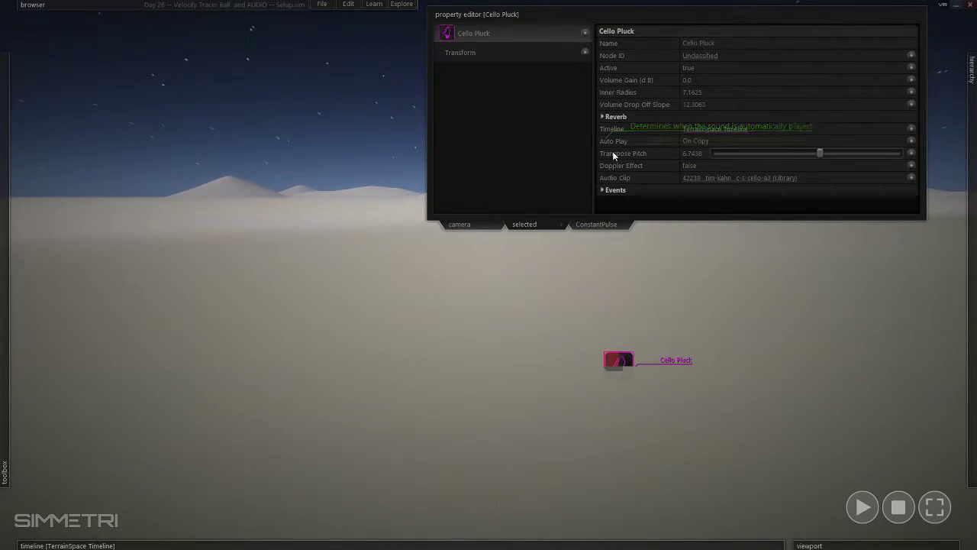
key("space")
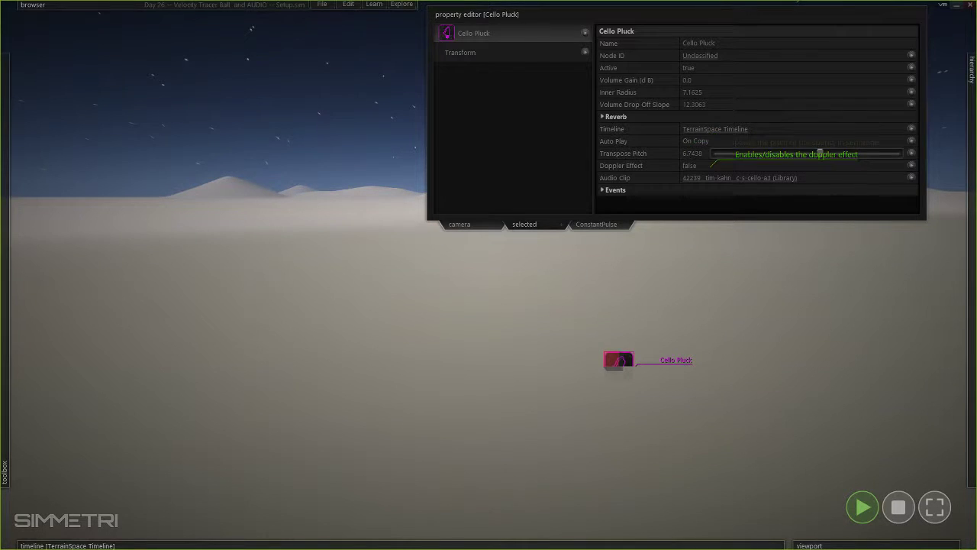
mouse_move(816, 156)
left_mouse_down()
mouse_move(805, 154)
mouse_move(855, 154)
mouse_move(807, 162)
mouse_move(737, 156)
mouse_move(807, 152)
left_mouse_up()
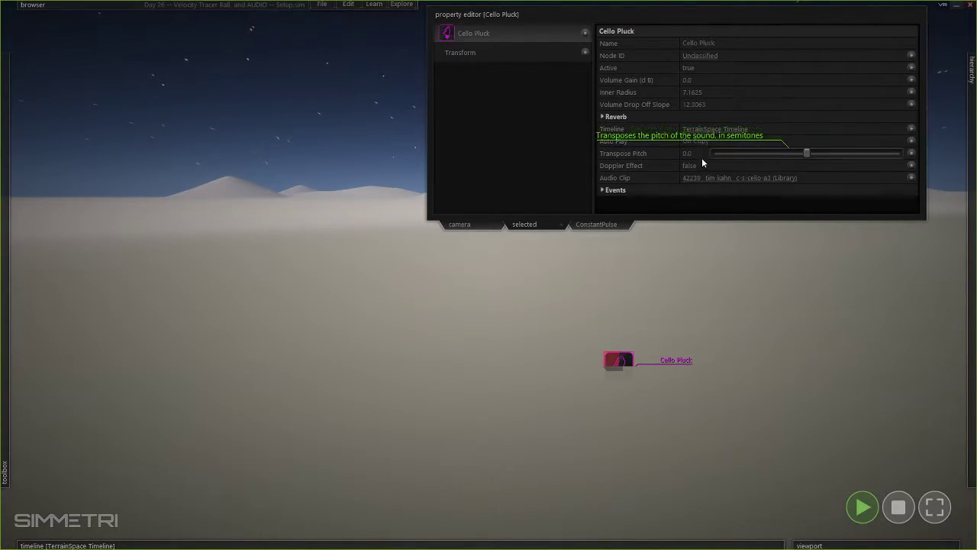
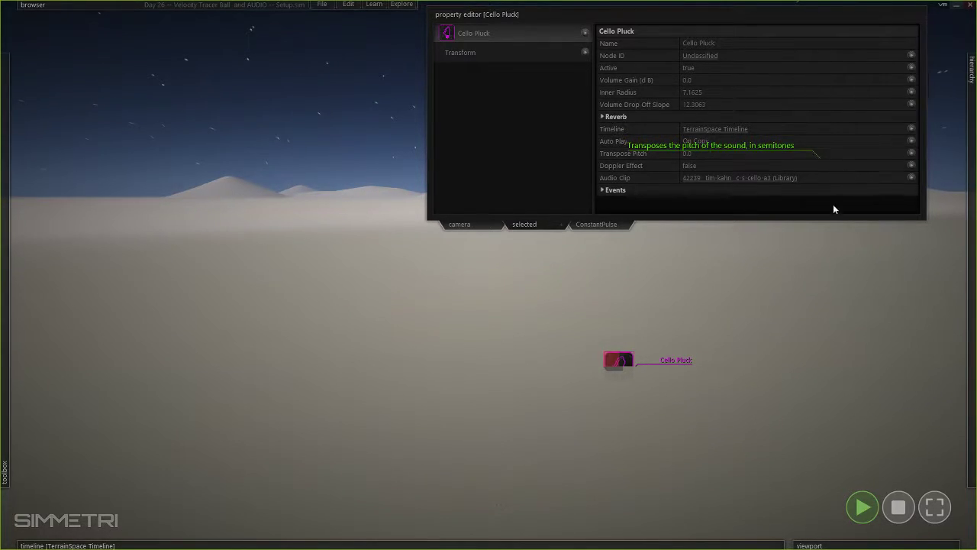
- Restart the universe, copy Cello Pluck three times across the terrain, and set the third copy's transpose pitch to 12
left_click(905, 500)
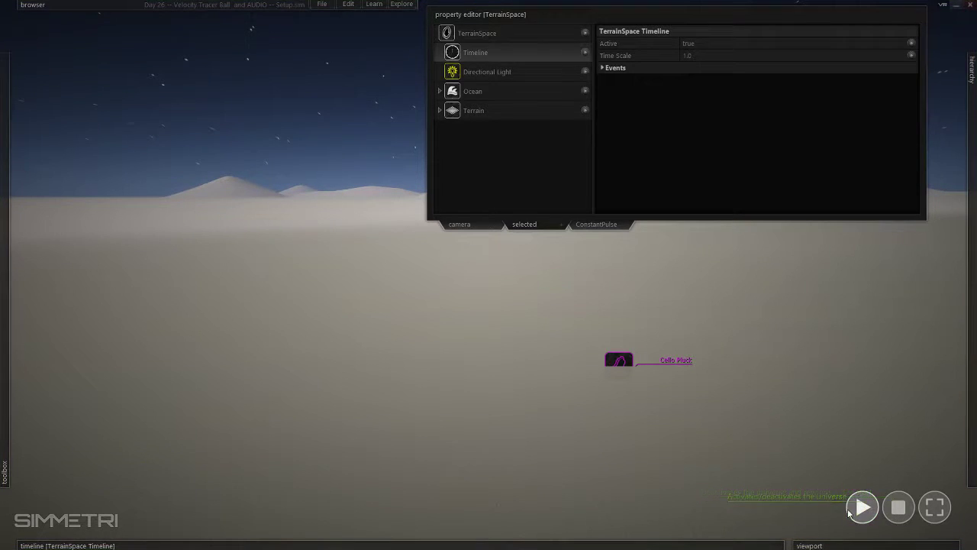
left_click(619, 359)
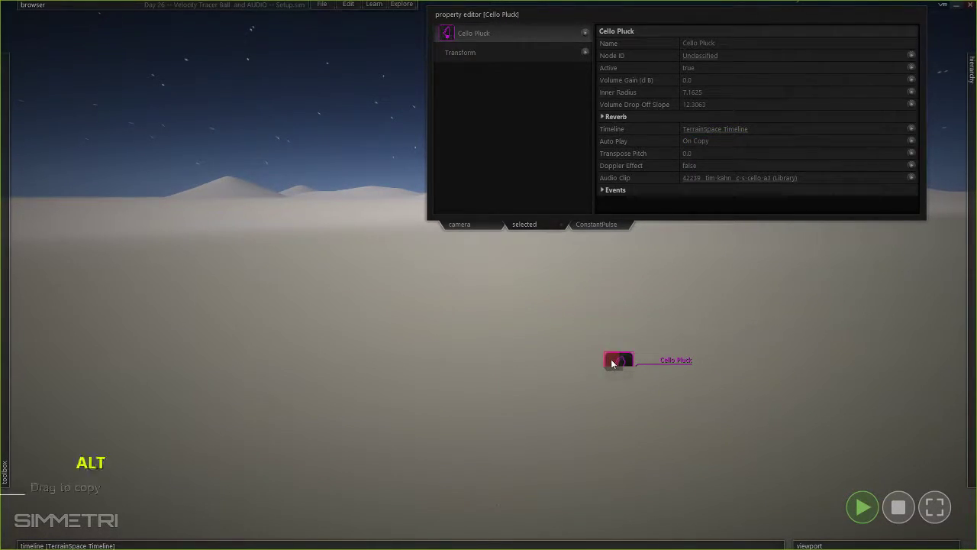
left_click_drag(610, 359, 532, 364, "alt")
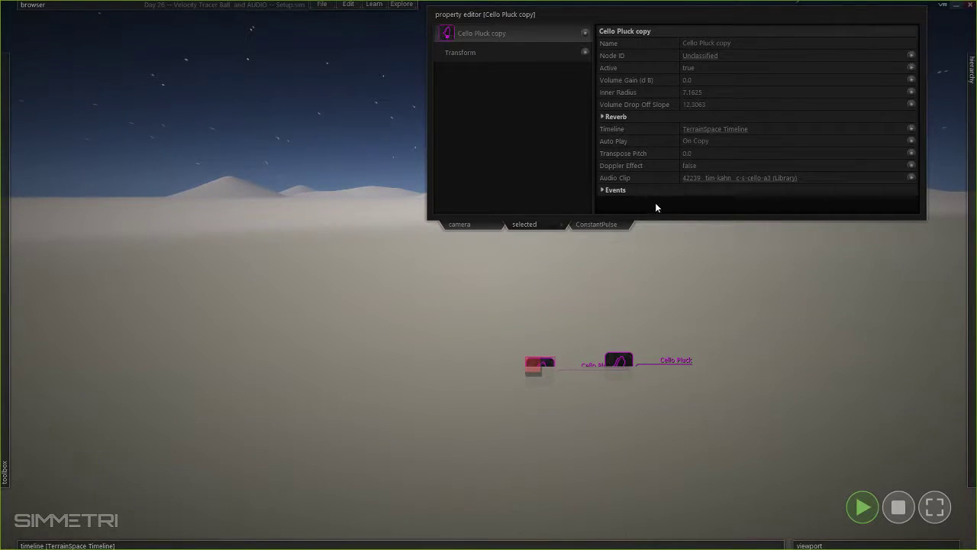
left_click_drag(534, 363, 377, 334, "alt")
left_click(656, 152)
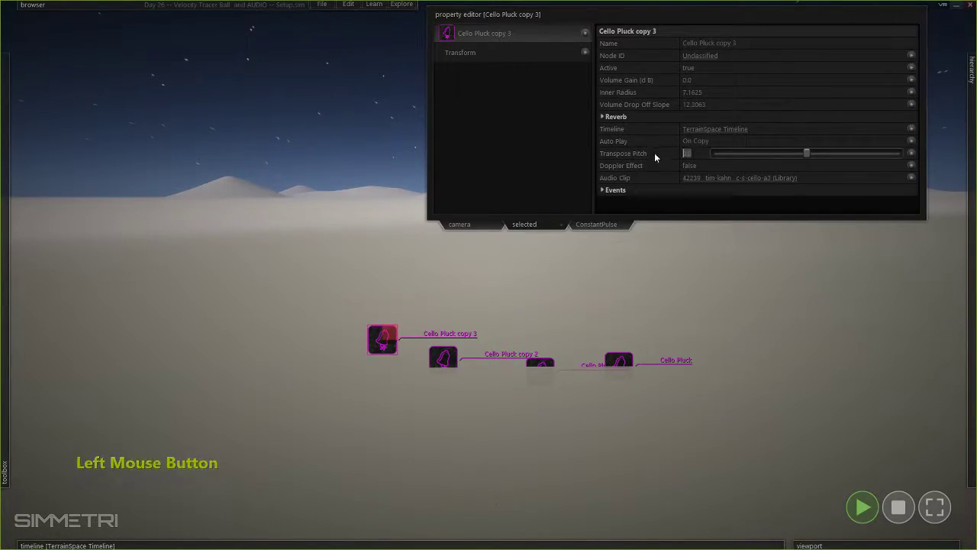
type("12")
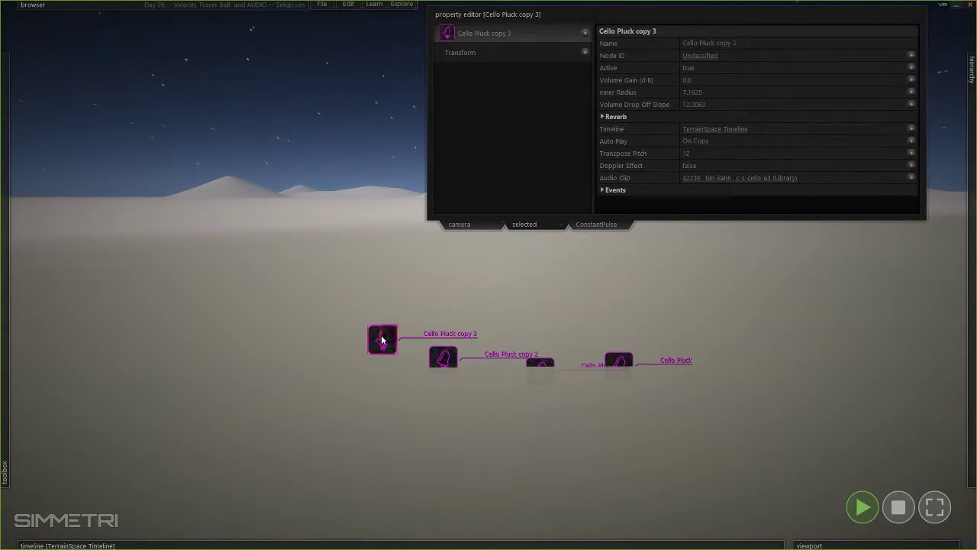
- Scatter further copies of both the untransposed and the 12-semitone Cello Pluck sounds above the existing ones
left_click_drag(383, 339, 310, 300, "alt")
left_click_drag(305, 304, 439, 308, "alt")
left_click_drag(453, 364, 519, 335, "alt")
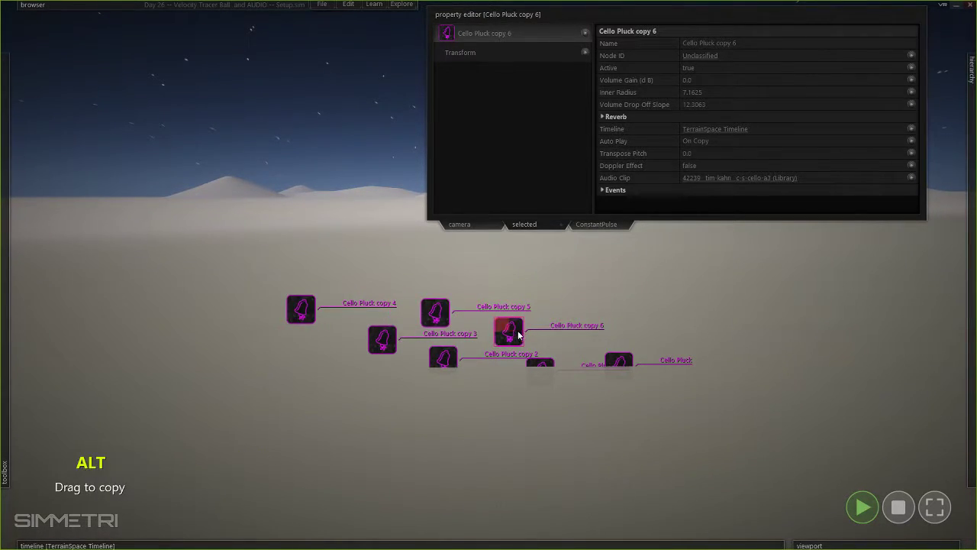
left_click_drag(438, 314, 487, 275, "alt")
left_click_drag(514, 332, 657, 291, "alt")
left_click(489, 279)
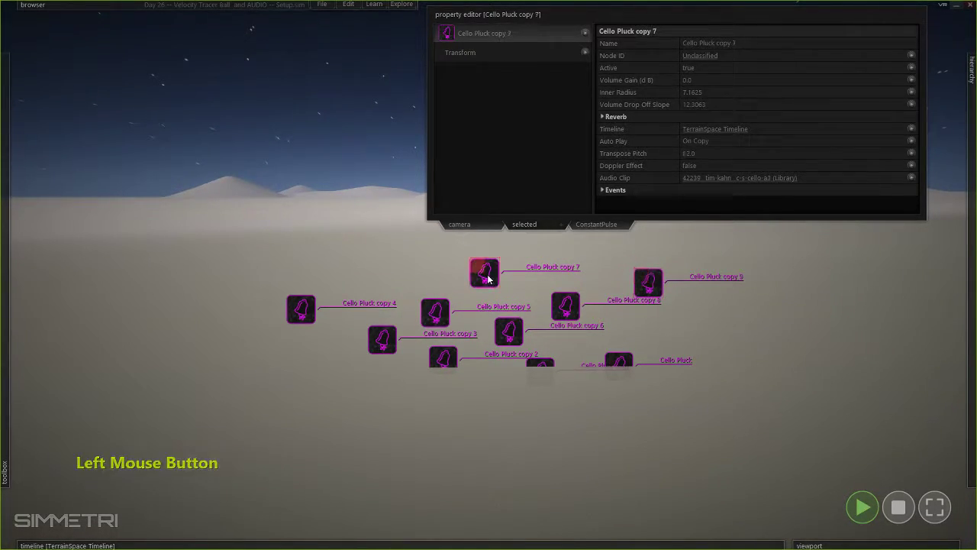
left_click_drag(487, 275, 588, 261, "alt")
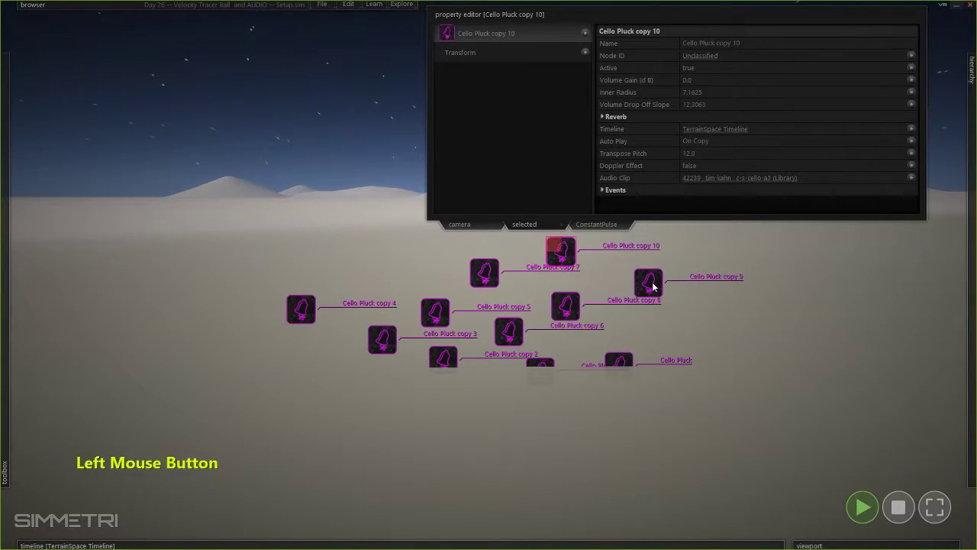
left_click_drag(646, 279, 737, 280, "alt")
left_click(566, 258, "alt")
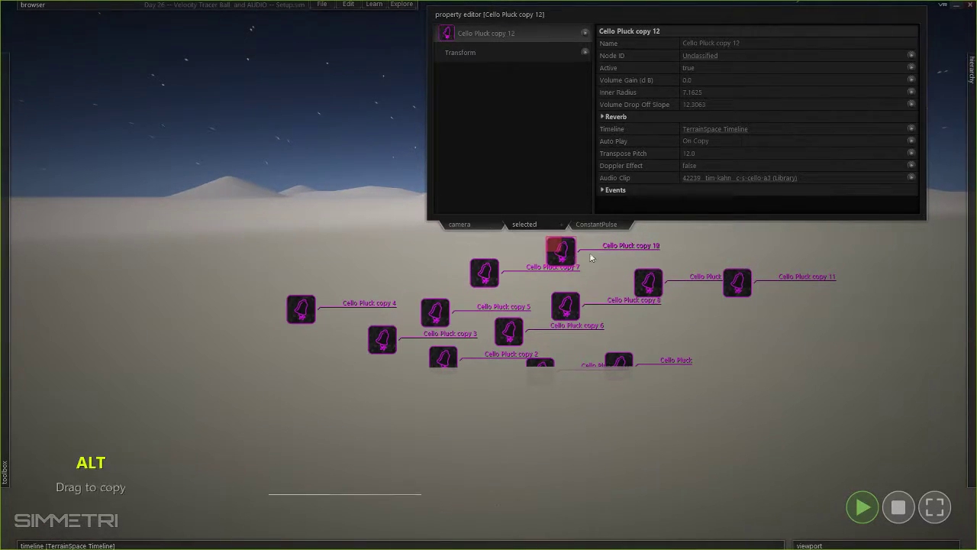
left_click_drag(649, 283, 504, 256, "alt")
key("e")
key("w")
right_click_drag(611, 265, 643, 293)
key("s")
- Stop the universe and delete every Cello Pluck copy from the hierarchy, leaving the original sound
left_click(892, 510)
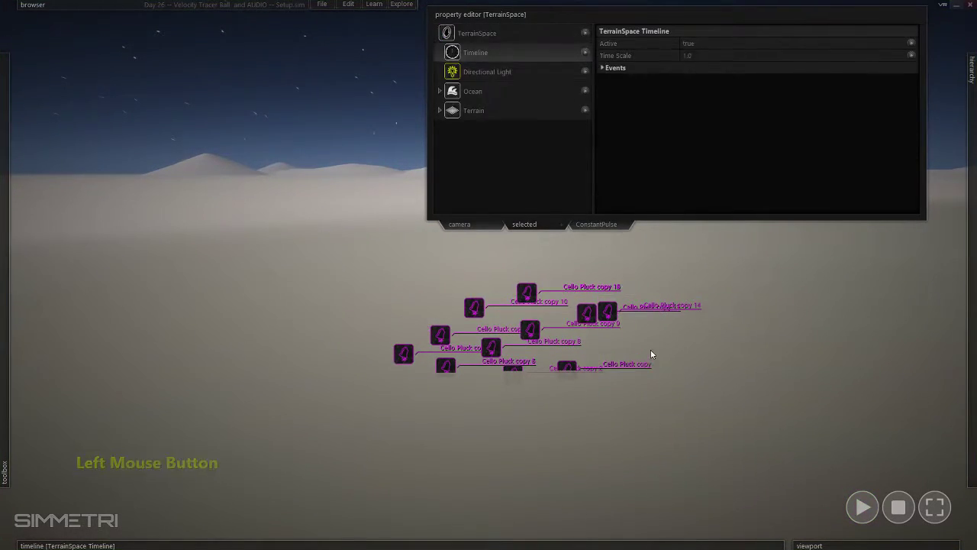
right_click_drag(651, 349, 651, 349)
mouse_move(962, 261)
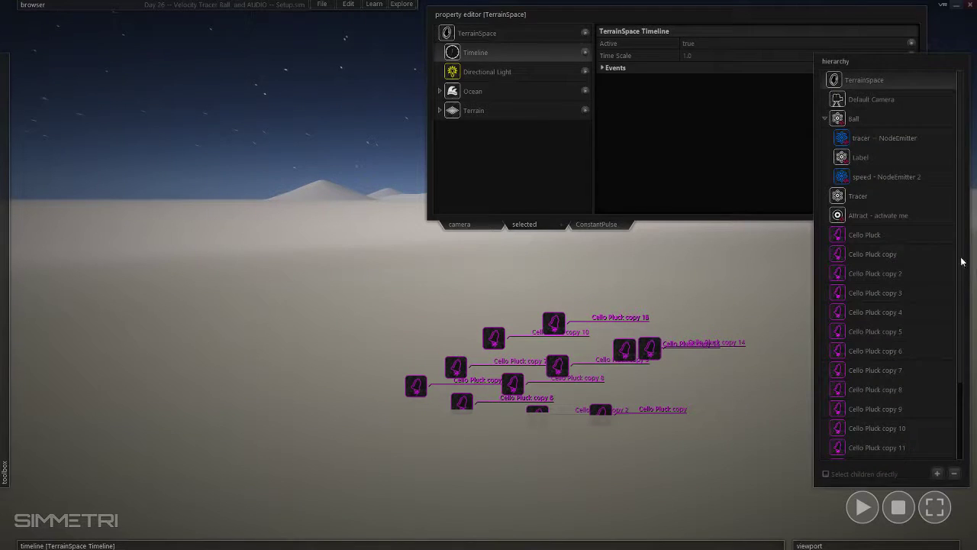
left_click(884, 254)
scroll(894, 321, "down", 3)
left_click(915, 448, "shift")
left_click(954, 474)
- Select Cello Pluck, try transpose pitches above and below zero, and briefly run and stop the universe
left_click(601, 410)
right_click_drag(537, 473, 672, 445)
key("x")
key("d")
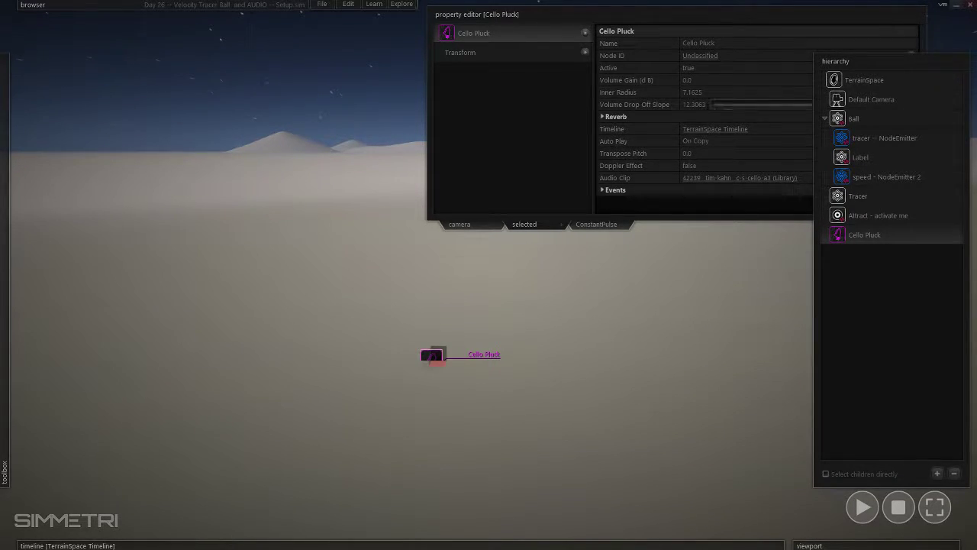
left_click(869, 342)
left_click(865, 235)
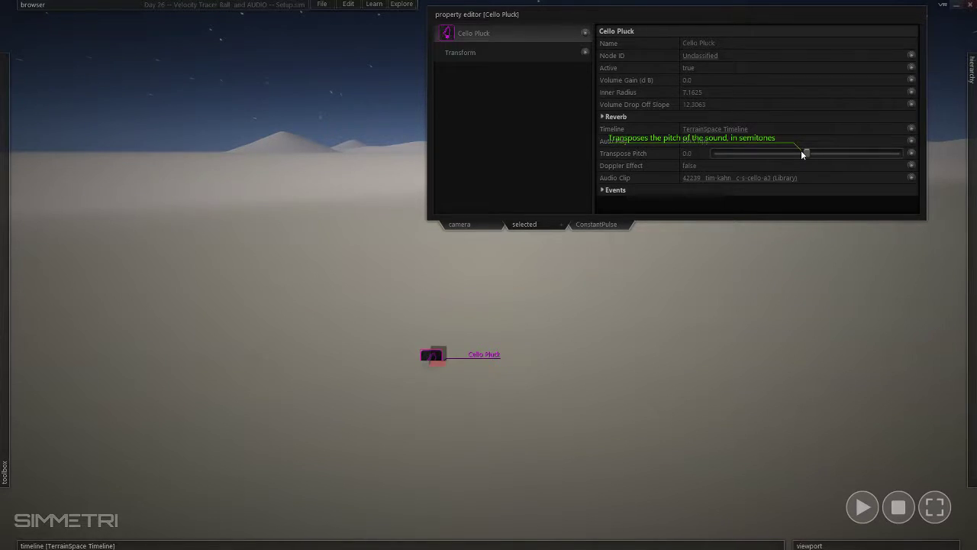
left_click_drag(800, 151, 830, 153)
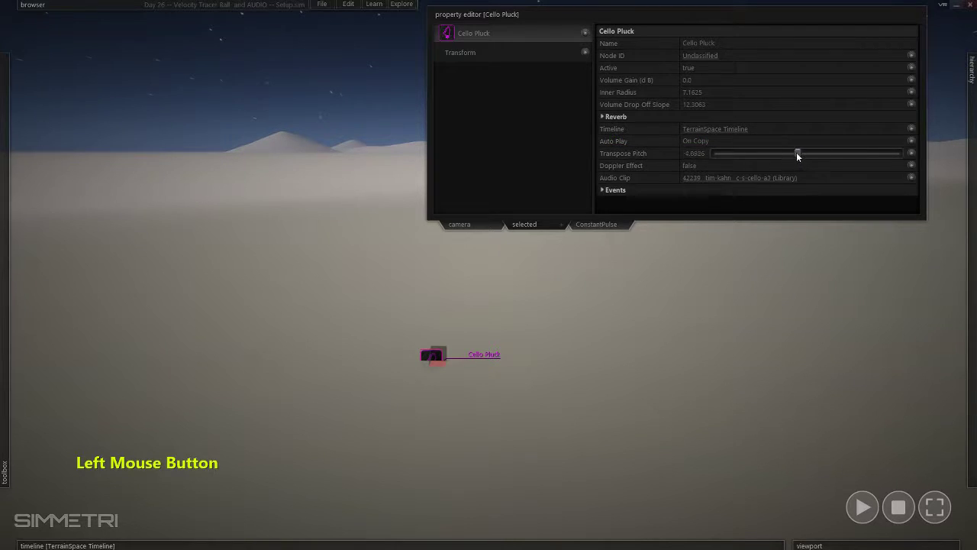
left_click_drag(791, 151, 810, 161)
left_click(802, 336)
left_click(866, 504)
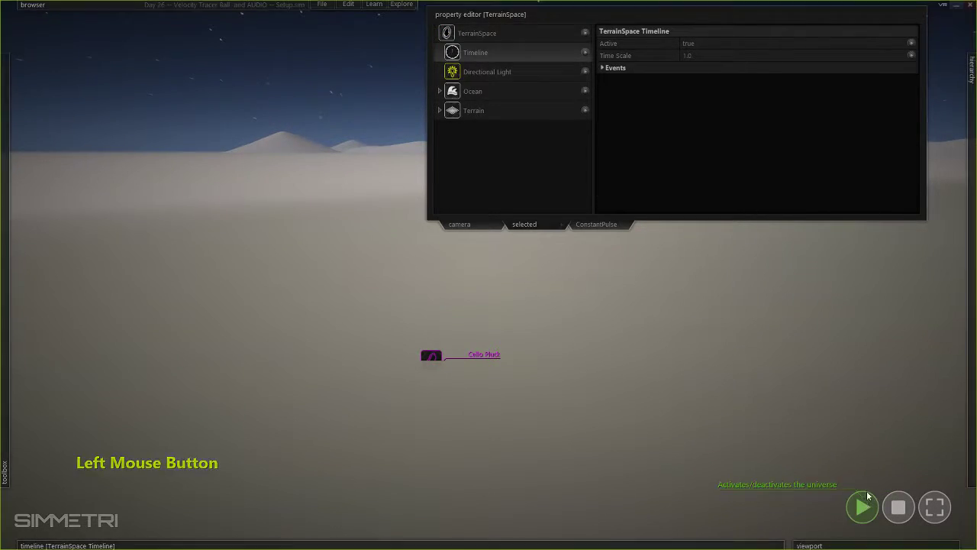
left_click(900, 507)
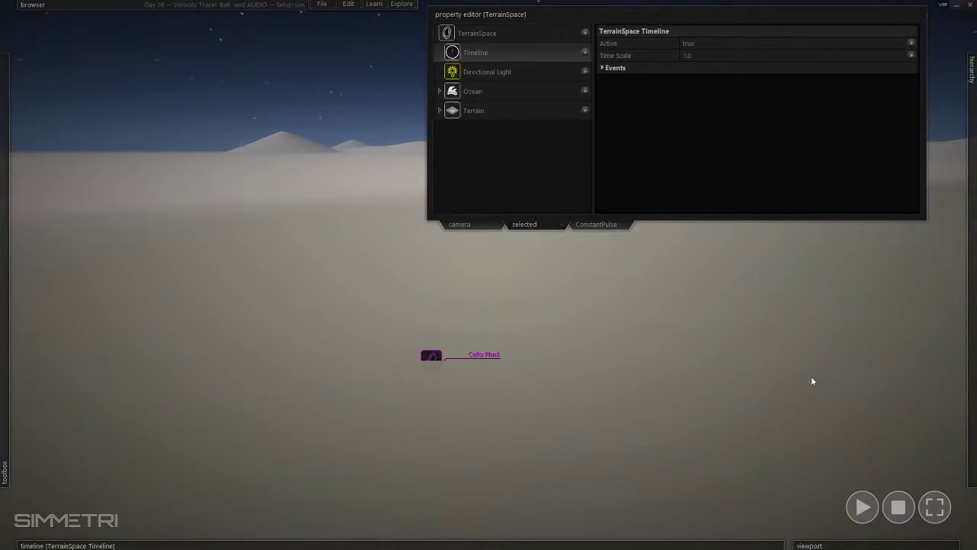
- Set the transpose pitch of the original Cello Pluck sound to 2 semitones
left_click(432, 356)
mouse_move(722, 151)
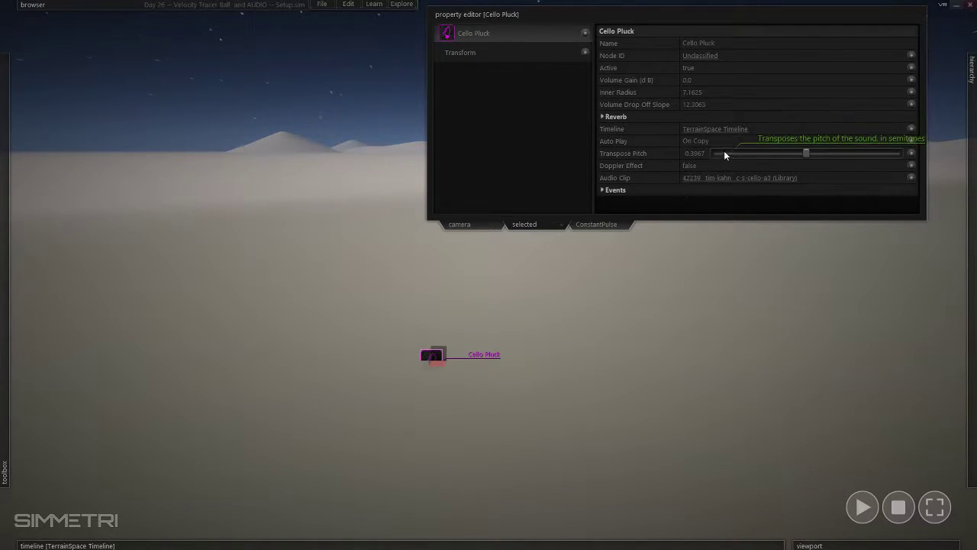
left_click(805, 153)
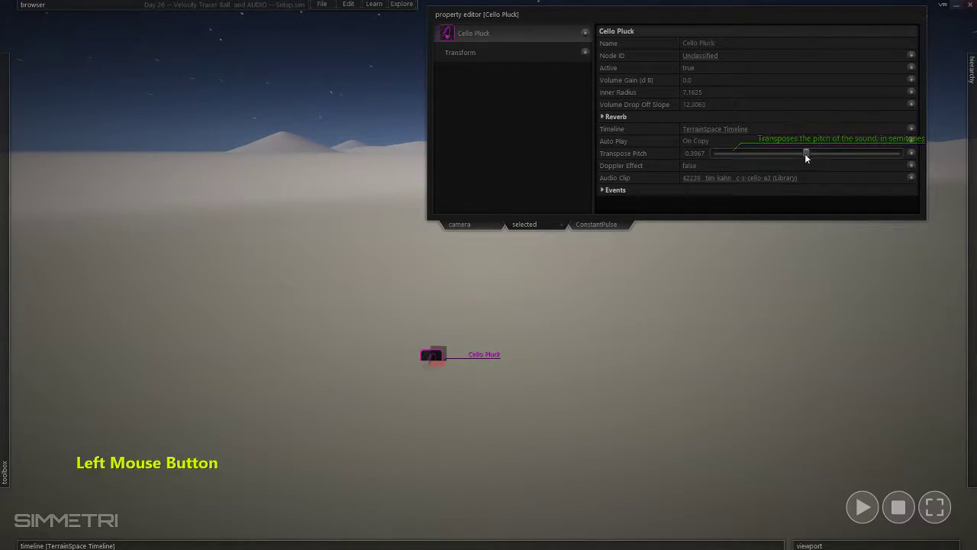
left_click(688, 154)
left_click_drag(809, 153, 812, 154)
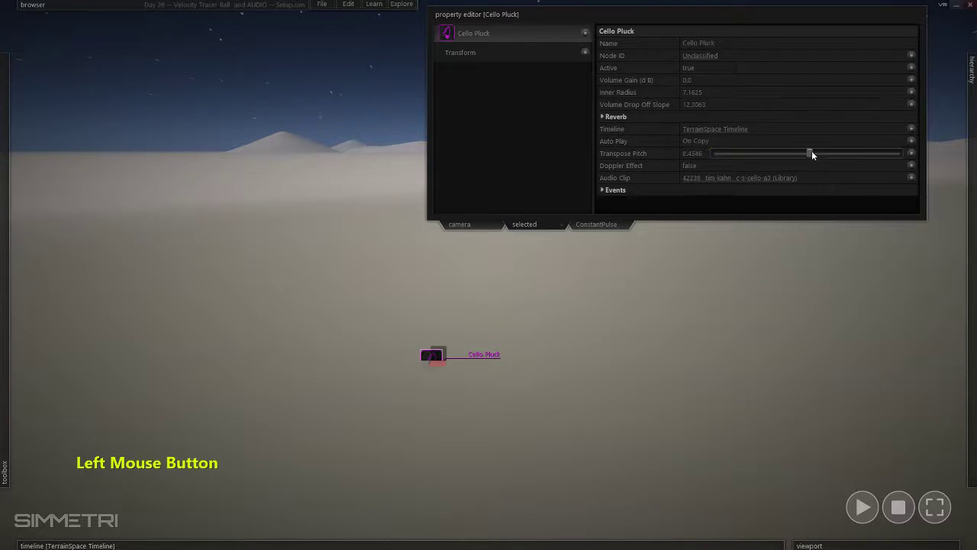
left_click(693, 154)
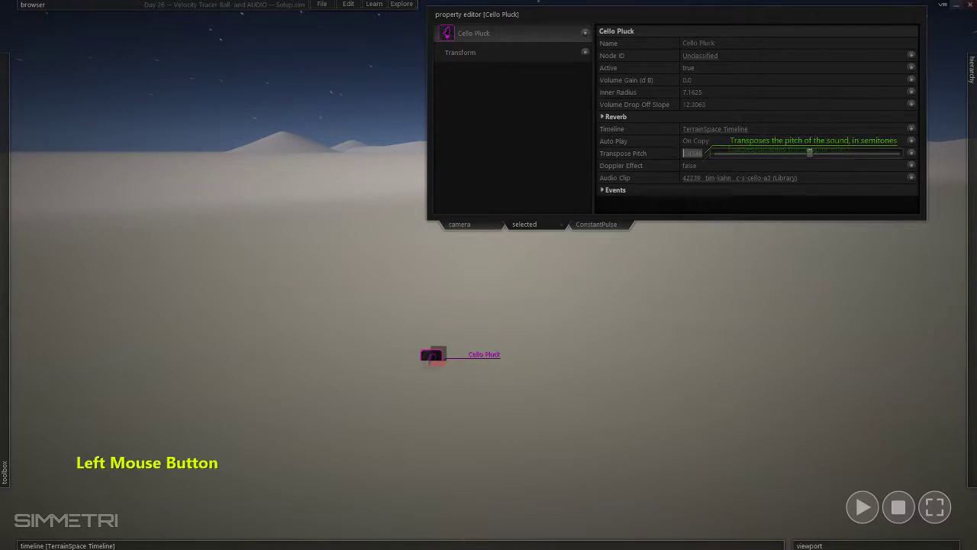
left_click(810, 154)
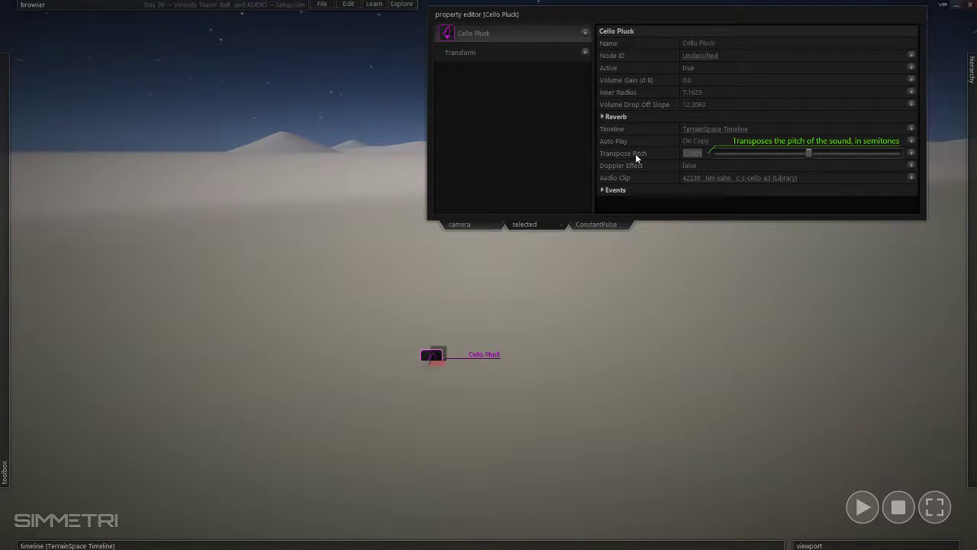
type("2")
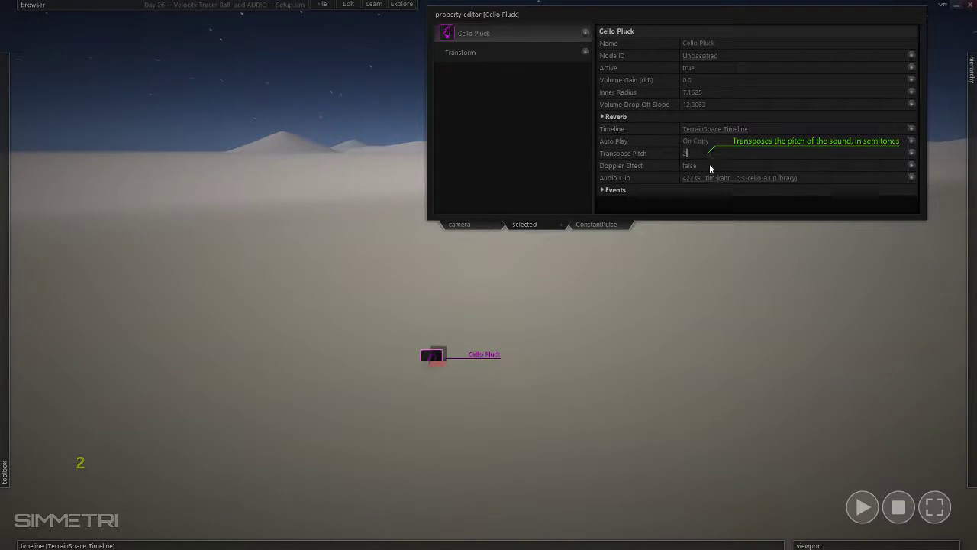
left_click(601, 359)
- Create two copies of Cello Pluck with the universe running and set the second copy's transpose pitch to 4
left_click(418, 356)
left_click_drag(419, 355, 425, 326, "alt")
left_click(412, 385)
left_click(687, 152)
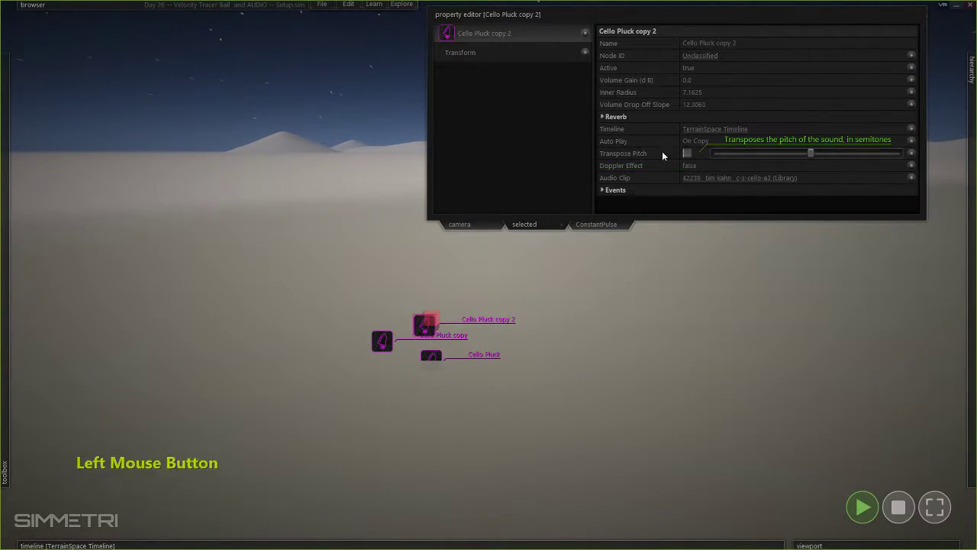
type("4")
key("Return")
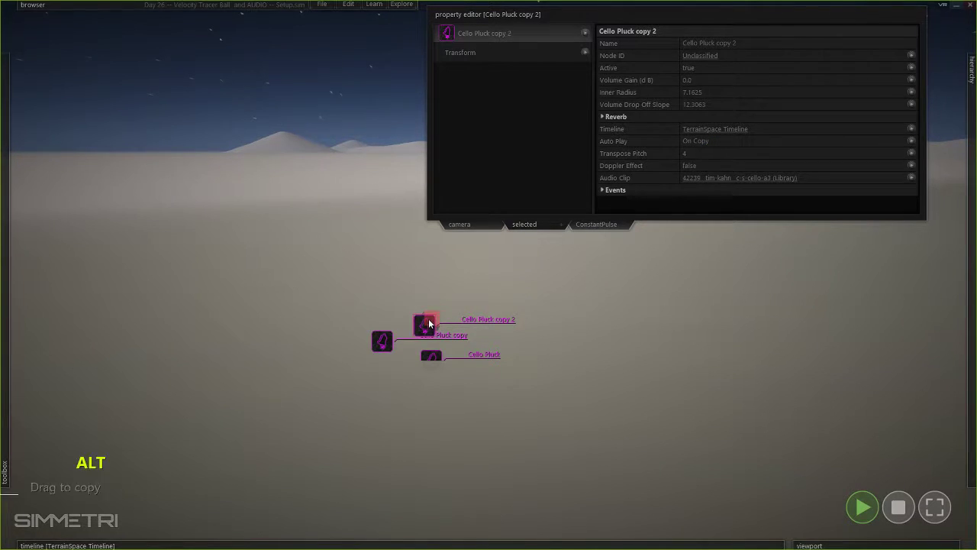
- Copy the 4-semitone Cello Pluck, set the new copy's transpose pitch to 6, and duplicate that copy above it
left_click_drag(429, 321, 390, 293, "alt")
left_click(687, 153)
type("6")
key("Return")
left_click_drag(411, 294, 470, 262, "alt")
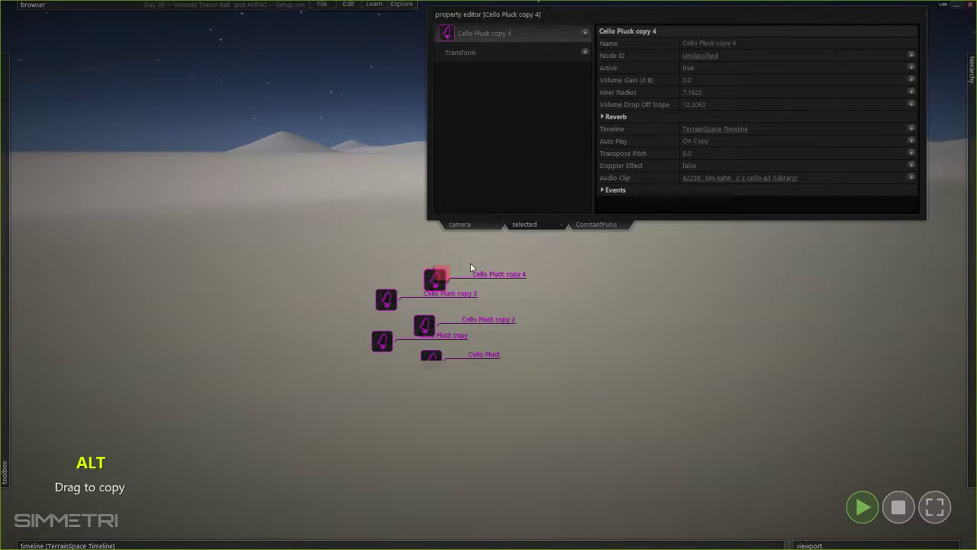
- Set the transpose pitch of Cello Pluck copy 4 to 8 and duplicate that copy above it
left_click(664, 155)
type("8")
key("Return")
left_click_drag(436, 278, 399, 260, "alt")
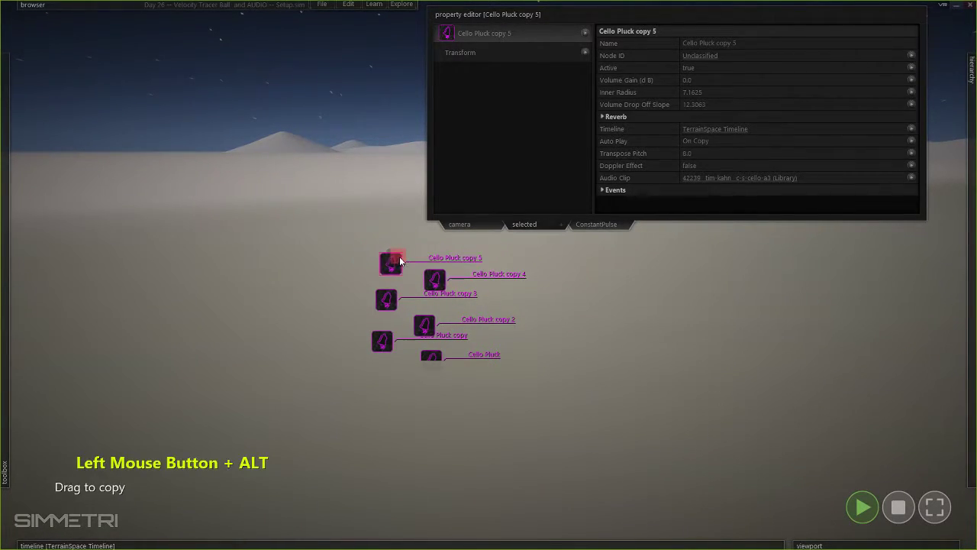
- Set the newest Cello Pluck copy's transpose pitch to 7, add another copy at 9, and duplicate that one beside it
left_click(673, 154)
type("7")
left_click_drag(394, 264, 429, 246, "alt")
left_click(670, 154)
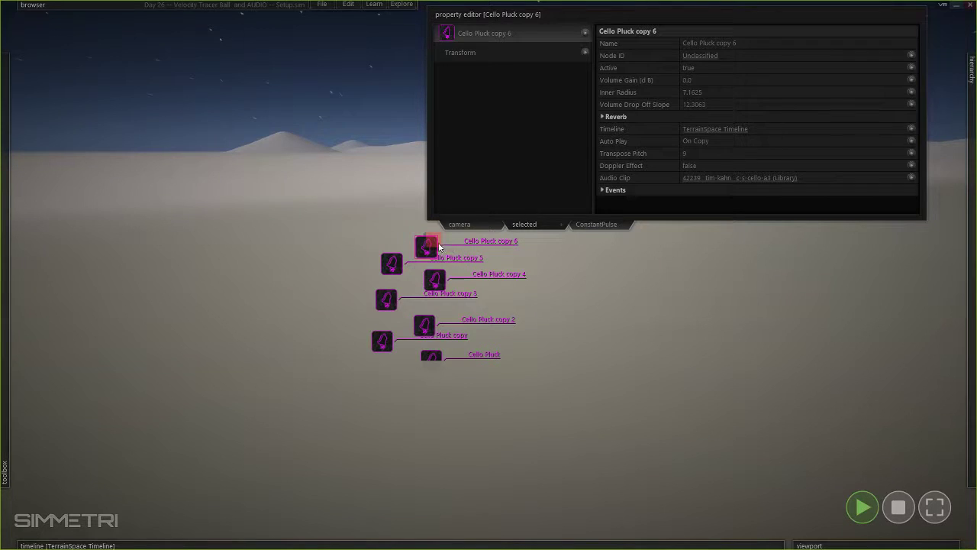
left_click_drag(439, 246, 397, 239, "alt")
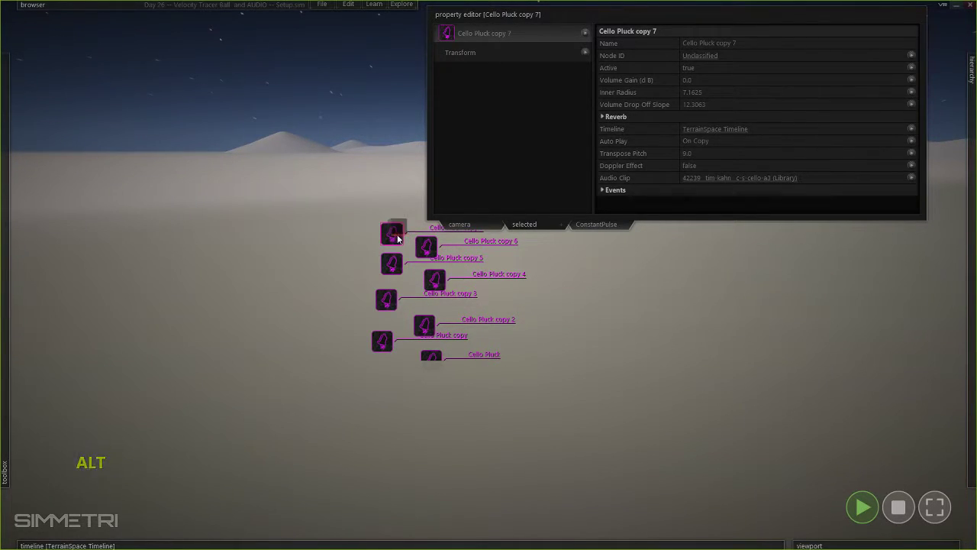
- Delete all the Cello Pluck copies, keeping only the original Cello Pluck sound
left_click(511, 259)
key("e")
key("w")
right_click_drag(512, 259, 514, 258)
left_click_drag(514, 258, 407, 382)
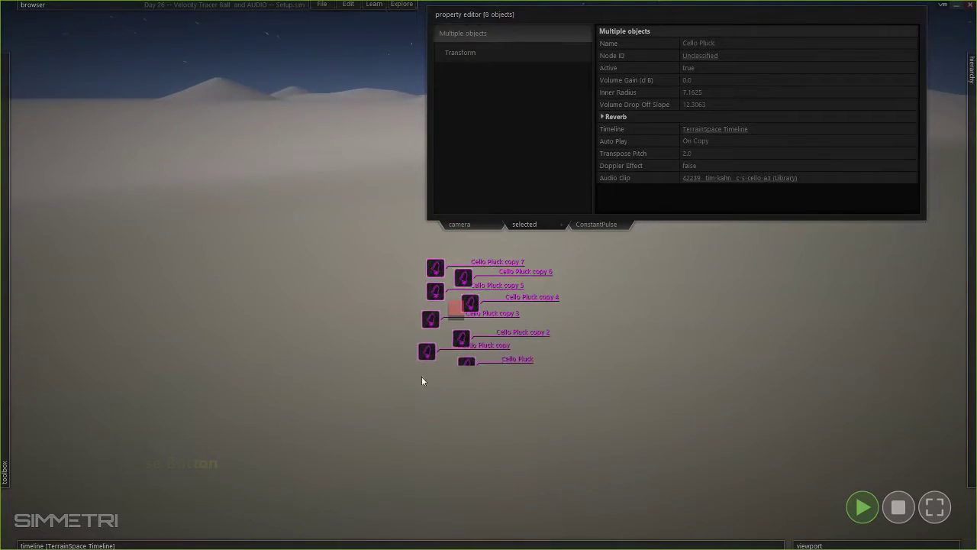
left_click(407, 382)
mouse_move(974, 284)
left_click(875, 254)
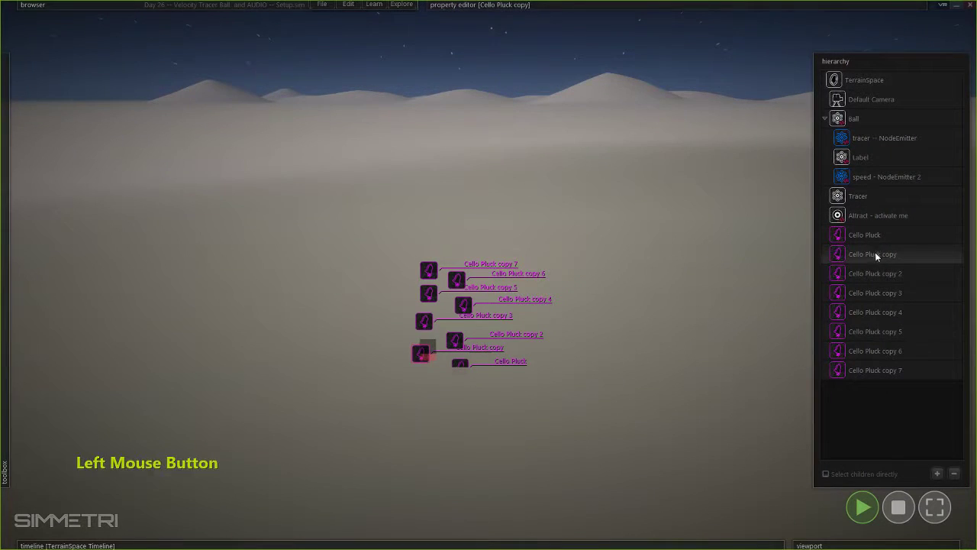
left_click(909, 368, "shift")
left_click(954, 474)
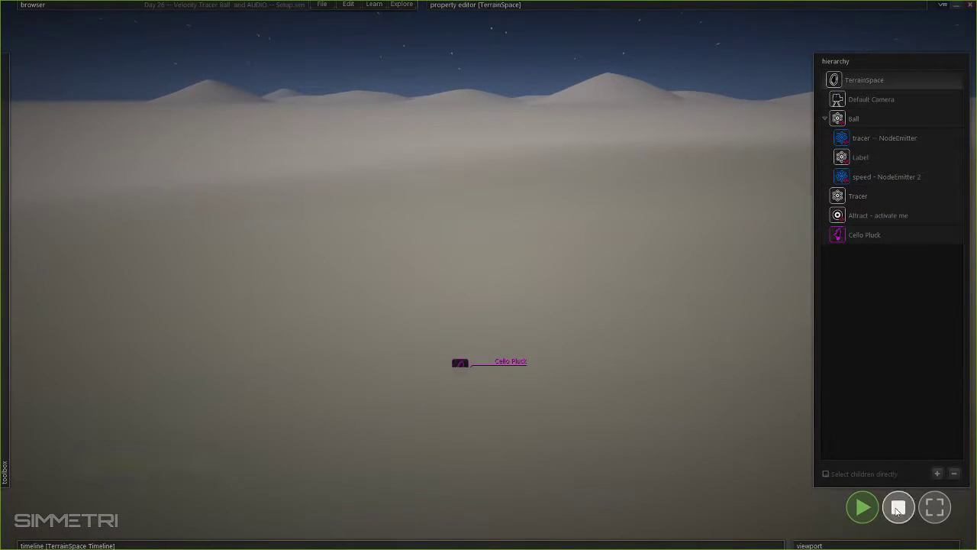
- Look at the remaining Cello Pluck up close and check its audio clip in the TerrainSpace library
key("w")
right_click_drag(621, 362, 594, 309)
key("a")
key("d")
key("a")
key("d")
key("w")
key("s")
key("e")
key("w")
mouse_move(489, 275)
right_mouse_down()
mouse_move(451, 324)
mouse_move(489, 274)
right_mouse_up()
key("s")
key("ctrl")
right_click_drag(488, 274, 489, 274, "ctrl")
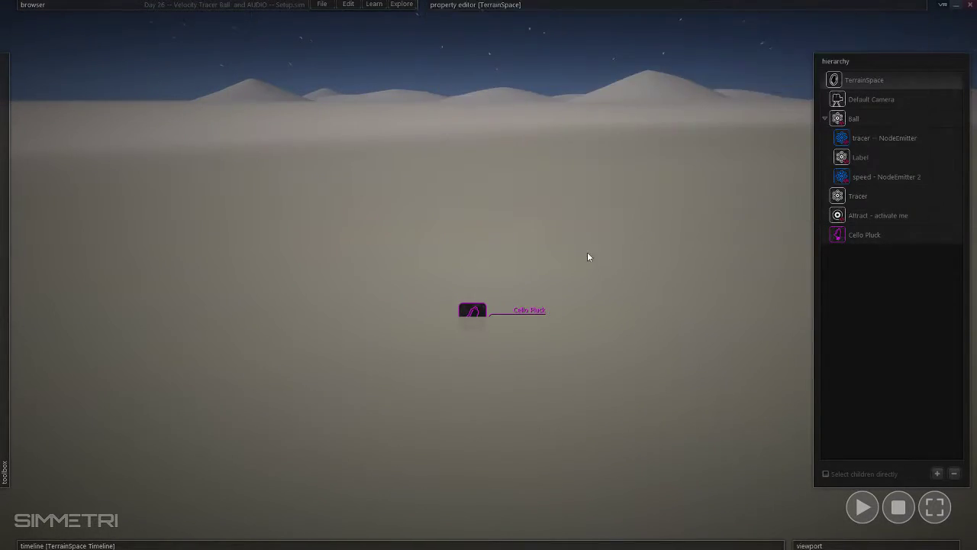
right_click_drag(576, 238, 608, 267)
mouse_move(224, 4)
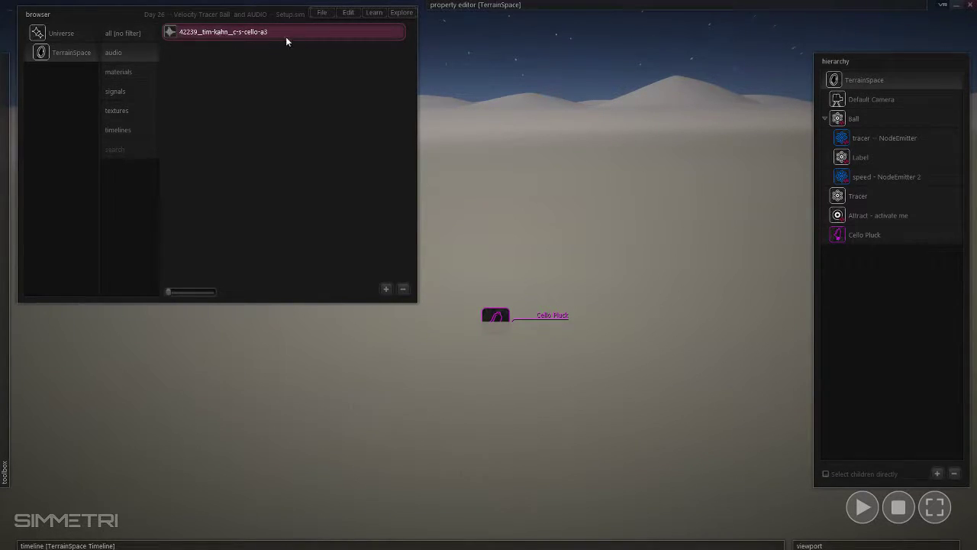
- Select Cello Pluck and review its Transpose Pitch and Auto Play options, keeping Auto Play at On Copy
mouse_move(489, 6)
left_click(496, 316)
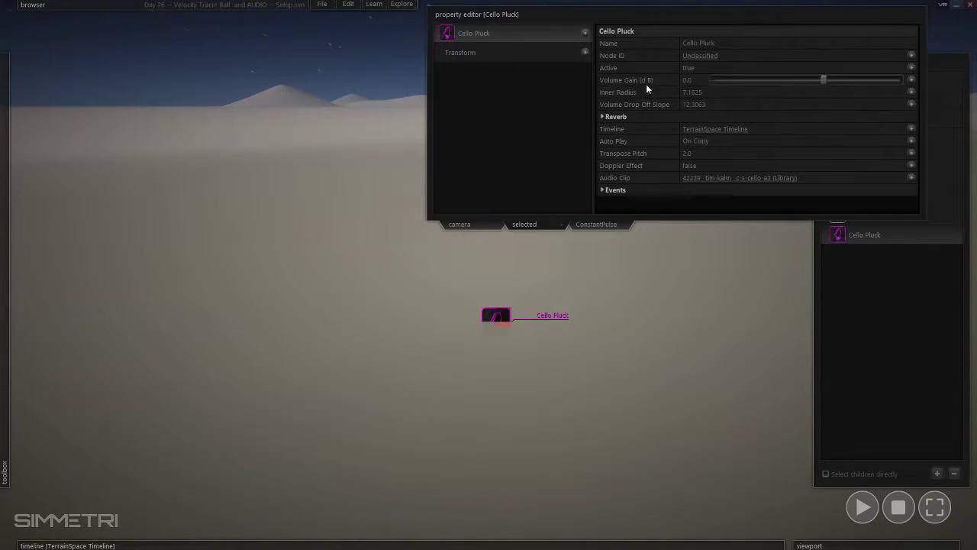
mouse_move(702, 180)
mouse_move(839, 157)
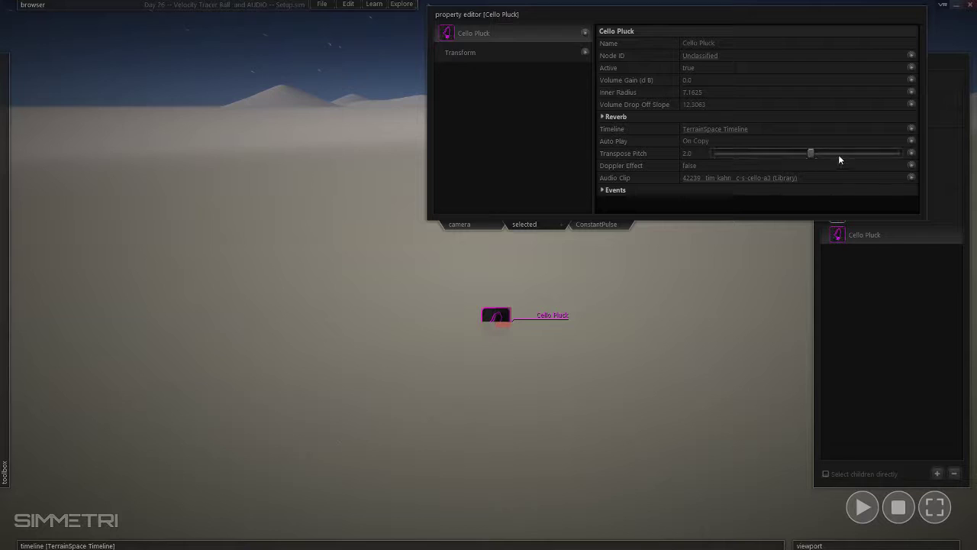
mouse_move(613, 141)
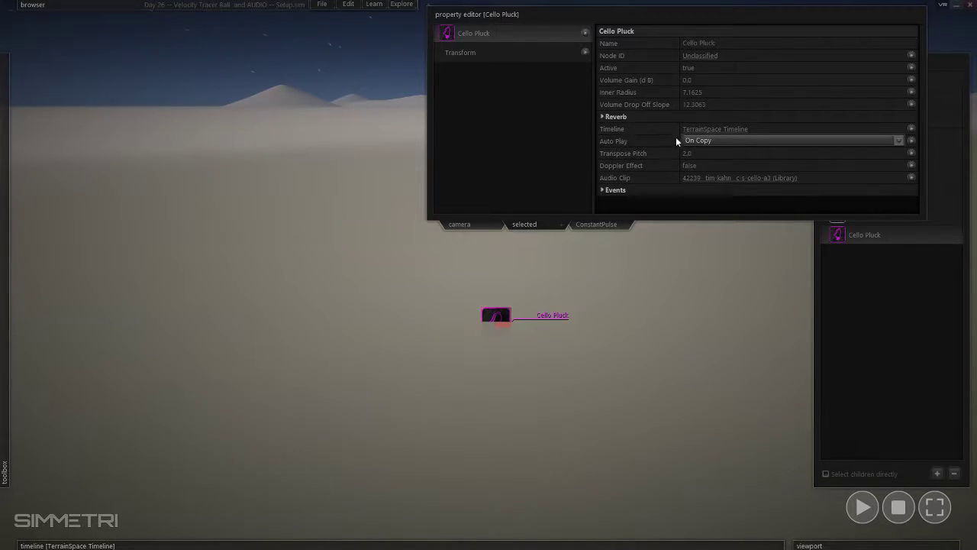
left_click(702, 142)
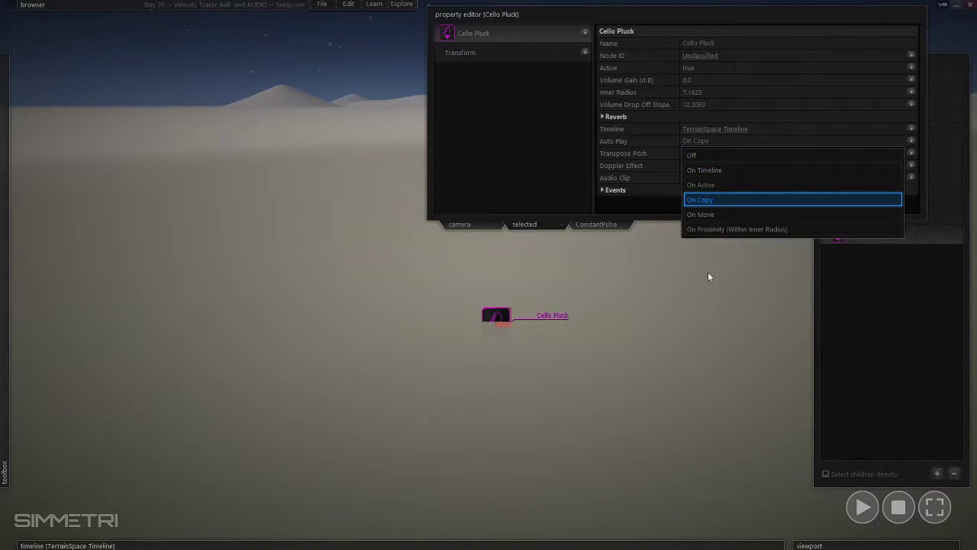
left_click(704, 199)
left_click(620, 7)
- Locate the Ball labelled Pitch ~ Speed in the scene and select it and its tracer and speed emitters for inspection
key("d")
mouse_move(488, 275)
right_mouse_down()
mouse_move(531, 245)
mouse_move(649, 238)
mouse_move(652, 218)
mouse_move(580, 254)
mouse_move(569, 114)
mouse_move(535, 294)
mouse_move(488, 378)
mouse_move(488, 191)
mouse_move(510, 188)
mouse_move(492, 267)
mouse_move(520, 260)
mouse_move(516, 100)
mouse_move(515, 190)
mouse_move(536, 193)
mouse_move(519, 236)
mouse_move(533, 194)
mouse_move(531, 283)
mouse_move(547, 266)
right_mouse_up()
key("s")
key("f")
key("a")
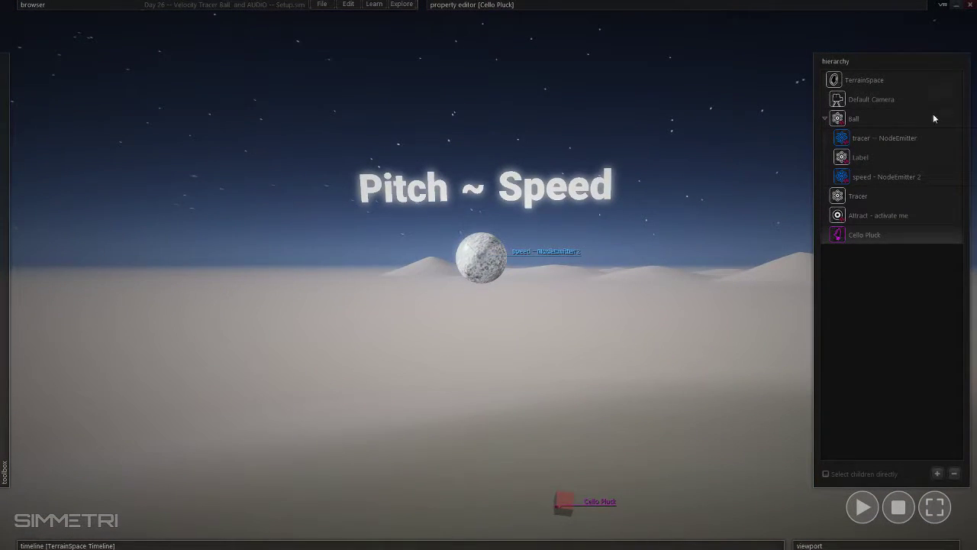
left_click(888, 123)
key("a")
right_click_drag(649, 229, 720, 214)
key("w")
right_click_drag(594, 229, 594, 284, "ctrl")
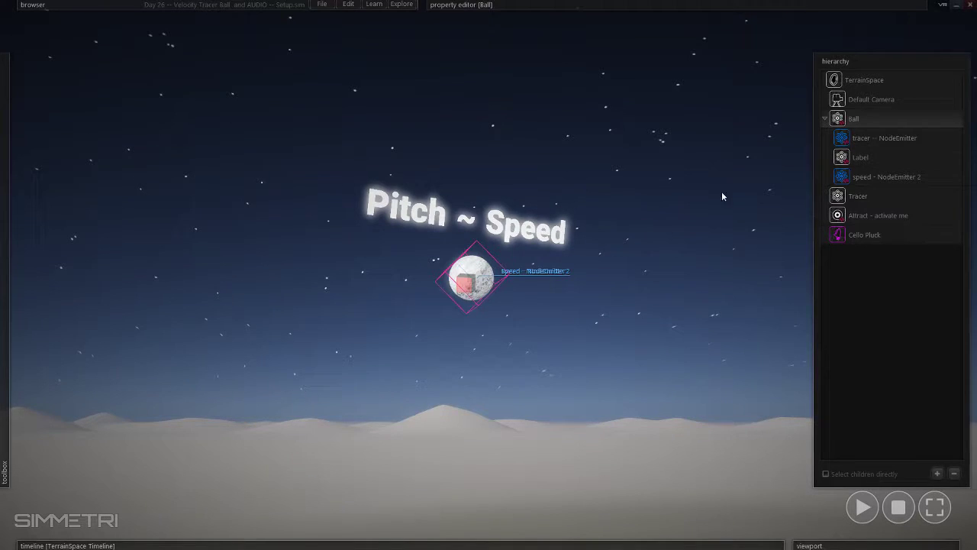
left_click(890, 138)
left_click(861, 180)
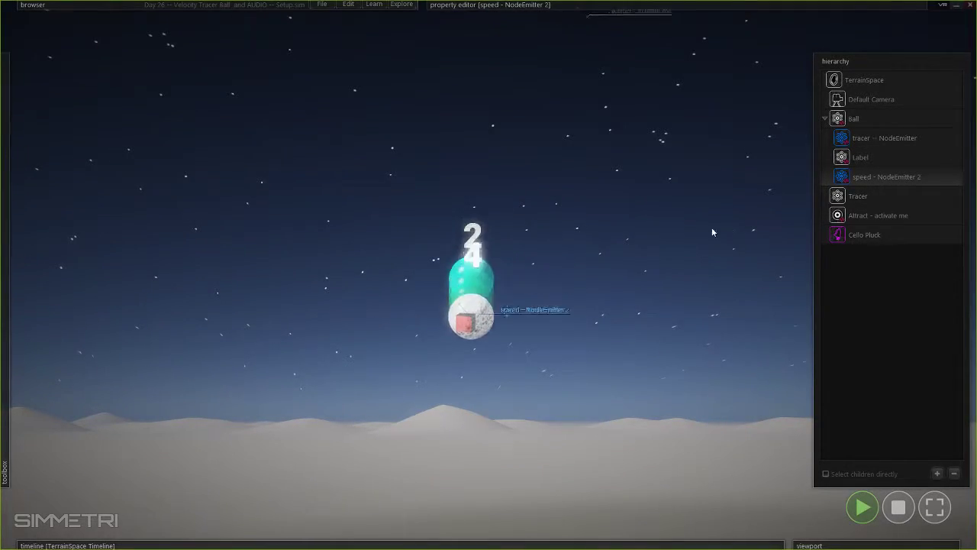
- Watch the falling ball's coloured tracer and speed numbers in the running universe, pausing it along the way, and stop the simulation
right_click_drag(528, 464, 540, 463)
key("space")
right_click_drag(702, 328, 703, 374)
key("a")
key("s")
right_click_drag(606, 366, 664, 400)
key("a")
key("space")
right_click_drag(571, 322, 568, 319)
key("w")
key("d")
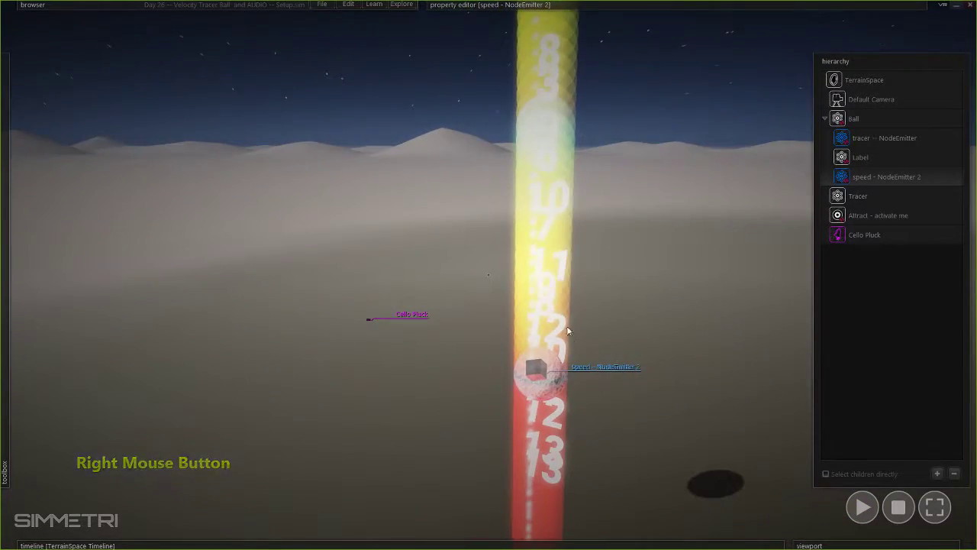
right_click_drag(694, 380, 717, 412, "ctrl")
key("s")
key("e")
key("w")
key("s")
left_click(904, 513)
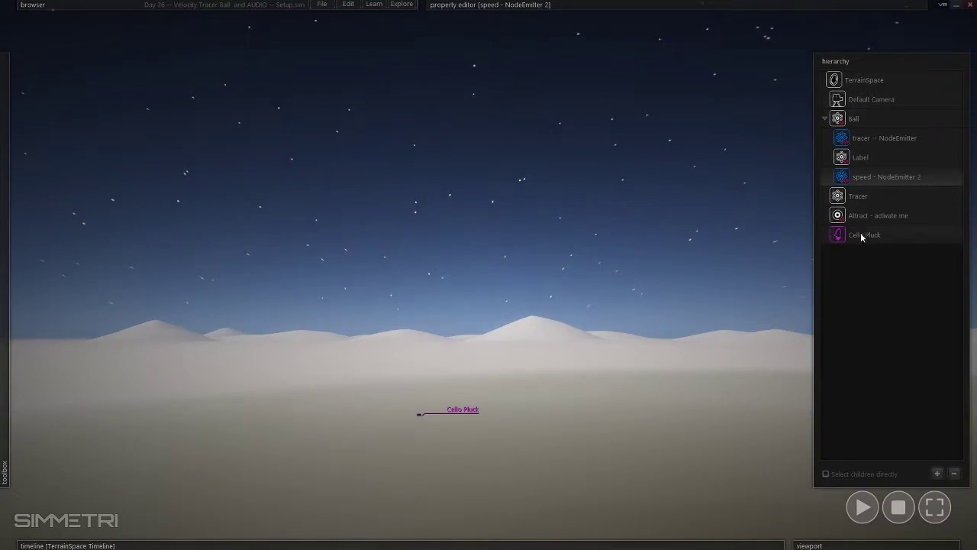
- Open the tracer NodeEmitter's code and examine the obj.color assignment in its onEmit function
left_click(855, 140)
right_click(855, 141)
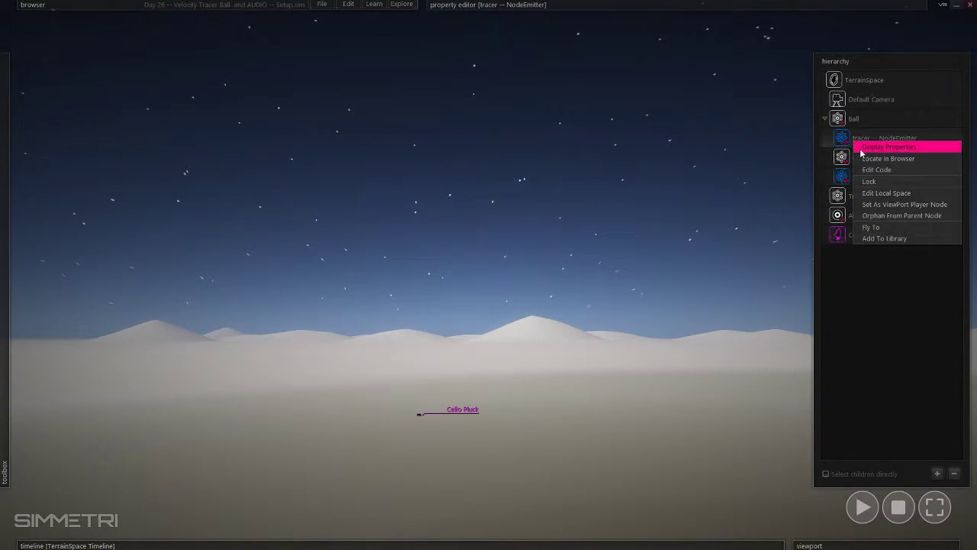
left_click(890, 170)
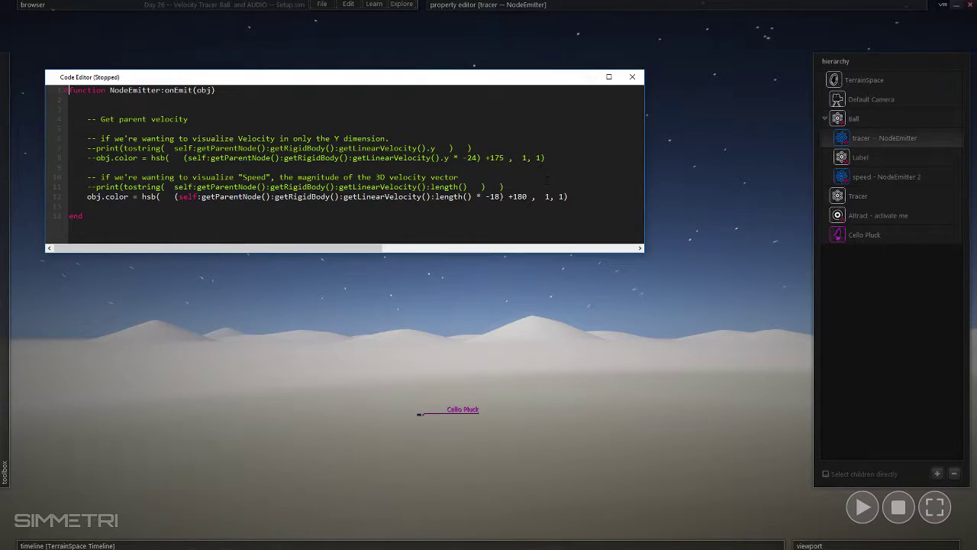
left_click_drag(86, 197, 571, 196)
left_click(554, 207)
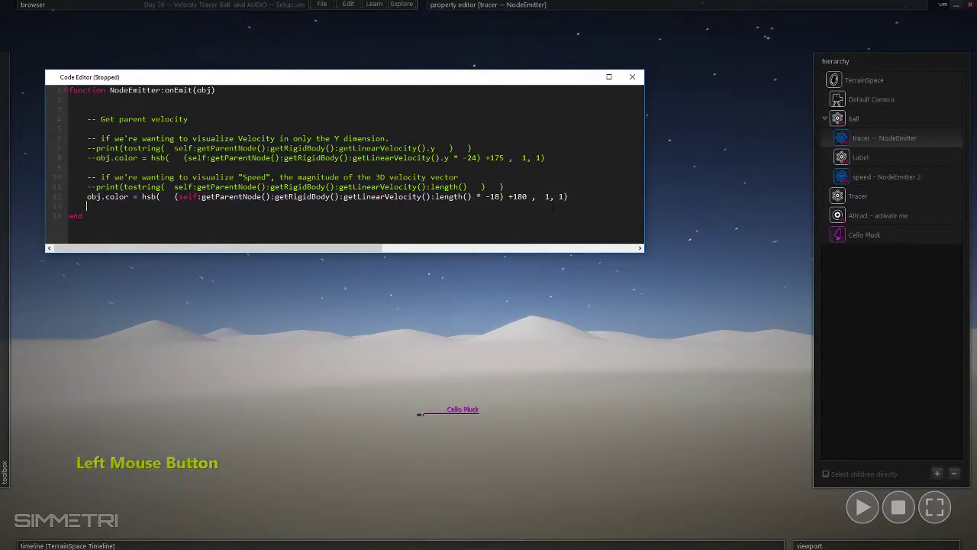
left_click_drag(87, 196, 129, 197)
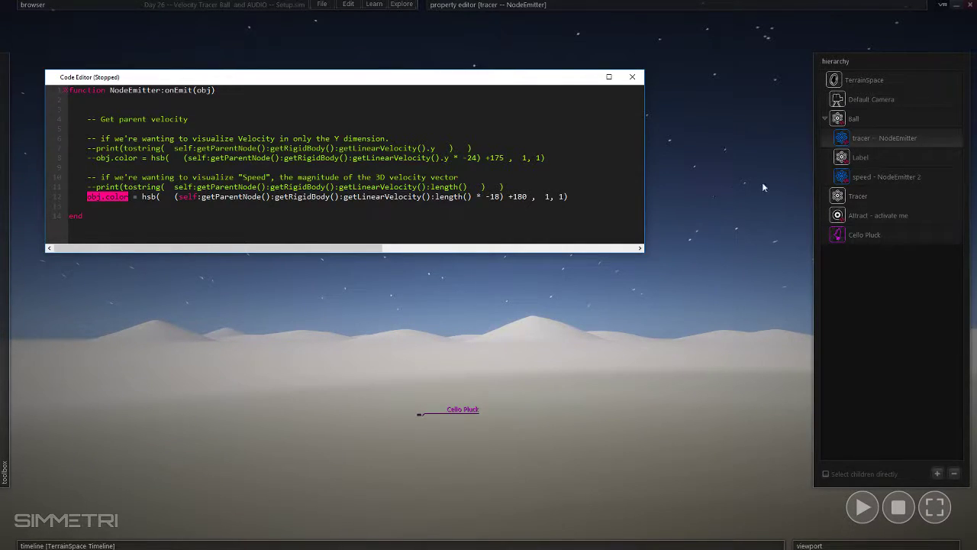
left_click(92, 196)
left_click(174, 186)
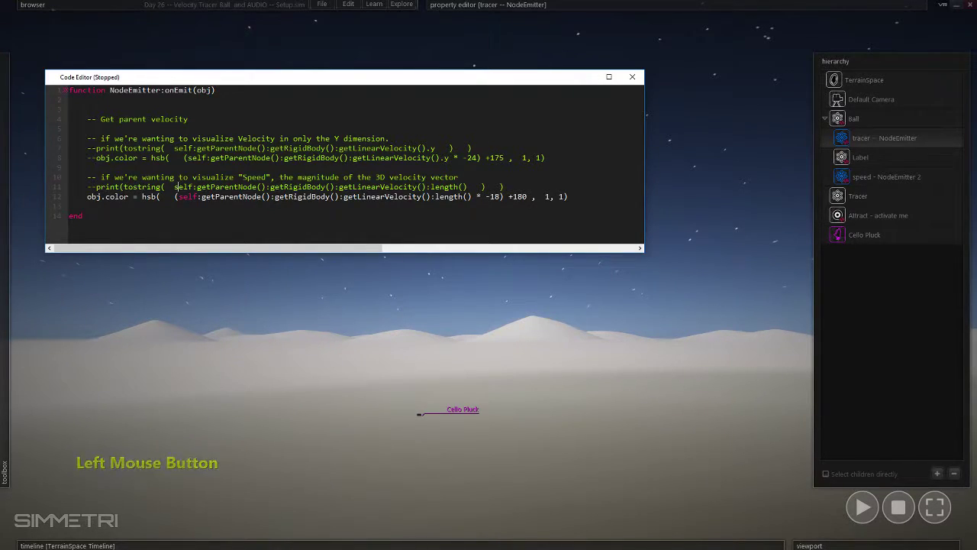
- Examine the hsb() call on the obj.color line, including its saturation and brightness arguments
mouse_move(128, 197)
left_mouse_down()
mouse_move(109, 197)
mouse_move(160, 197)
mouse_move(138, 197)
left_mouse_up()
left_click(118, 207)
left_click(123, 208)
left_click(155, 206)
left_click_drag(565, 197, 170, 197)
left_click(87, 206)
left_click_drag(564, 197, 558, 197)
left_click(547, 197)
left_click(565, 196)
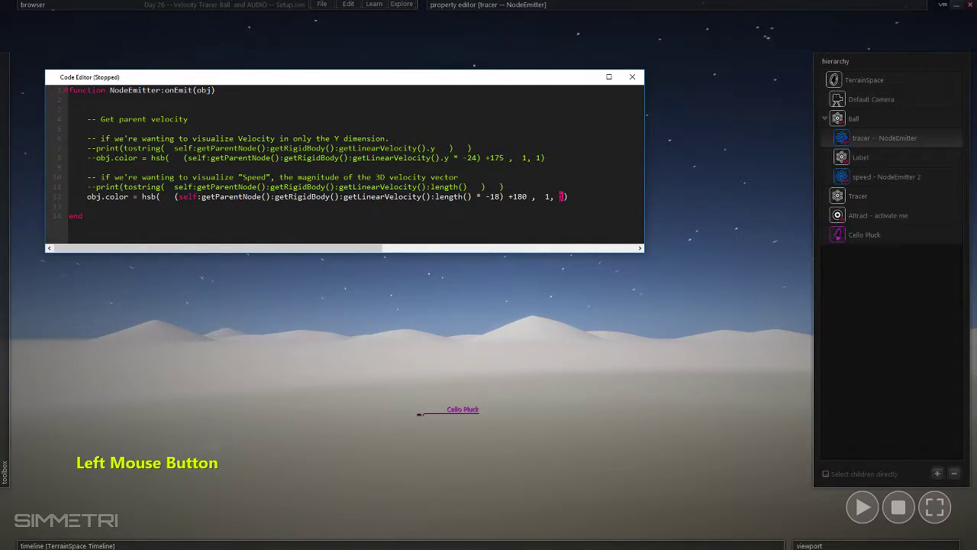
double_click(547, 197)
left_click(560, 196)
- Examine the hue argument of the hsb() call, from the parent's linear velocity length through the * -18 and +180 scaling
left_click_drag(564, 197, 182, 197)
left_click(531, 197)
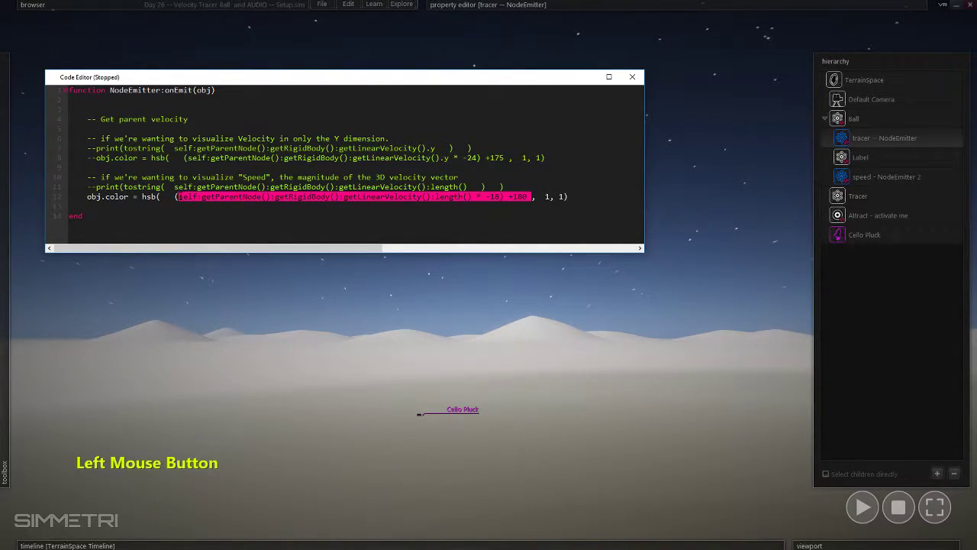
left_click(527, 198)
left_click_drag(528, 197, 178, 197)
left_click(473, 197)
left_click(384, 197)
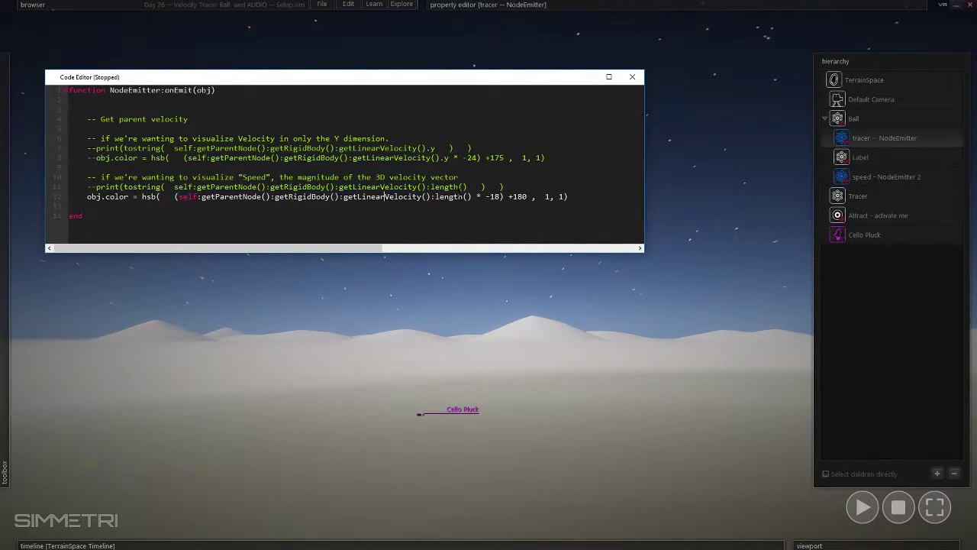
left_click_drag(473, 197, 68, 206)
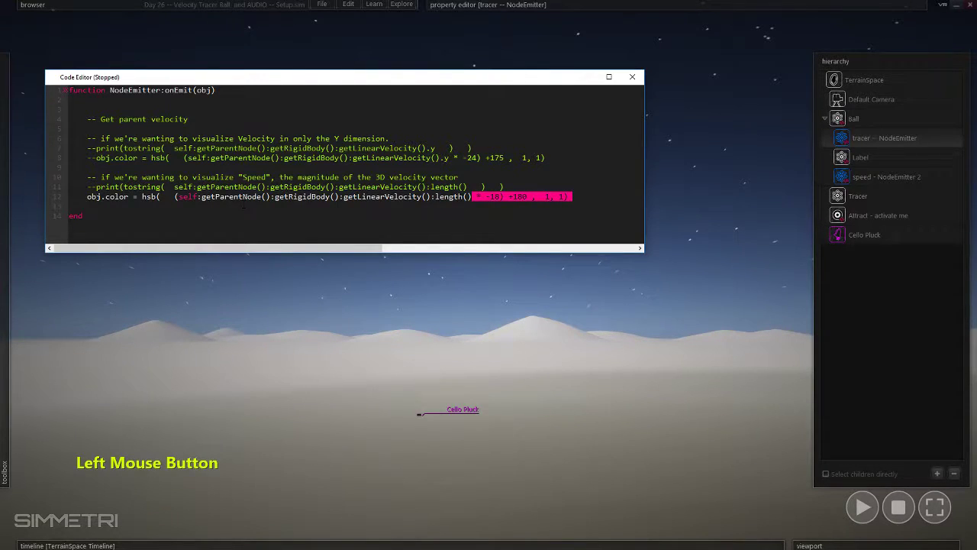
left_click(89, 206)
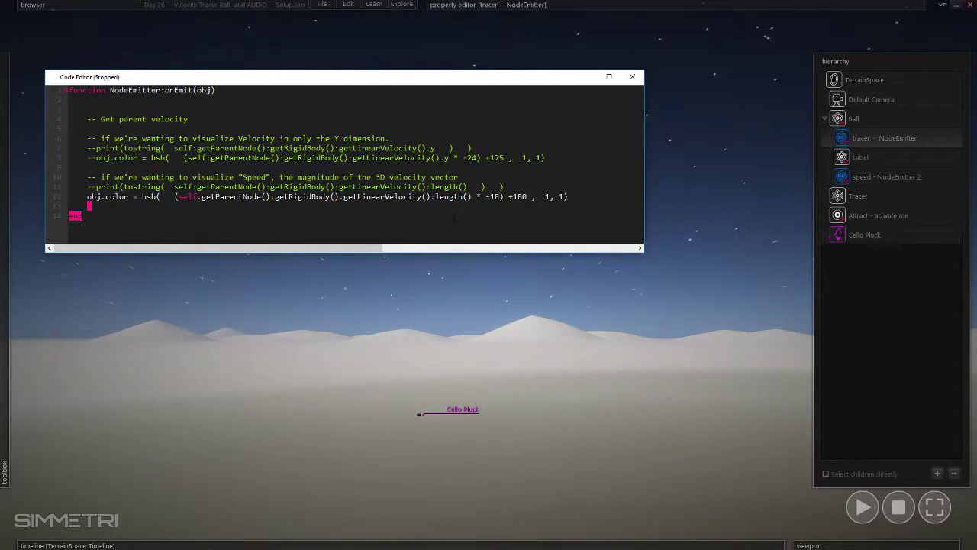
- Copy the expression self:getParentNode():getRigidBody():getLinearVelocity():length() from the tracer code, review onEmit, and close the code editor
left_click_drag(473, 197, 181, 200)
key("ctrl+c")
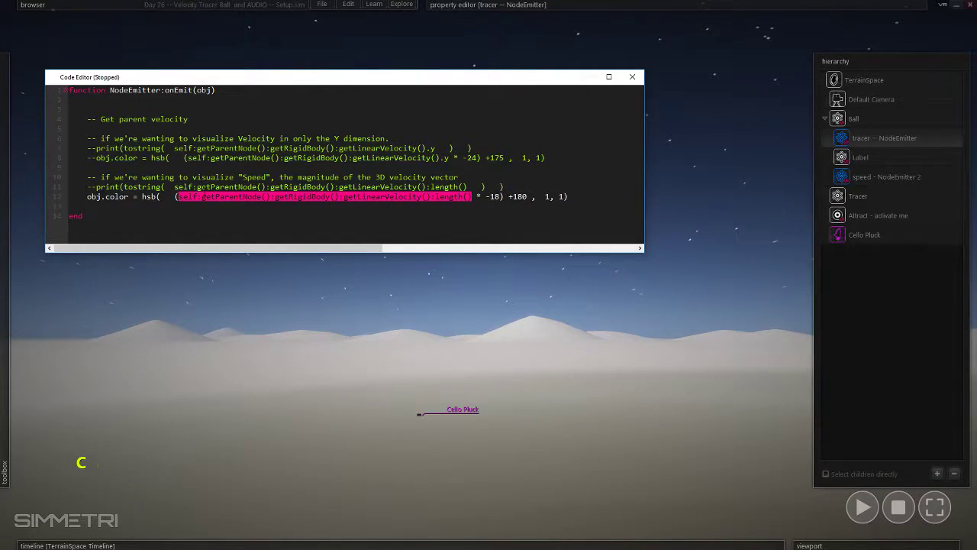
left_click(467, 206)
left_click_drag(472, 197, 182, 200)
left_click_drag(165, 96, 192, 91)
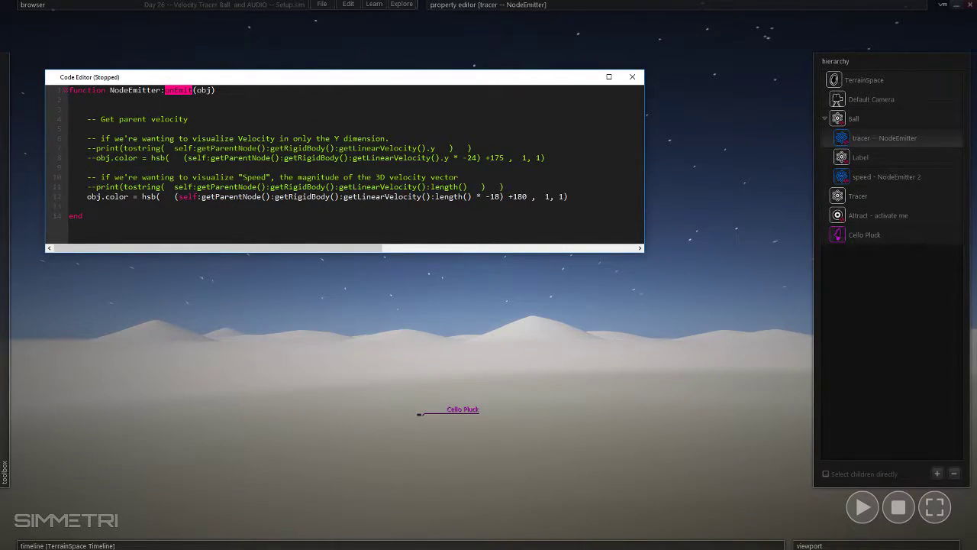
left_click(632, 77)
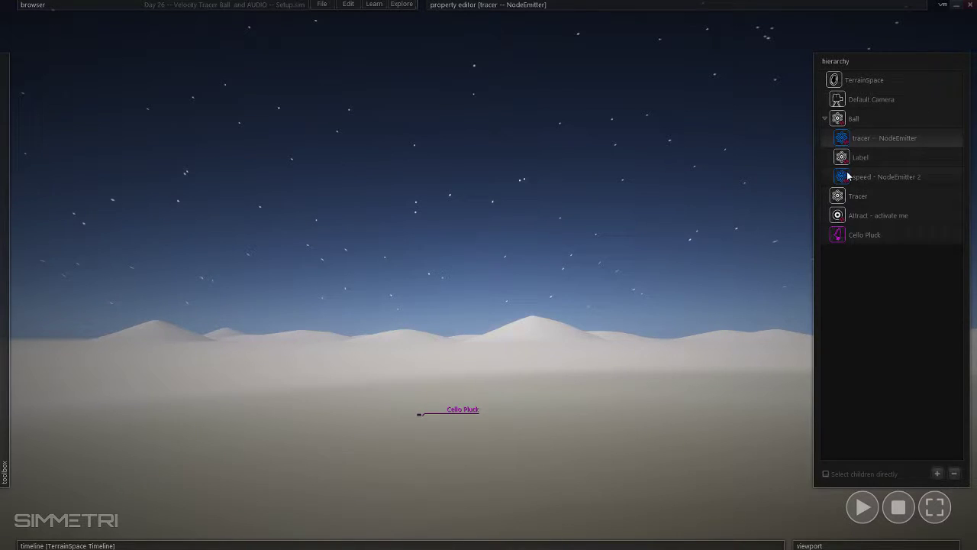
- Review the tracer NodeEmitter's emit rate and its ConstantPulse signal in the properties
double_click(840, 138)
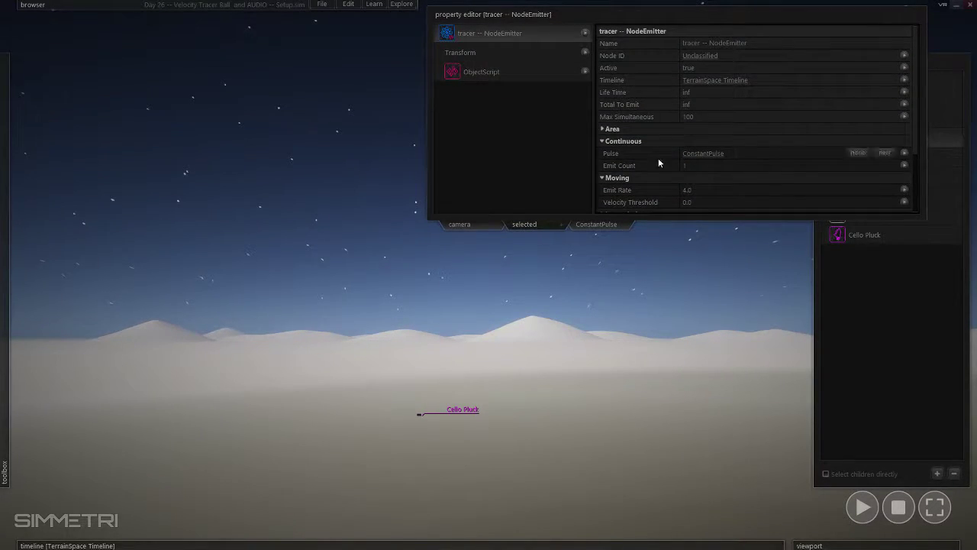
left_click(687, 189)
left_click(722, 151)
left_click(603, 224)
left_click(542, 226)
left_click(764, 21)
- Duplicate the tracer NodeEmitter as a separate top-level node outside the Ball
left_click(899, 287)
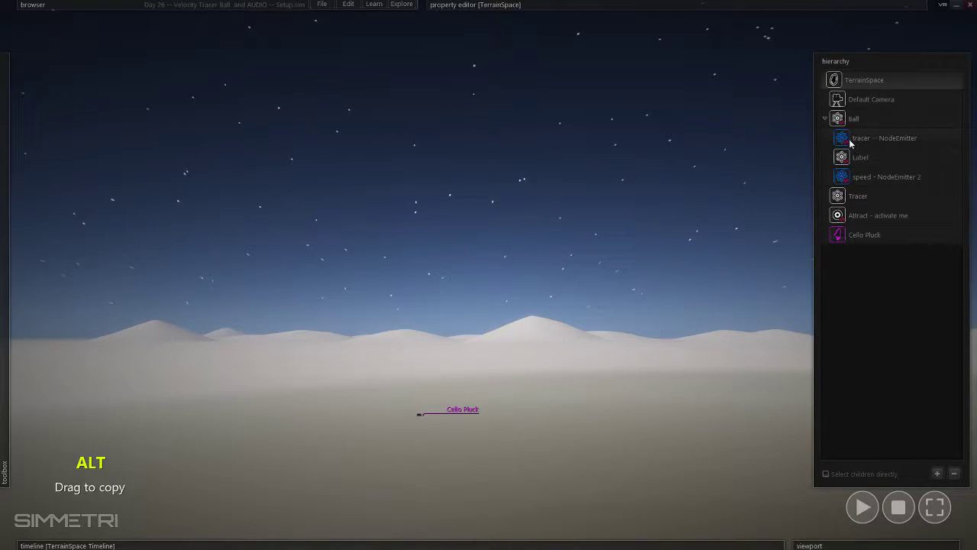
left_click_drag(858, 138, 655, 473, "alt")
left_click(714, 409)
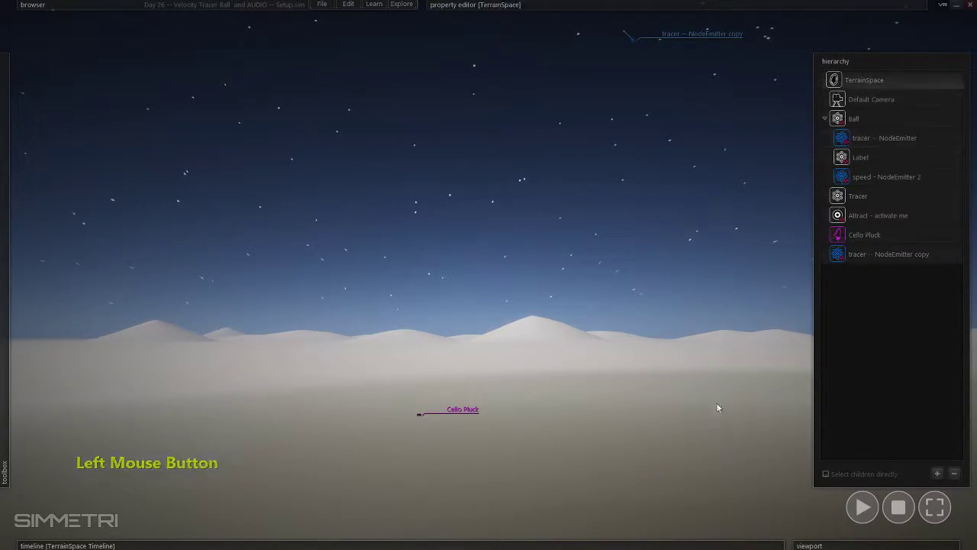
- Rename the top-level tracer emitter copy to "Sound -- NodeEmitter copy"
left_click(872, 257)
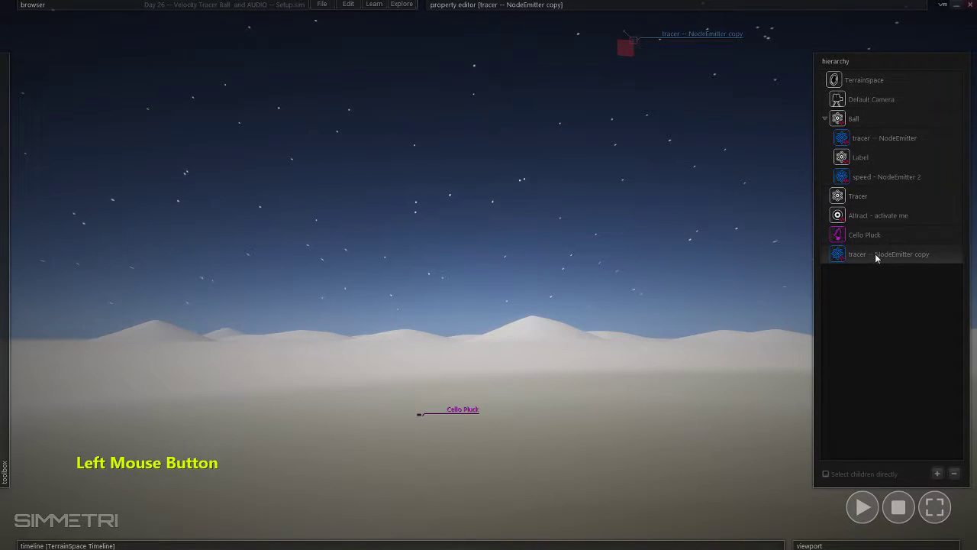
mouse_move(630, 21)
left_click_drag(702, 43, 672, 43)
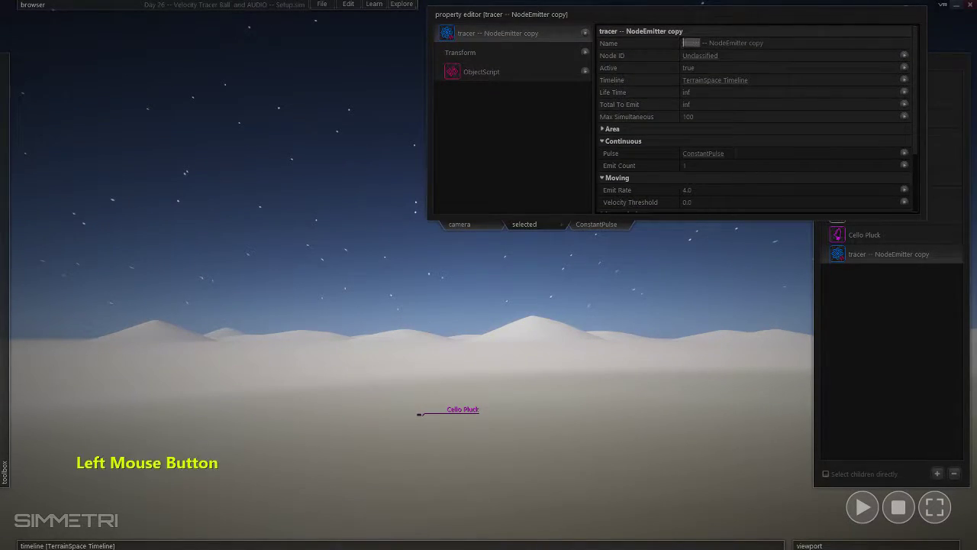
type("Sound")
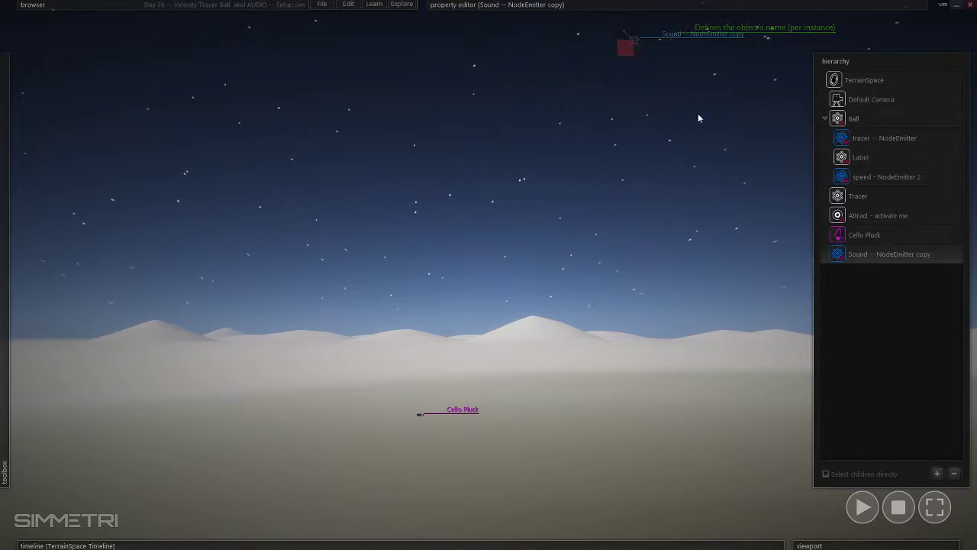
- Nest the Sound NodeEmitter inside the Ball, alongside the tracer, Label and speed nodes
left_click(863, 257)
mouse_move(859, 255)
left_mouse_down()
mouse_move(898, 181)
mouse_move(865, 142)
mouse_move(862, 121)
left_mouse_up()
left_click(863, 197)
left_click(860, 178)
left_click(861, 158)
left_click(862, 141)
left_click(871, 200)
left_click(868, 197)
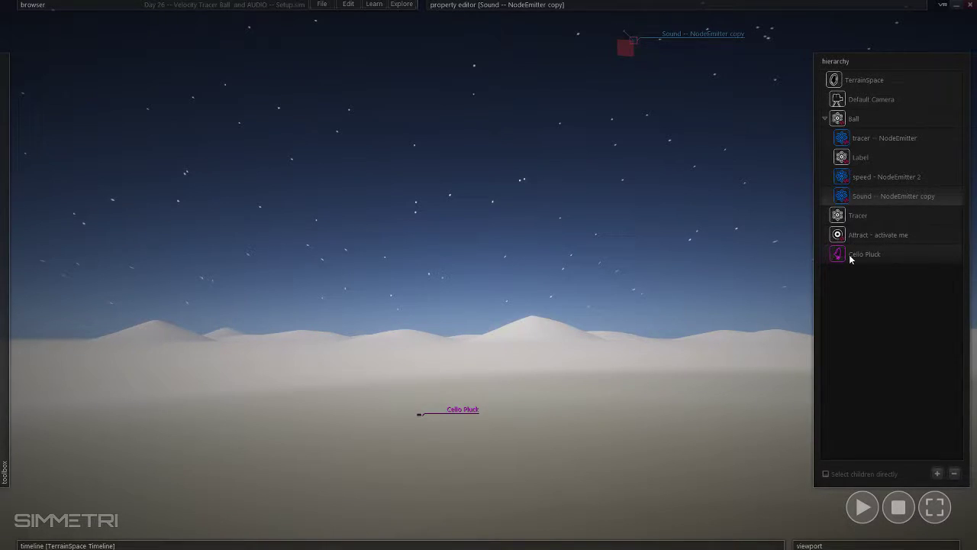
- Set the Sound NodeEmitter's Sample to the Cello Pluck node instead of Tracer
left_click(853, 178)
left_click(869, 197)
mouse_move(605, 4)
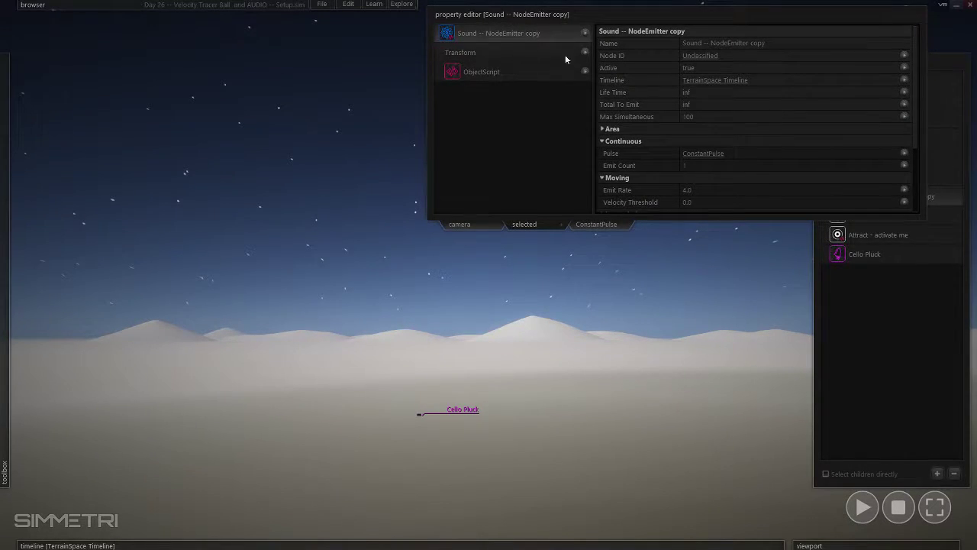
scroll(624, 115, "down", 2)
scroll(618, 129, "down", 3)
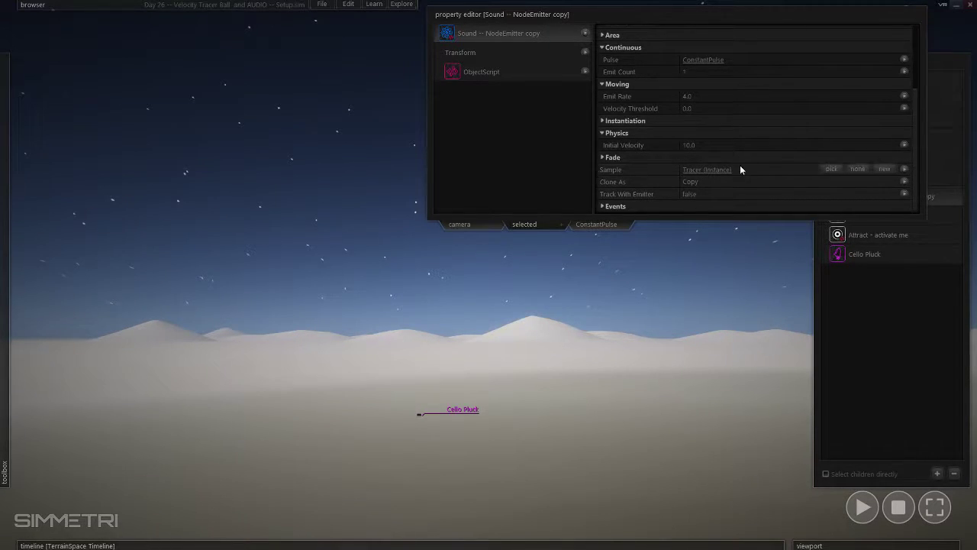
left_click(829, 169)
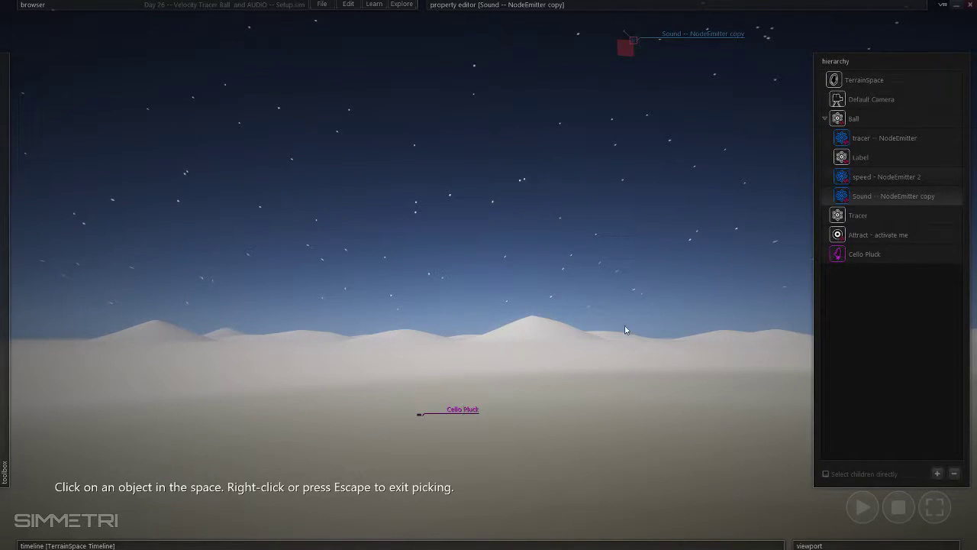
left_click(856, 256)
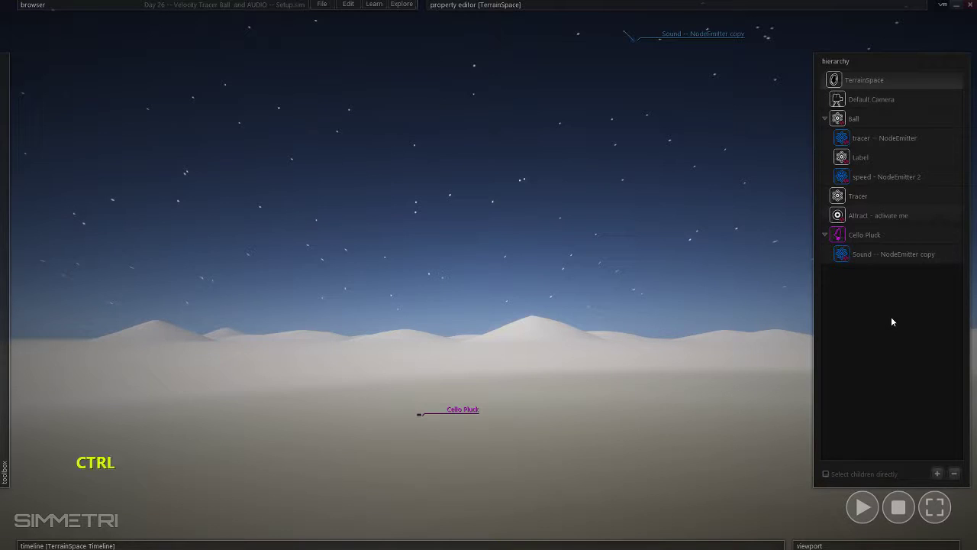
- Undo the Sound NodeEmitter's move under Cello Pluck and check its Sample property
key("ctrl+z")
left_click(865, 199)
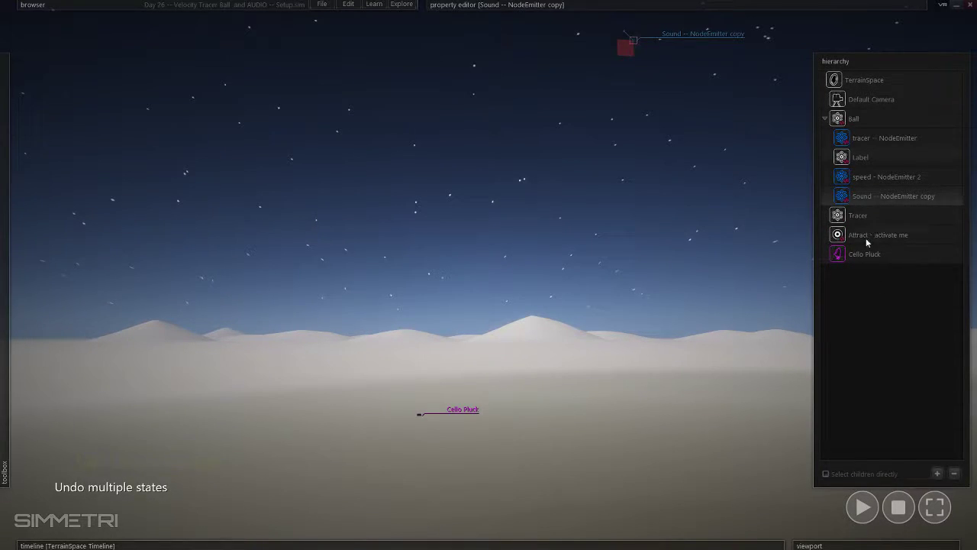
mouse_move(692, 114)
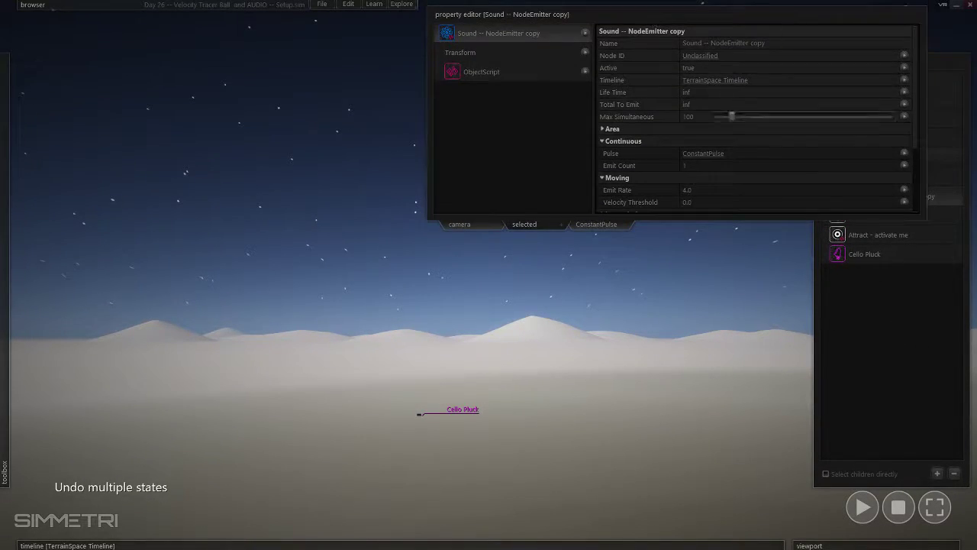
scroll(642, 175, "down", 3)
left_click(899, 185)
left_click(898, 197)
mouse_move(633, 151)
scroll(626, 172, "down", 3)
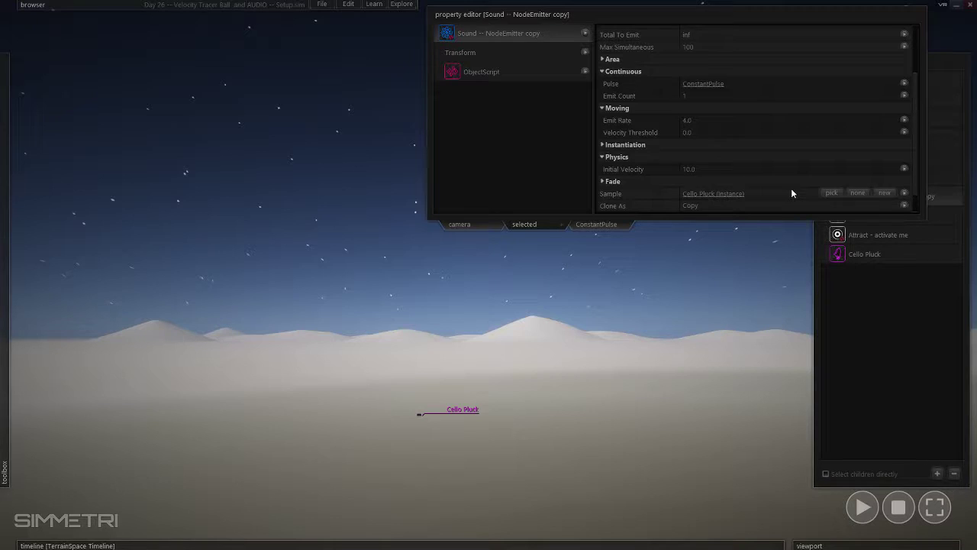
- Pick Cello Pluck once more as the Sound NodeEmitter's Sample and review its emit rate
left_click(831, 192)
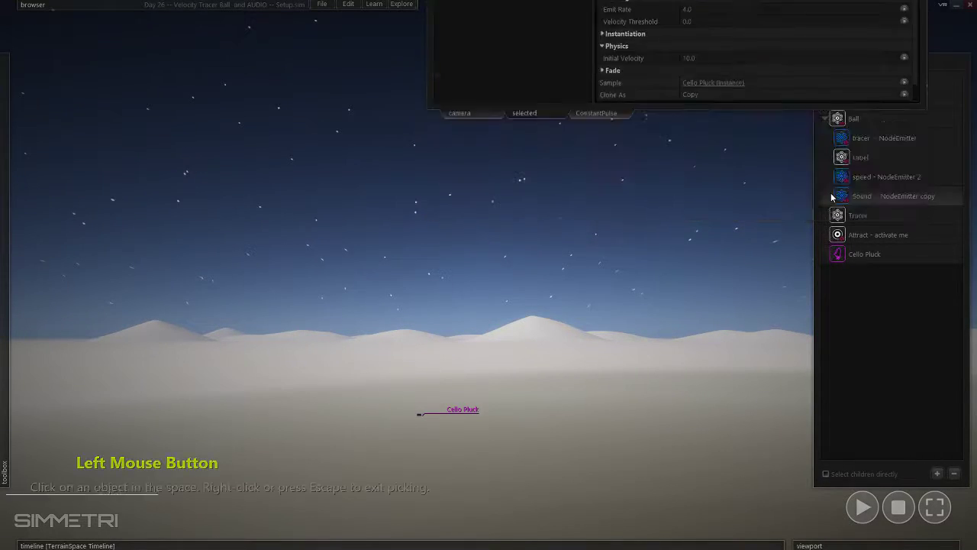
left_click(859, 255)
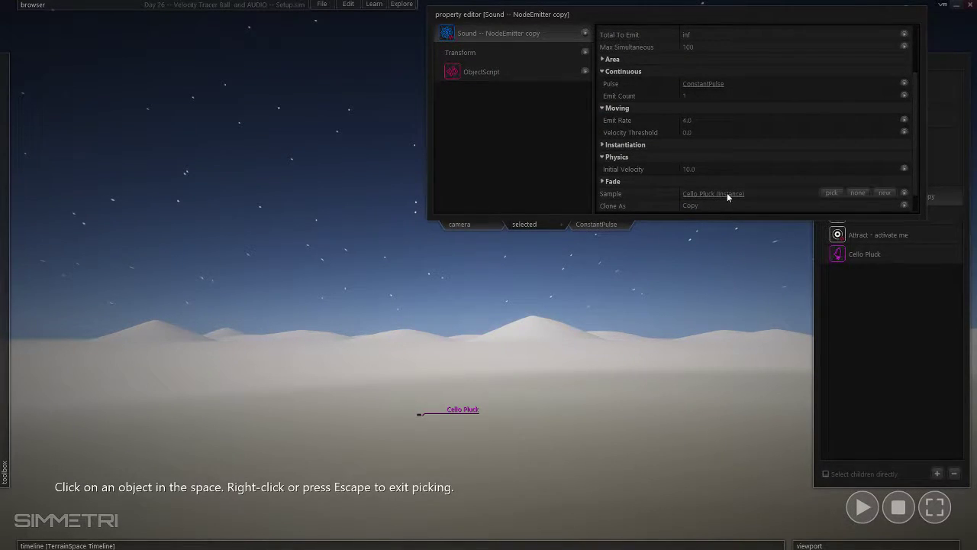
left_click(714, 10)
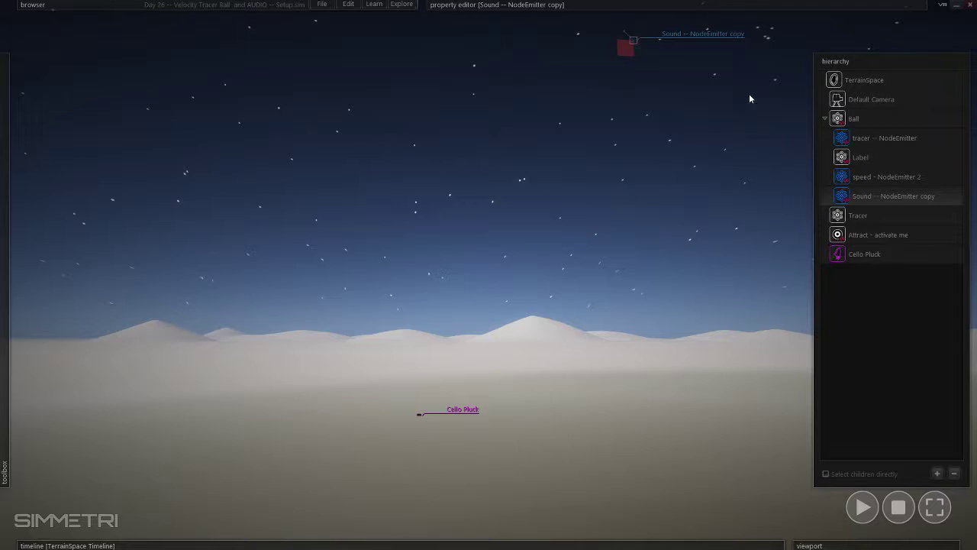
left_click(878, 196)
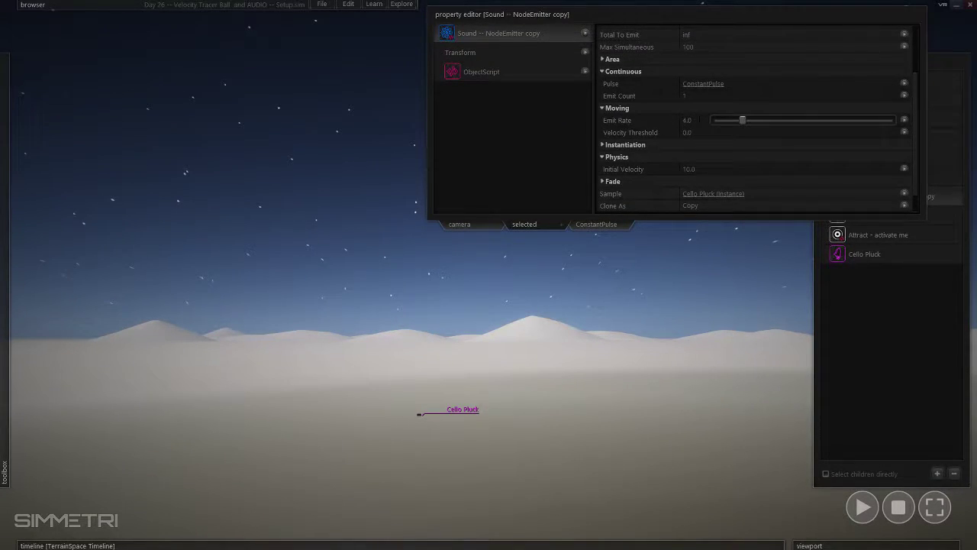
left_click(691, 14)
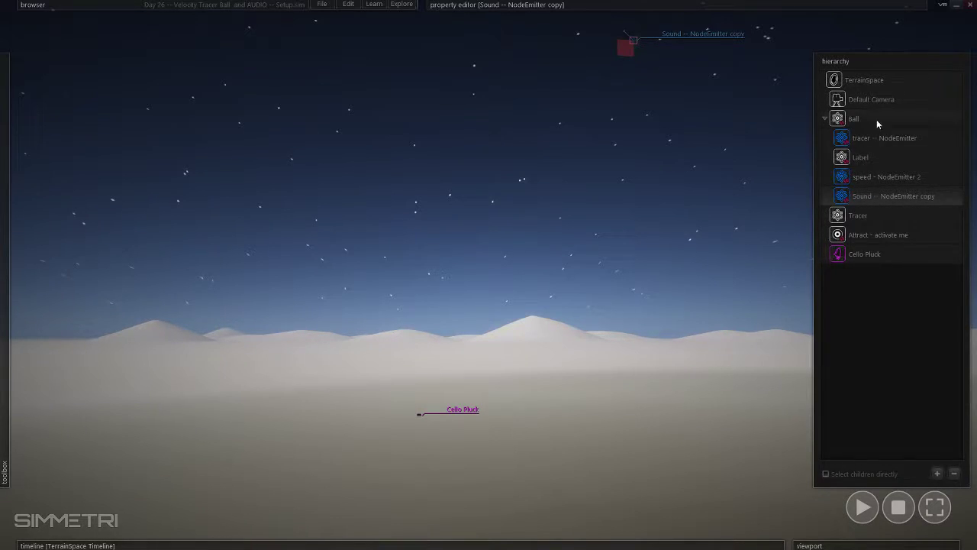
- Run the simulation to see where the Cello Pluck nodes are emitted relative to the ball, and reset it
right_click_drag(694, 153, 684, 99)
left_click(876, 201)
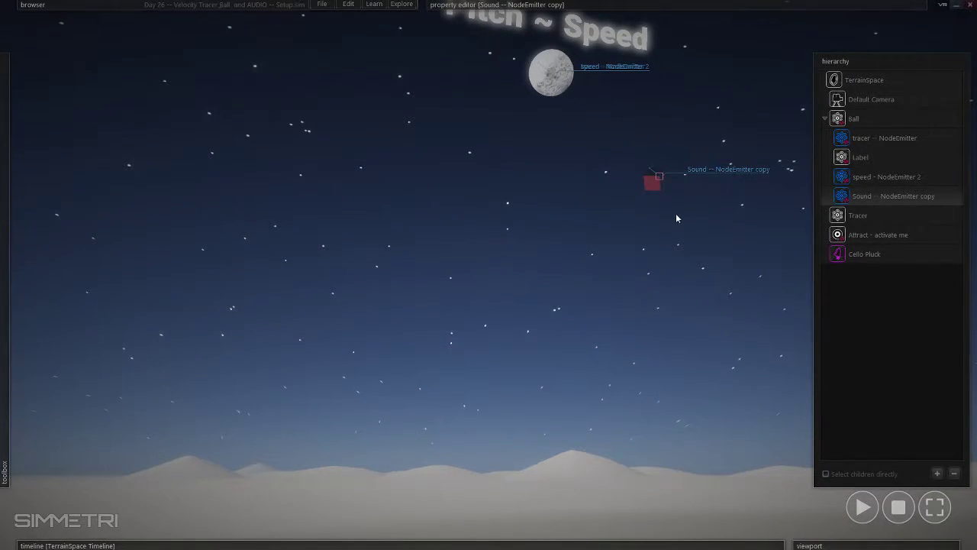
key("space")
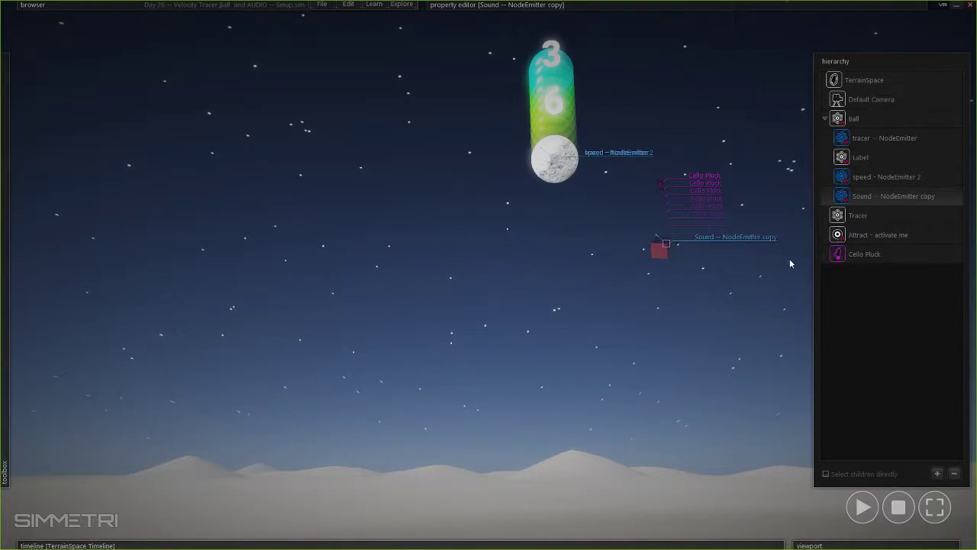
left_click(900, 507)
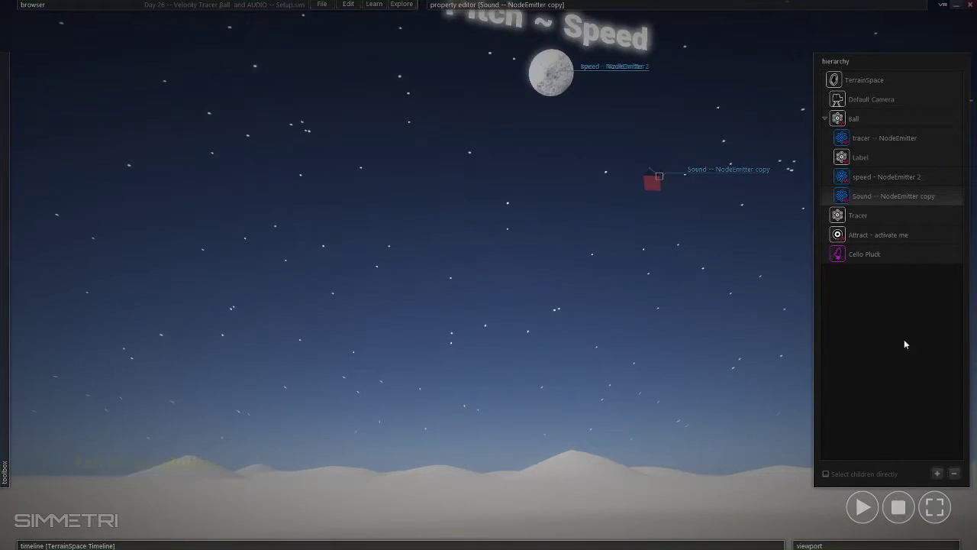
- Set the Sound NodeEmitter's position to 0.0 in x, y and z so it sits at the ball's centre
left_click(863, 195)
mouse_move(618, 21)
left_click(473, 49)
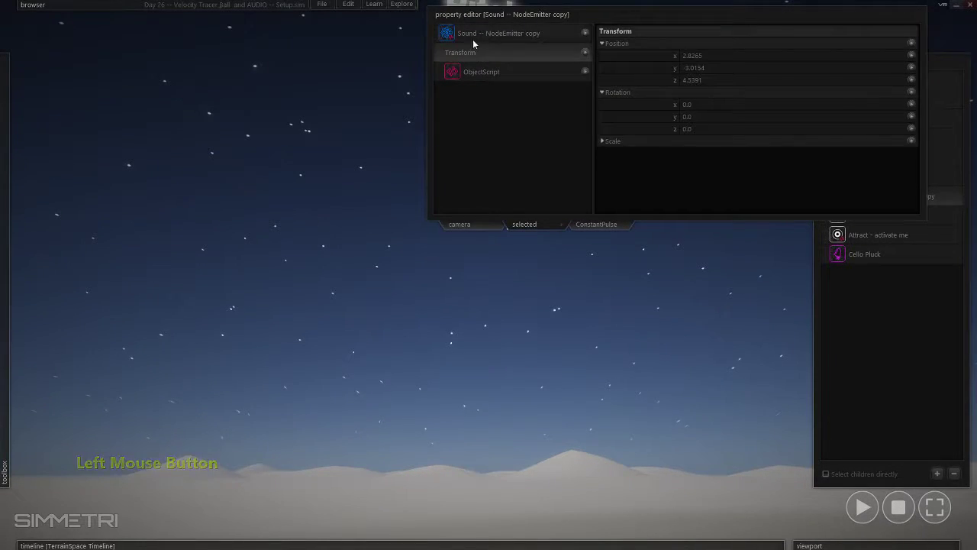
left_click(682, 59)
double_click(730, 57)
double_click(730, 67)
left_click(731, 81)
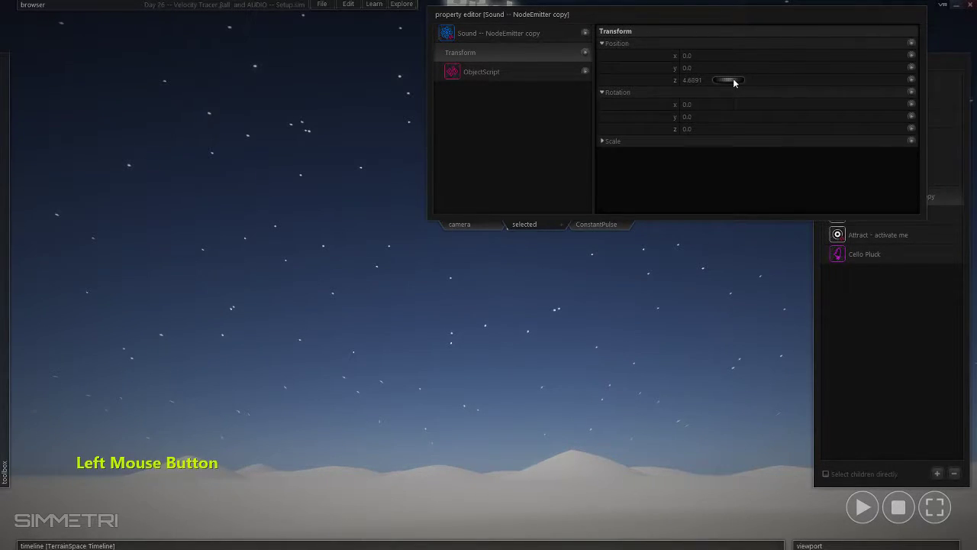
left_click(648, 14)
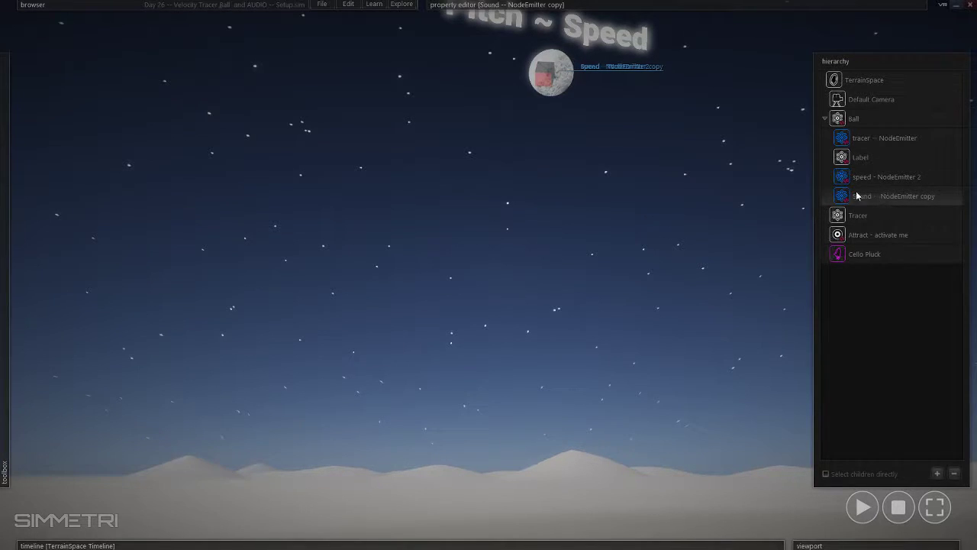
left_click(890, 197)
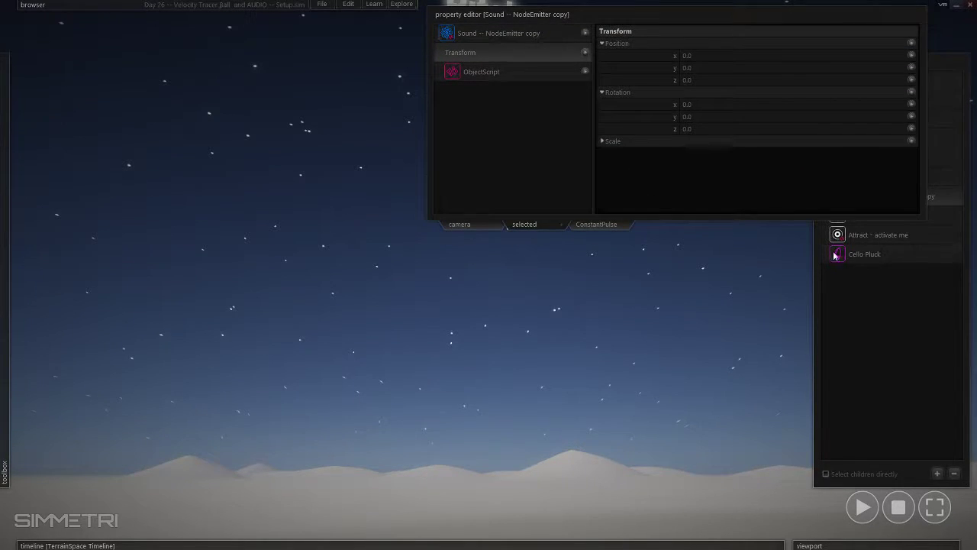
left_click(875, 197)
- Run the simulation to check that the Cello Pluck nodes follow the ball's path, and reset it
left_click(760, 203)
key("space")
right_click_drag(759, 245, 742, 288)
key("s")
key("space")
left_click(870, 197)
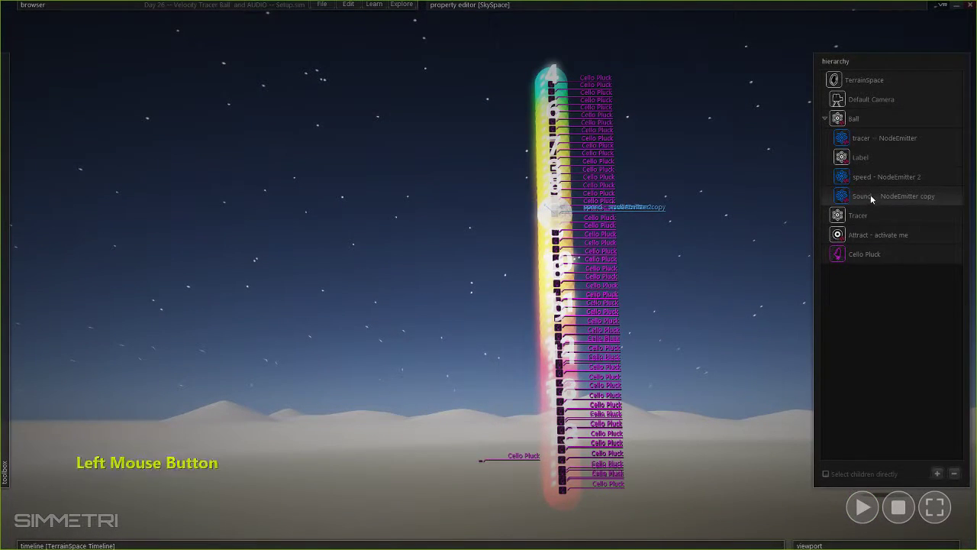
left_click(899, 507)
- Set the Sound NodeEmitter's Clone As option to Shared Copy
left_click(871, 197)
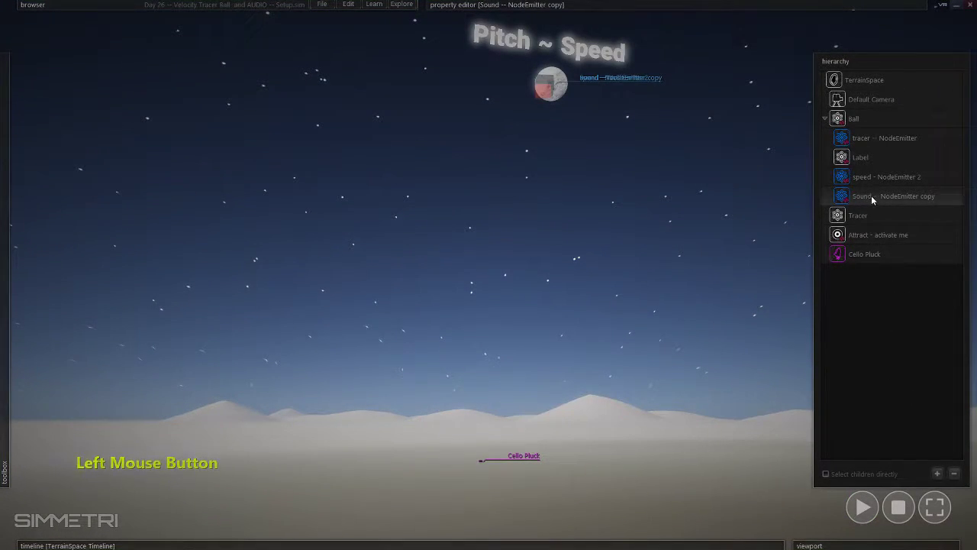
mouse_move(719, 11)
left_click(509, 35)
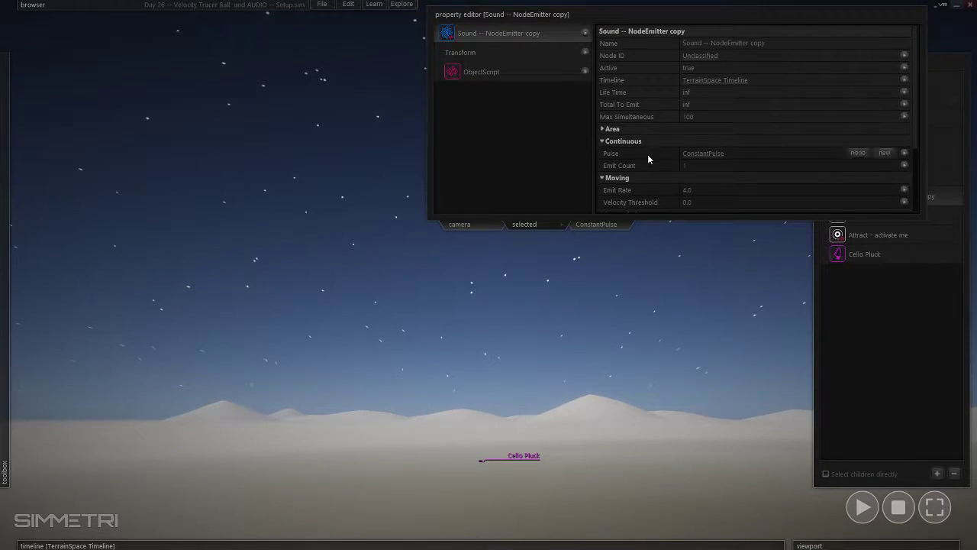
scroll(668, 161, "down", 3)
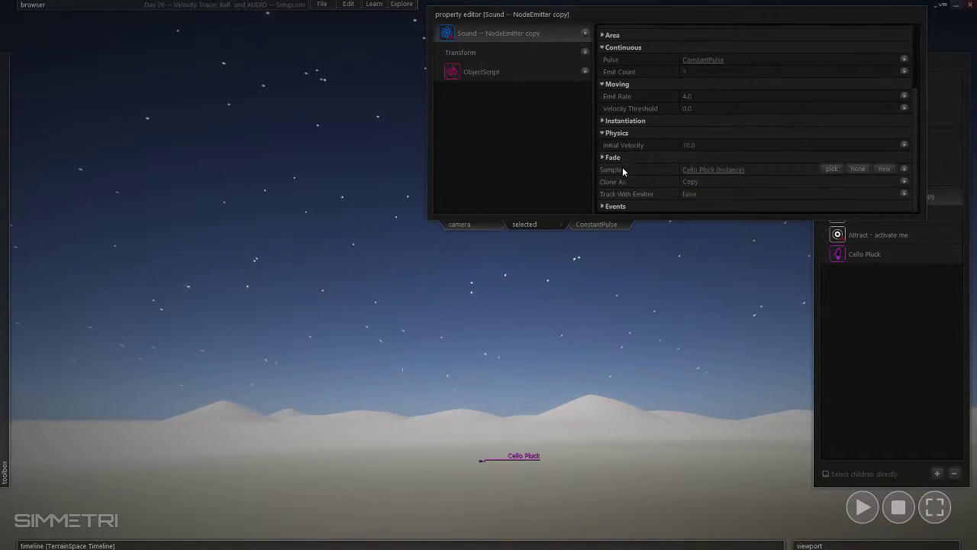
mouse_move(704, 190)
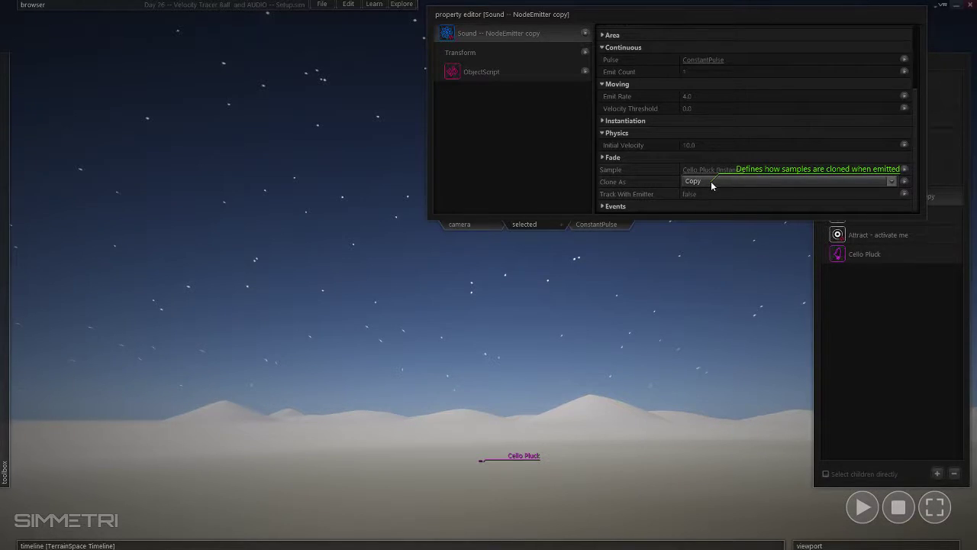
left_click(699, 184)
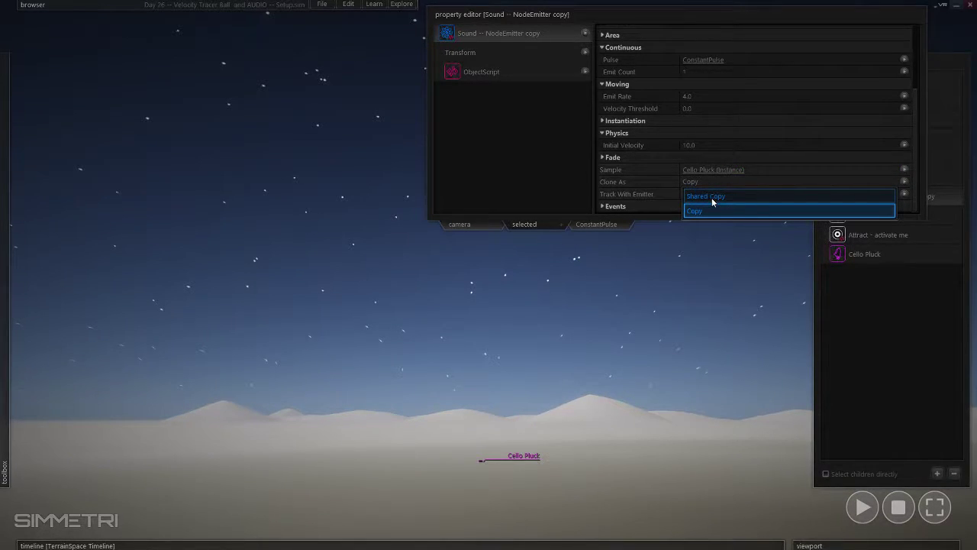
left_click(712, 198)
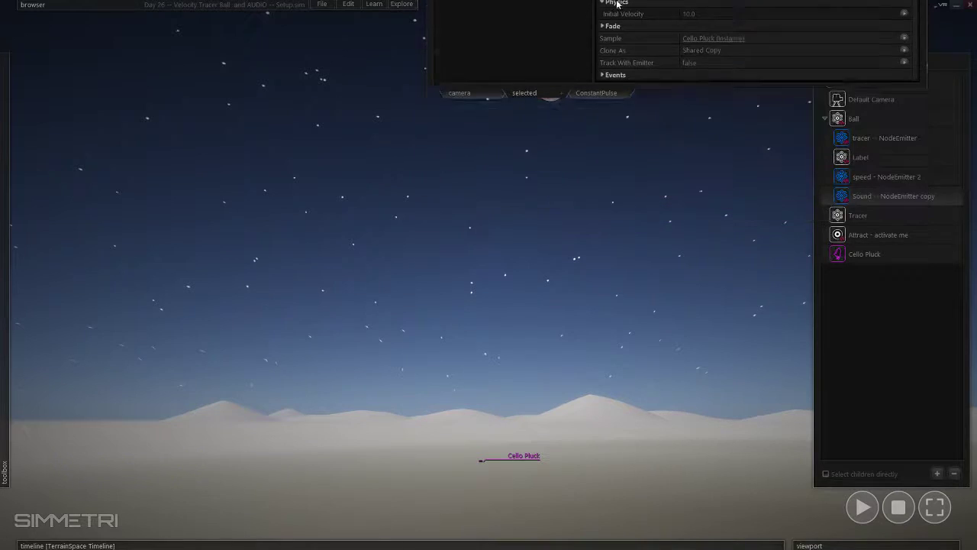
- Test the Shared Copy setting in the simulation, reset it, and review Cello Pluck's properties
left_click(859, 508)
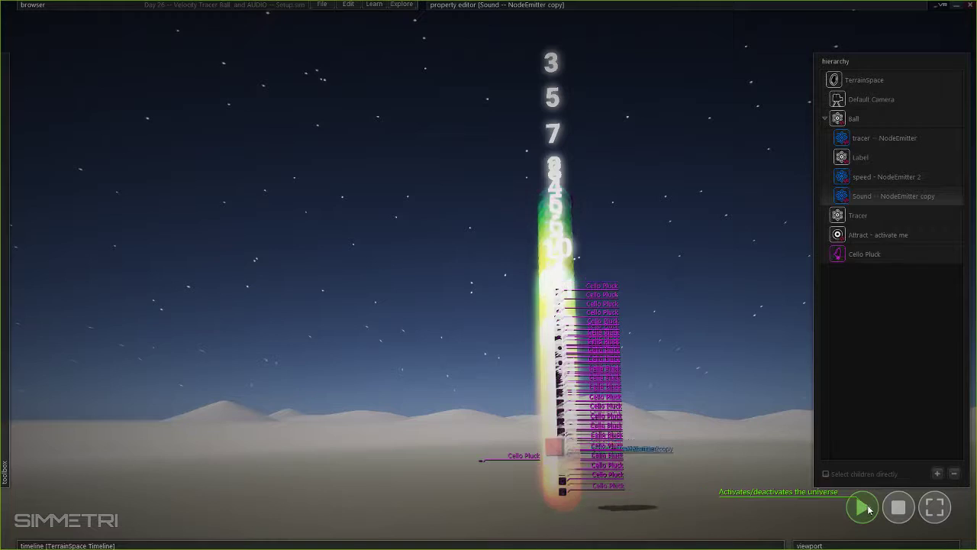
left_click(898, 507)
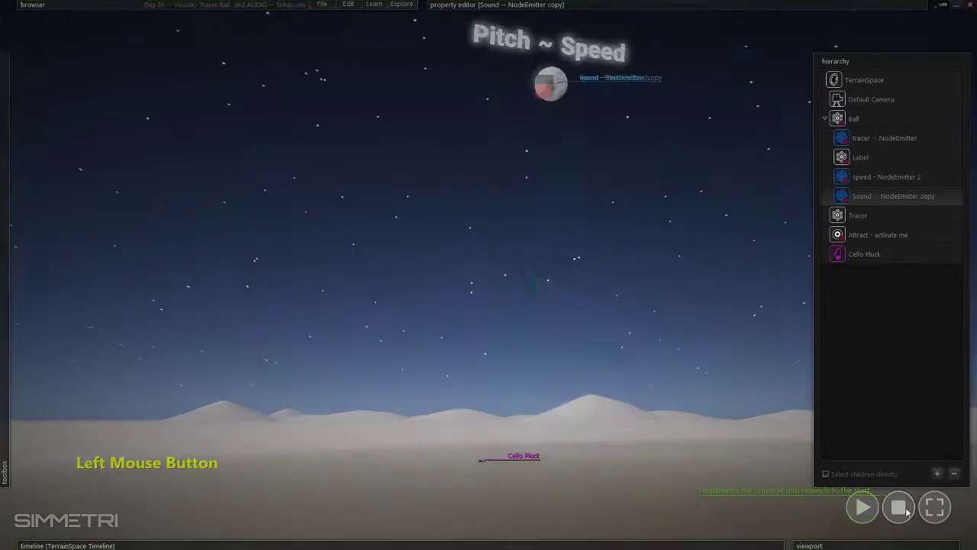
double_click(891, 251)
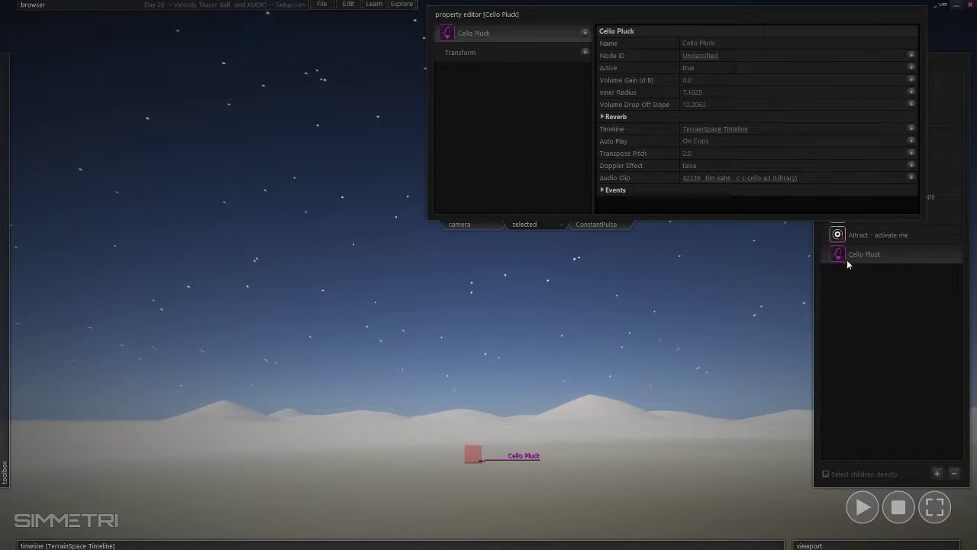
left_click(627, 9)
- Set the Sound NodeEmitter's Clone As option to Copy
double_click(874, 196)
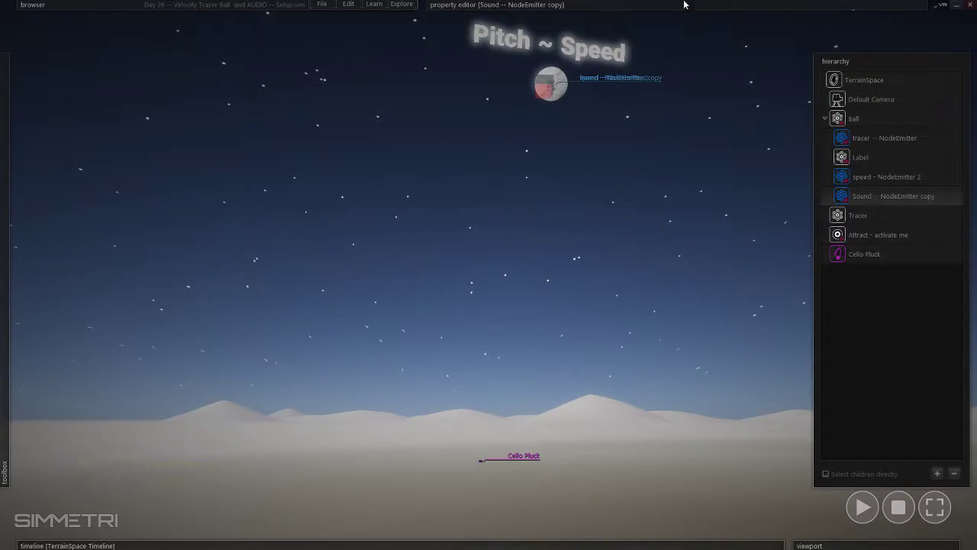
left_click(729, 181)
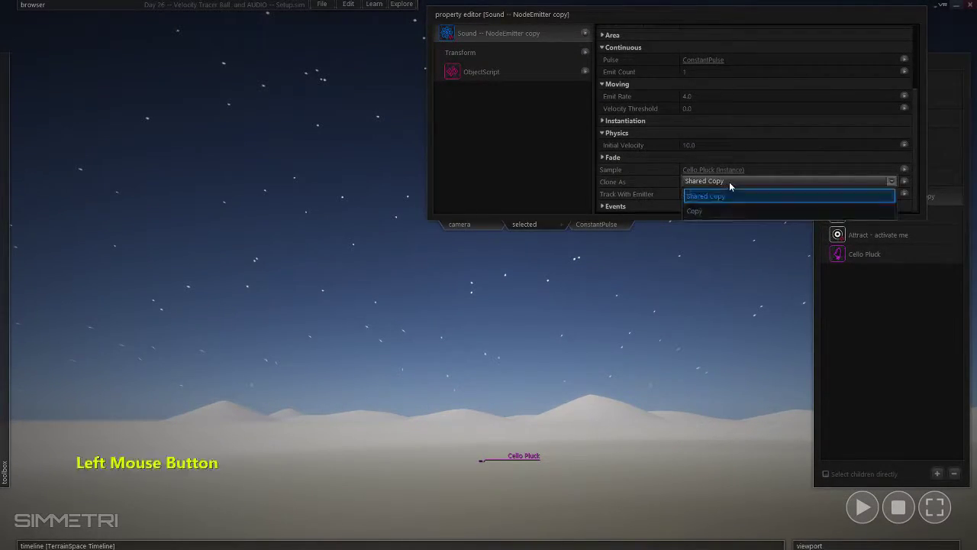
left_click(715, 207)
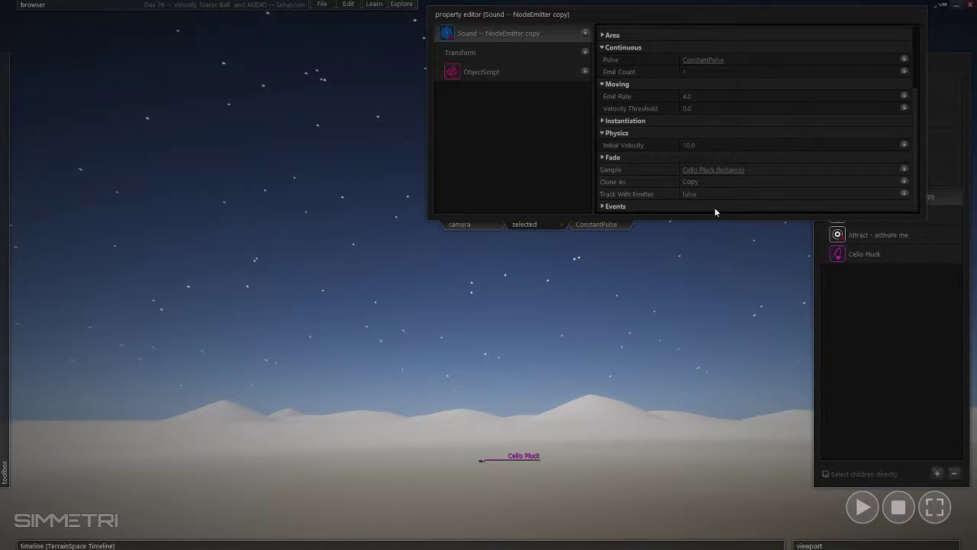
- Check the Auto Play and Transpose Pitch properties of the Cello Pluck sound
double_click(850, 256)
left_click(686, 141)
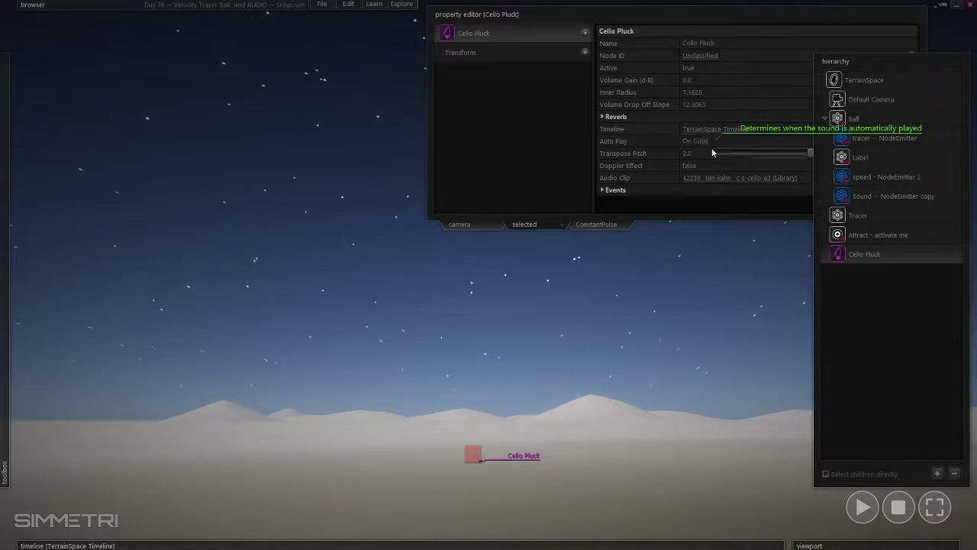
left_click(863, 234)
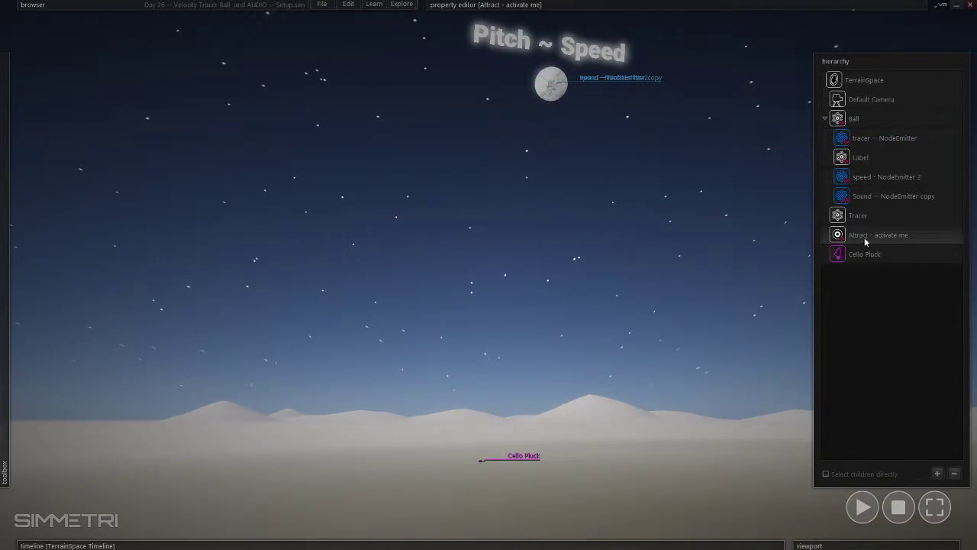
left_click(865, 257)
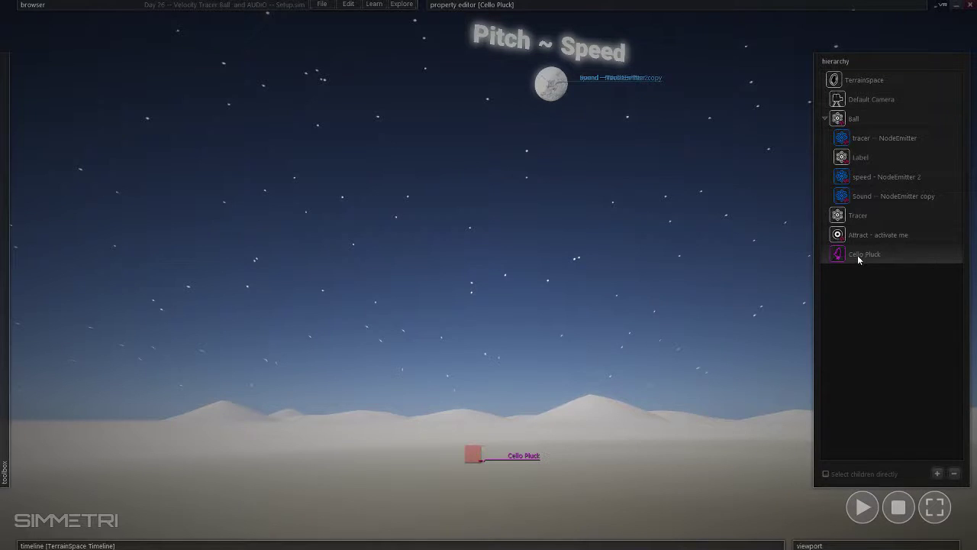
left_click(866, 245)
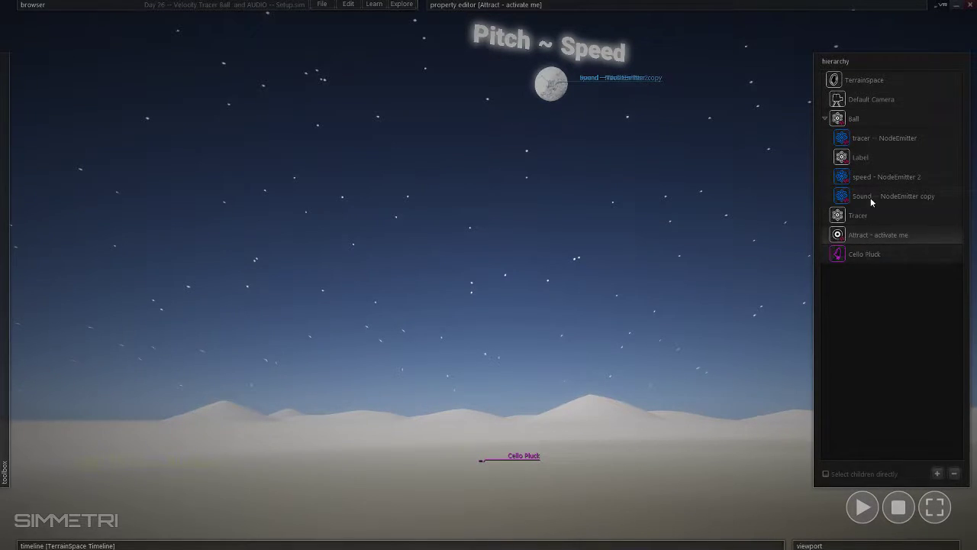
- Look over the onEmit script inherited by the Sound NodeEmitter and close the code editor
right_click(872, 199)
left_click(879, 229)
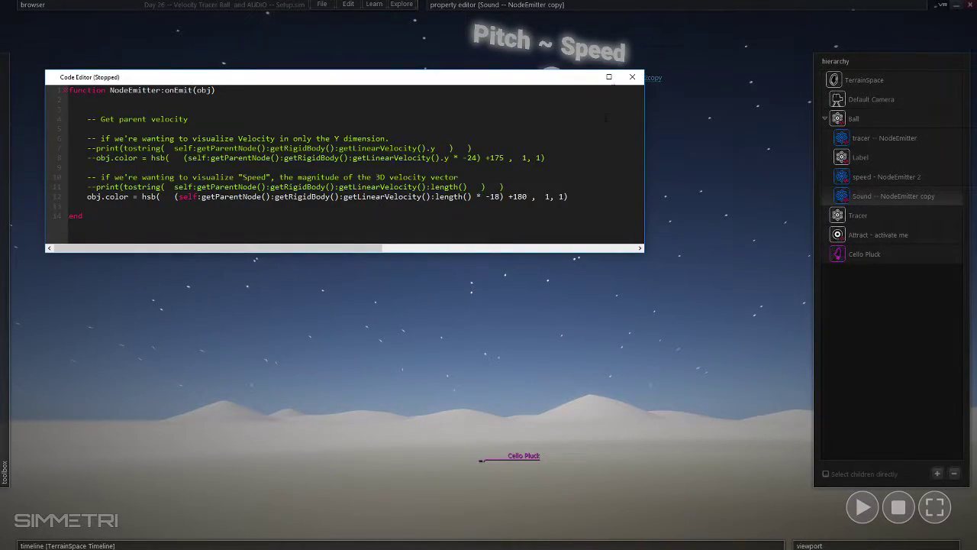
left_click(632, 76)
left_click(935, 238)
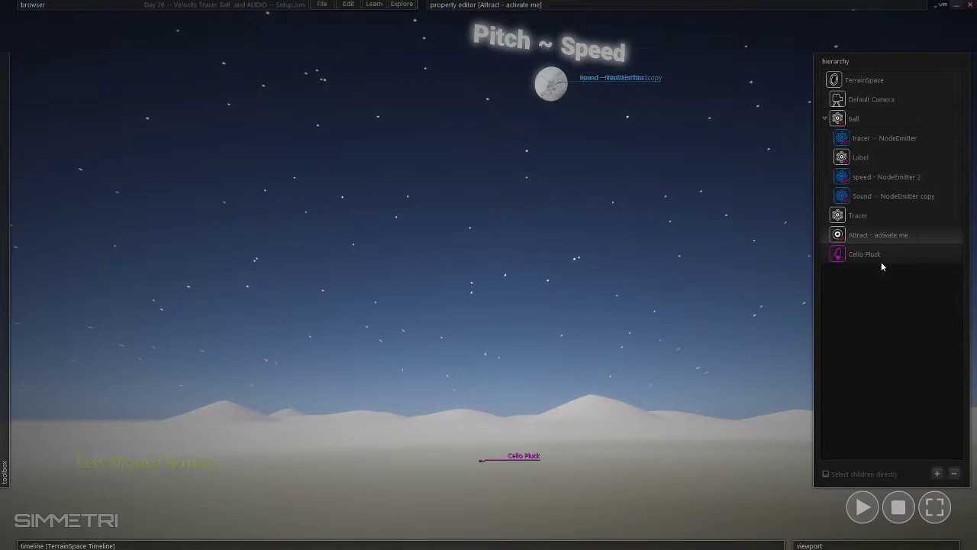
- Examine the Clone As choices in the Sound NodeEmitter's properties without changing the selection
right_click(860, 193)
left_click(878, 217)
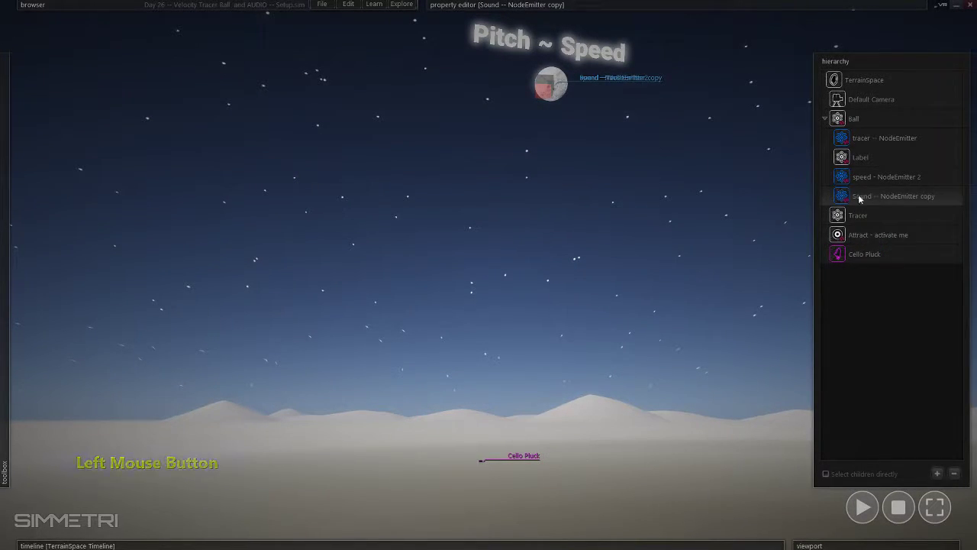
mouse_move(591, 3)
scroll(643, 188, "down", 3)
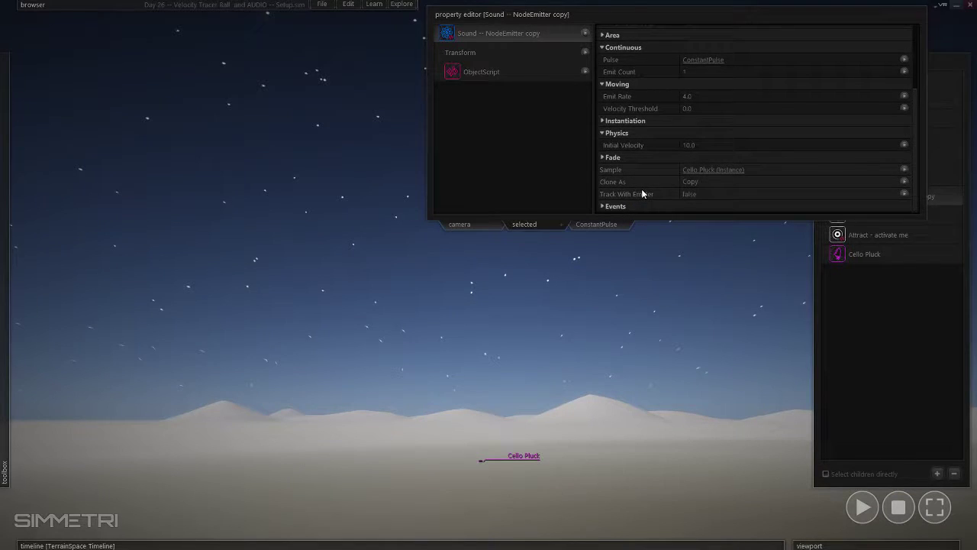
left_click(719, 181)
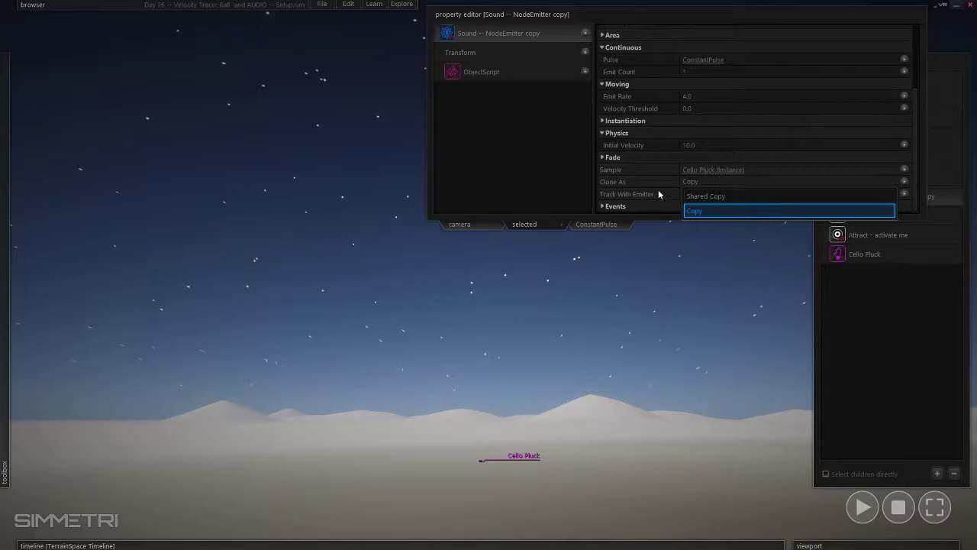
left_click(661, 191)
left_click(705, 184)
left_click(663, 211)
- Examine what the Sound NodeEmitter's Max Simultaneous limit and moving Emit Rate control
scroll(648, 179, "up", 3)
scroll(648, 179, "up", 1)
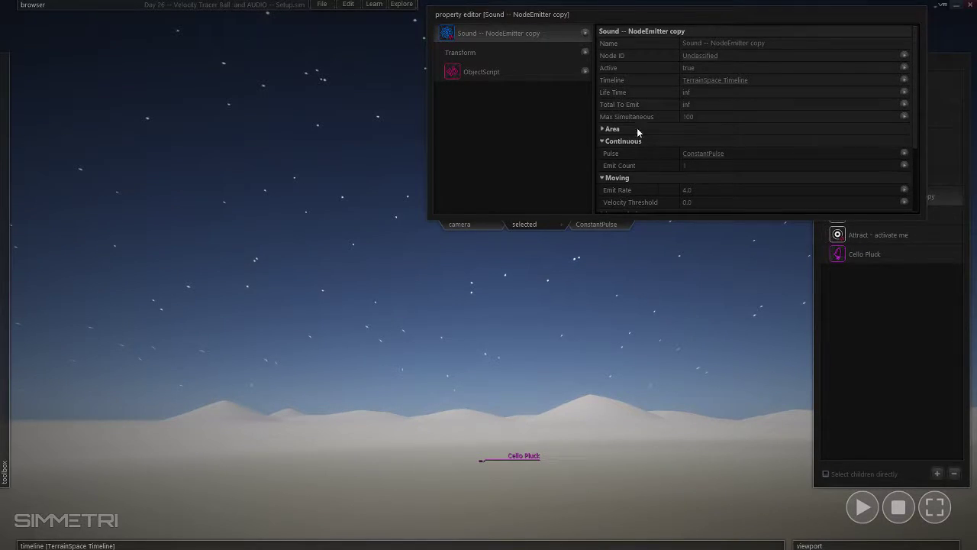
left_click_drag(701, 116, 679, 117)
left_click(701, 117)
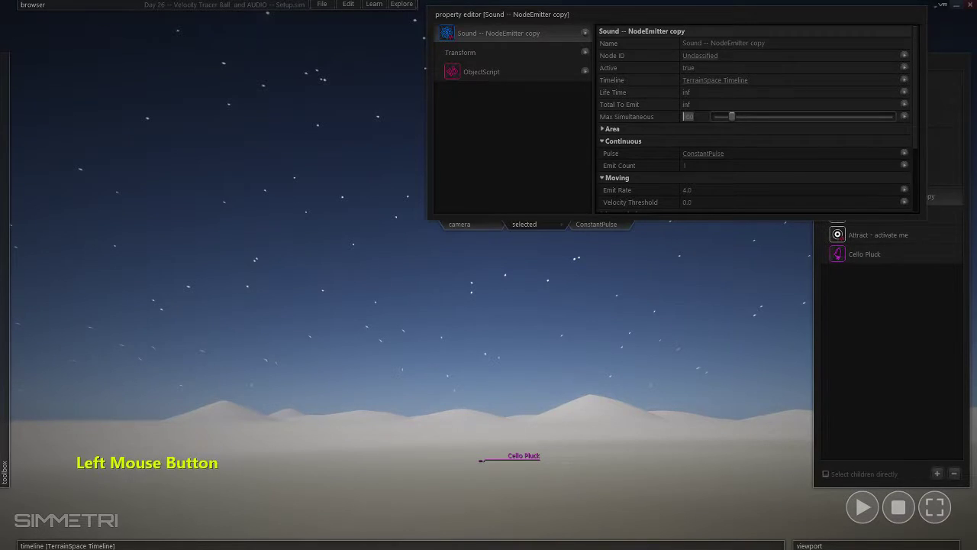
mouse_move(652, 122)
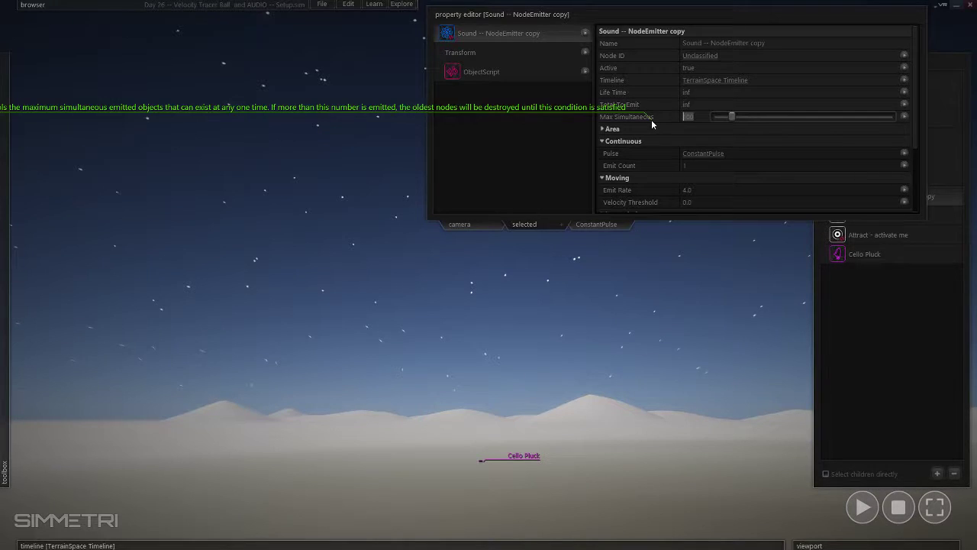
left_click(695, 117)
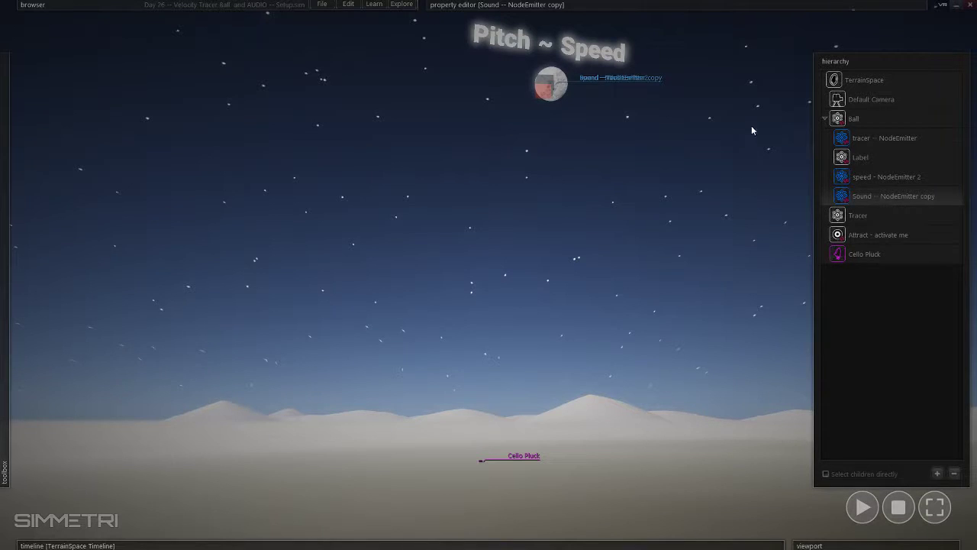
mouse_move(673, 87)
left_click(703, 119)
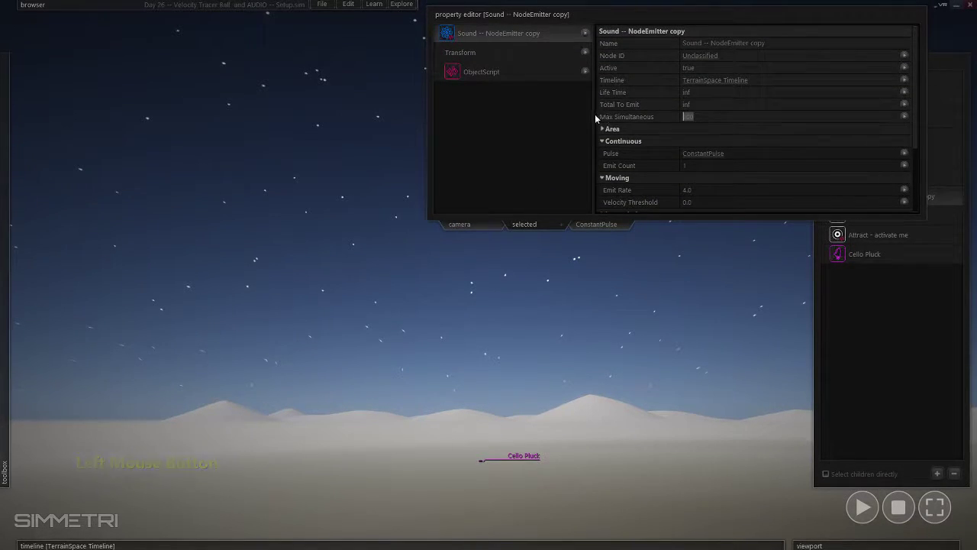
left_click(658, 121)
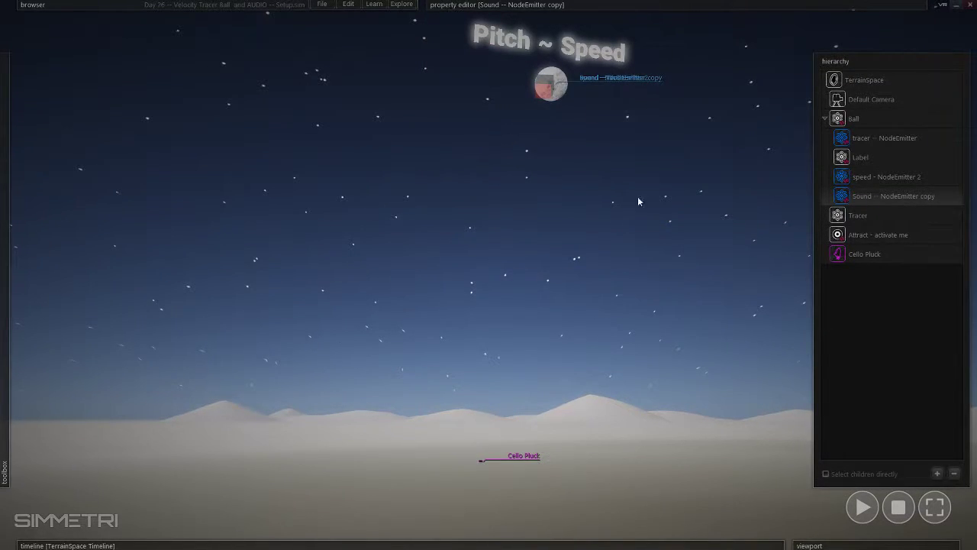
mouse_move(677, 132)
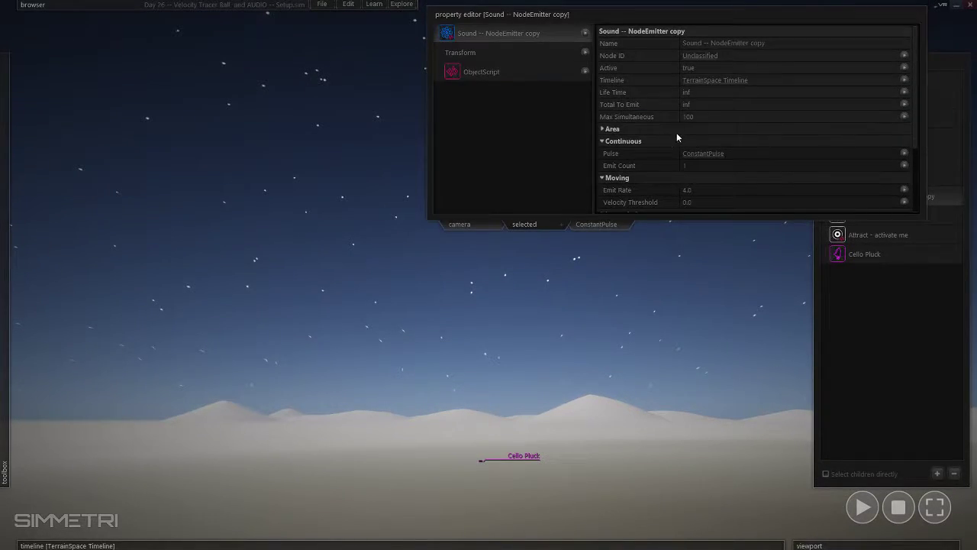
left_click(685, 191)
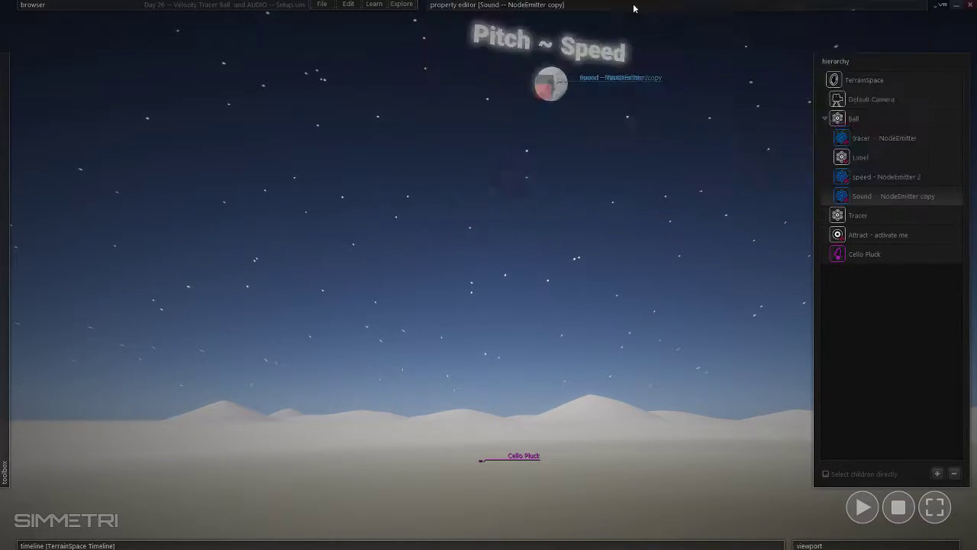
mouse_move(626, 6)
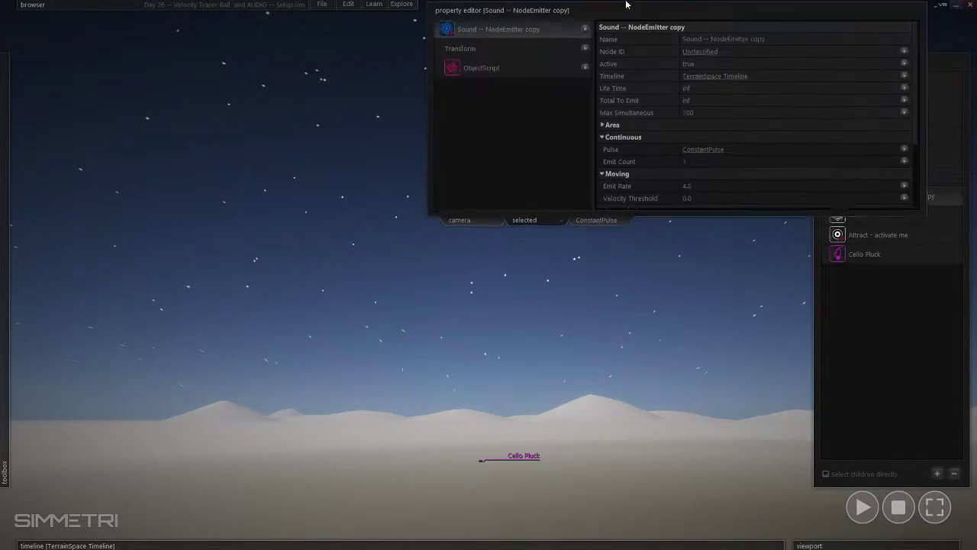
left_click(687, 190)
left_click(619, 118)
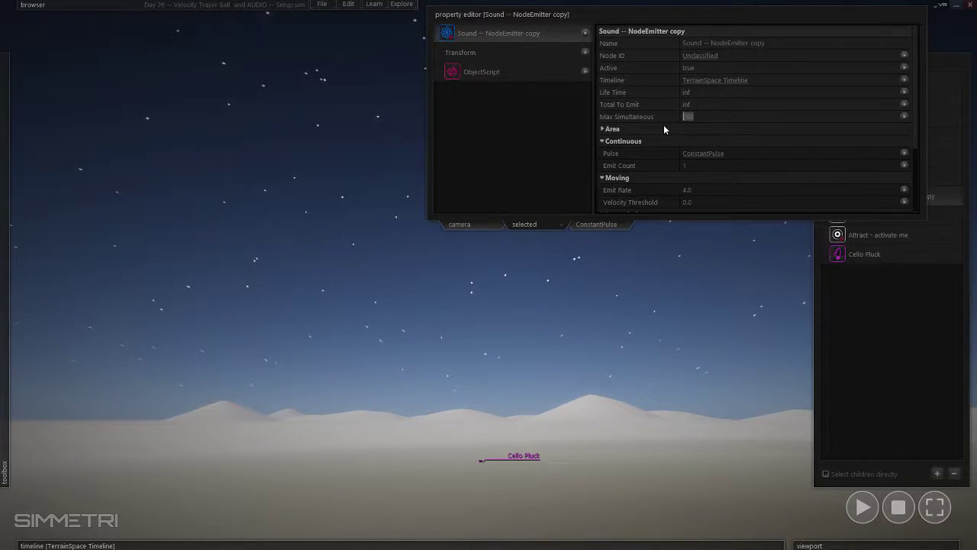
left_click(690, 117)
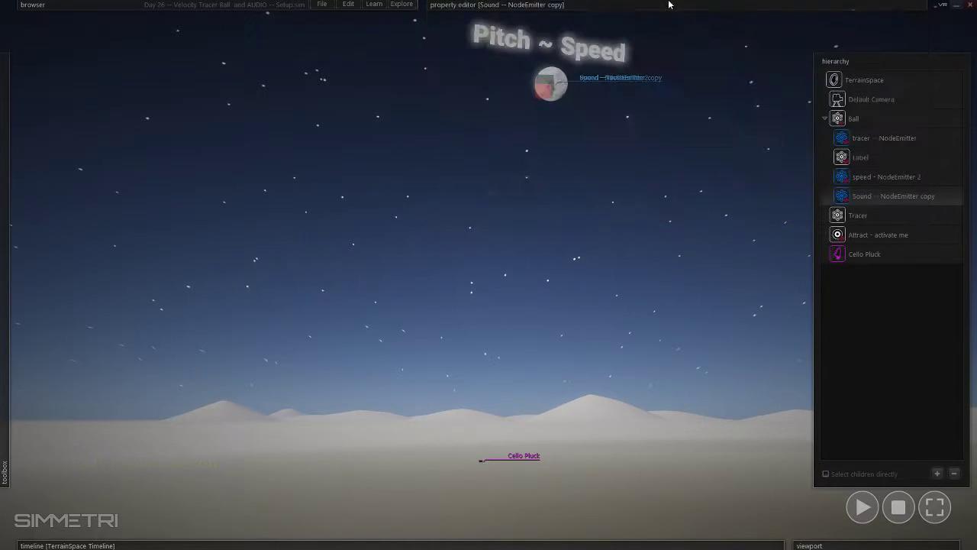
- Run the simulation to test the sound emission, reset it, and review the Sound NodeEmitter's properties
key("space")
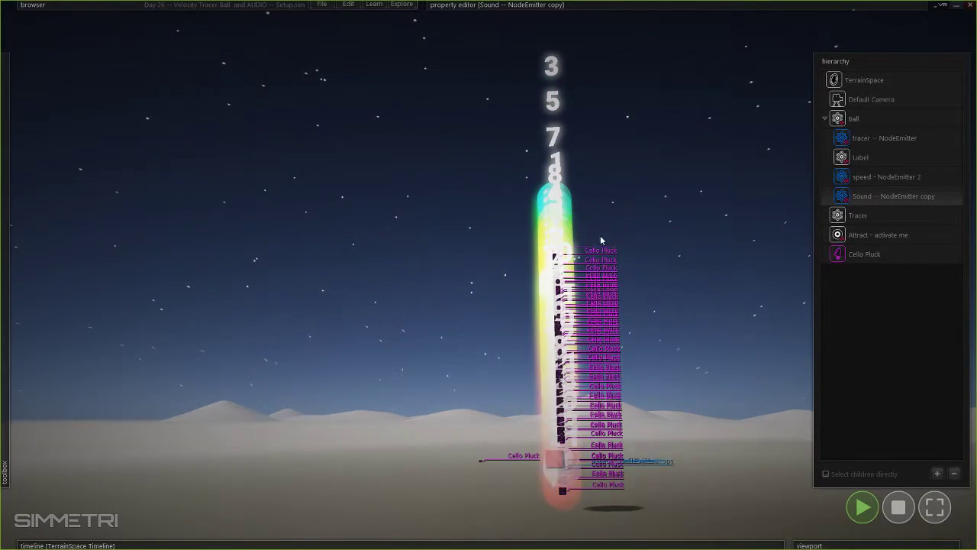
left_click(897, 508)
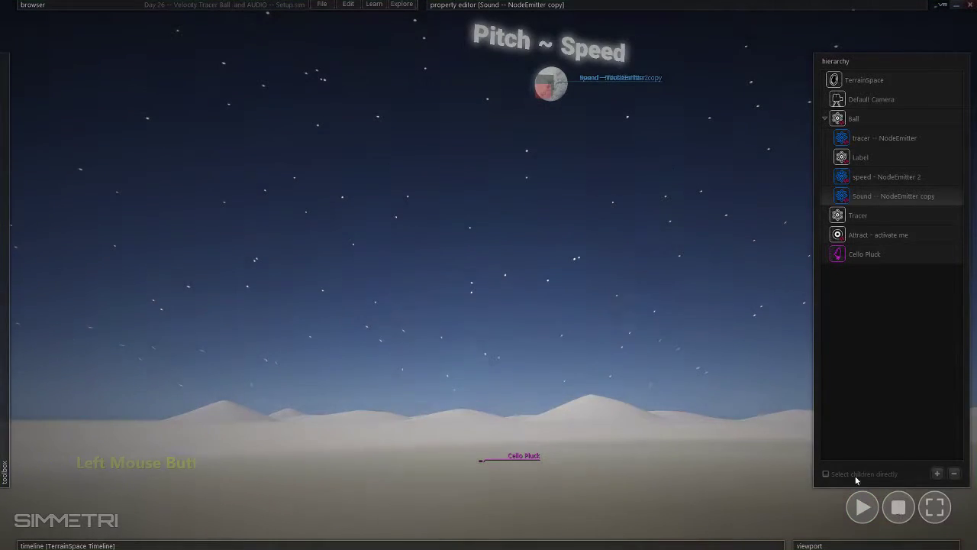
left_click(893, 321)
left_click(878, 235)
left_click(885, 198)
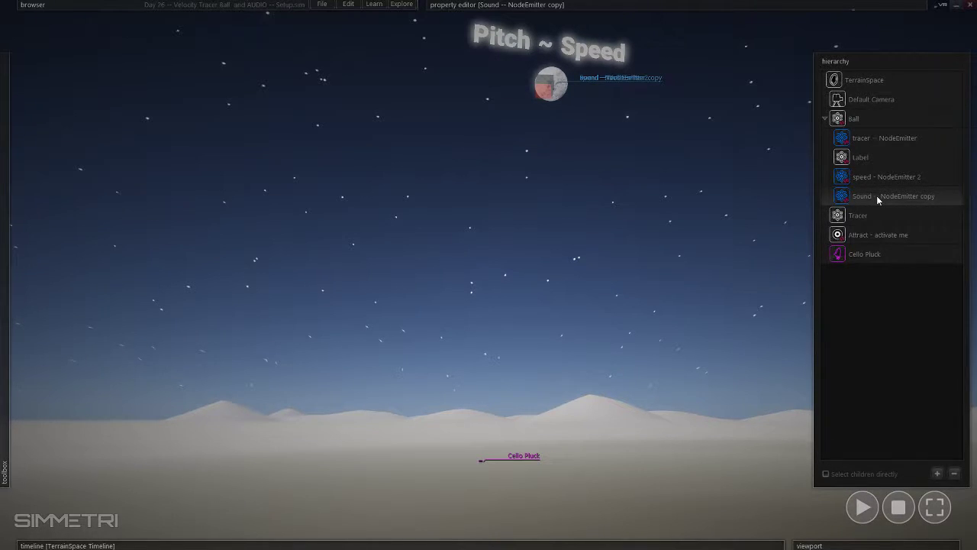
mouse_move(620, 4)
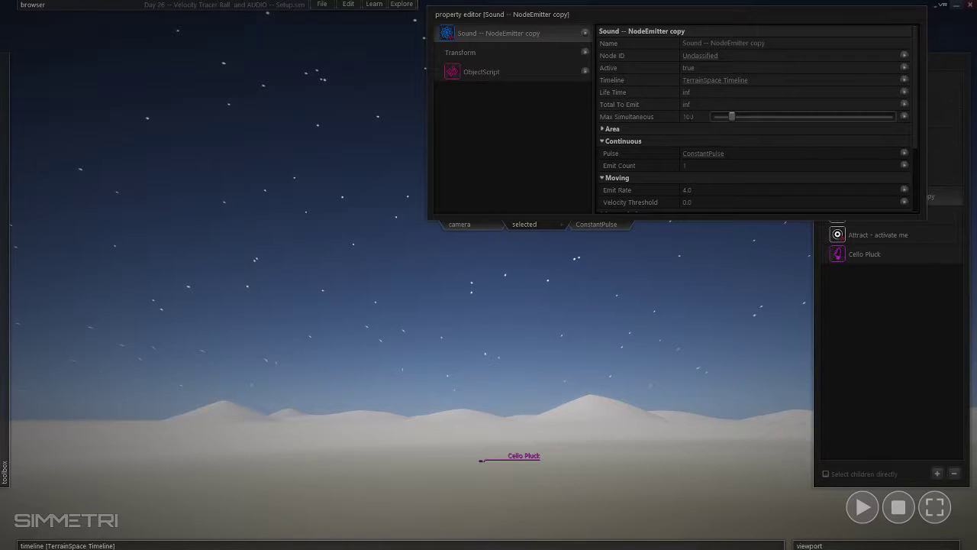
scroll(664, 141, "down", 5)
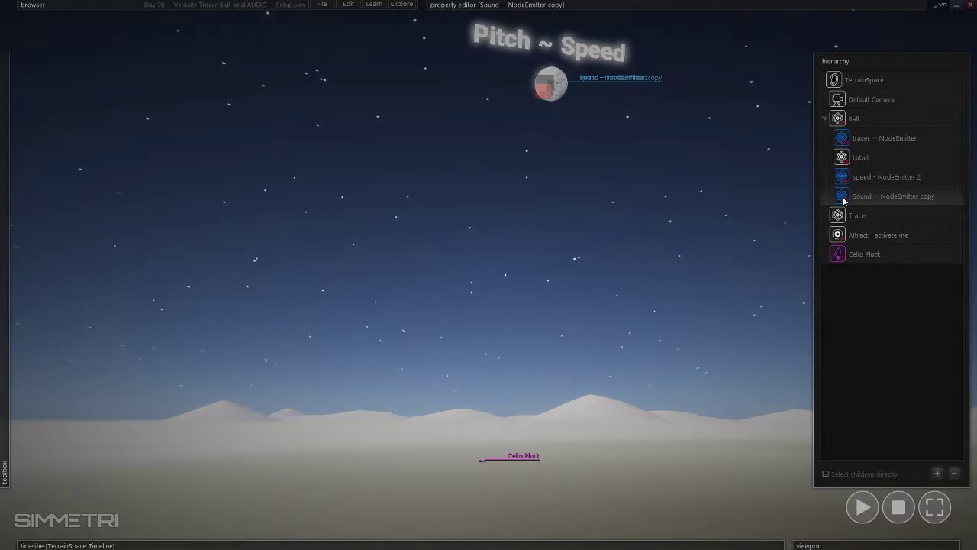
- Delete the velocity comments and obj.color code inside the Sound NodeEmitter's onEmit function, leaving an empty function, and close the code editor
right_click(844, 200)
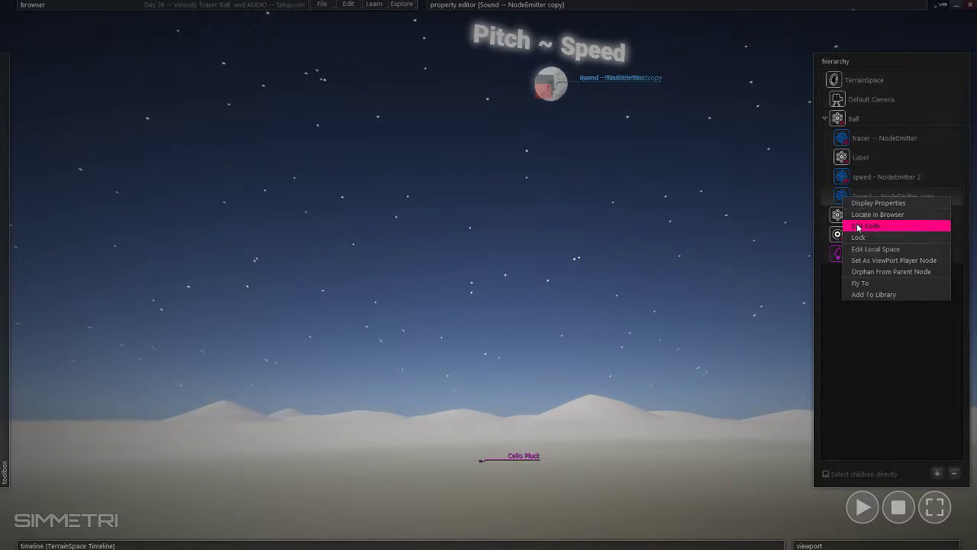
left_click(858, 227)
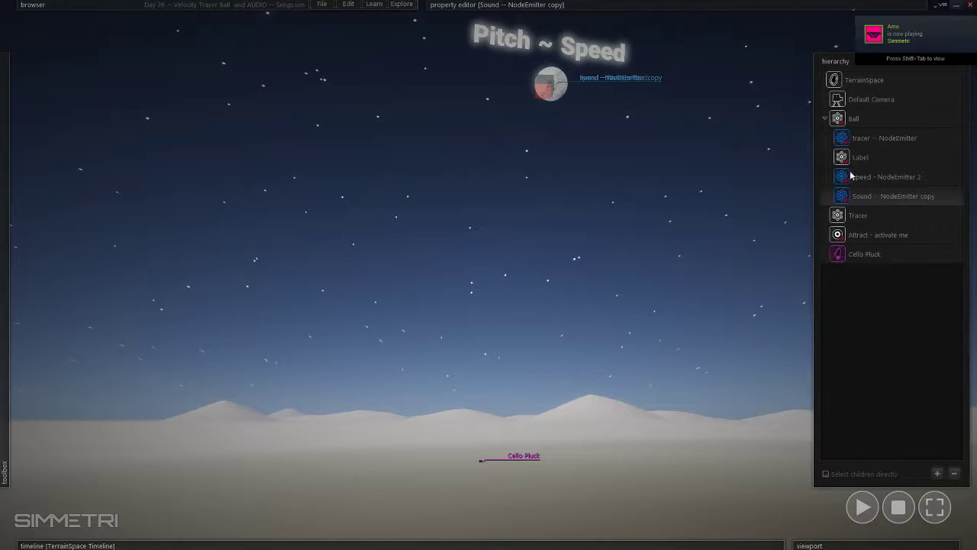
right_click(845, 199)
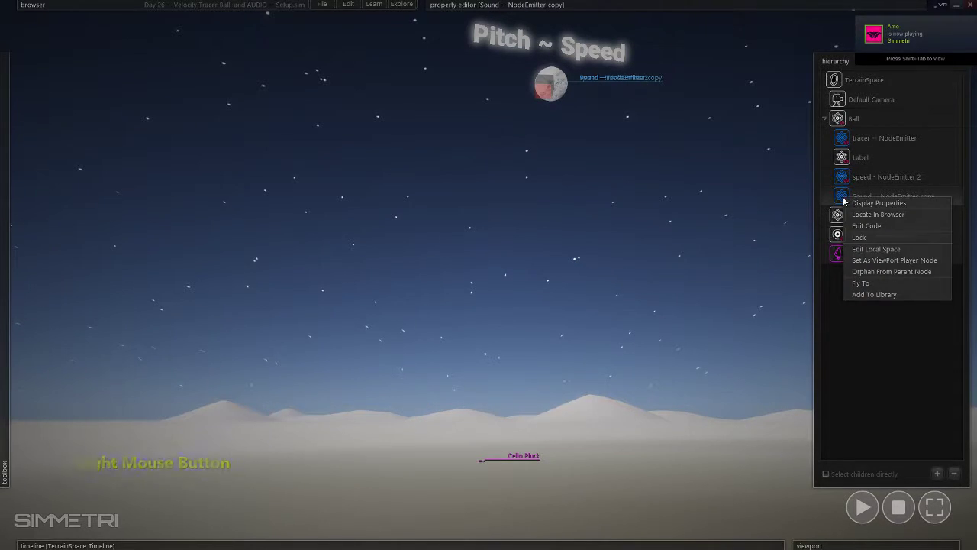
left_click(868, 227)
left_click_drag(582, 201, 69, 109)
key("BackSpace")
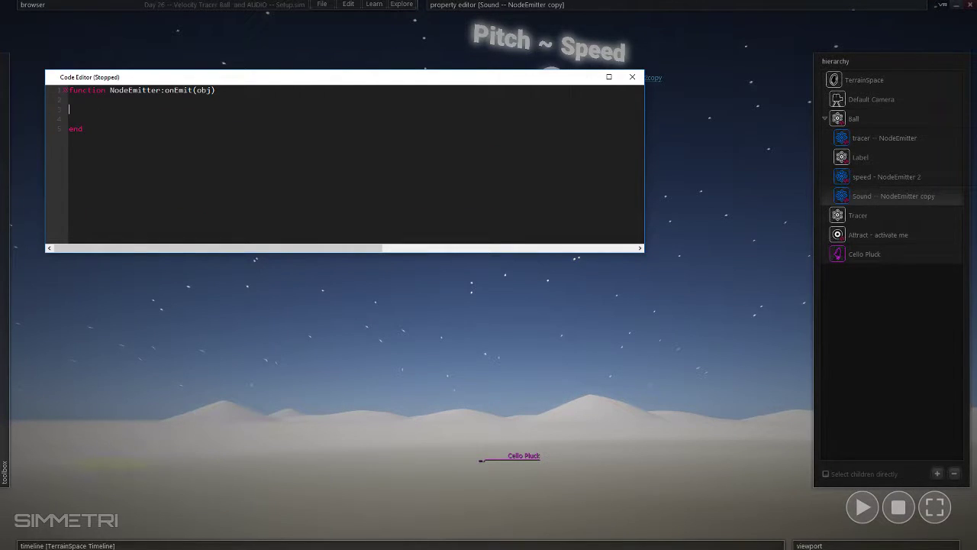
left_click(633, 76)
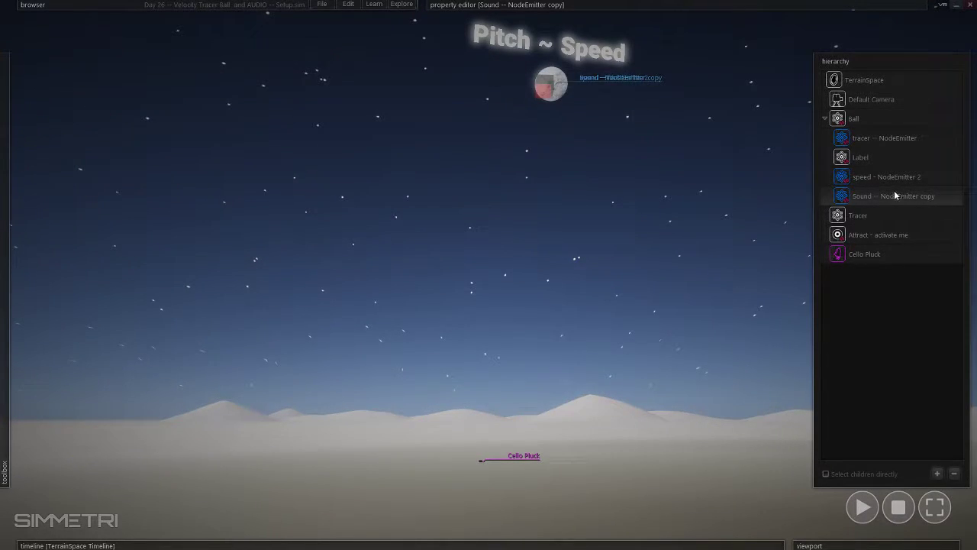
- Open the Sound NodeEmitter's onEmit event function in the code editor and try to undo the earlier code deletion
left_click(907, 214)
left_click(871, 196)
mouse_move(465, 5)
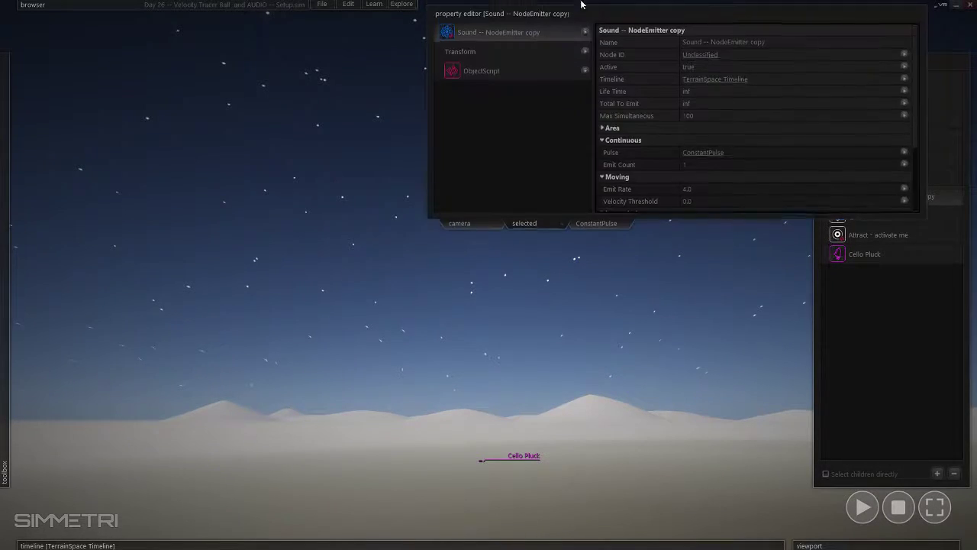
scroll(634, 98, "down", 5)
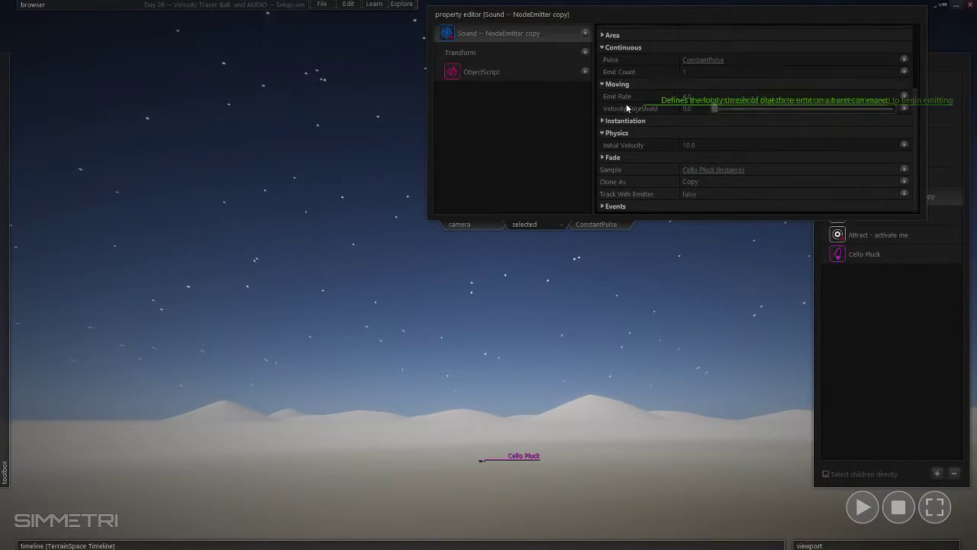
left_click(614, 205)
scroll(622, 191, "down", 3)
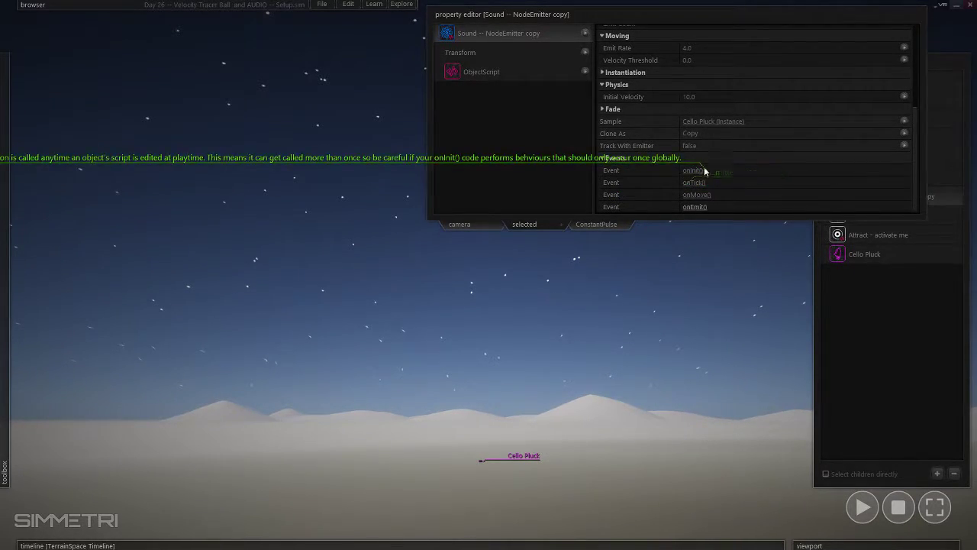
left_click(697, 207)
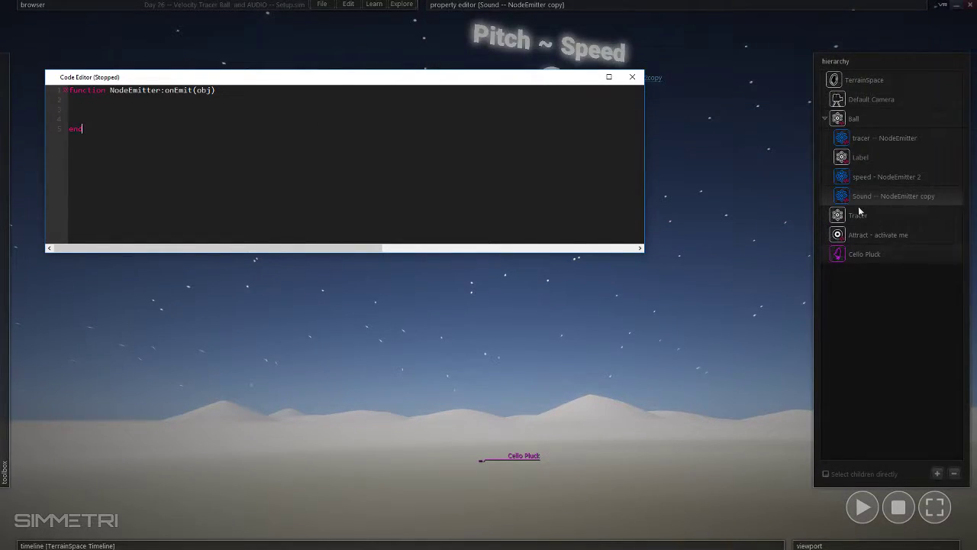
left_click(86, 109)
key("ctrl+z")
key("ctrl+z")
- Copy self:getParentNode():getRigidBody():getLinearVelocity():length() from the tracer NodeEmitter's onEmit code and close the code editor
left_click(869, 139)
right_click(869, 139)
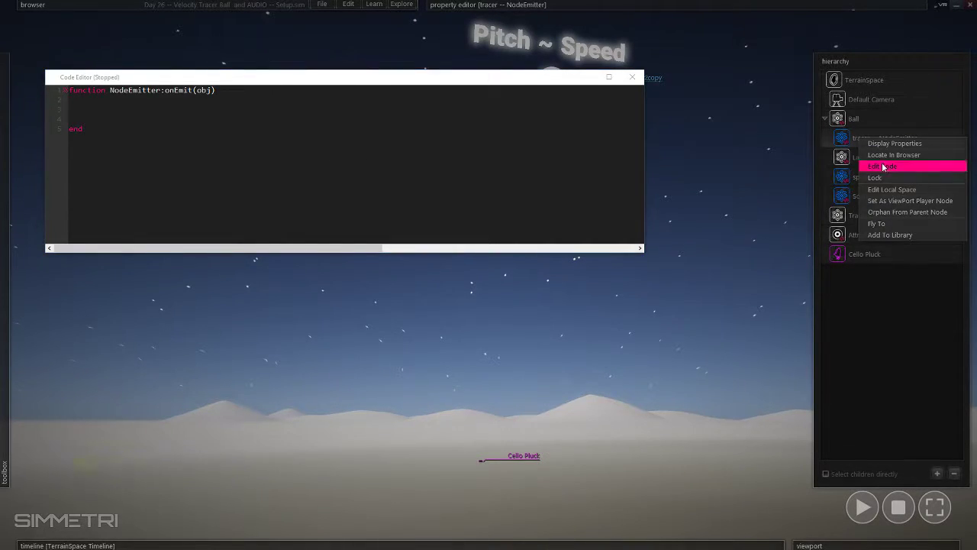
left_click(883, 167)
left_click_drag(87, 119, 281, 177)
left_click(316, 178)
left_click_drag(501, 187, 568, 196)
left_click(113, 185)
left_click(520, 211)
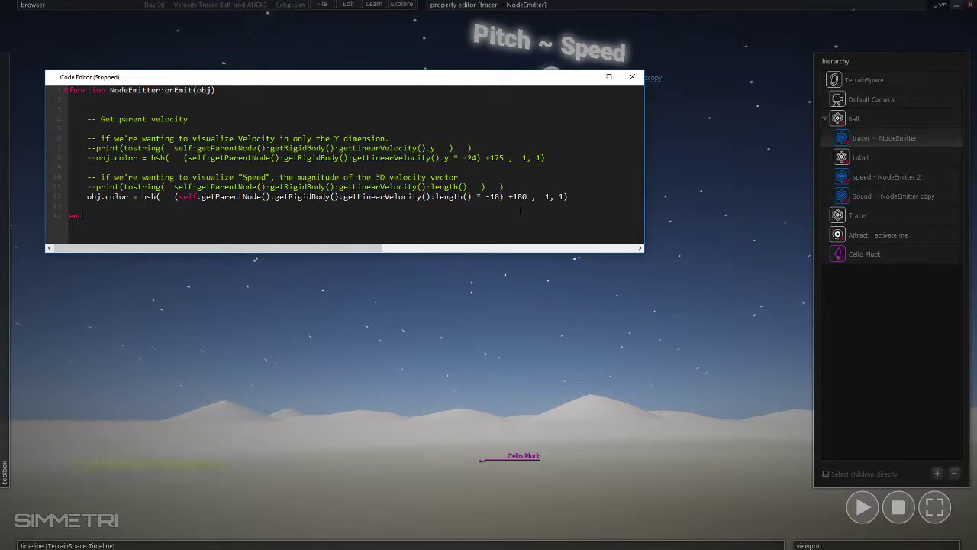
left_click(632, 76)
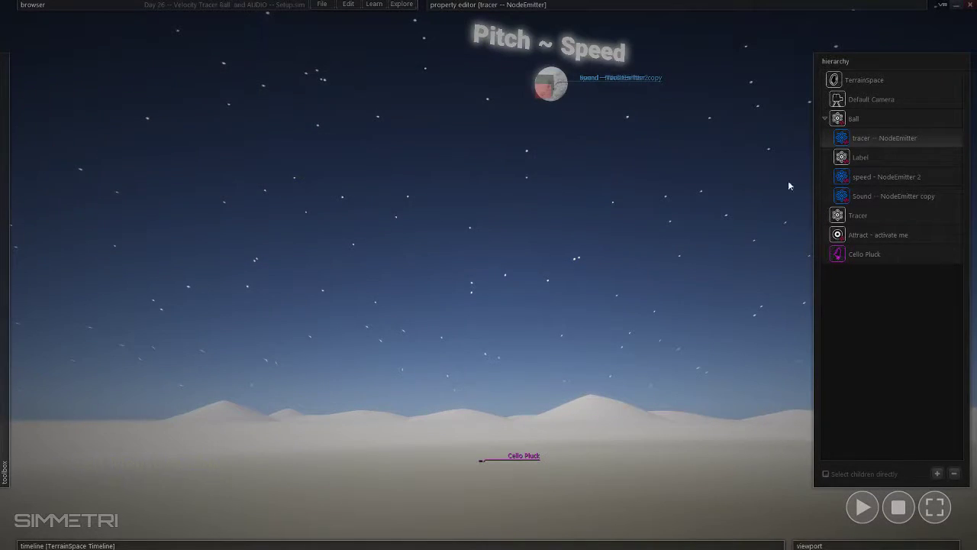
- Insert the copied parent-velocity length expression into the Sound NodeEmitter's onEmit function and indent it
left_click(859, 196)
right_click(859, 196)
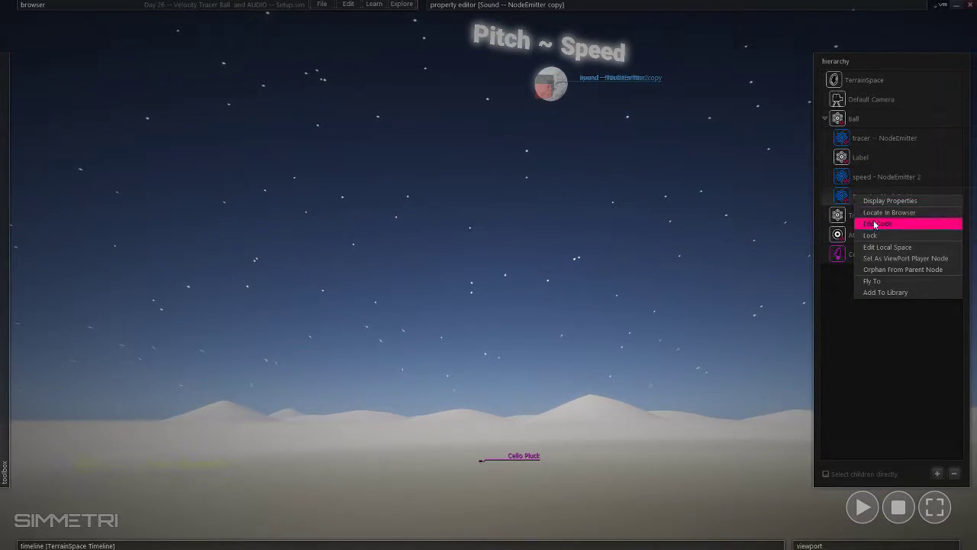
left_click(875, 221)
left_click(154, 113)
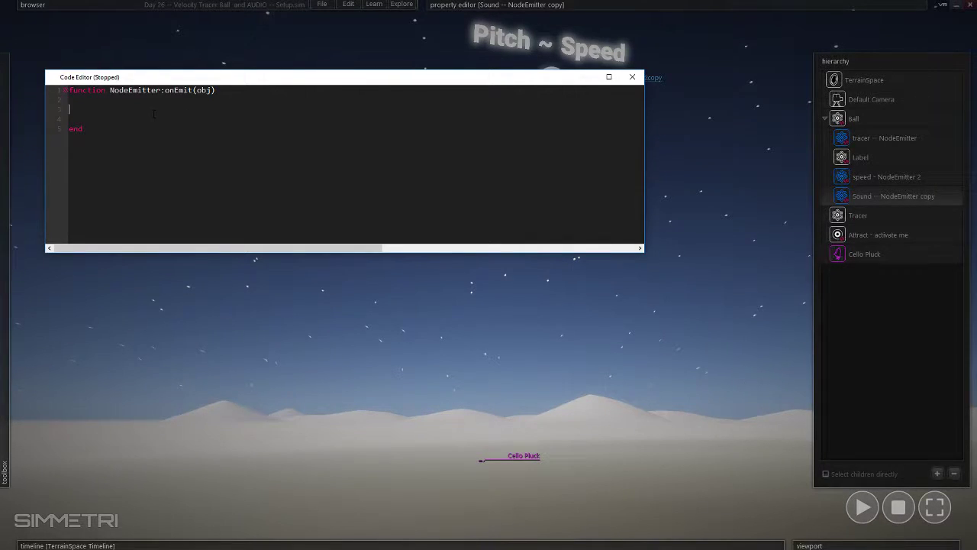
type("self:getParentNode():getRigidBody():getLinearVelocity():length()")
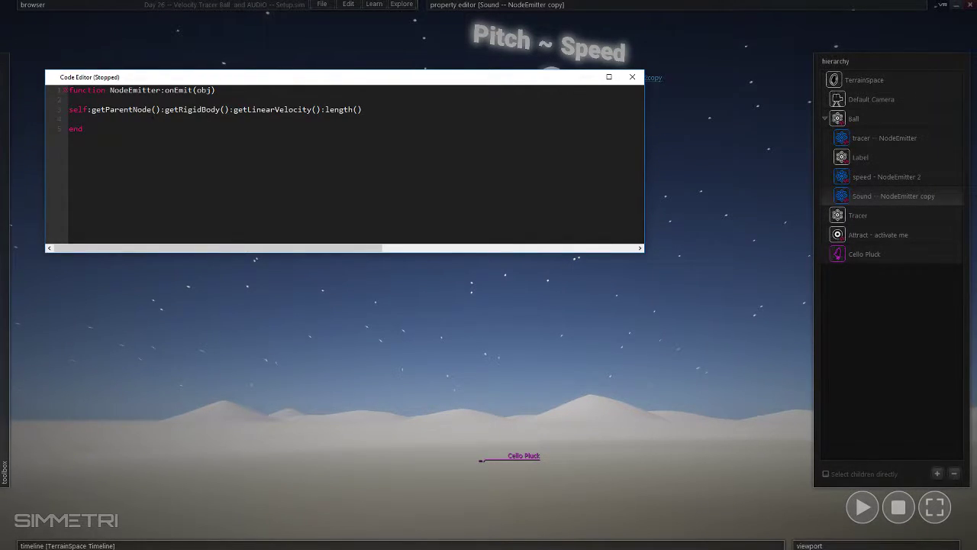
left_click(69, 110)
left_click(82, 129)
left_click_drag(144, 124, 150, 120)
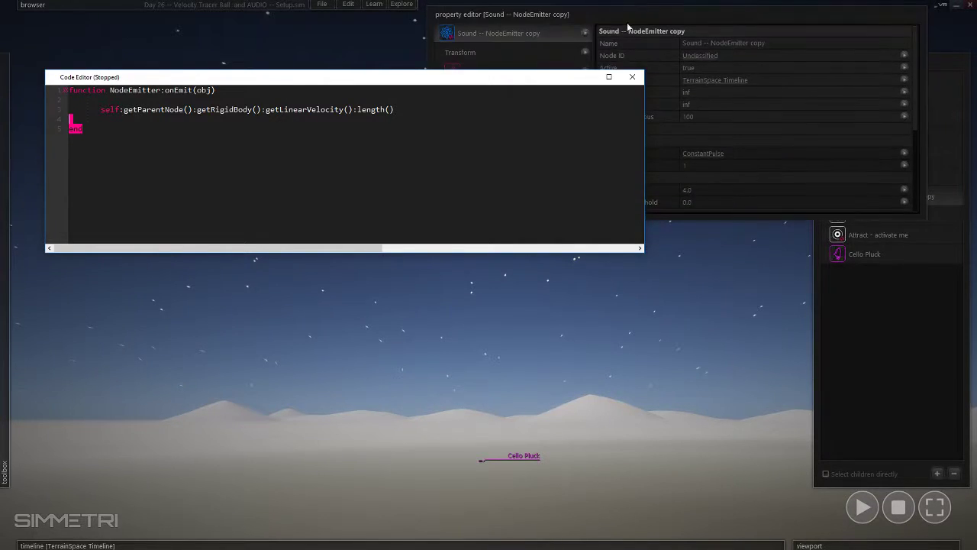
- Examine the Ball's RigidBody component alongside the linear velocity expression, rearranging the code editor window
left_click(859, 120)
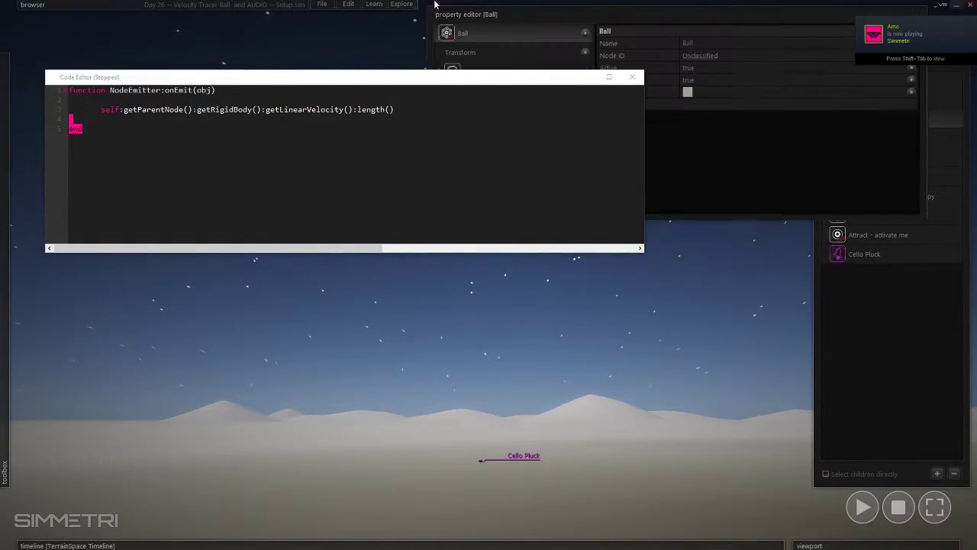
left_click_drag(469, 78, 549, 286)
left_click(480, 92)
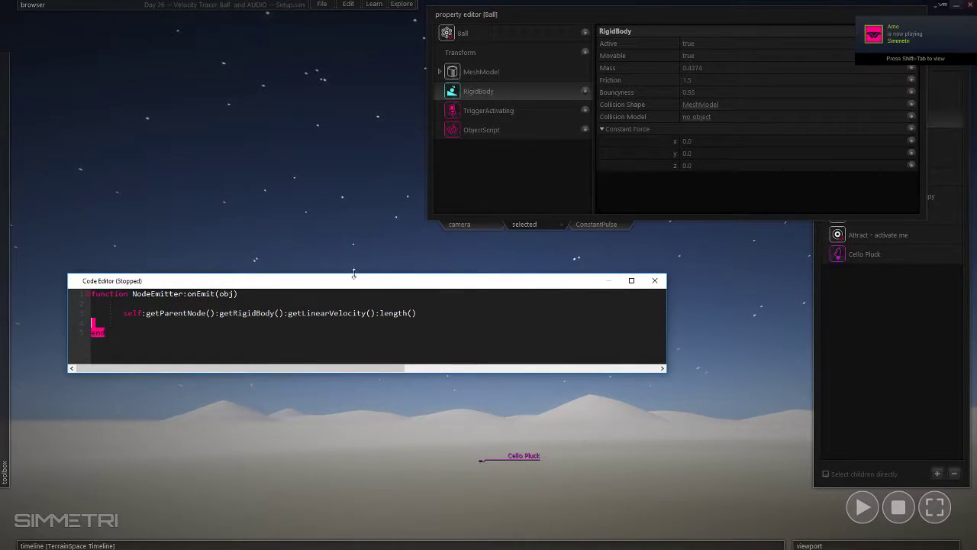
left_click_drag(371, 313, 306, 313)
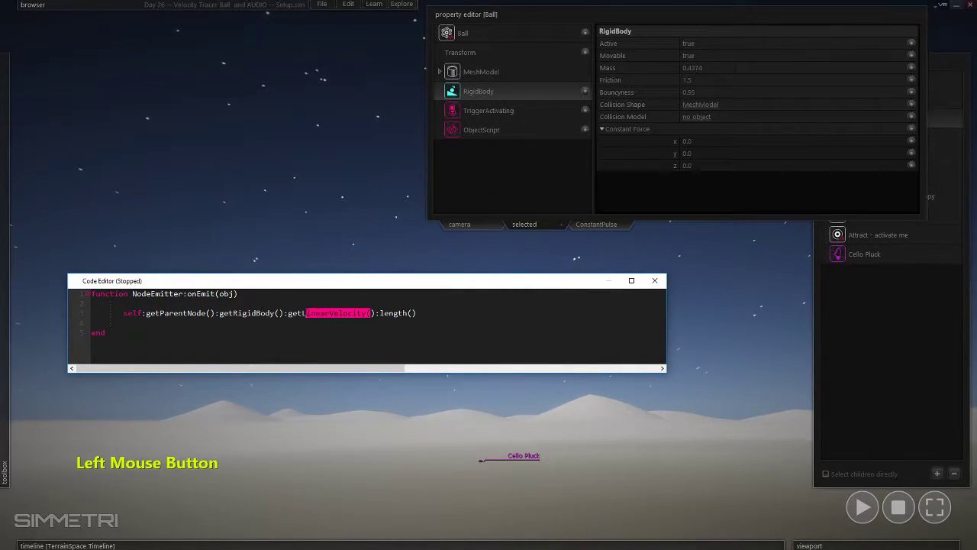
left_click_drag(417, 313, 372, 158)
left_click_drag(422, 250, 426, 425)
- Assign the velocity length expression to a variable named speed, tidy its indentation, and add two blank lines below
left_click(105, 189)
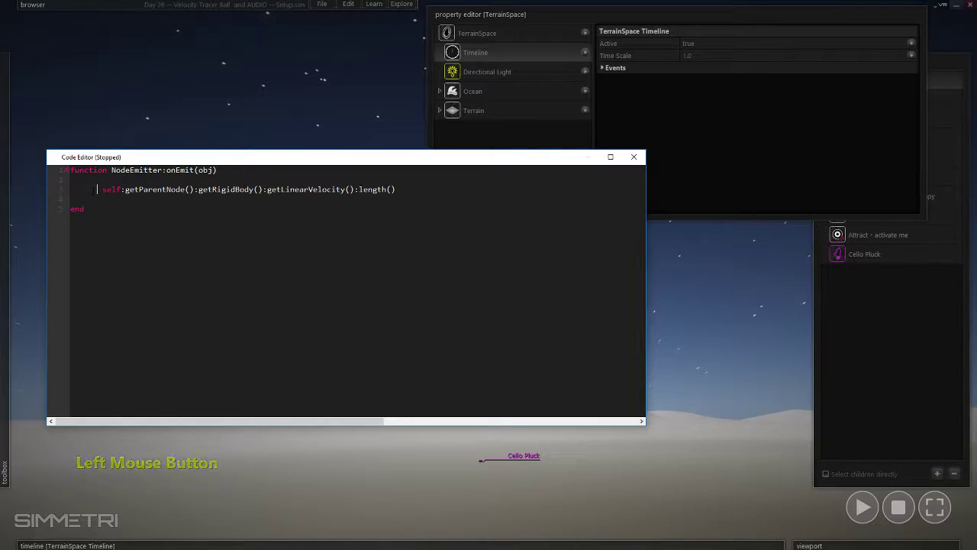
type("speed =")
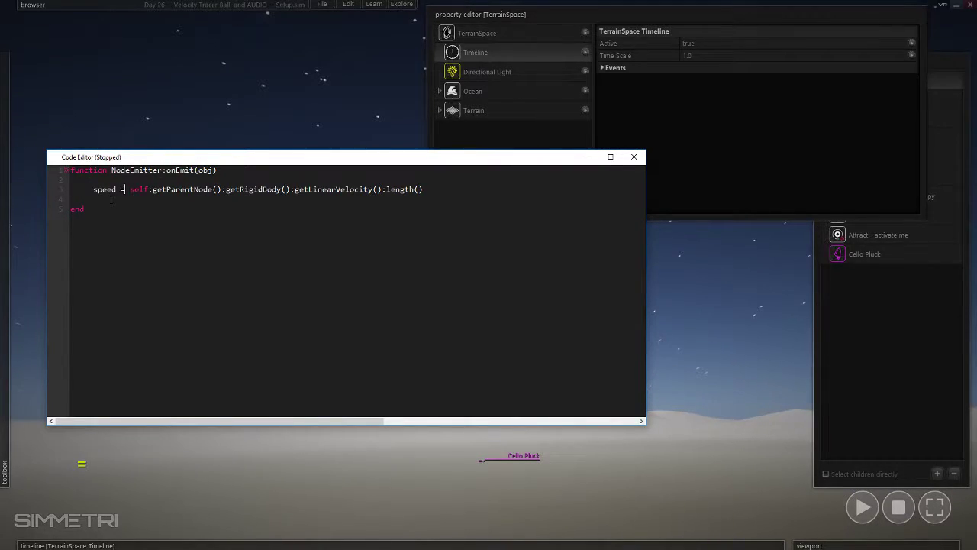
left_click(92, 188)
key("BackSpace")
key("BackSpace")
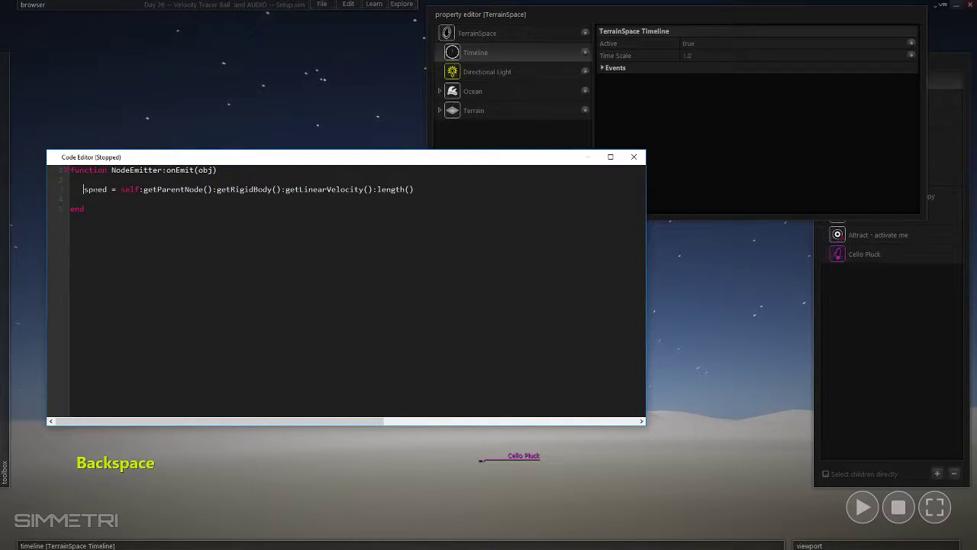
left_click(93, 199)
key("Return")
key("Return")
key("Up")
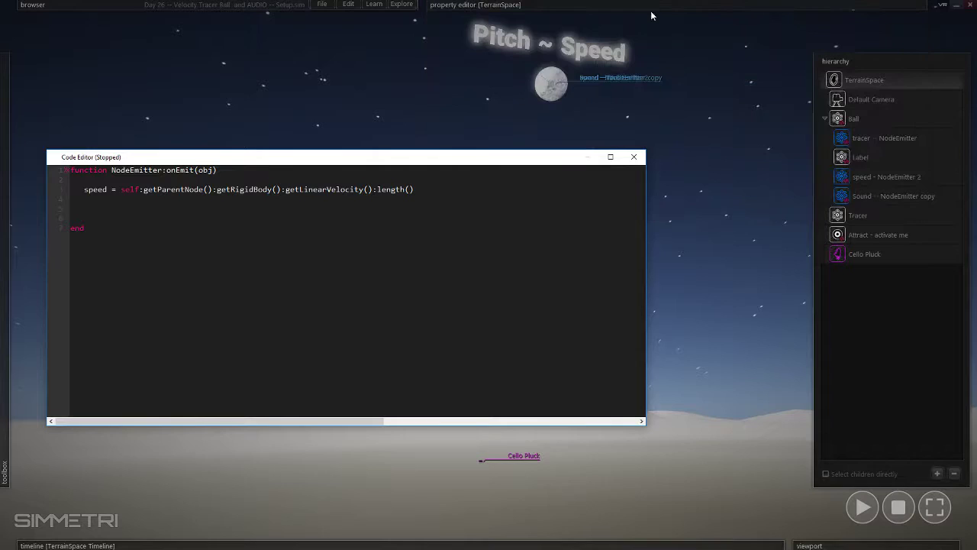
- Review the Sound NodeEmitter's onEmit function signature and its obj argument
left_click(865, 196)
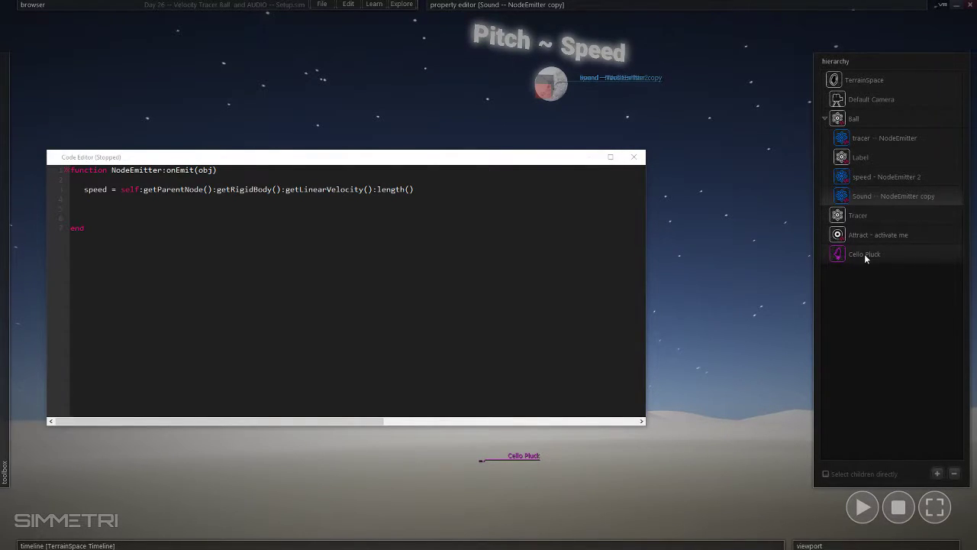
left_click_drag(216, 172, 162, 172)
left_click(218, 172)
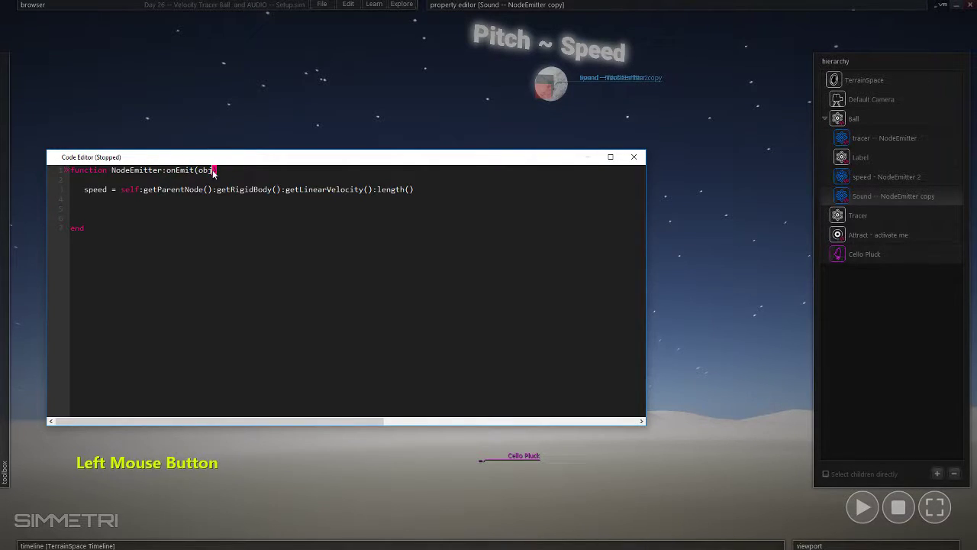
left_click(88, 179)
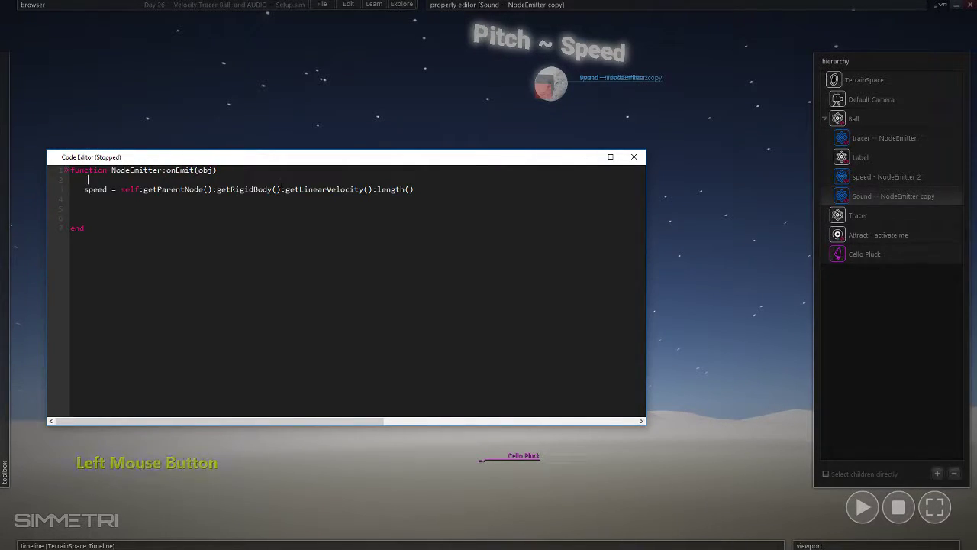
- Narrow the code editor to uncover Cello Pluck's properties and set its Transpose Pitch to 0.0
left_click(866, 255)
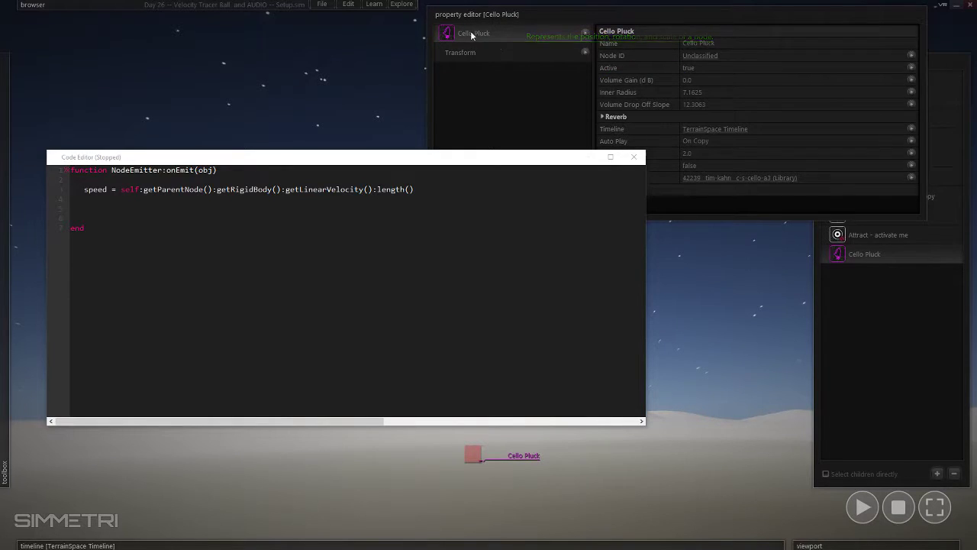
left_click(480, 33)
left_click_drag(646, 174, 550, 174)
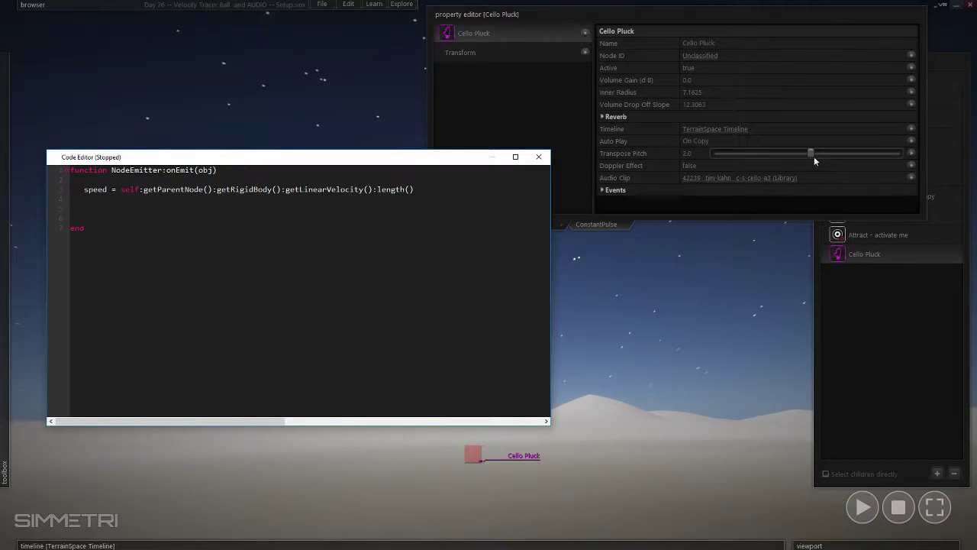
left_click_drag(808, 153, 807, 153)
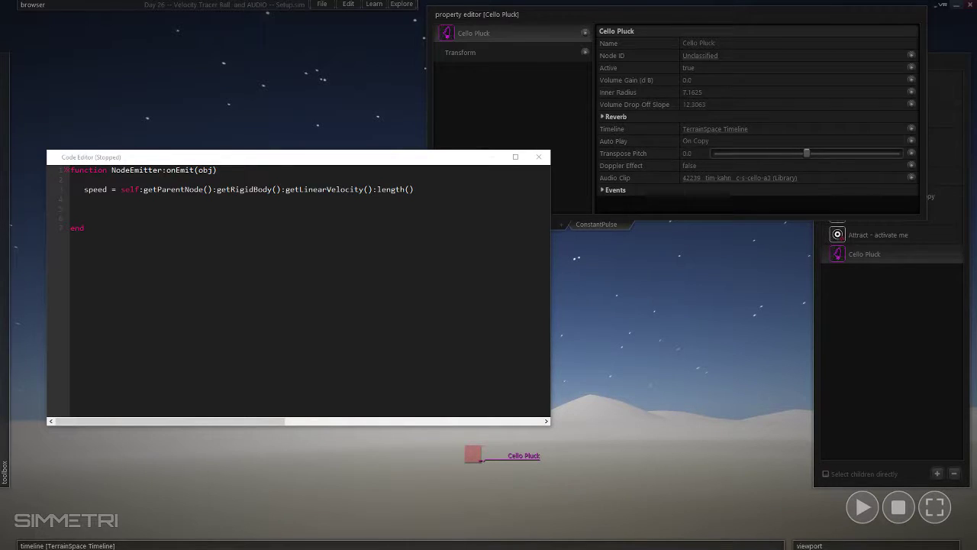
- Add the line obj.transposePitch = speed below the speed assignment in the onEmit function
left_click(127, 206)
key("ctrl+v")
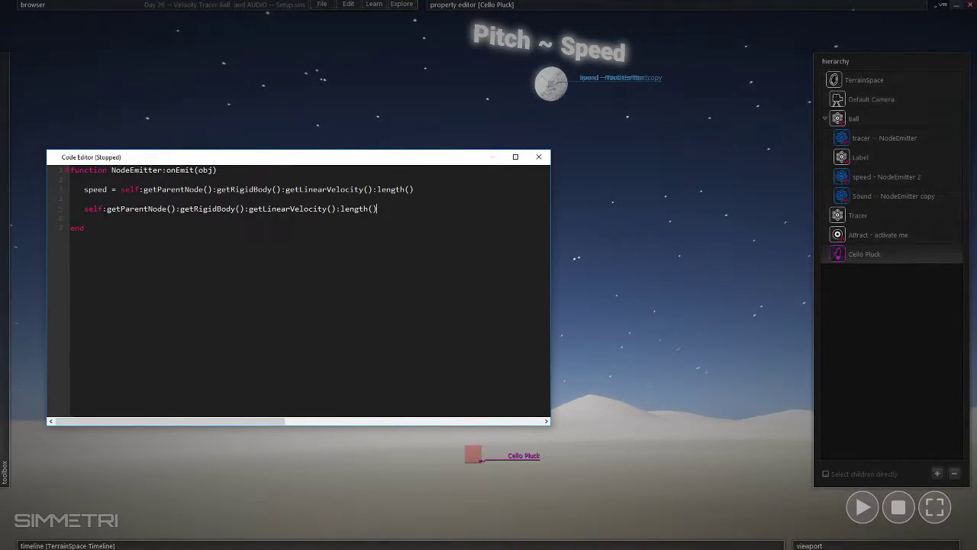
key("shift+Home")
key("BackSpace")
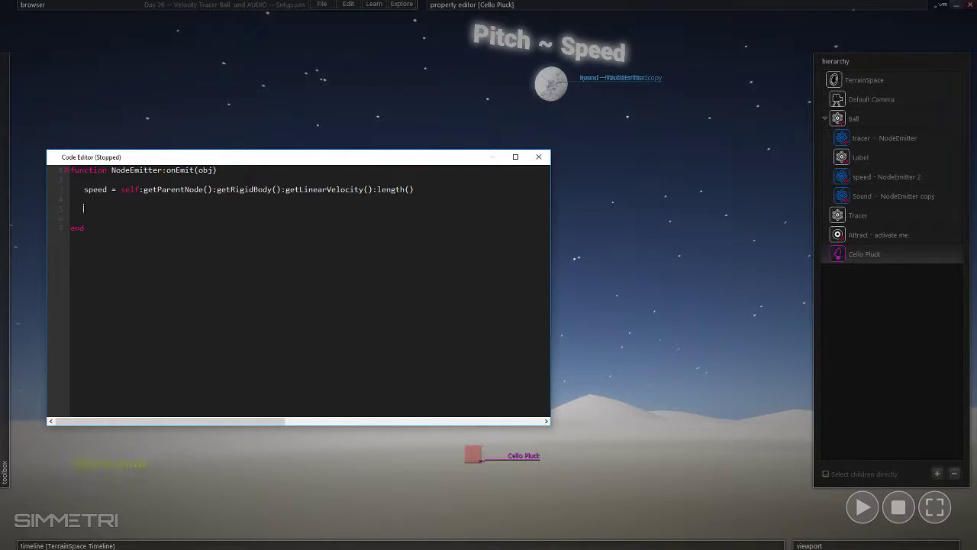
type("obj.transposePitch()")
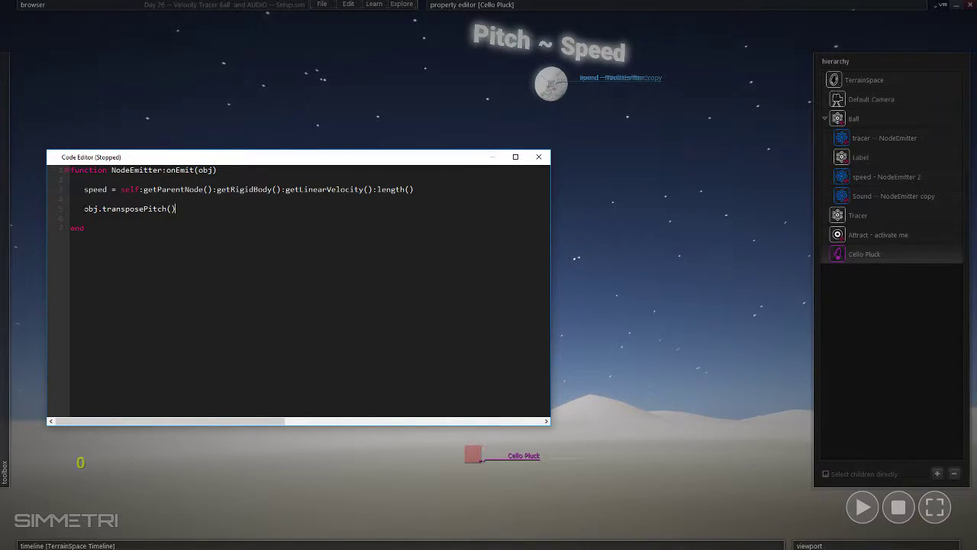
key("Left")
key("Right")
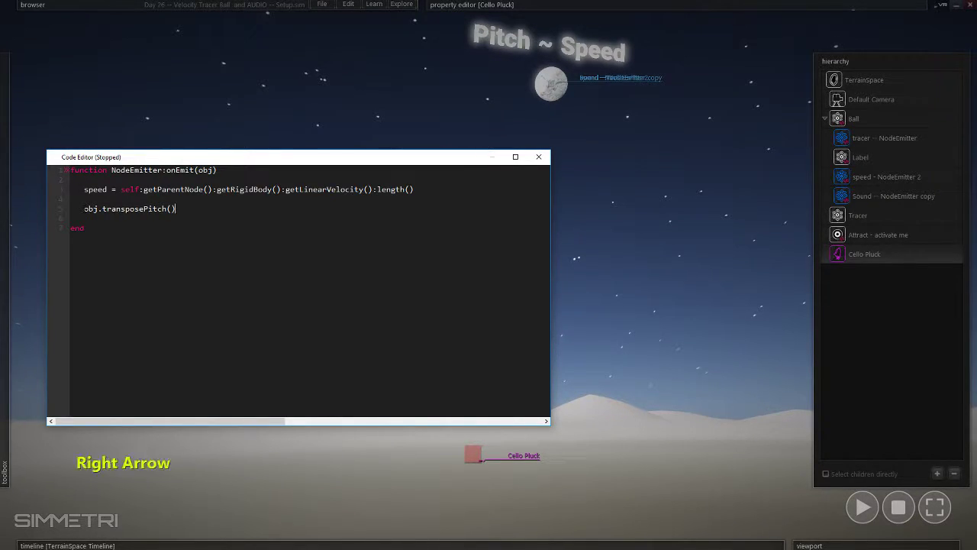
key("BackSpace")
key("BackSpace")
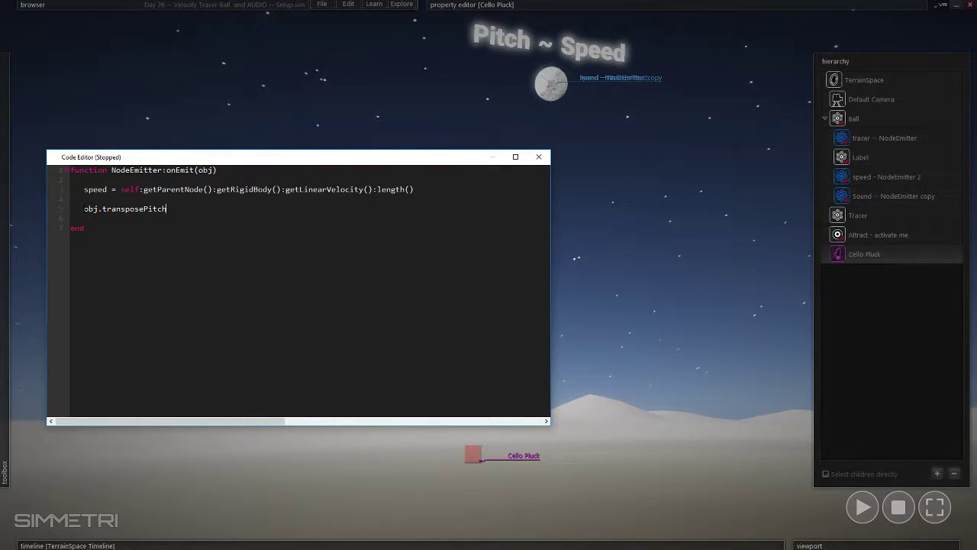
type("= speed")
- Try out Cello Pluck's Transpose Pitch adjustment and return it to 0.0
mouse_move(548, 3)
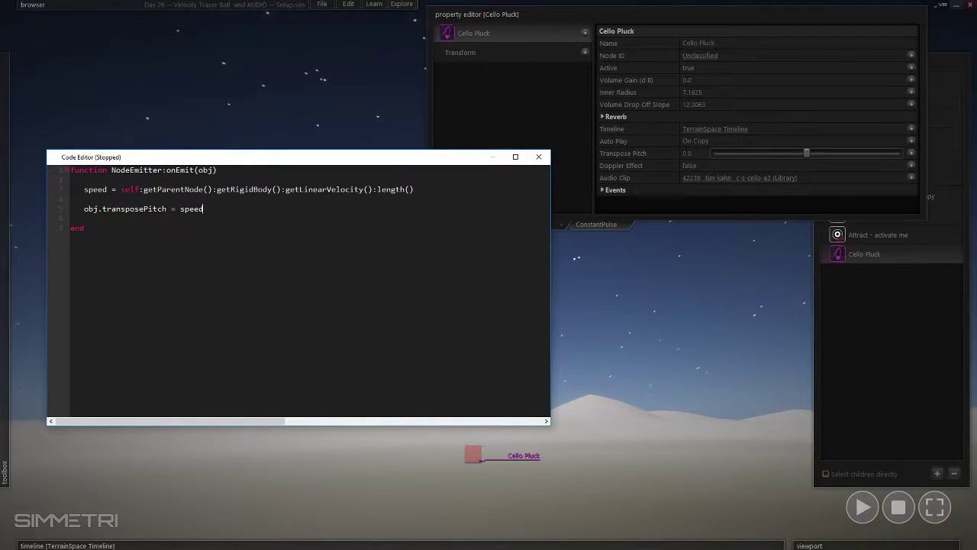
left_click(680, 153)
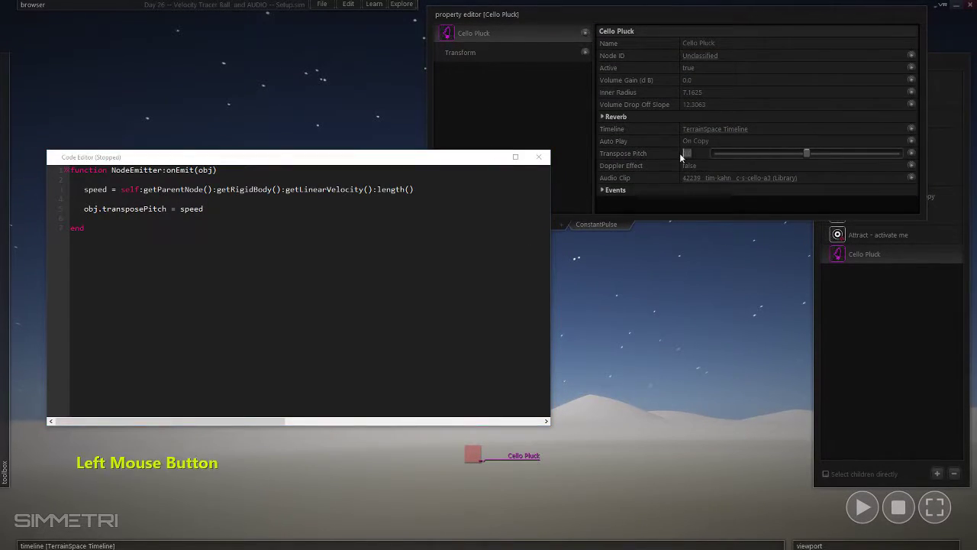
mouse_move(806, 155)
left_mouse_down()
mouse_move(823, 154)
mouse_move(814, 153)
left_mouse_up()
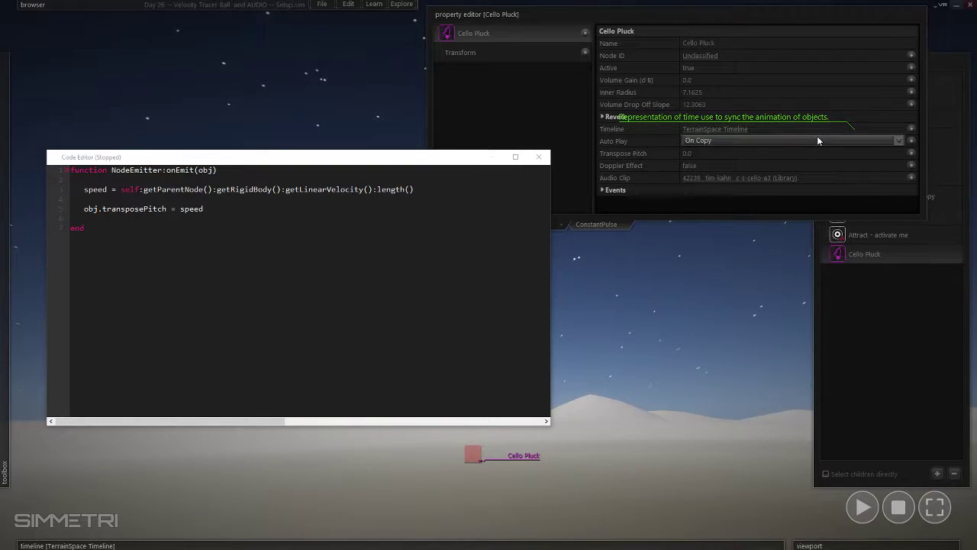
- Narrow the code editor window to fit the speed expression and move it clear of the ball
left_click_drag(550, 183, 419, 180)
left_click_drag(337, 161, 319, 148)
left_click(400, 190)
left_click_drag(402, 190, 425, 190)
- Run the simulation with the ball's whole fall in view to test the speed-driven Cello Pluck pitch, and stop it
left_click(598, 110)
right_click_drag(598, 110, 533, 180)
key("s")
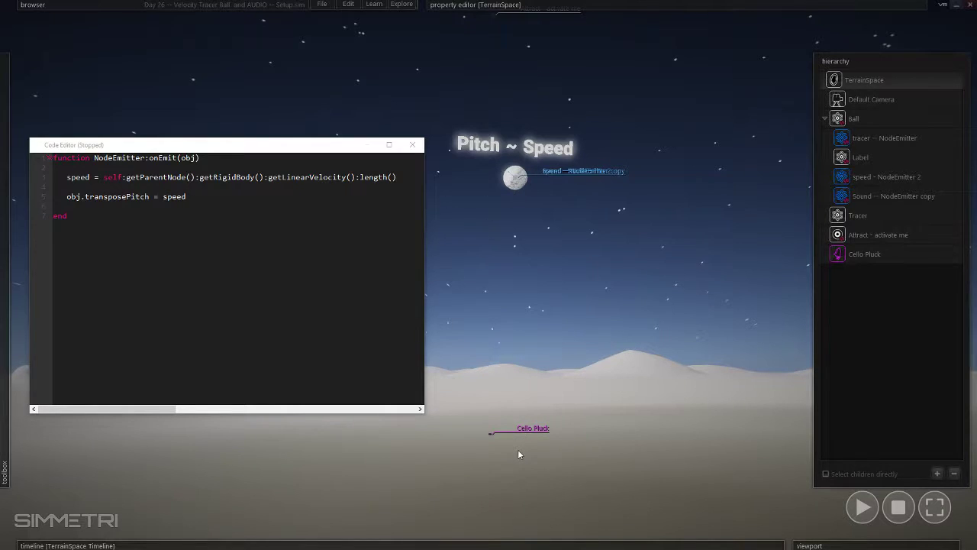
key("space")
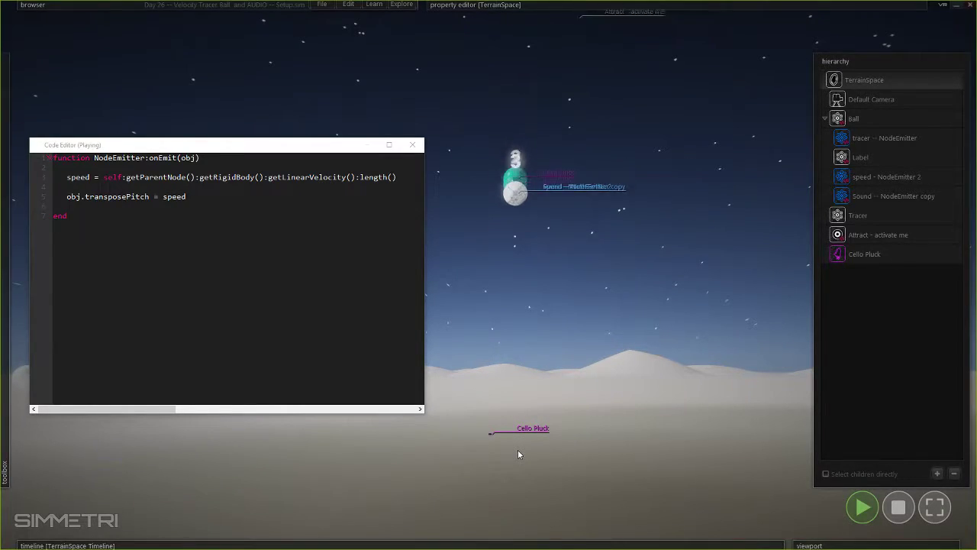
key("space")
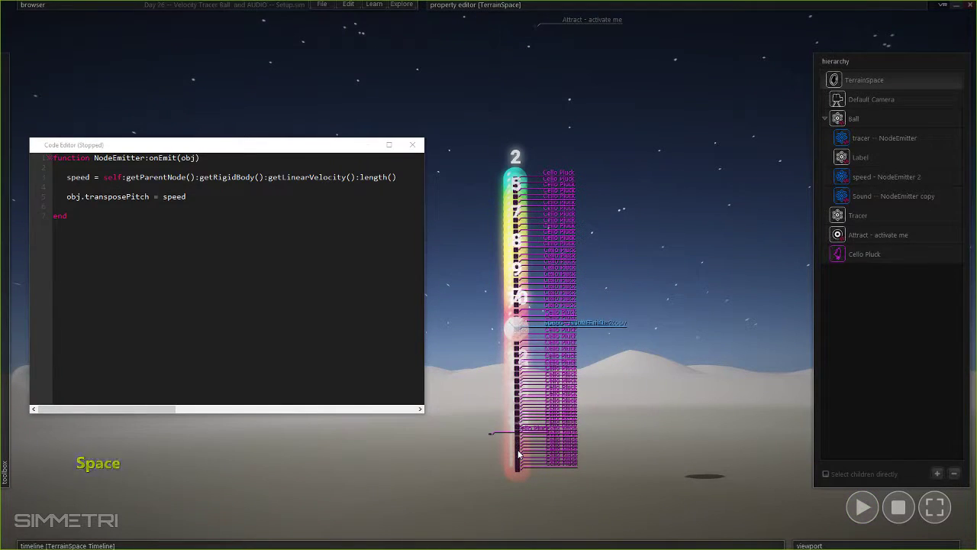
- Rewind the simulation and set the z component of the ball's RigidBody Constant Force to 0.0333
left_click(899, 508)
right_click_drag(586, 357, 587, 229)
key("a")
left_click(461, 169)
mouse_move(474, 6)
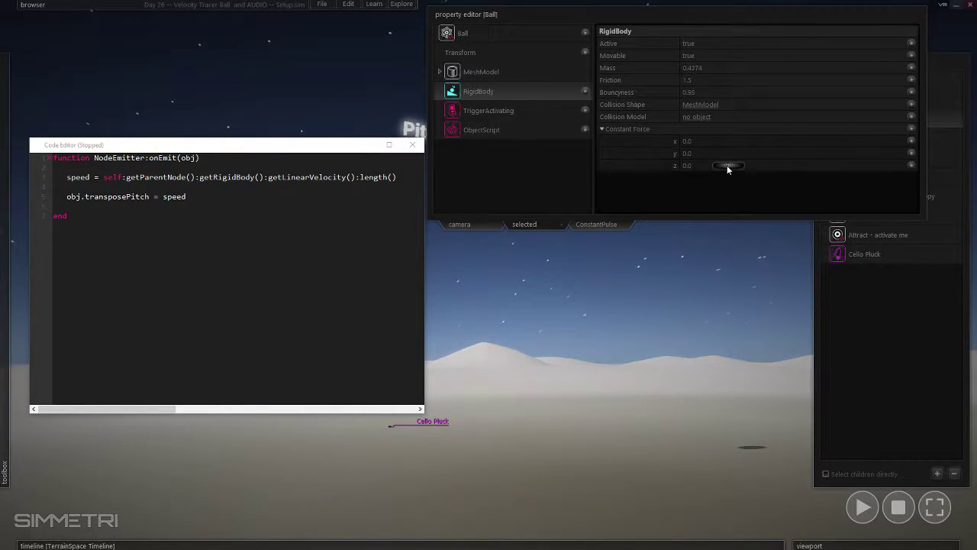
left_click_drag(727, 165, 734, 167)
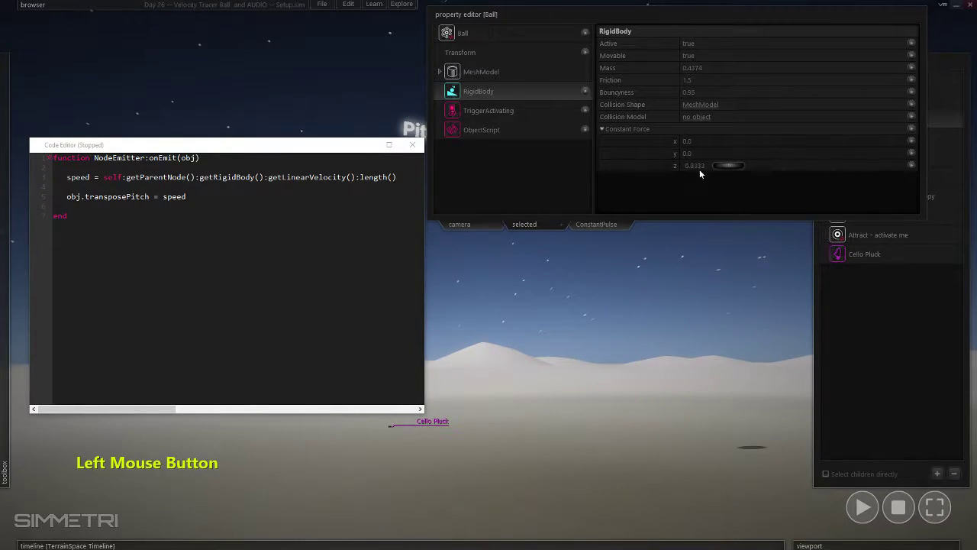
- Run the simulation to test the ball's fall under the new constant force, view its trail up close, and rewind
key("space")
right_click_drag(524, 311, 577, 413)
key("a")
key("space")
right_click_drag(539, 351, 491, 79)
key("w")
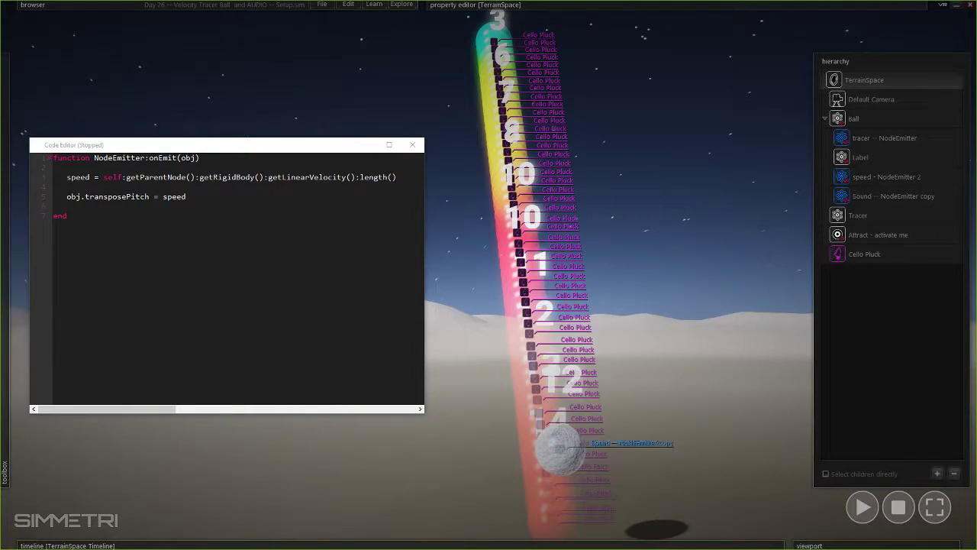
left_click(899, 508)
mouse_move(489, 274)
right_mouse_down()
mouse_move(457, 255)
mouse_move(491, 276)
right_mouse_up()
key("s")
- Examine the speed expression and the obj.transposePitch assignment in the Sound NodeEmitter's onEmit function
left_click(68, 196)
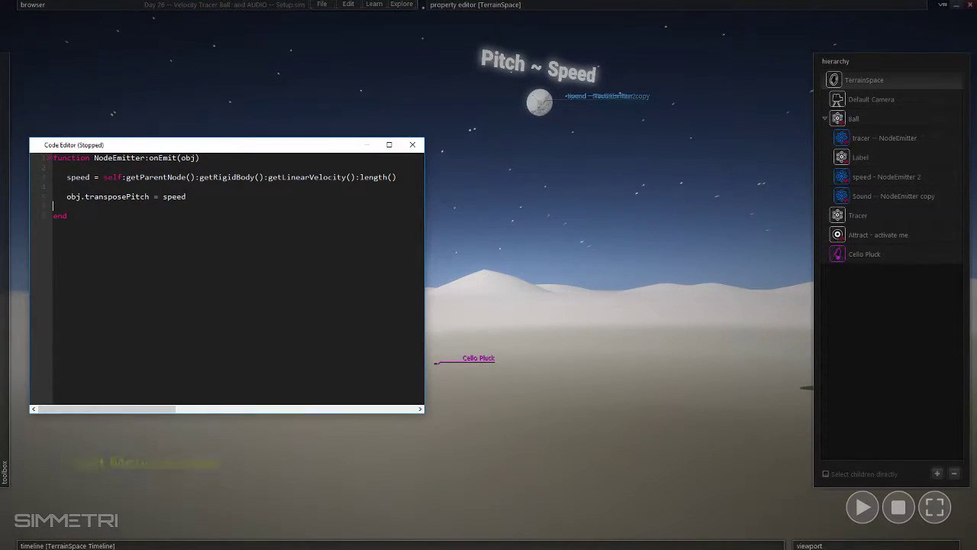
key("BackSpace")
left_click_drag(131, 177, 401, 177)
left_click(873, 200)
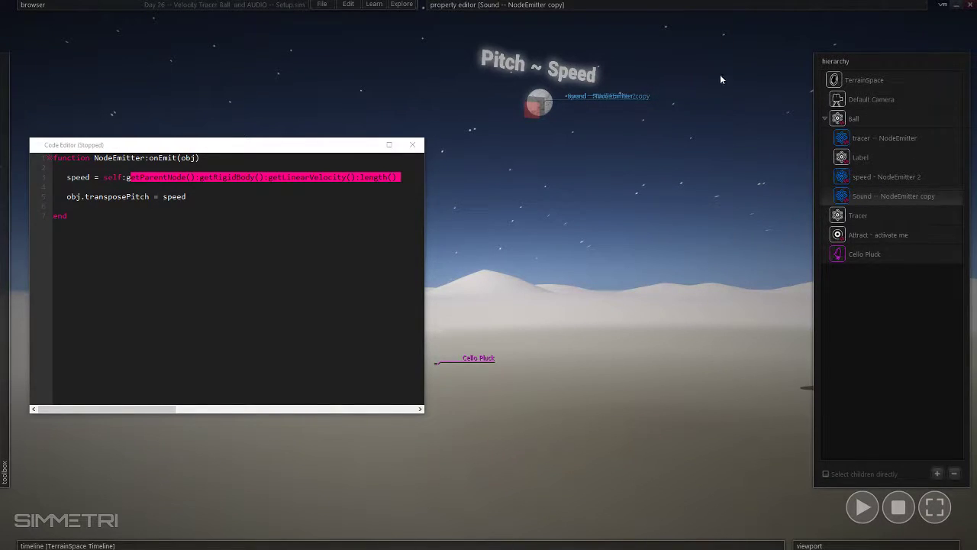
left_click_drag(398, 178, 355, 177)
left_click(360, 177)
left_click_drag(369, 177, 361, 179)
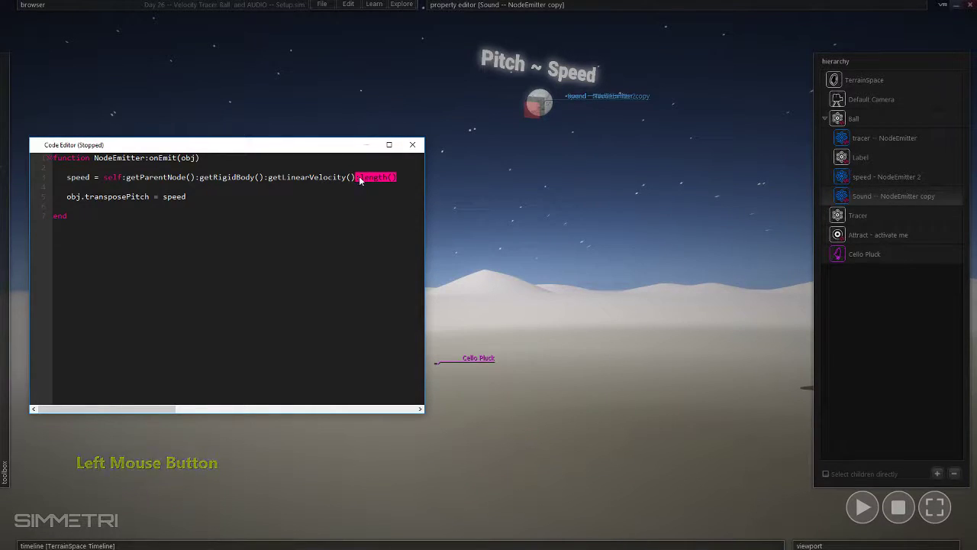
left_click_drag(114, 177, 277, 177)
left_click_drag(402, 178, 104, 178)
left_click(92, 209)
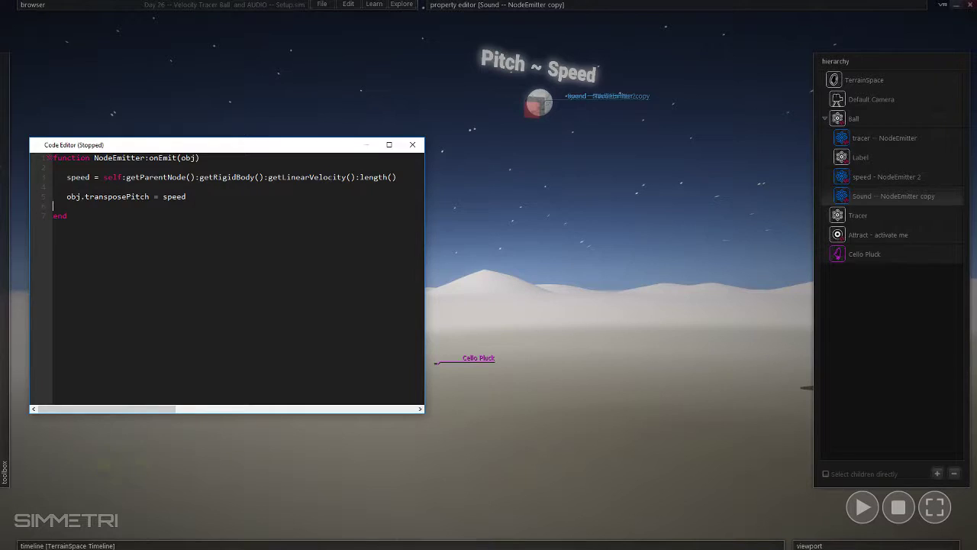
left_click_drag(162, 196, 61, 197)
left_click(187, 196)
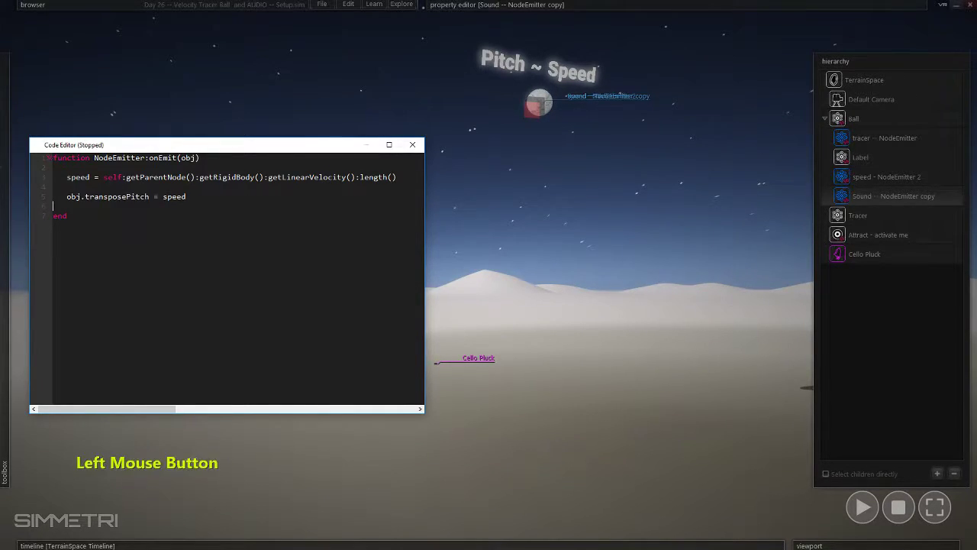
left_click_drag(187, 196, 166, 196)
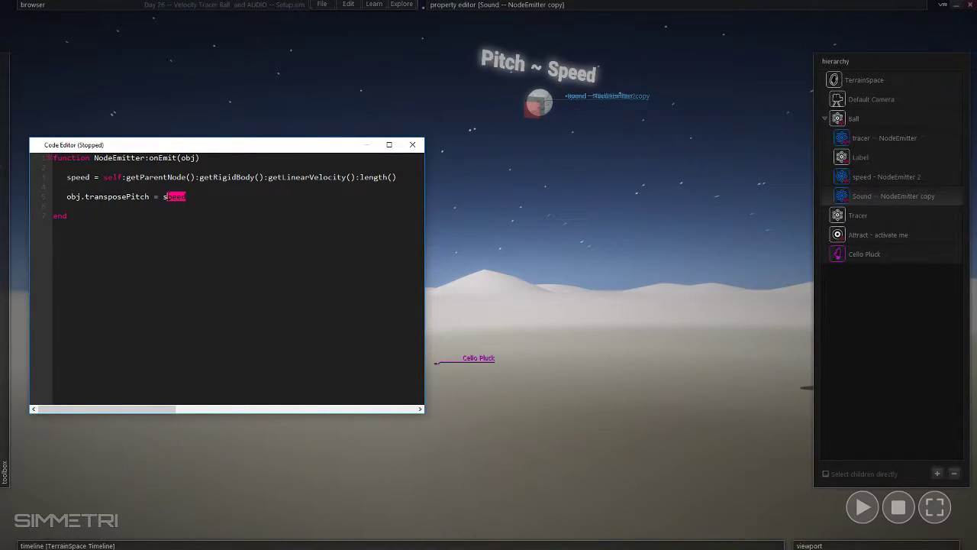
left_click(186, 196)
- Run the simulation past the ball's first bounce to hear the pitch follow its speed, pause, and rewind
left_click(539, 195)
key("space")
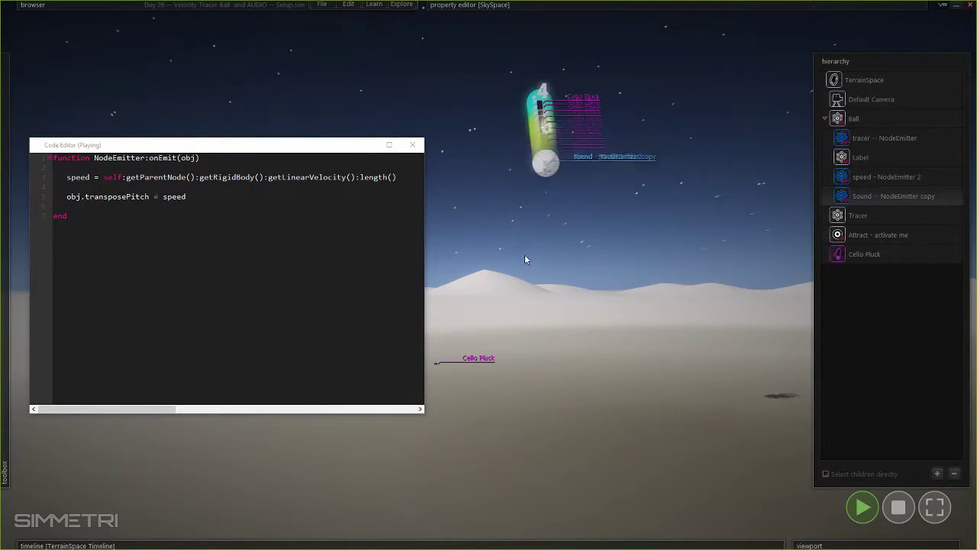
key("space")
left_click(162, 197)
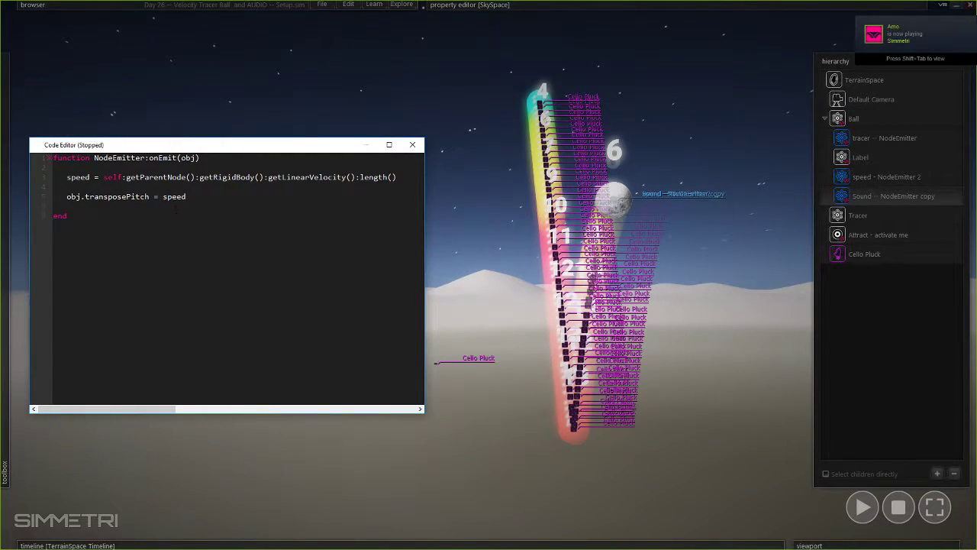
left_click(868, 252)
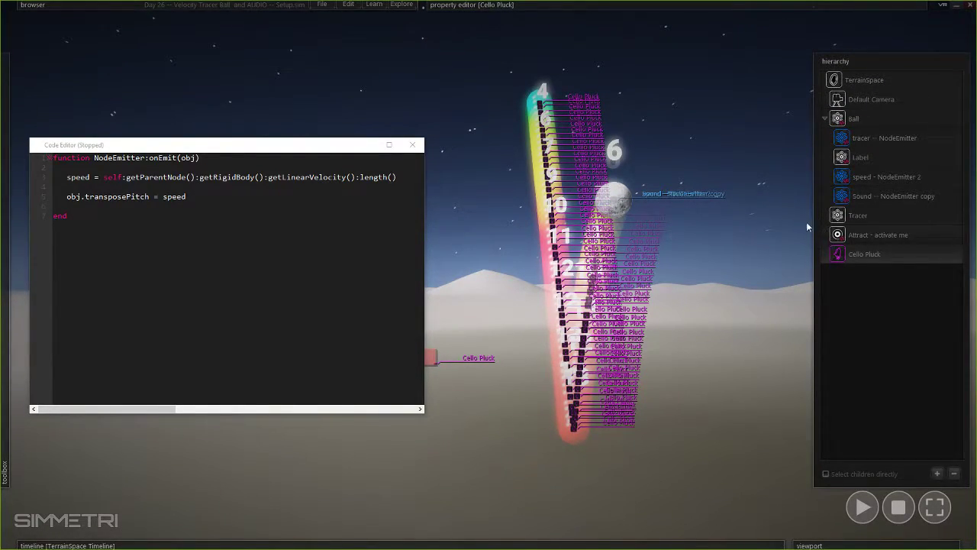
left_click(899, 508)
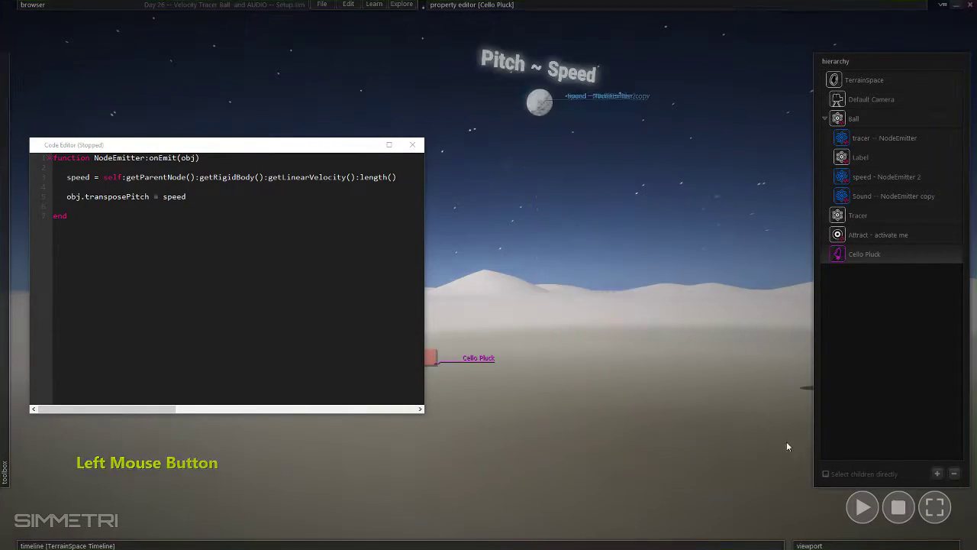
- Try out the inverted assignment obj.transposePitch = -speed in a simulation run, and restore the assignment to speed
left_click(163, 197)
type("-")
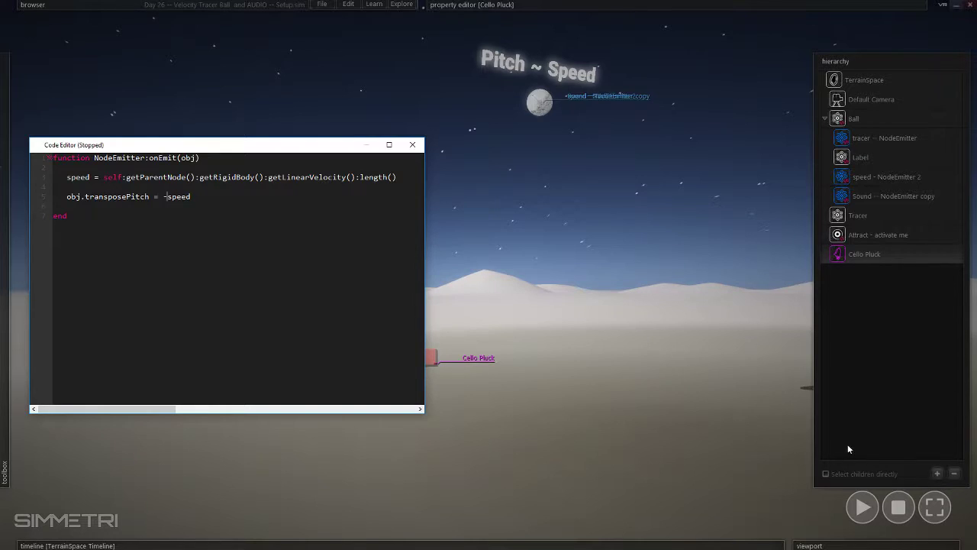
left_click(862, 508)
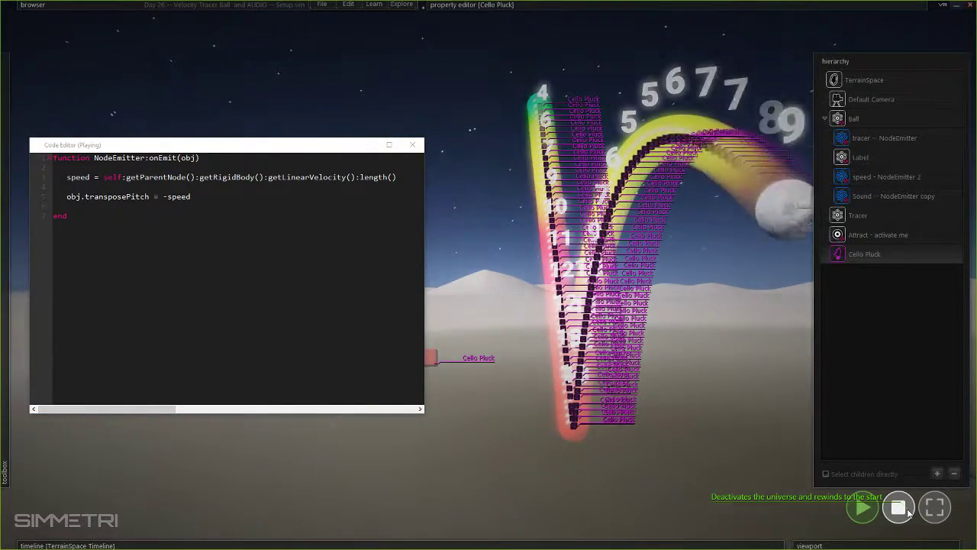
left_click(899, 507)
right_click_drag(611, 464, 639, 450)
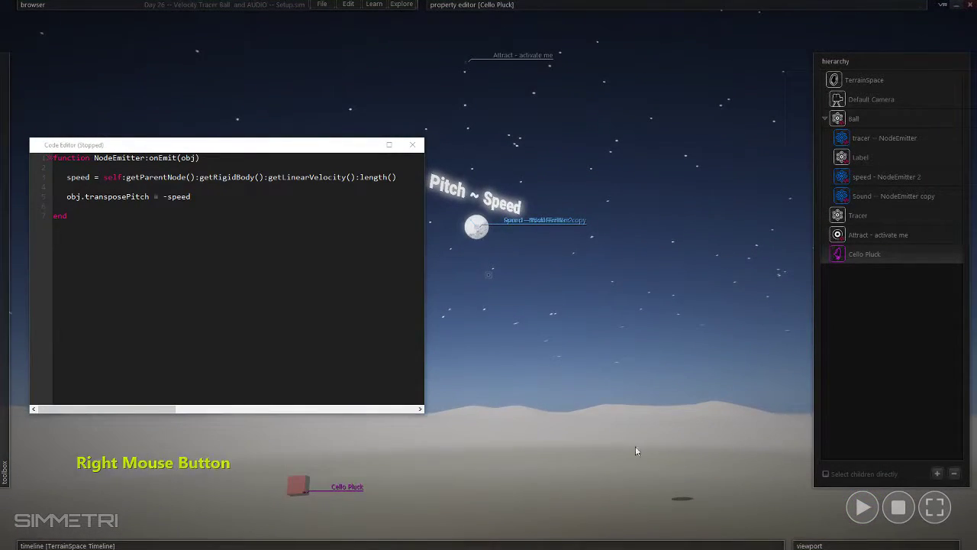
left_click(166, 197)
key("BackSpace")
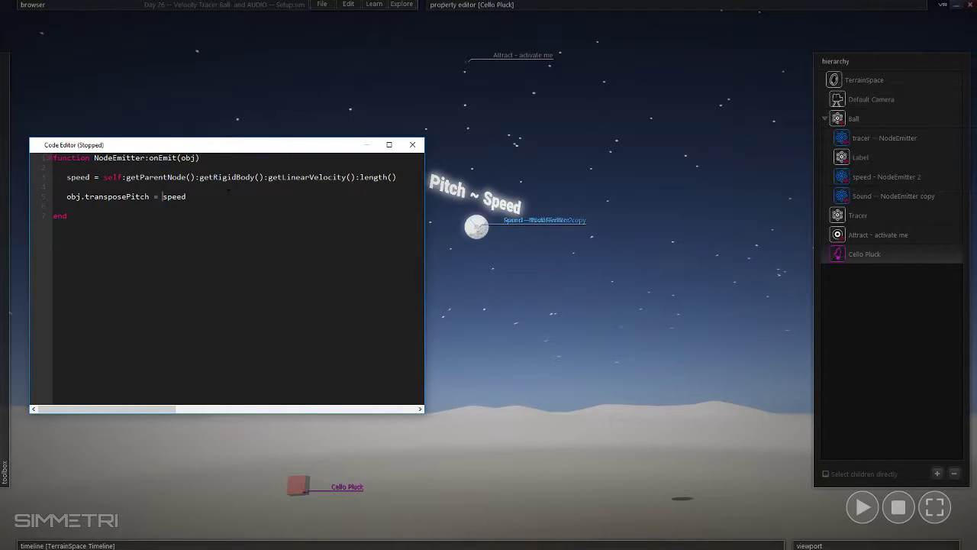
- Replace :length() with .y in the speed expression so the pitch follows vertical velocity, and close the code editor
left_click_drag(396, 178, 355, 178)
key("BackSpace")
type(".y")
left_click(187, 196)
left_click_drag(366, 180, 291, 181)
left_click(196, 189)
left_click(191, 197)
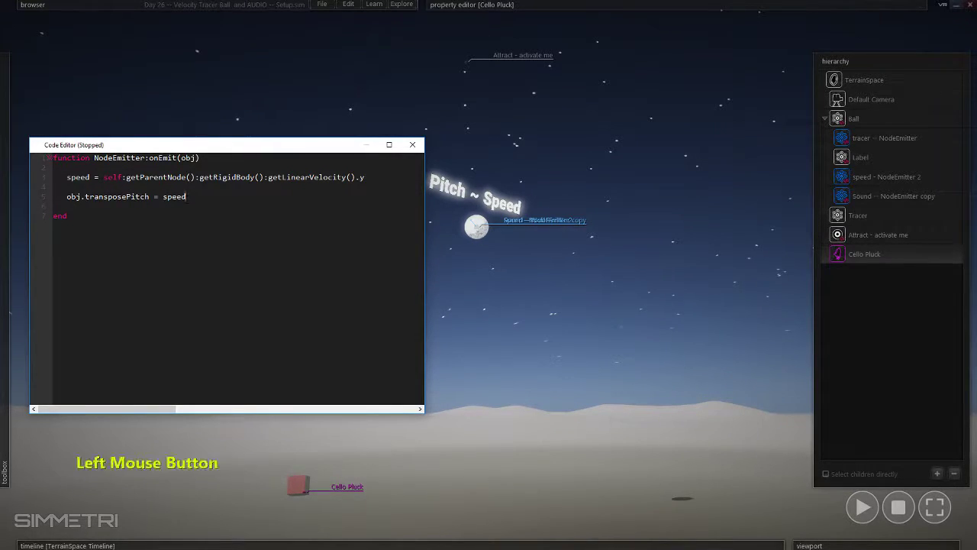
left_click_drag(67, 196, 149, 196)
left_click(165, 196)
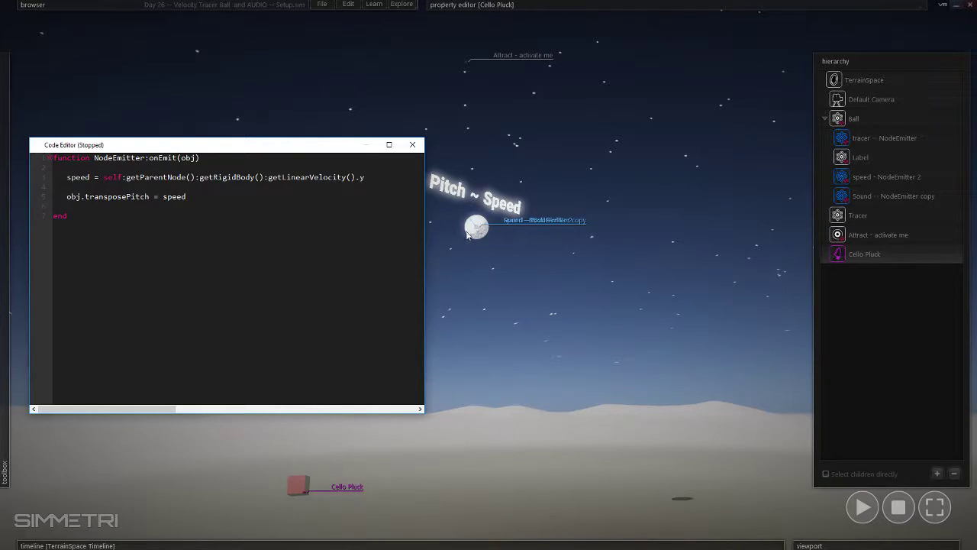
left_click(412, 144)
- Run the simulation to test the pitch driven by vertical velocity, following the ball, and rewind
key("space")
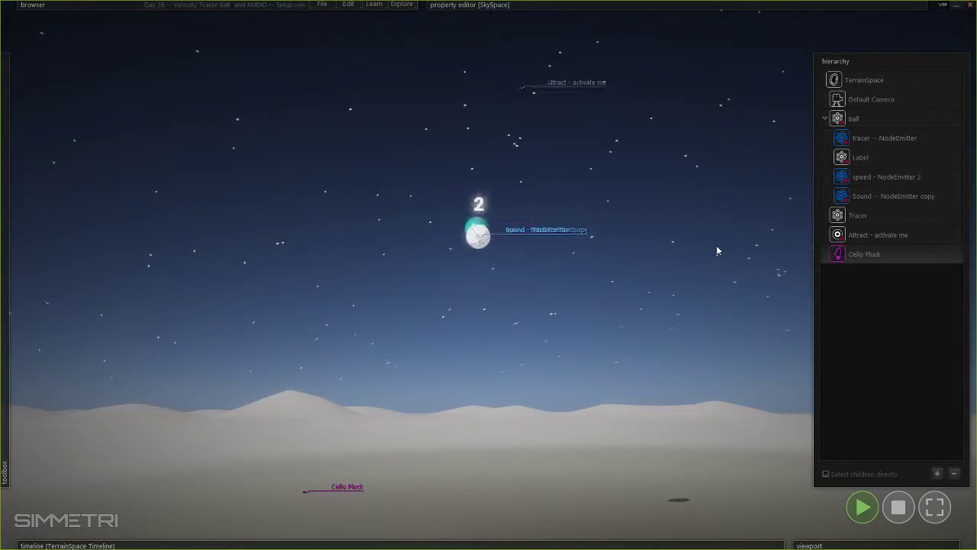
right_click_drag(714, 252, 721, 260)
key("s")
key("space")
key("d")
key("s")
key("s")
key("space")
left_click(895, 515)
- Rerun the simulation with pauses, following the ball through several bounces, and stop with the whole bounce path in view
key("a")
key("w")
right_click_drag(628, 430, 627, 426)
key("space")
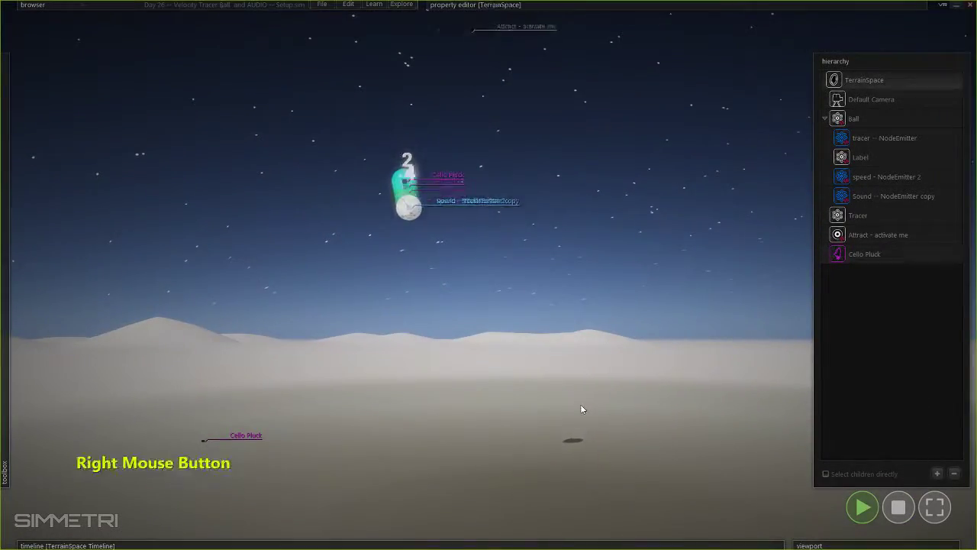
key("space")
key("space")
key("space")
key("d")
key("s")
right_click_drag(613, 370, 668, 391)
key("space")
key("space")
key("d")
key("s")
key("d")
key("s")
key("d")
key("s")
key("d")
key("s")
right_click_drag(489, 274, 489, 274)
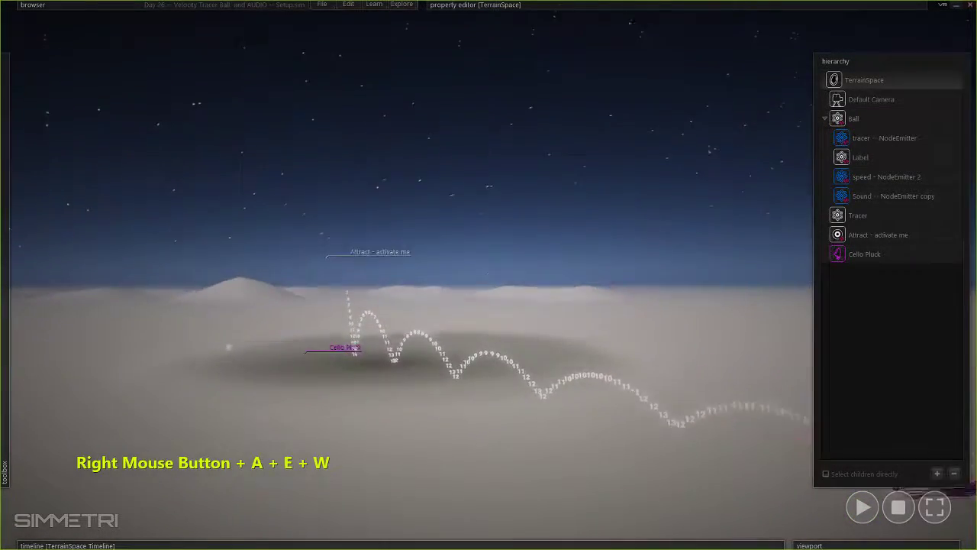
- Examine the speed labels left along the first bounces from a closer view, and rewind the simulation
right_click_drag(489, 274, 652, 368)
key("a")
key("w")
key("e")
key("ctrl")
key("e")
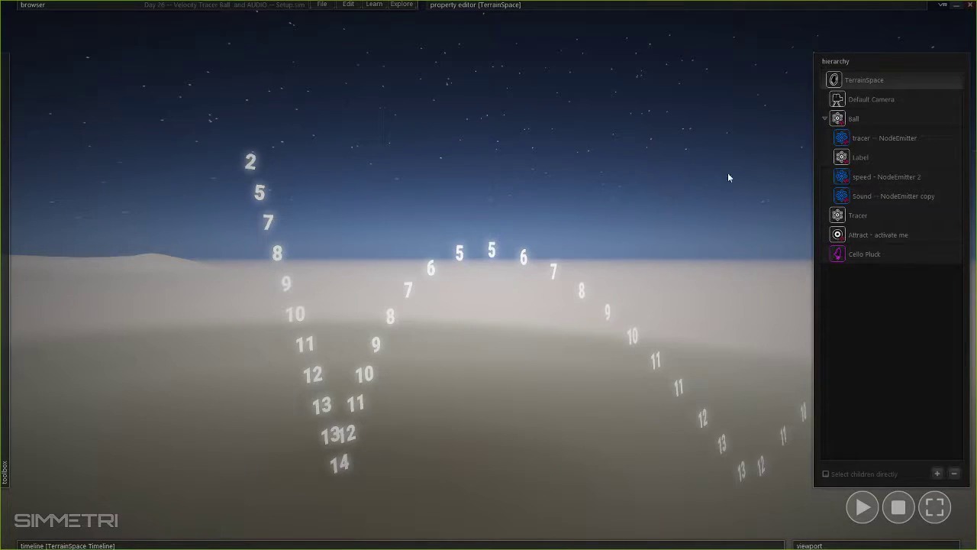
right_click_drag(934, 402, 748, 367)
key("d")
key("s")
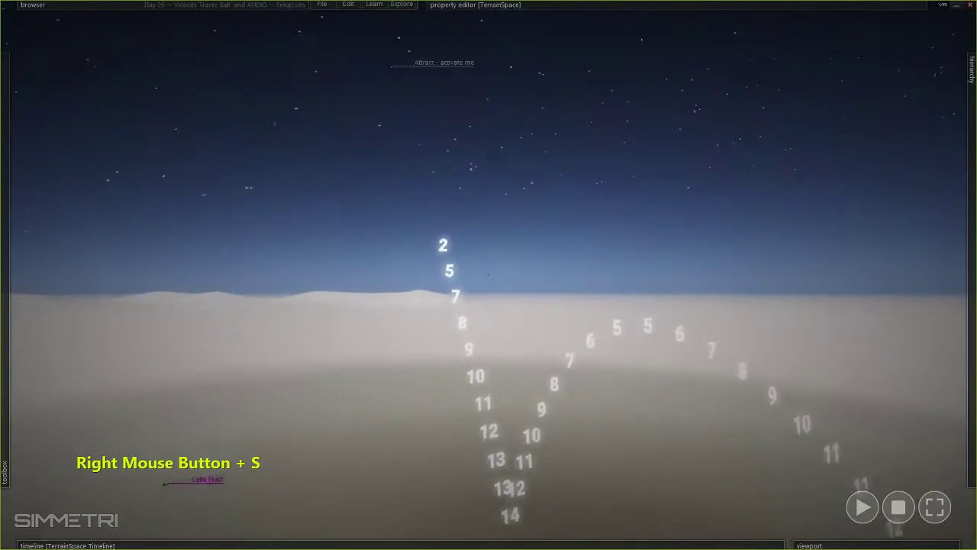
left_click(899, 507)
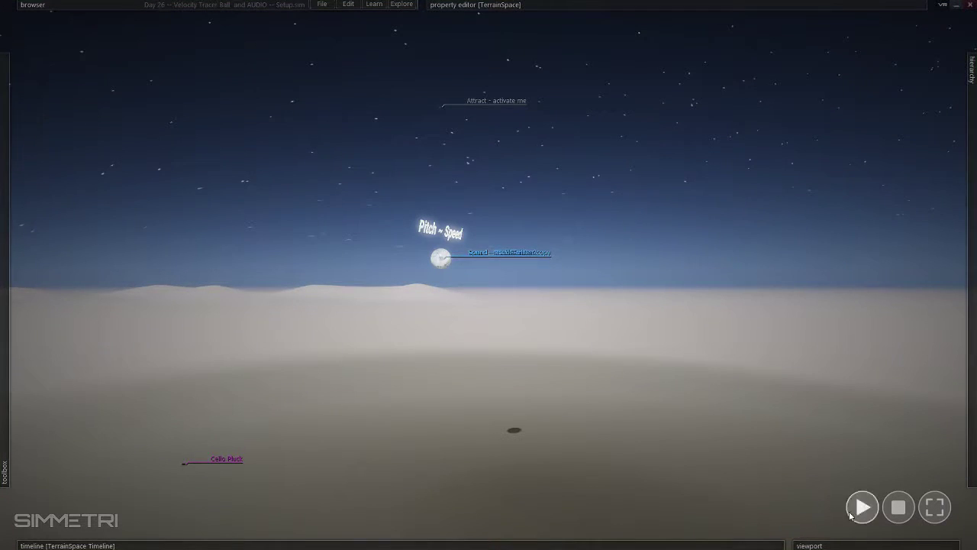
- Play the simulation through the ball's first bounce arc from a distance, and rewind it
left_click(852, 513)
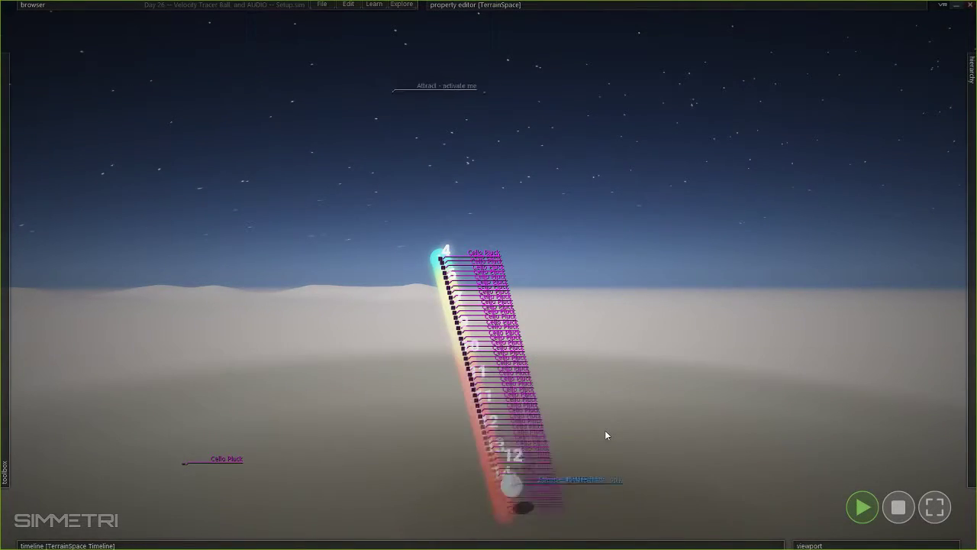
key("d")
right_click_drag(676, 445, 766, 460)
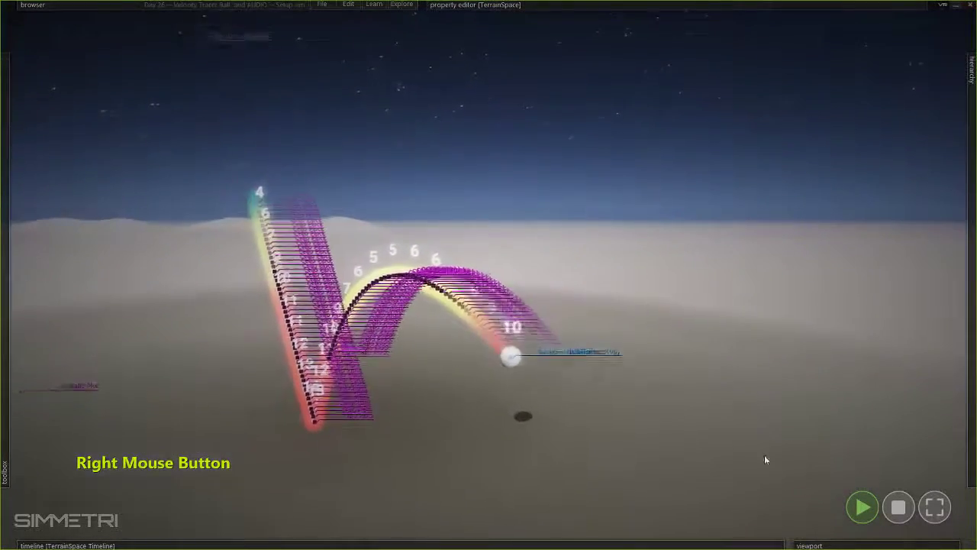
left_click(898, 507)
- Run the simulation from a closer view and pause it just after the ball first hits the ground
key("w")
right_click_drag(825, 473, 779, 427)
key("a")
key("e")
key("w")
key("a")
key("e")
key("d")
right_click_drag(708, 362, 707, 408)
key("space")
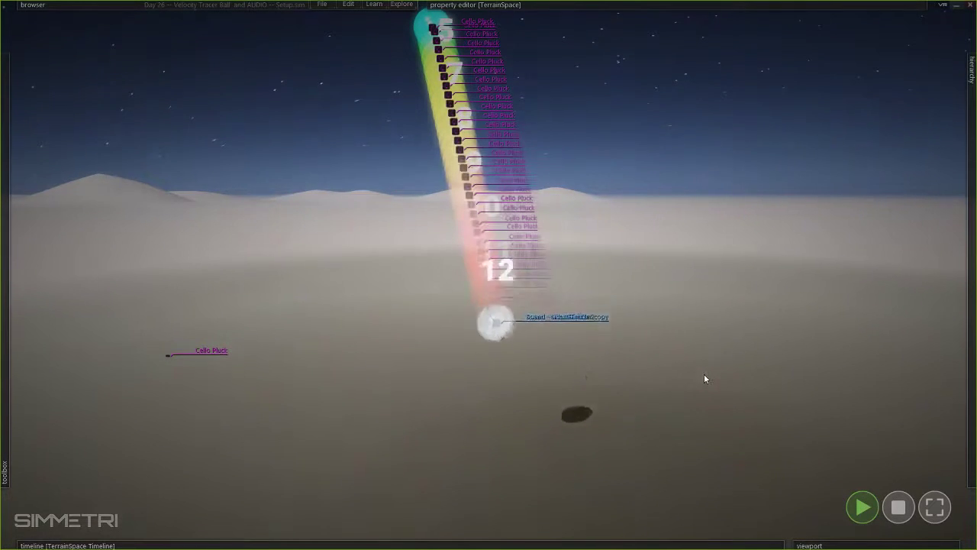
key("space")
- Examine the Cello Pluck copies and speed labels around the first impact point, and rewind the simulation
right_click_drag(704, 373, 504, 178, "ctrl")
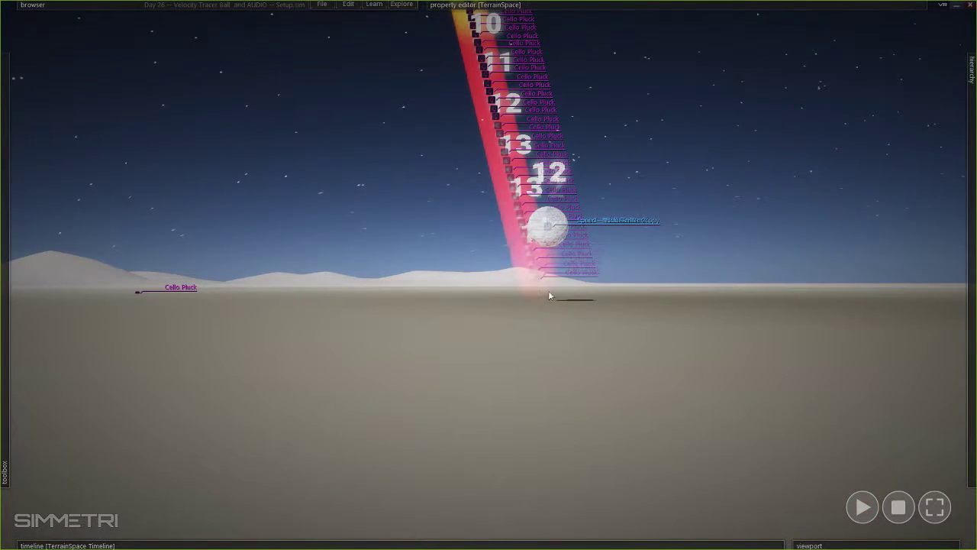
right_click_drag(552, 260, 553, 260)
key("a")
key("w")
key("e")
key("w")
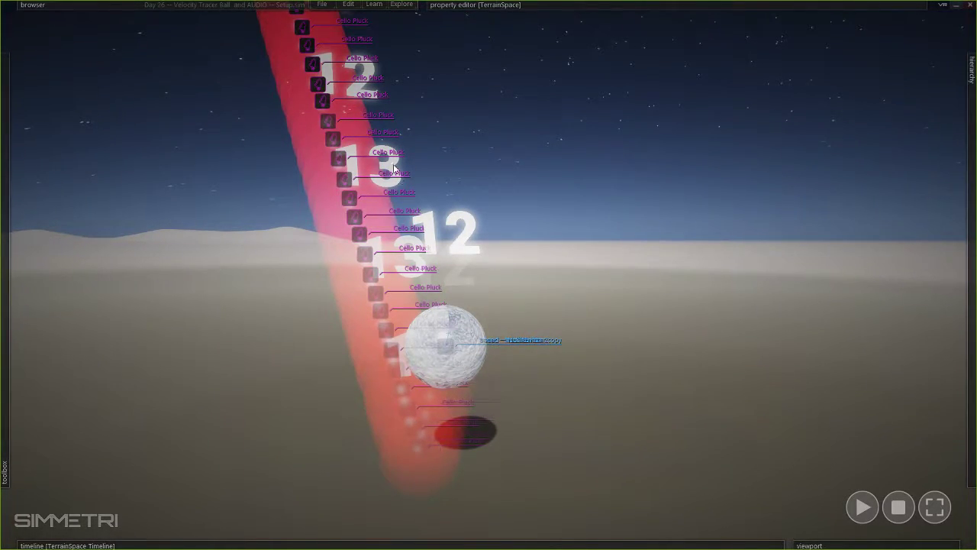
right_click_drag(352, 69, 425, 182)
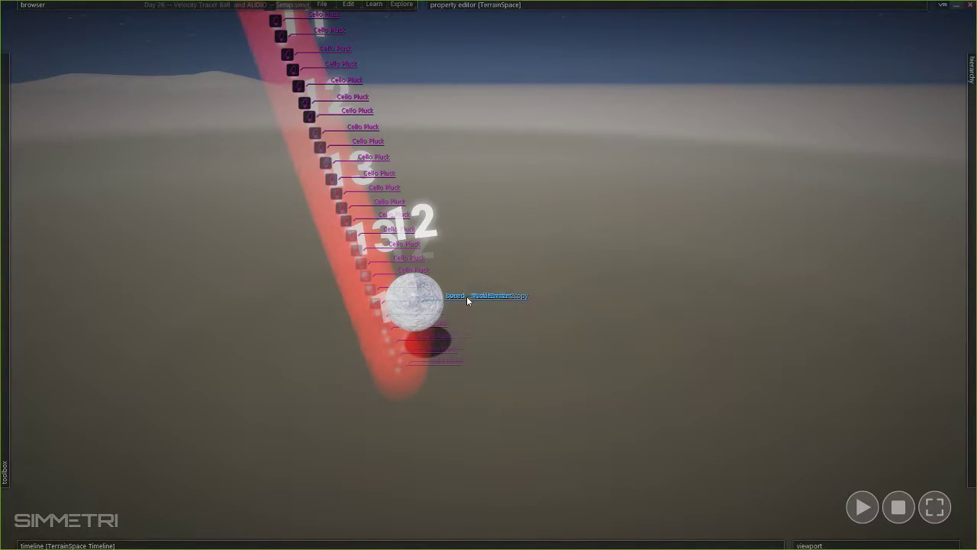
right_click_drag(466, 297, 326, 279)
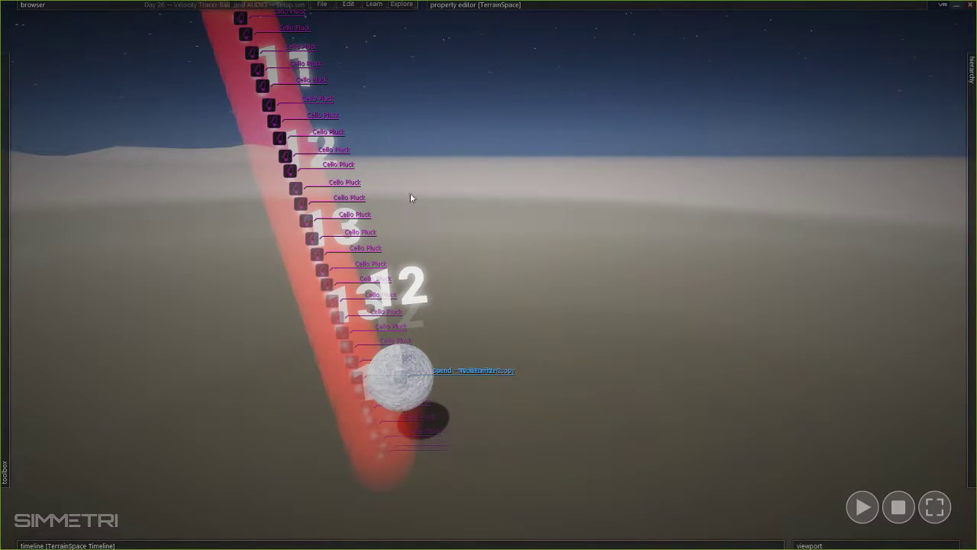
left_click(899, 507)
- Replay the simulation with the fall and rebound in view, and pause it near the peak of the first bounce
key("s")
right_click_drag(489, 275, 459, 233)
key("e")
key("w")
mouse_move(622, 358)
right_mouse_down()
mouse_move(638, 327)
mouse_move(621, 367)
right_mouse_up()
key("e")
key("s")
right_click_drag(825, 534, 704, 411)
key("e")
key("w")
key("s")
left_click(863, 507)
right_click_drag(737, 465, 595, 423)
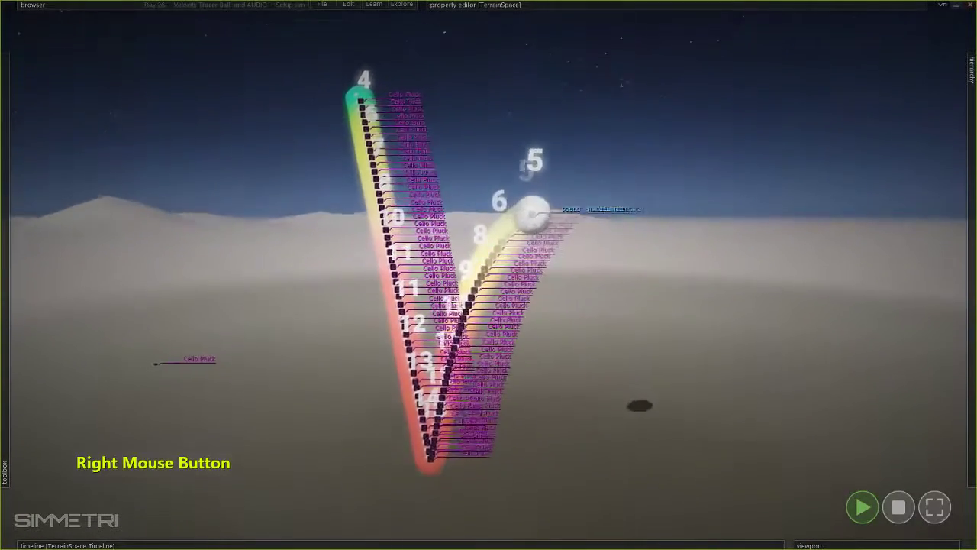
key("space")
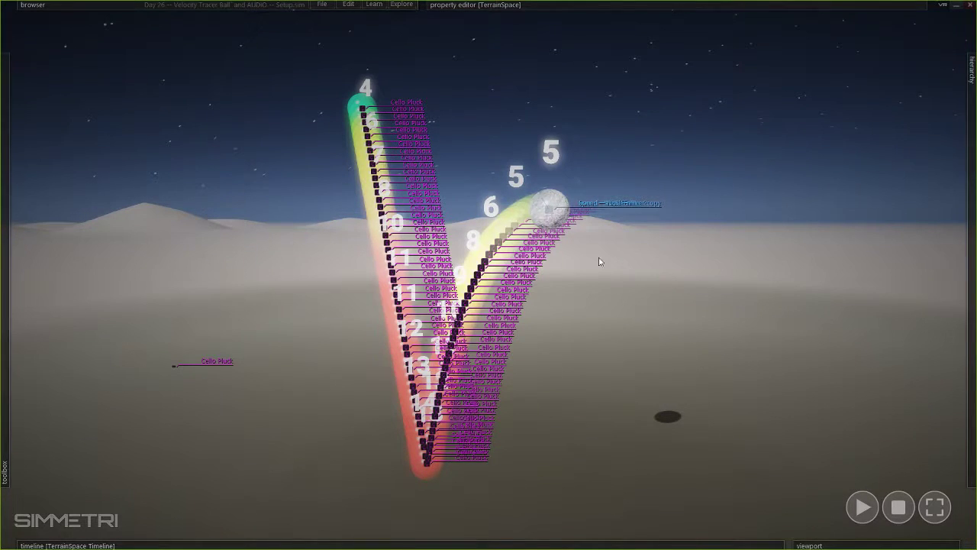
- Rewind the simulation and frame the ball with its Pitch ~ Speed label against the sky
left_click(899, 507)
right_click_drag(830, 466, 677, 373)
key("d")
key("w")
key("s")
key("s")
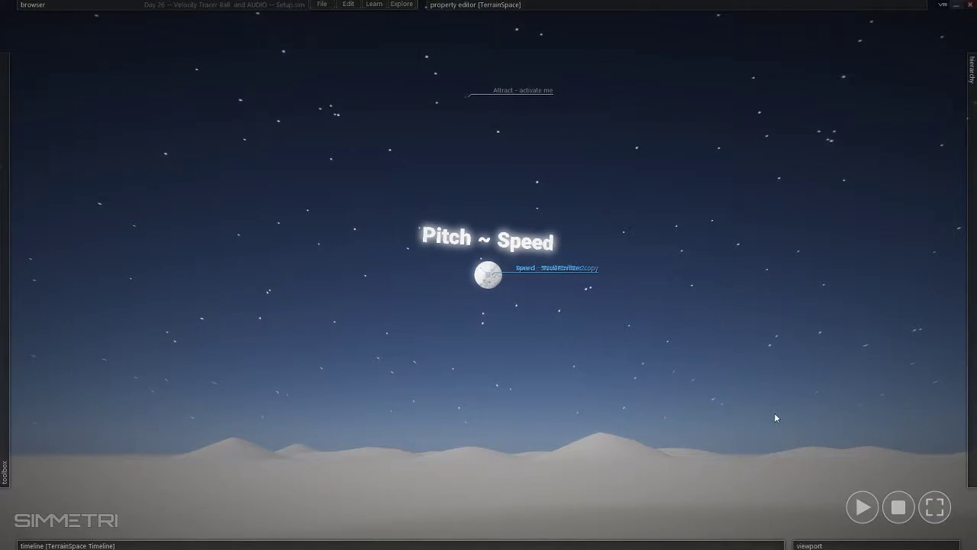
- Open the code of the Sound NodeEmitter copy and remove speed from the obj.transposePitch assignment
key("w")
mouse_move(775, 415)
right_mouse_down()
mouse_move(765, 477)
mouse_move(770, 419)
right_mouse_up()
key("w")
key("e")
mouse_move(971, 286)
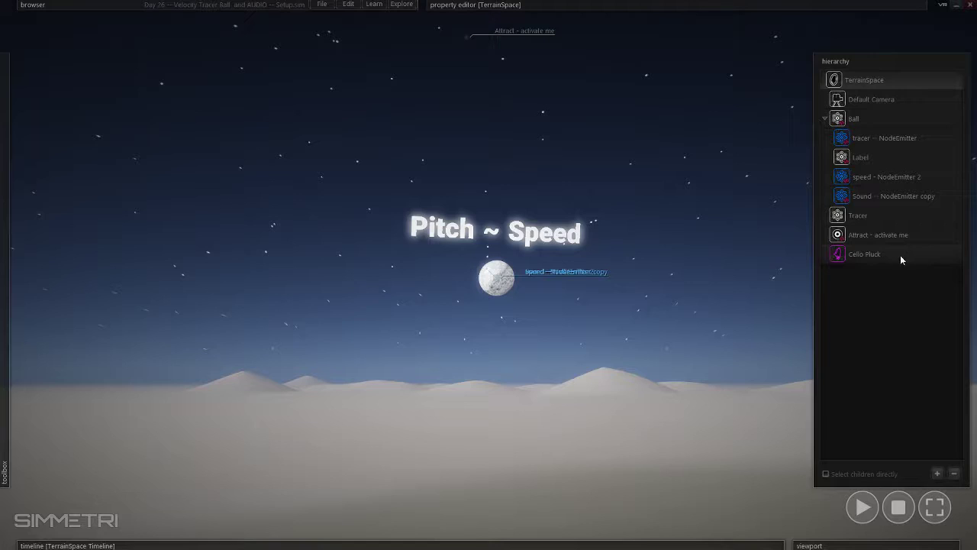
left_click(867, 198)
right_click(867, 200)
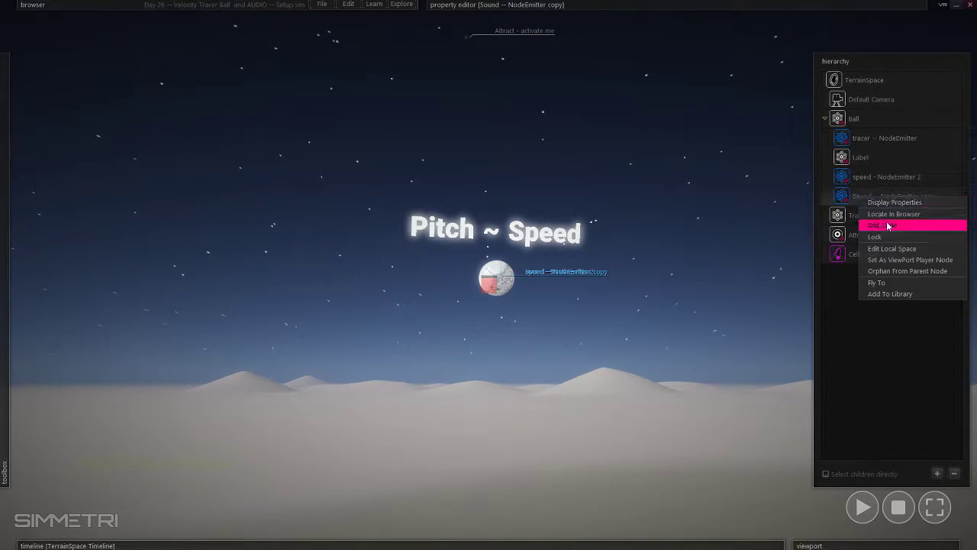
left_click(877, 222)
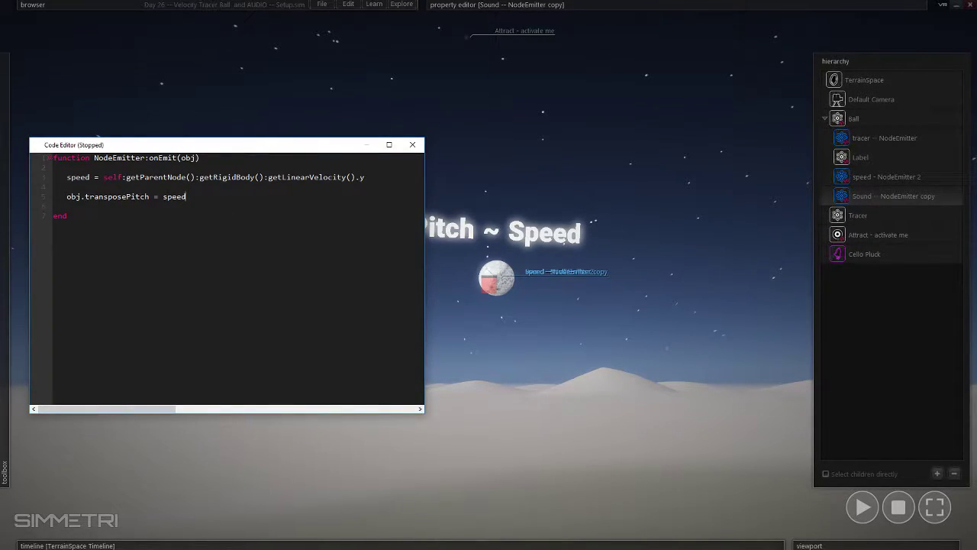
double_click(179, 197)
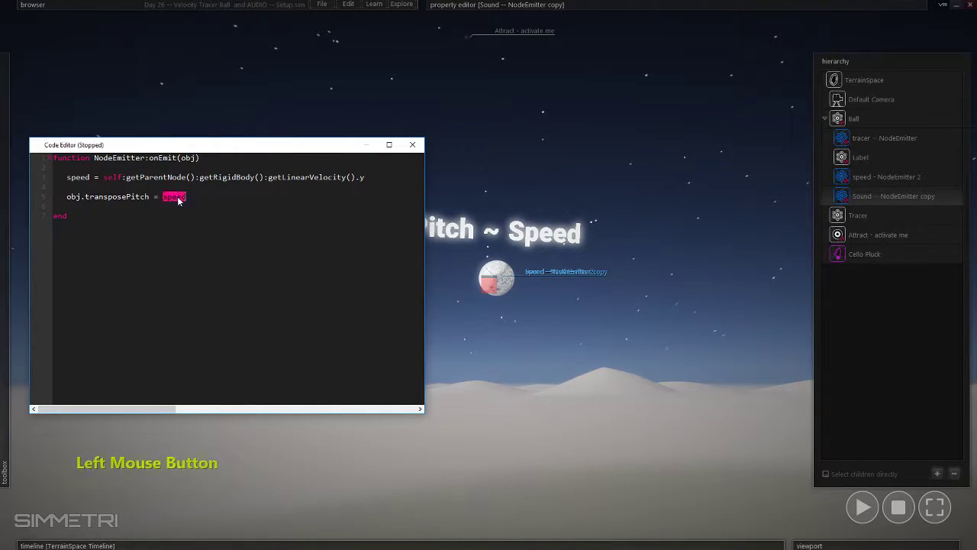
key("BackSpace")
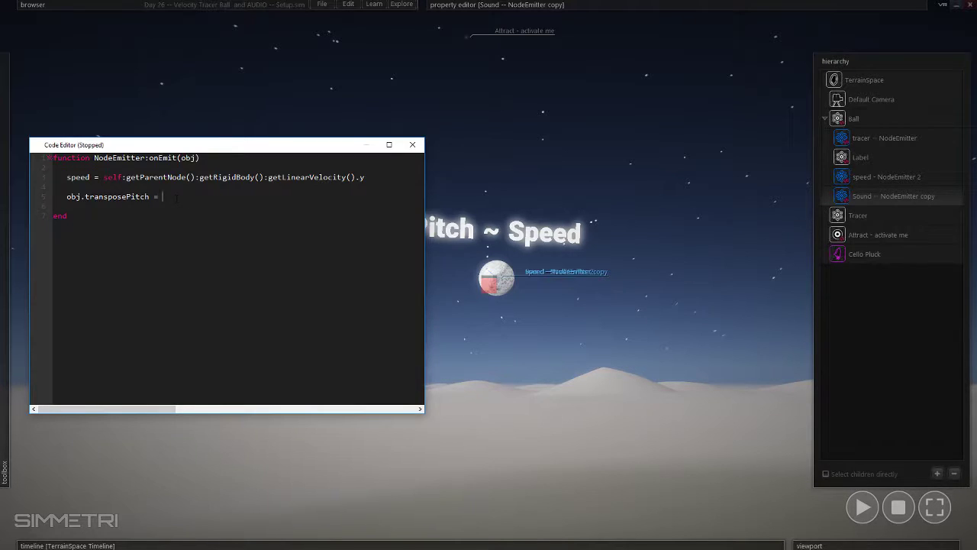
- Examine the Ball's Transform position properties, in particular the y value, and return to the unfinished script line
mouse_move(656, 6)
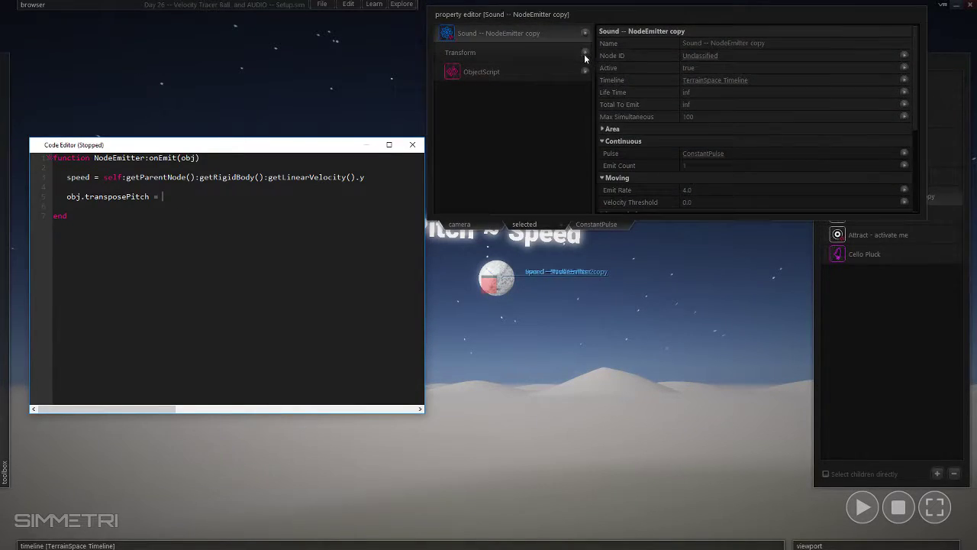
left_click(536, 53)
left_click(873, 120)
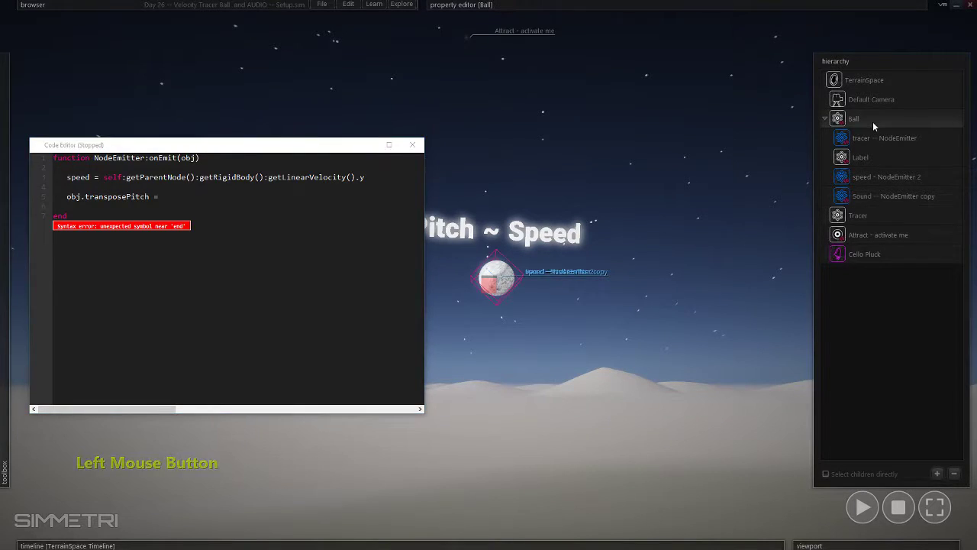
mouse_move(569, 4)
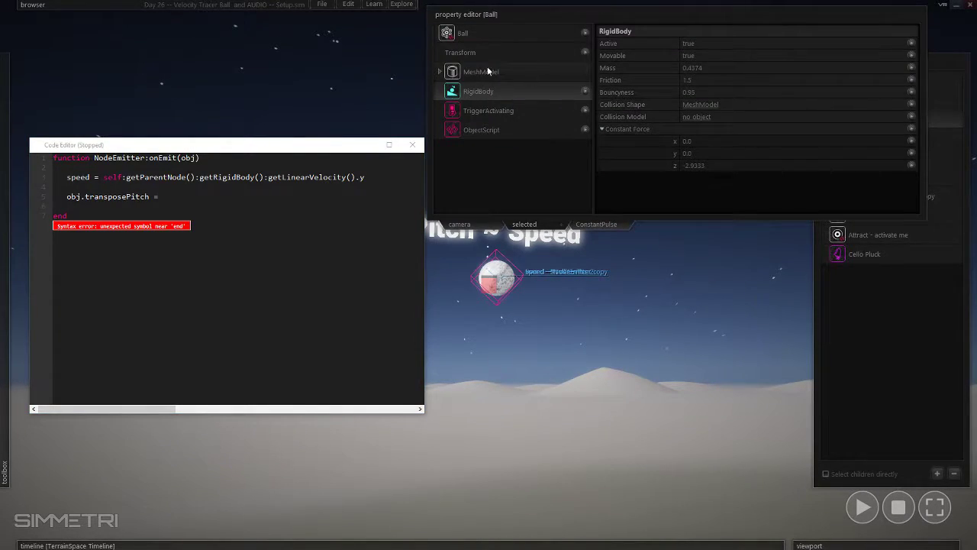
left_click(486, 53)
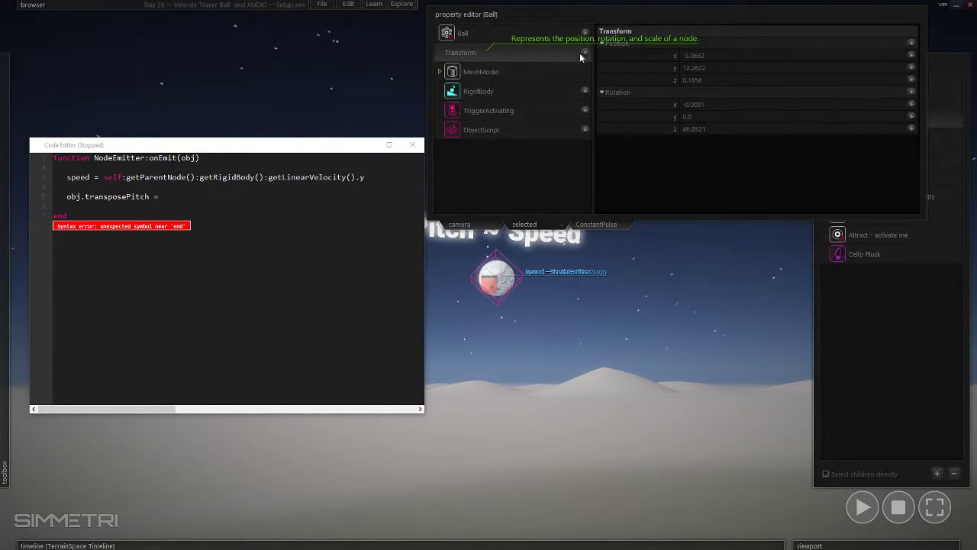
left_click_drag(727, 71, 725, 71)
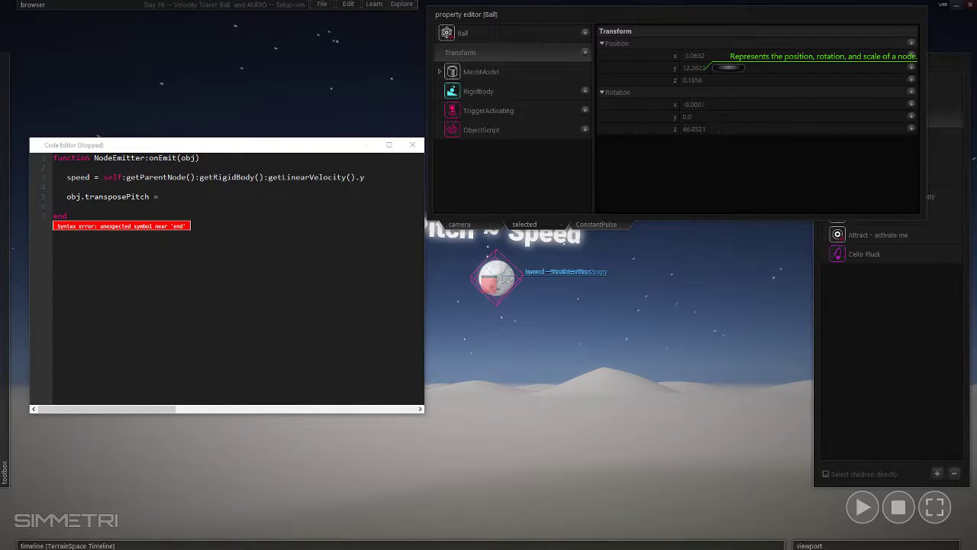
left_click(163, 196)
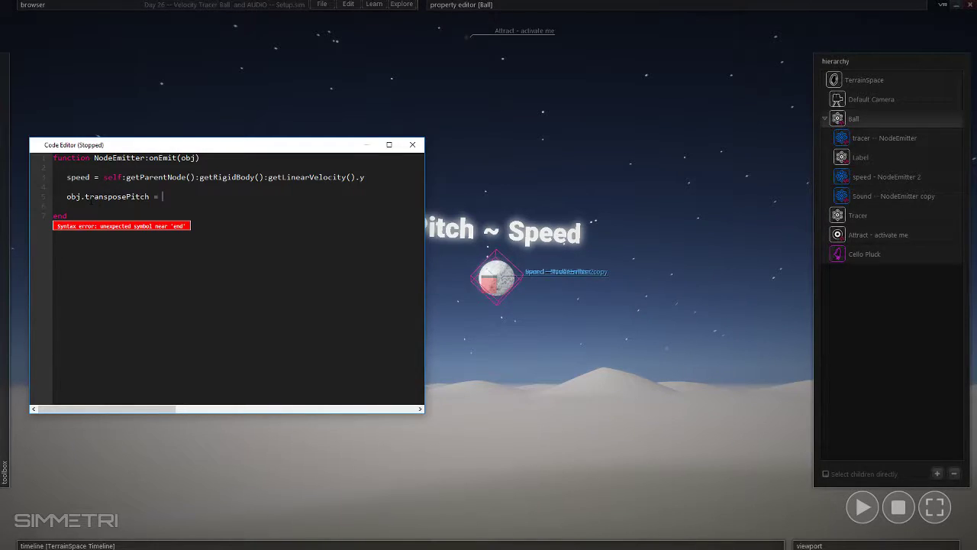
left_click(65, 179)
- Assign self:getWorldPosition().y to obj.transposePitch in the onEmit function, and leave the code editor
left_click(170, 198)
type("self")
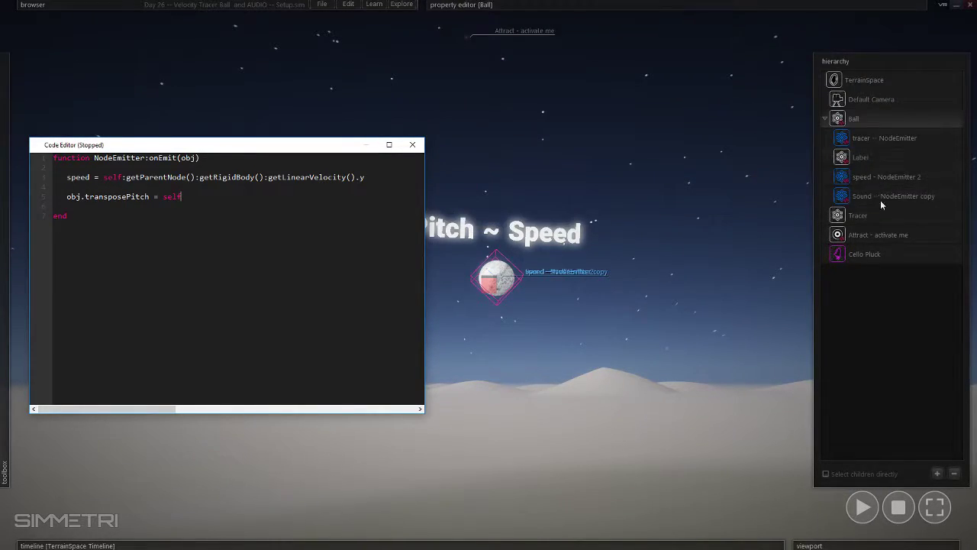
left_click(886, 197)
mouse_move(538, 6)
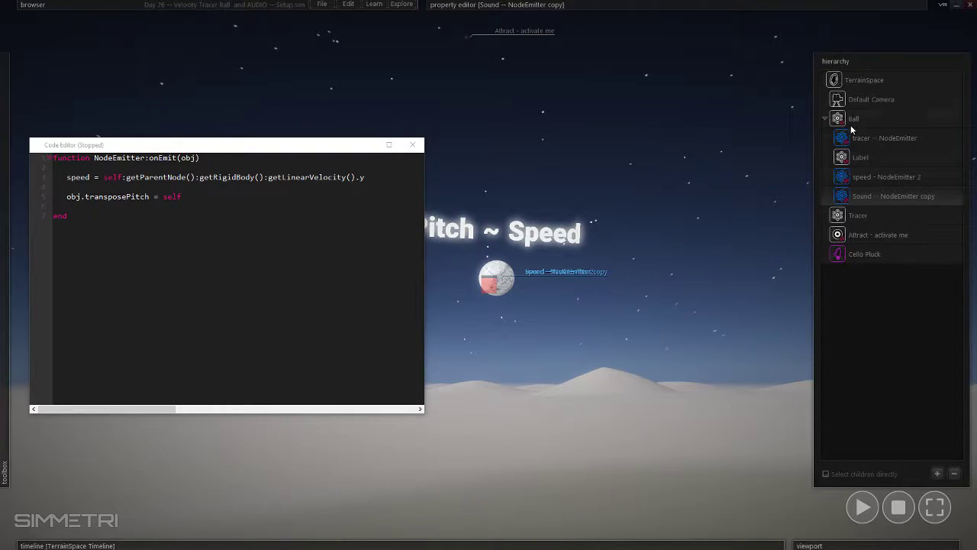
left_click(850, 122)
left_click(887, 195)
left_click(855, 124)
mouse_move(652, 31)
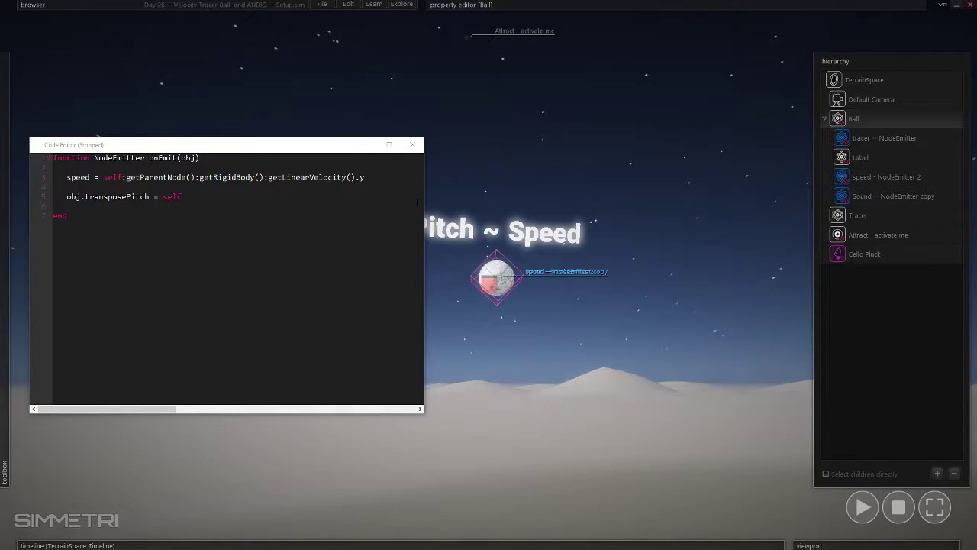
type(":get")
type("Wor")
key("BackSpace")
type("orldPosition()")
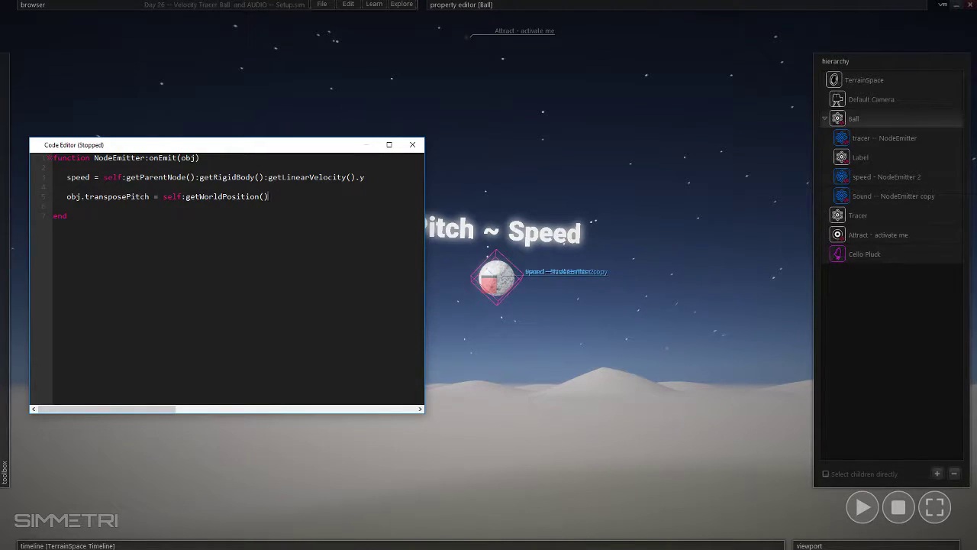
type("y")
left_click_drag(164, 198, 280, 199)
left_click(681, 232)
- Run the simulation while following the single ball's fall and bounces, and rewind it
key("space")
right_click_drag(691, 326, 694, 398)
key("w")
key("e")
key("s")
key("d")
key("e")
key("d")
left_click(901, 506)
- Duplicate the Ball and place the copy in the air, apart from the original
key("a")
key("e")
key("w")
right_click_drag(580, 321, 542, 289)
key("d")
left_click(475, 285)
left_click_drag(476, 285, 260, 116, "alt+shift")
- Run the simulation with both balls in view to compare their height-driven pitches, and rewind it
key("a")
key("s")
right_click_drag(260, 116, 359, 221)
key("e")
key("d")
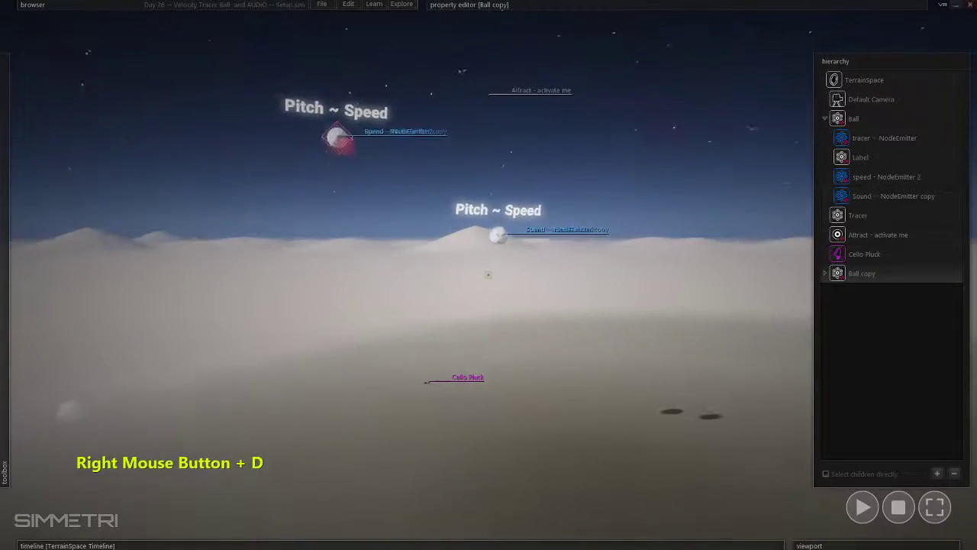
key("space")
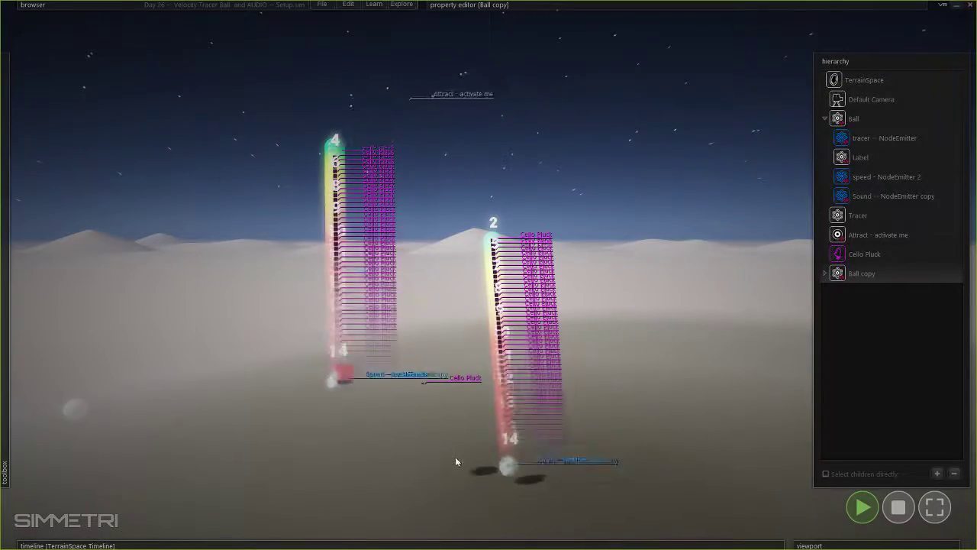
right_click_drag(575, 483, 634, 508)
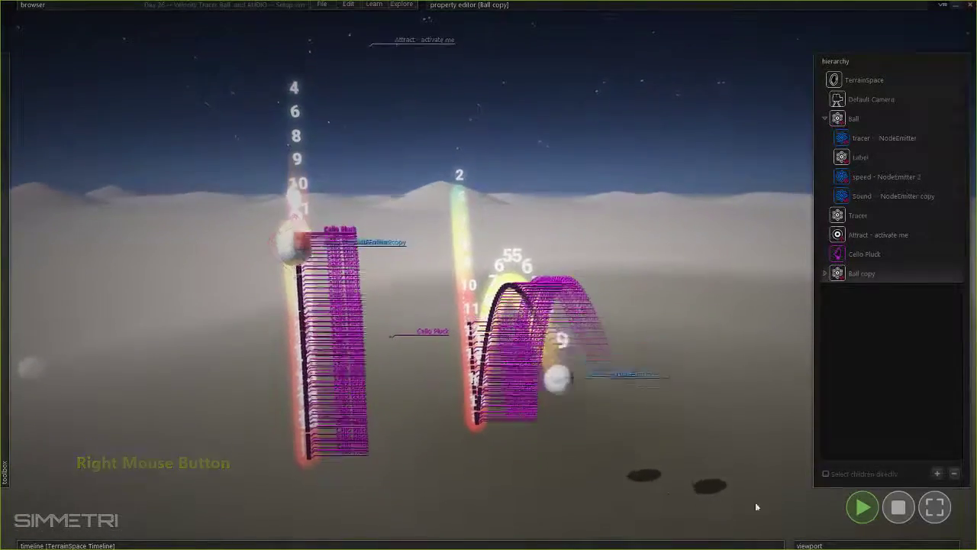
left_click(898, 508)
- Raise the ball copy much higher above the terrain and deselect it
right_click_drag(763, 473, 748, 471)
key("a")
key("s")
right_click_drag(328, 313, 368, 228)
left_click_drag(357, 300, 367, 145)
left_click(525, 337)
left_click(505, 368)
left_click(574, 431)
- Replay the simulation with the raised ball copy, watch both balls bounce from farther back, and rewind
key("space")
right_click_drag(568, 441, 660, 405, "ctrl")
key("e")
key("w")
right_click_drag(489, 274, 490, 303)
key("s")
key("d")
key("w")
right_click_drag(658, 490, 634, 498)
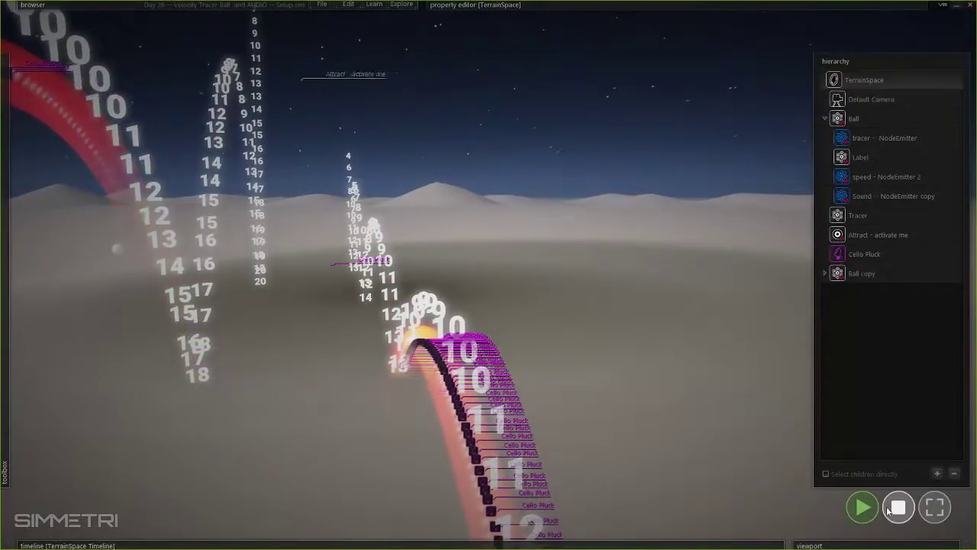
left_click(620, 317)
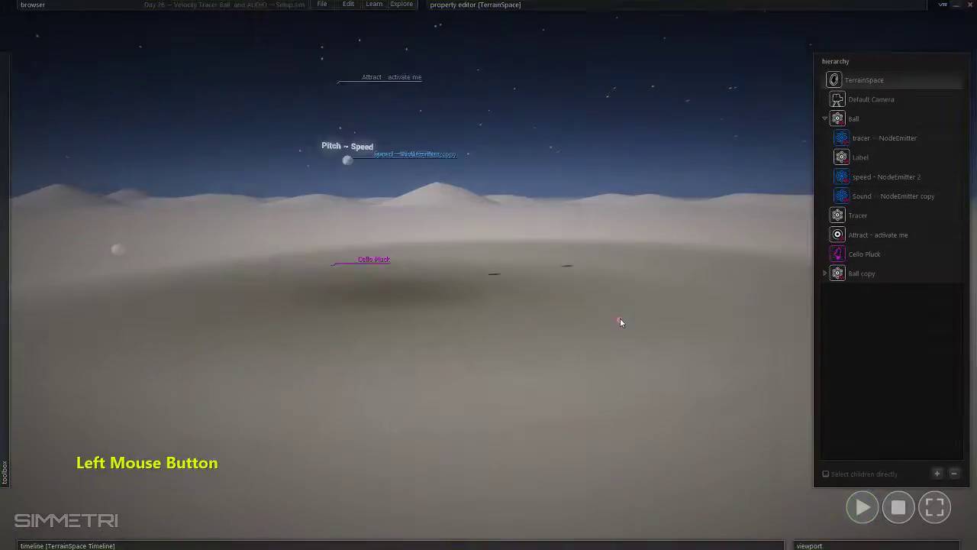
- Add a grabbable fixed interaction to the original Ball
key("a")
right_click_drag(620, 318, 650, 289)
key("w")
key("e")
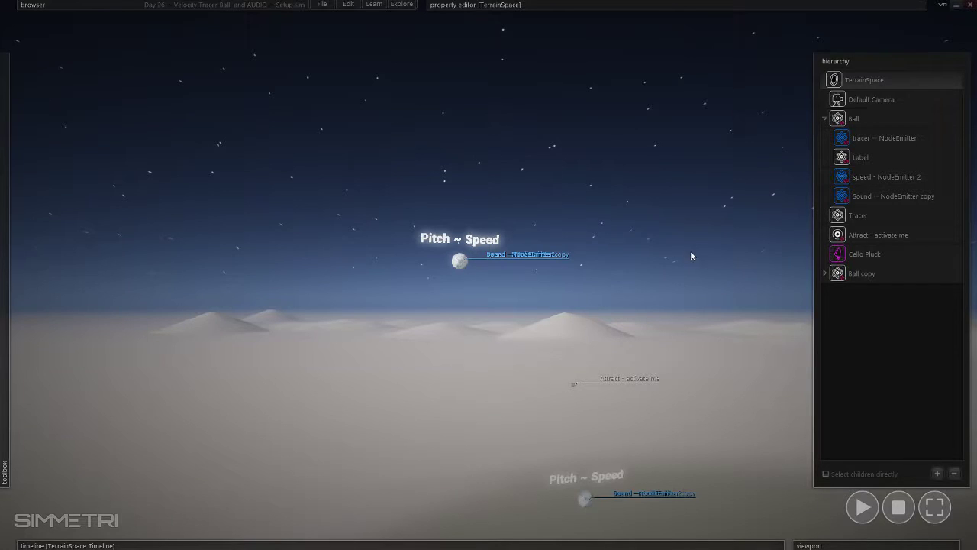
right_click_drag(514, 279, 489, 273)
key("e")
key("w")
key("e")
key("d")
key("w")
key("a")
key("e")
key("w")
key("s")
key("ctrl")
mouse_move(54, 175)
left_click(38, 214)
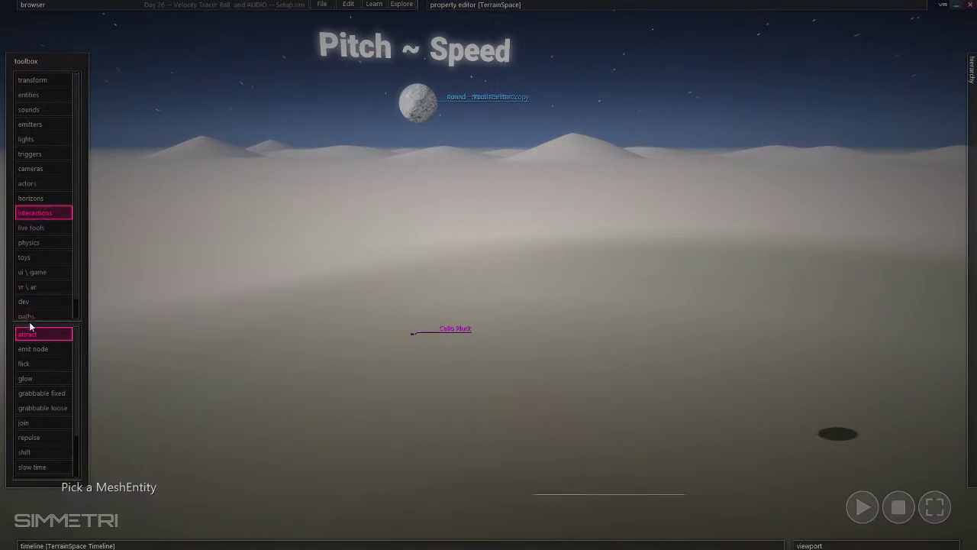
left_click(65, 394)
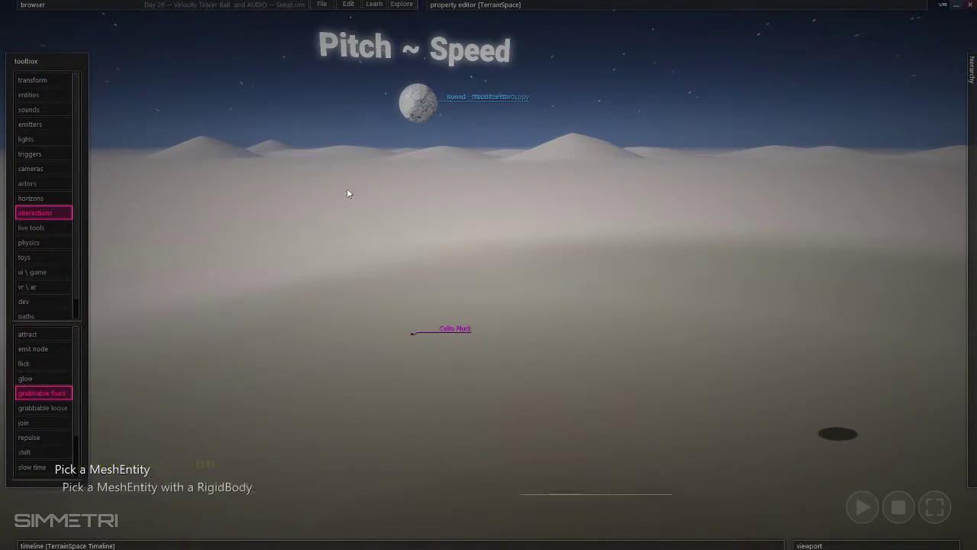
left_click(416, 104)
right_click(392, 143)
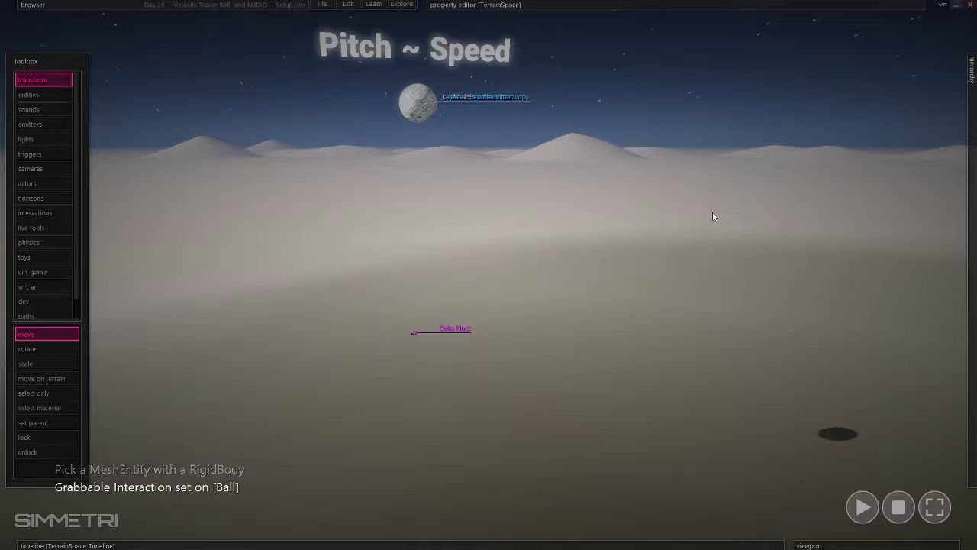
- Place one preset VR rig on the terrain near the Cello Pluck sound and finish drawing
scroll(54, 279, "down", 1)
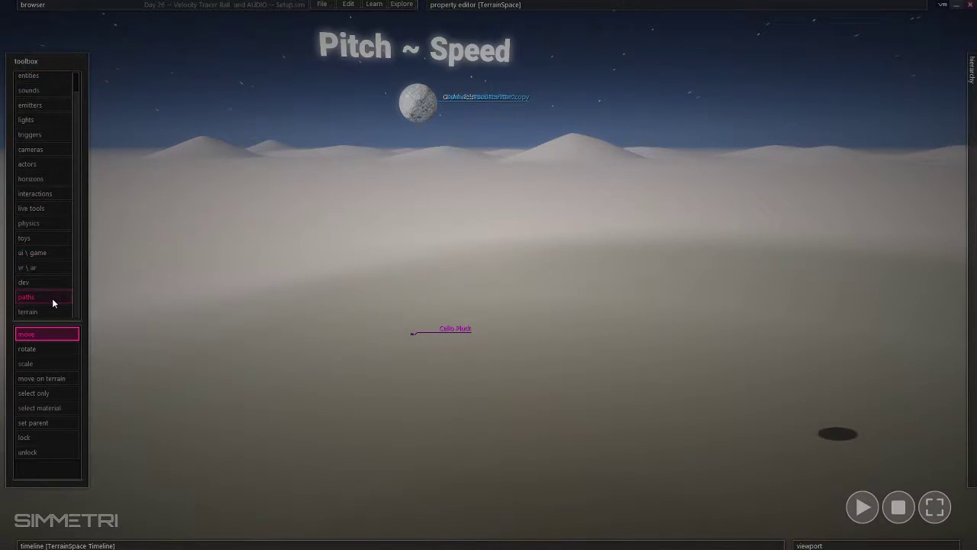
left_click(46, 268)
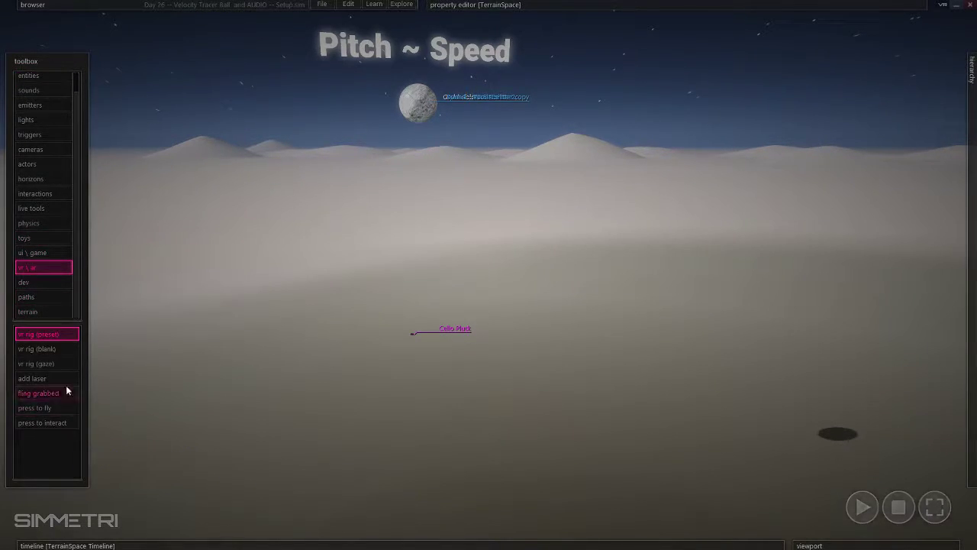
left_click(48, 334)
left_click(372, 443)
right_click(372, 443)
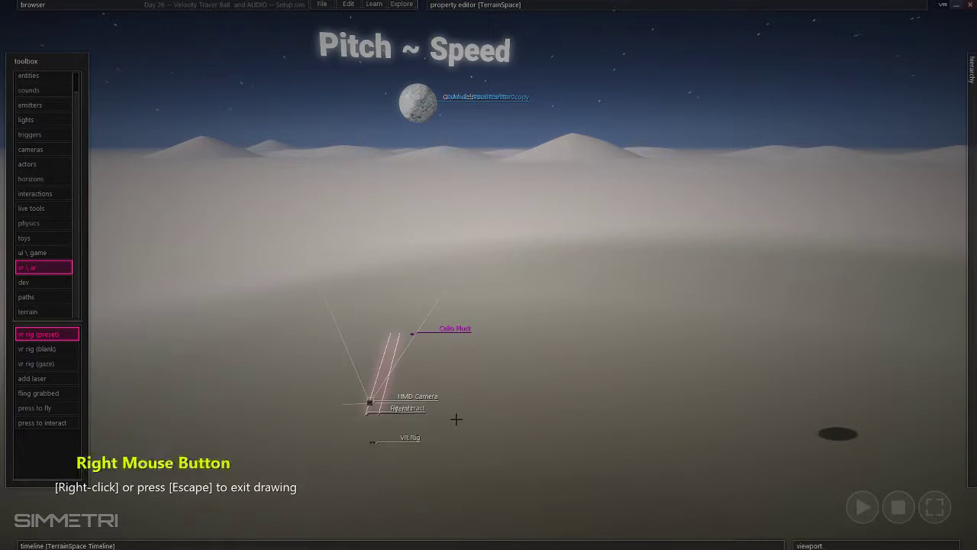
- Reopen the code of the Sound NodeEmitter copy and widen the code editor window
right_click_drag(407, 114, 497, 145)
key("a")
key("s")
right_click_drag(496, 260, 503, 312)
key("d")
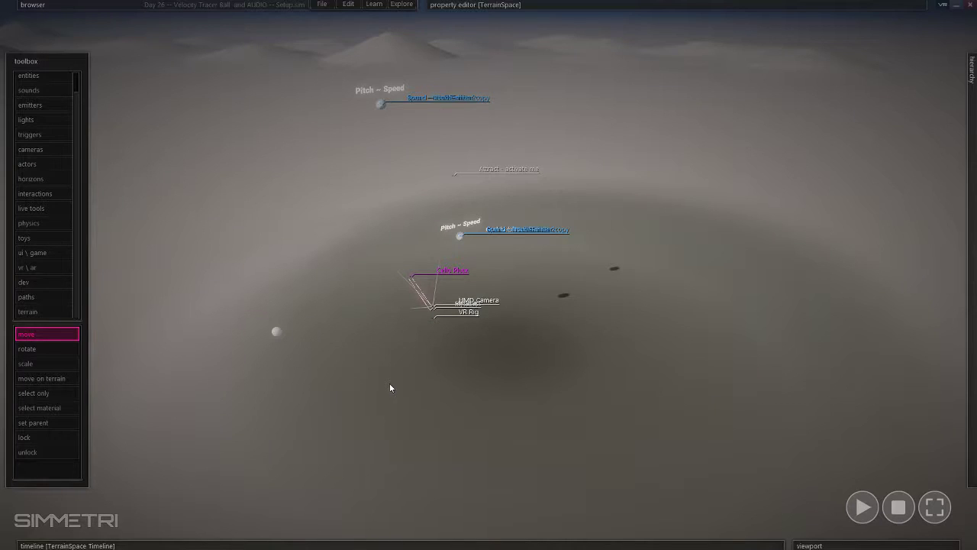
key("w")
right_click_drag(443, 386, 452, 313)
mouse_move(854, 316)
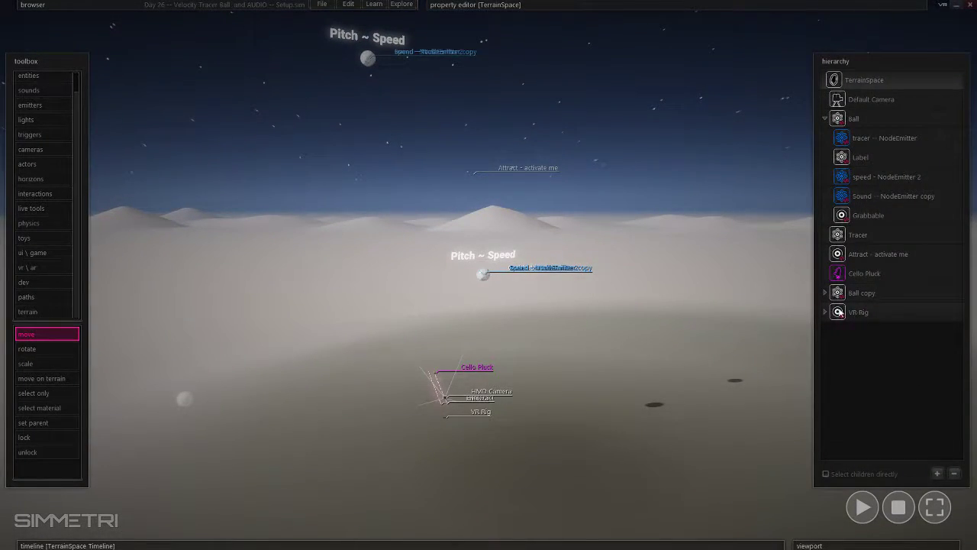
right_click(865, 196)
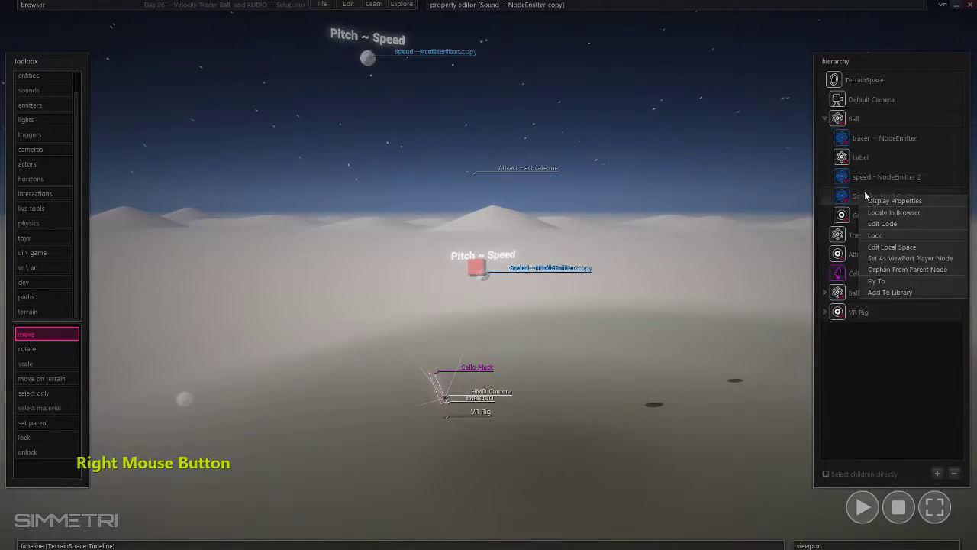
left_click(890, 225)
left_click(281, 197)
left_click_drag(425, 211, 514, 210)
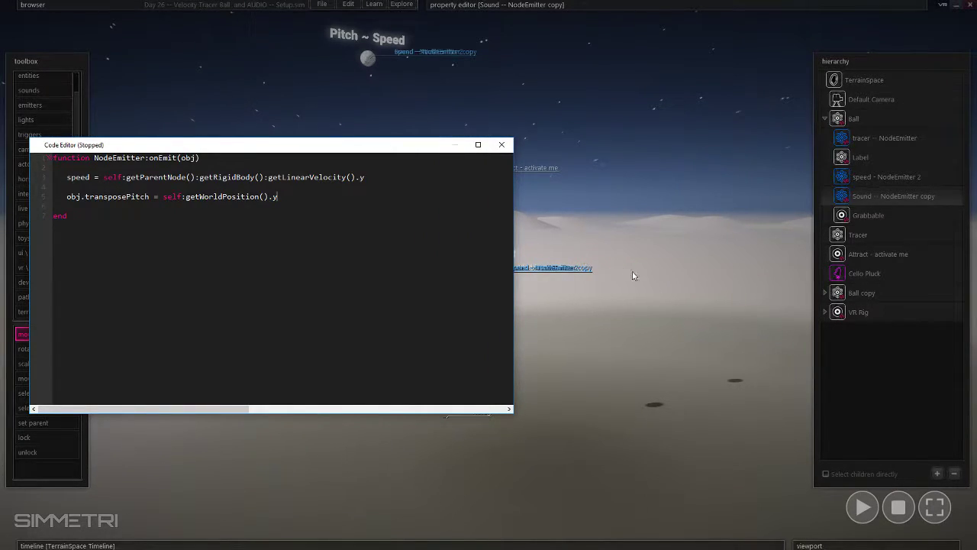
- Review both sides of the obj.transposePitch = self:getWorldPosition().y line in the onEmit function
left_click(296, 193)
left_click_drag(67, 196, 278, 196)
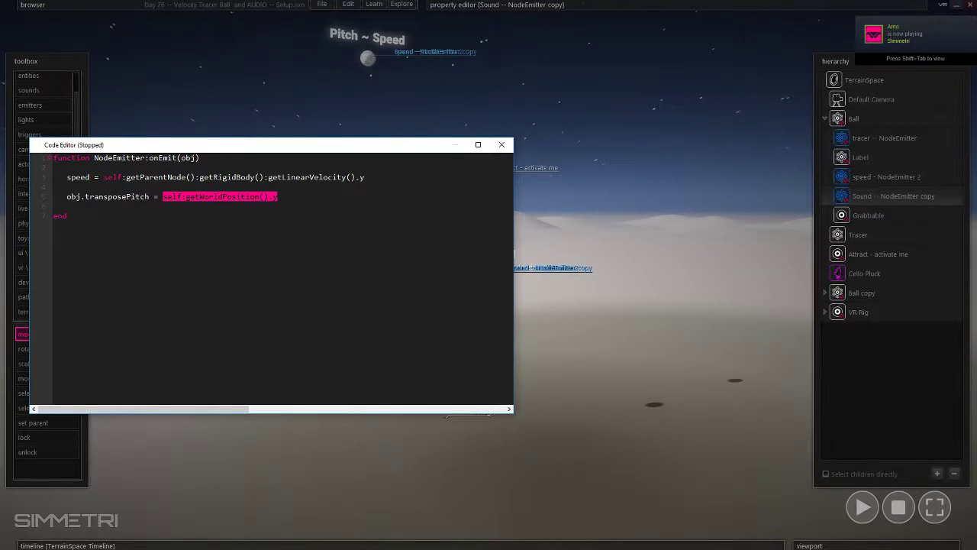
left_click(290, 196)
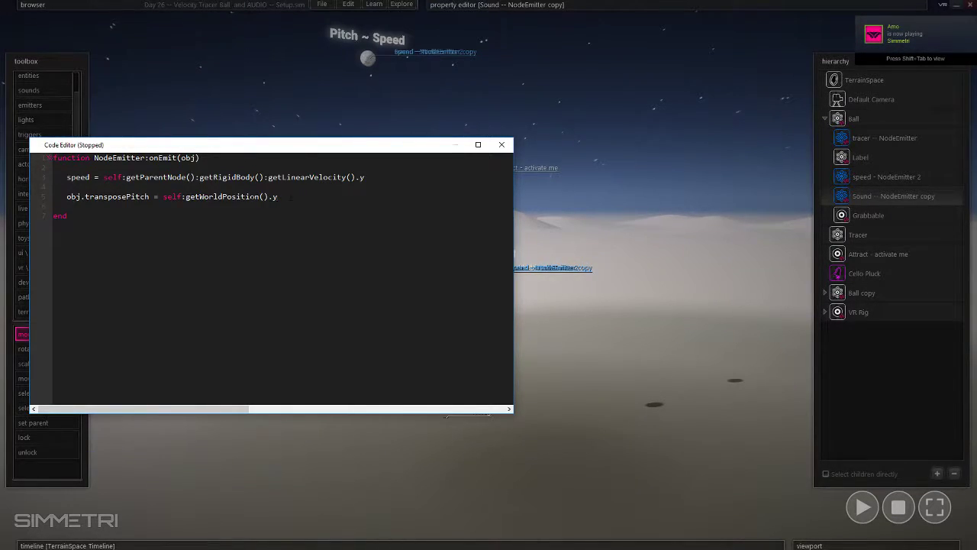
left_click(68, 216)
left_click(54, 206)
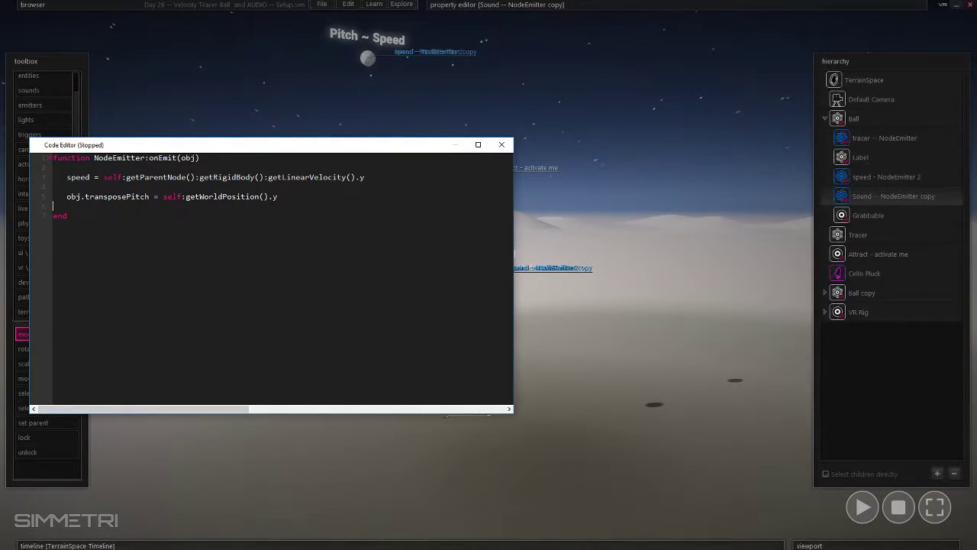
left_click(296, 195)
left_click_drag(67, 196, 100, 197)
left_click(204, 195)
left_click(280, 197)
left_click(112, 198)
left_click(157, 197)
left_click(206, 220)
left_click_drag(149, 197, 67, 197)
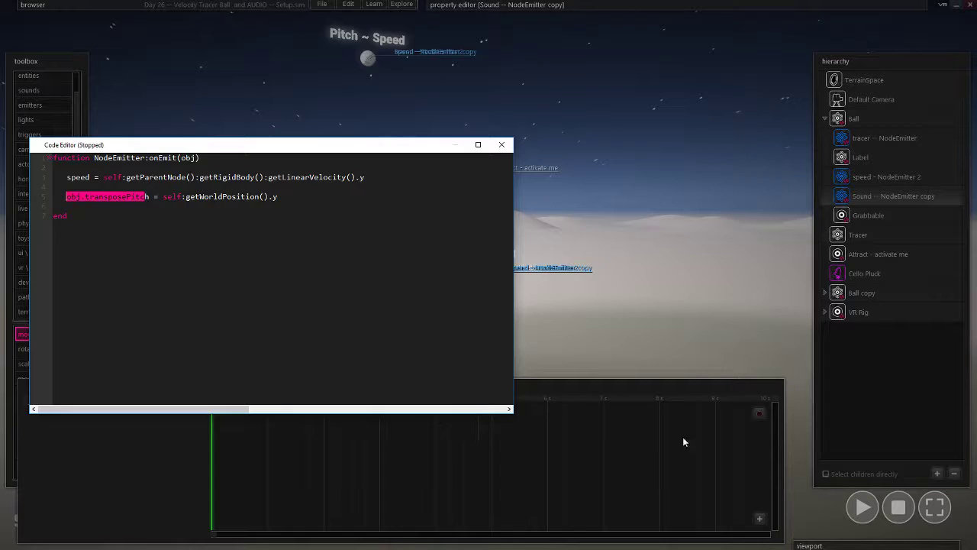
- Insert a CelloPluck object reference from the hierarchy on a new line below the transposePitch line in onEmit
left_click(197, 238)
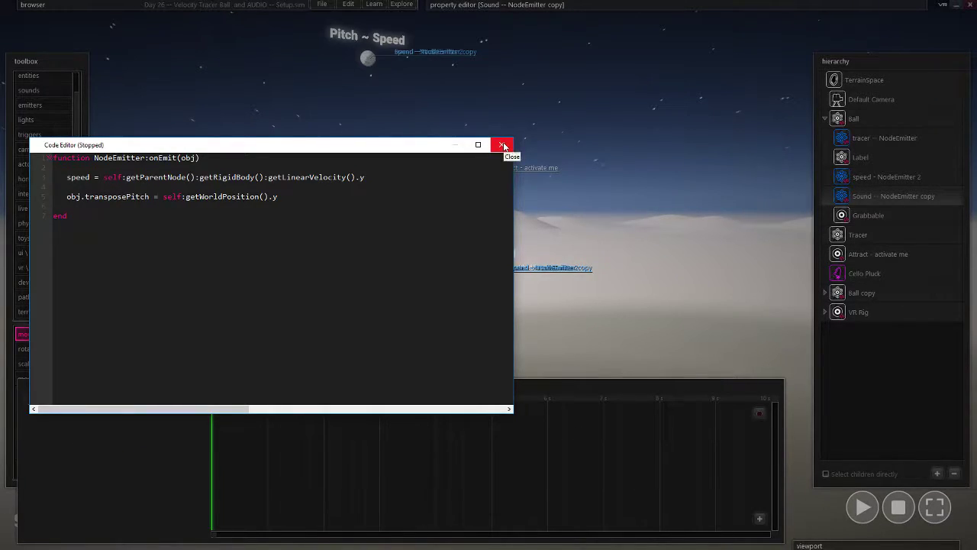
left_click(127, 206)
key("Return")
key("Return")
left_click(126, 213)
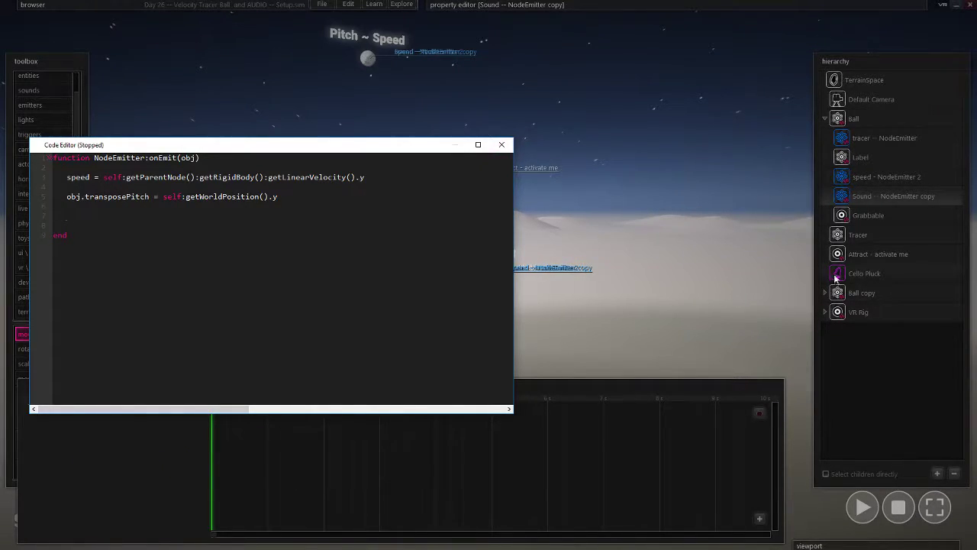
left_click_drag(842, 278, 96, 217)
key("space")
left_click_drag(62, 216, 110, 225)
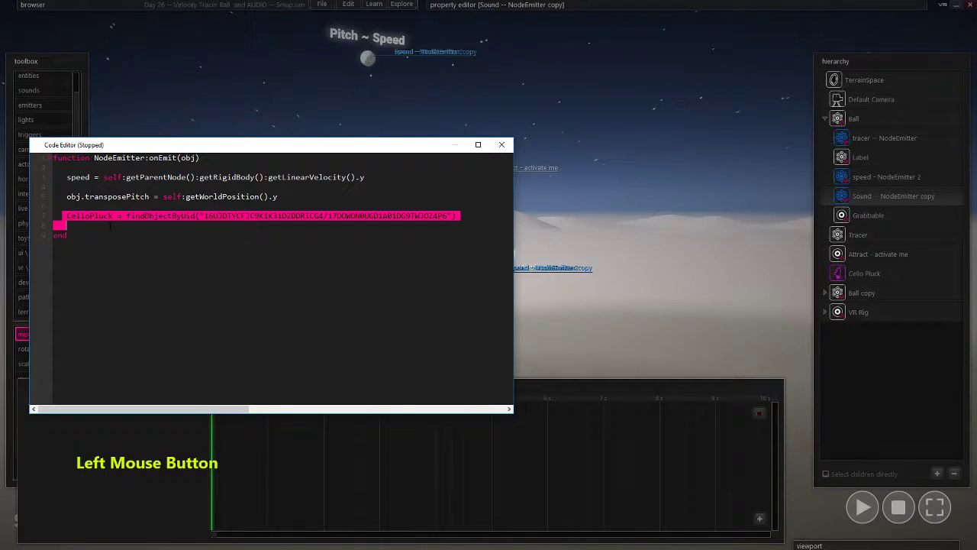
- Add a CelloPluck:play() call on the line below the CelloPluck object reference
left_click(458, 222)
type("C")
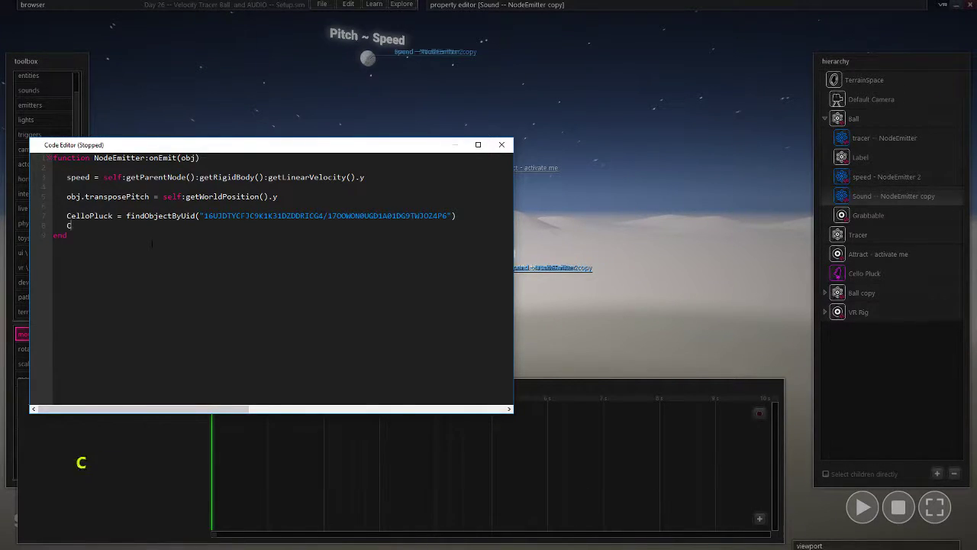
type("elloP")
key("BackSpace")
type("Pla")
key("BackSpace")
key("BackSpace")
key("BackSpace")
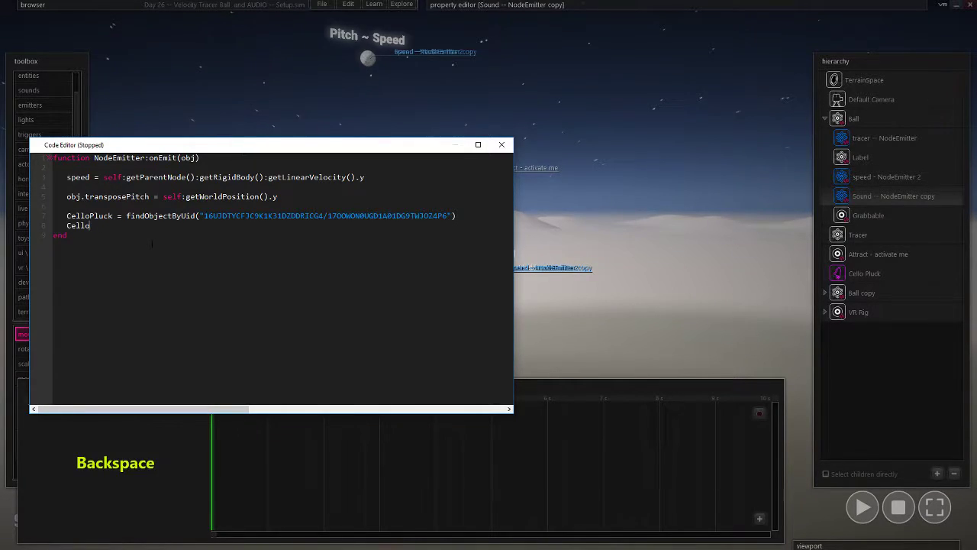
type("Pluck")
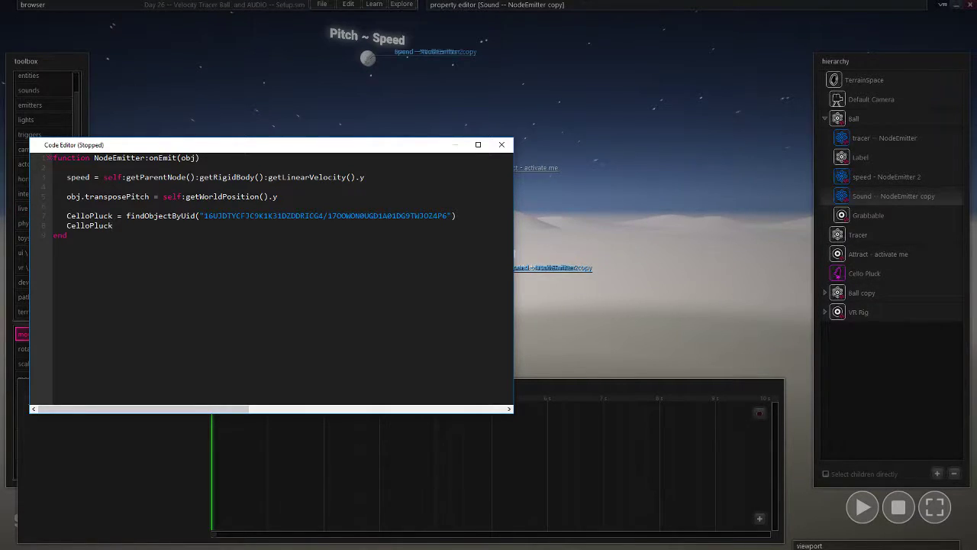
type(":pl")
key("BackSpace")
type("play()")
- Delete the CelloPluck:play() call and the CelloPluck reference line from the onEmit function
left_click_drag(67, 226, 153, 230)
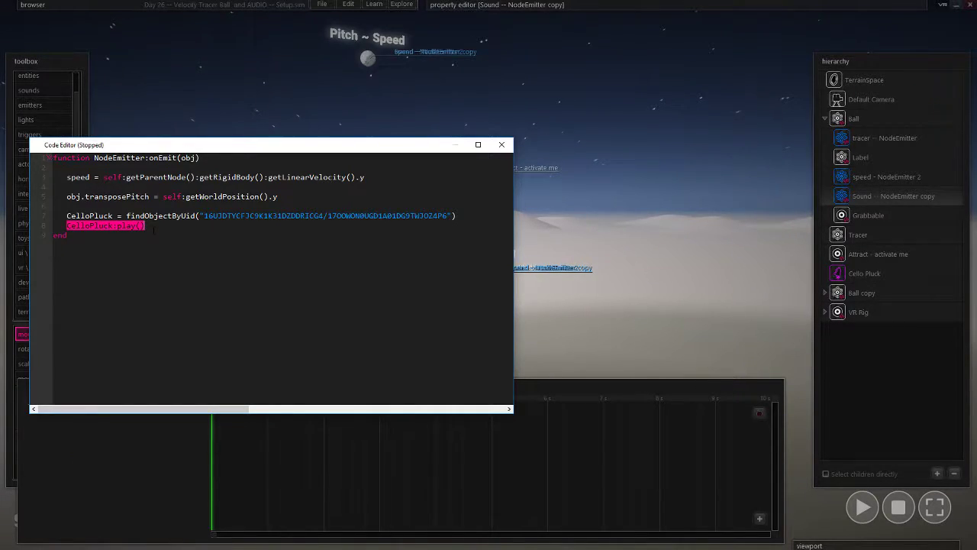
key("BackSpace")
left_click_drag(53, 214, 57, 235)
key("BackSpace")
- Open the Sound class reference for the Cello Pluck object and look up the playSharedCopy method
left_click(855, 272)
key("F1")
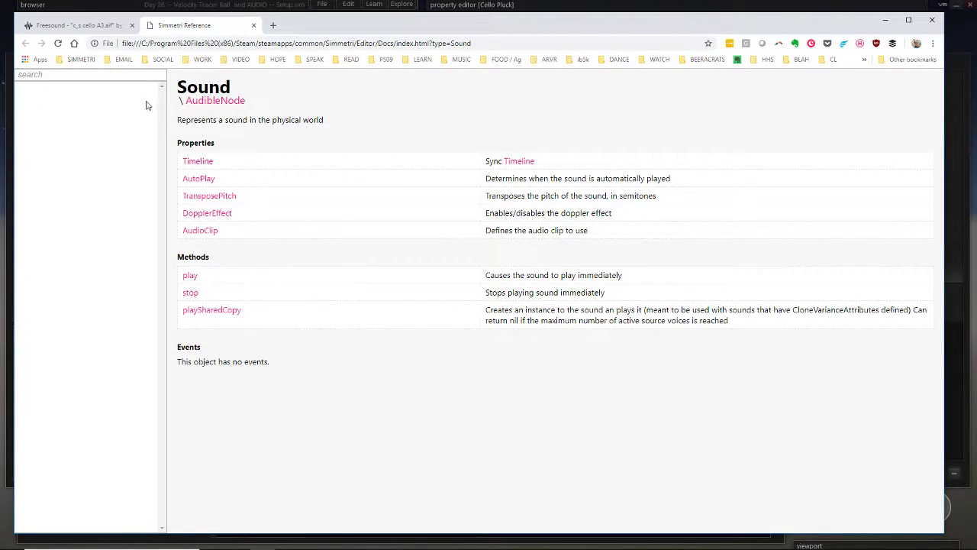
key("alt+Tab")
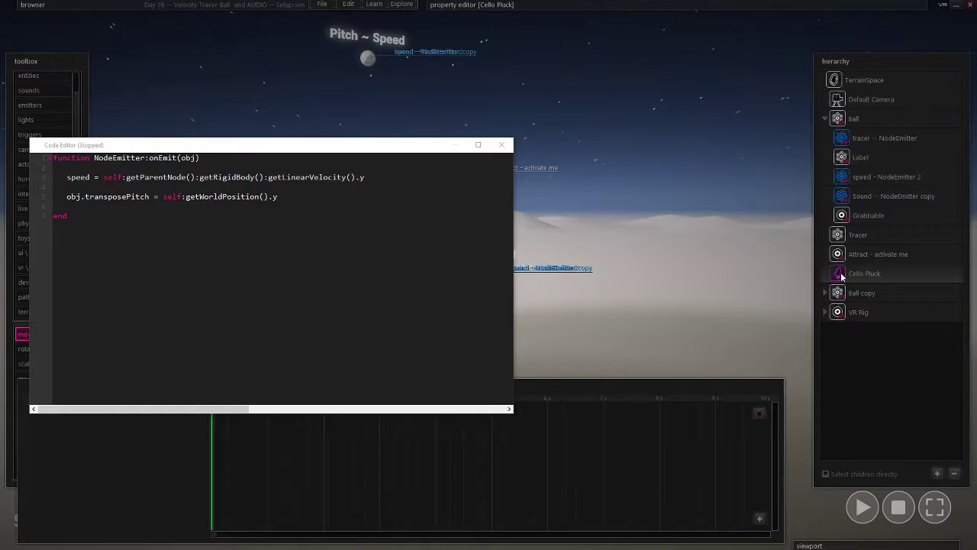
key("F1")
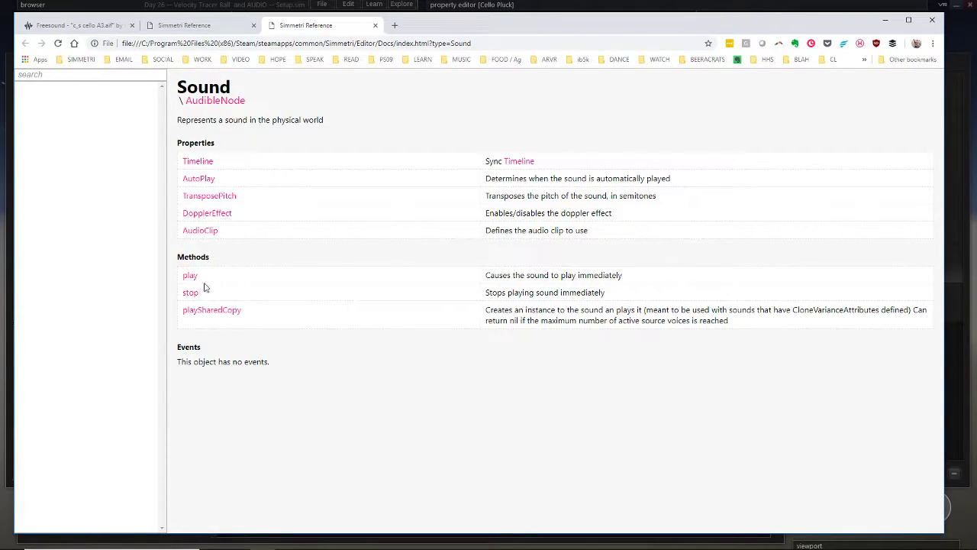
left_click_drag(201, 281, 147, 283)
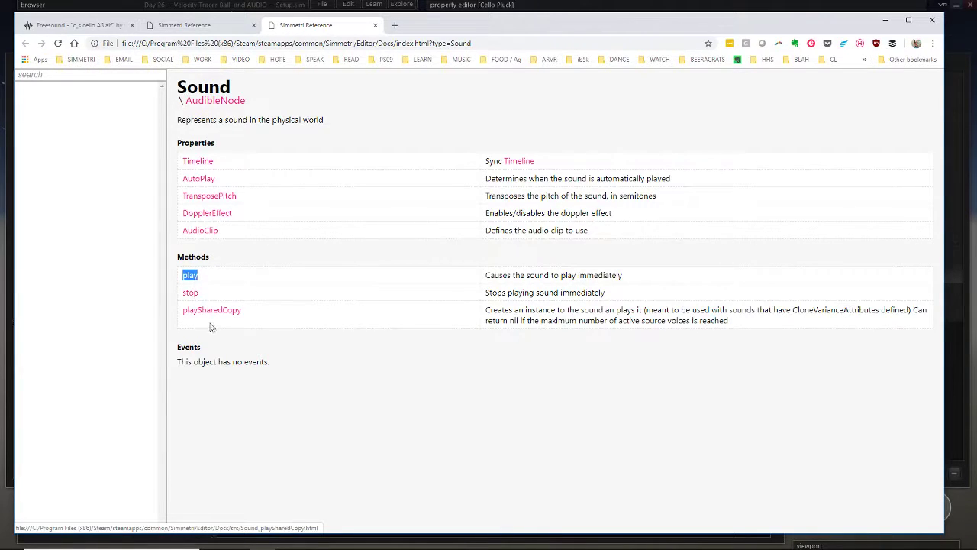
left_click_drag(242, 311, 138, 319)
left_click(189, 311)
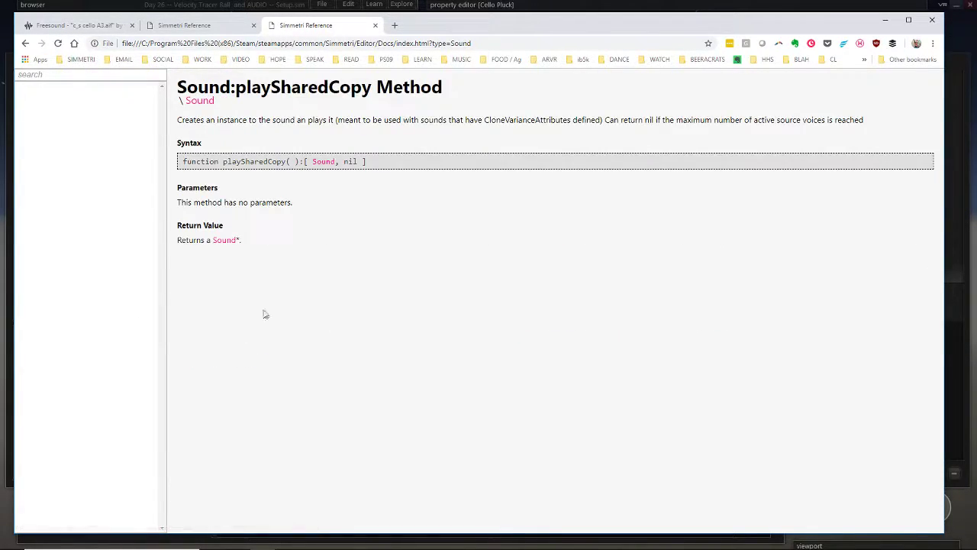
left_click(25, 43)
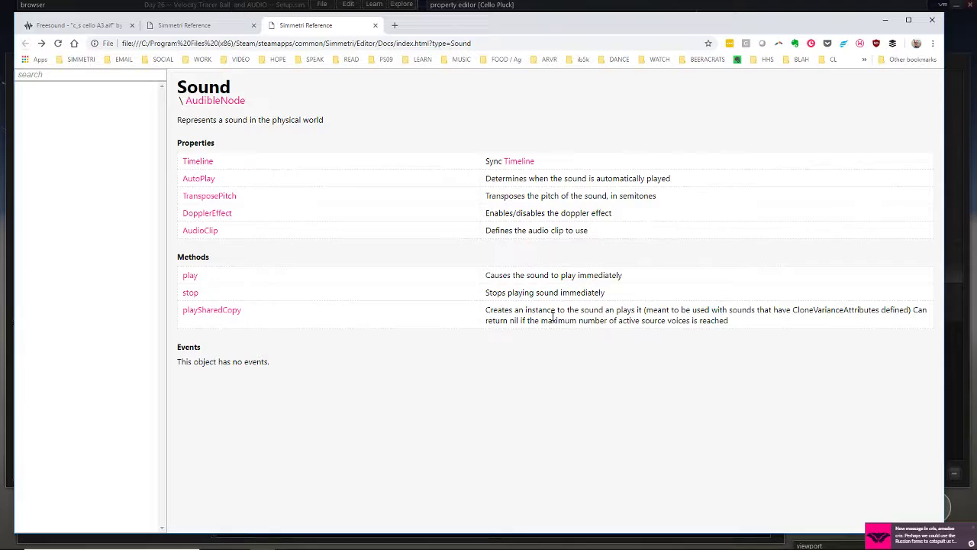
- Read the playSharedCopy description and its CloneVarianceAttributes note in the Sound reference, comparing it with the play method
left_click_drag(525, 311, 702, 321)
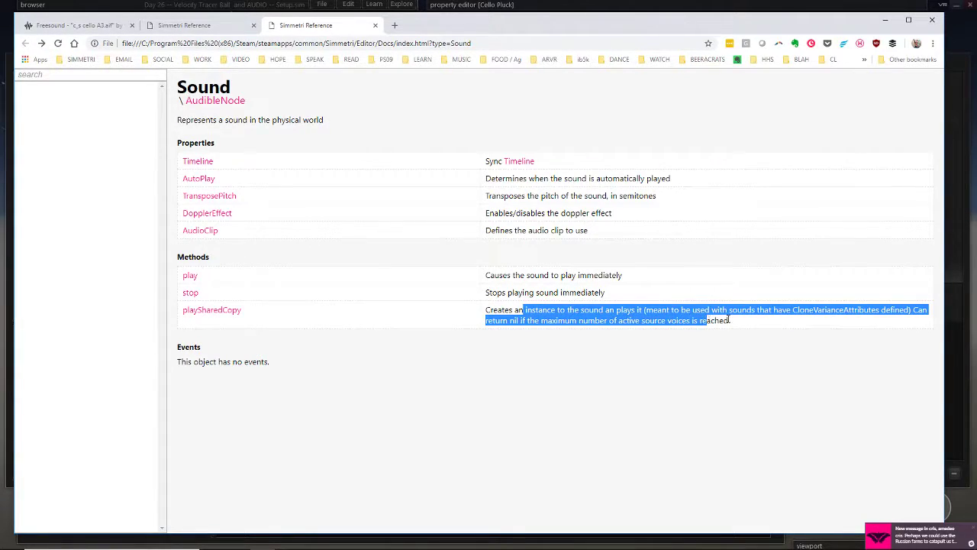
left_click(671, 313)
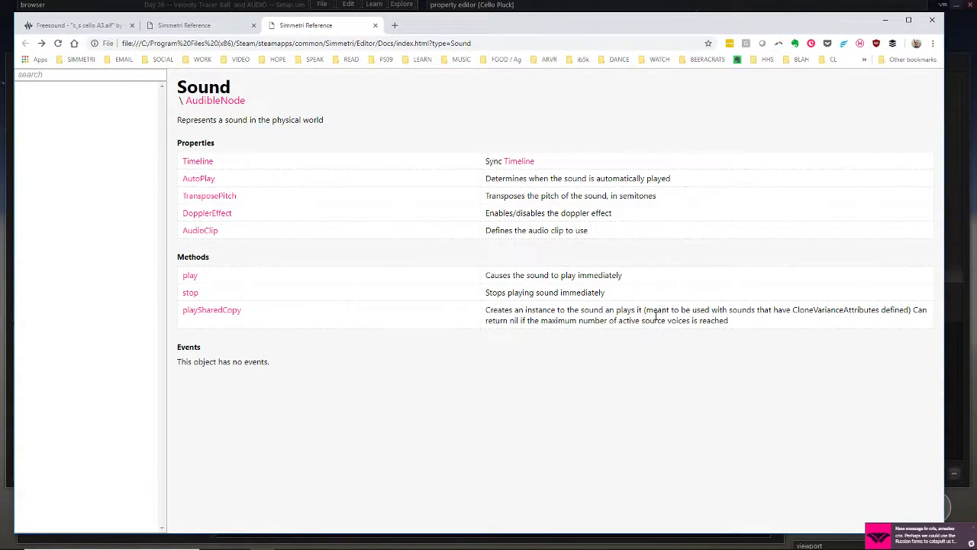
left_click_drag(646, 311, 729, 322)
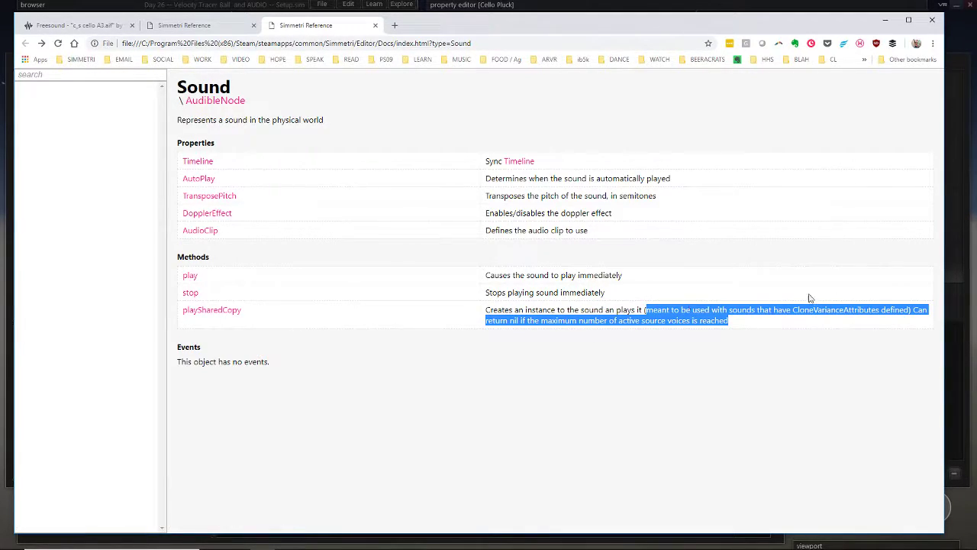
left_click(859, 309)
left_click_drag(792, 309, 880, 309)
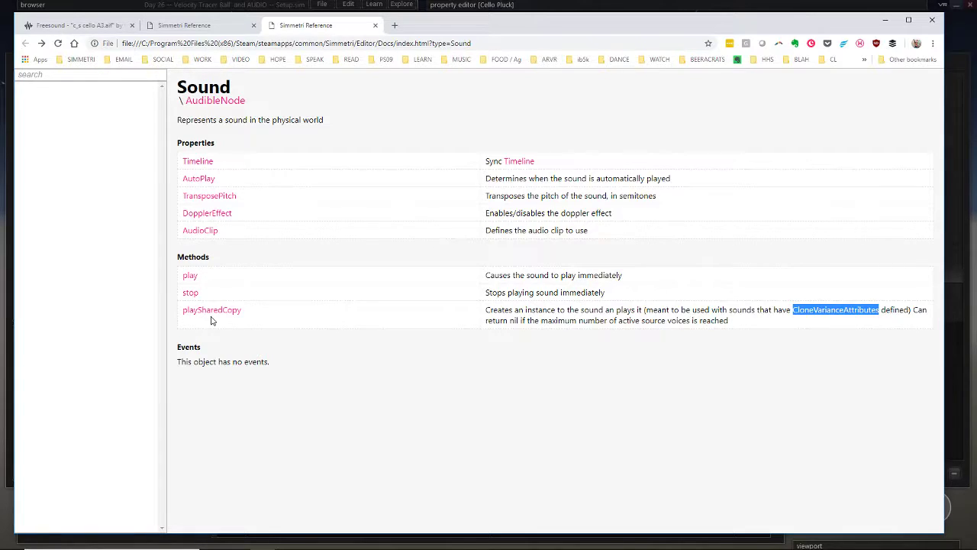
left_click_drag(247, 310, 182, 317)
left_click_drag(241, 333, 178, 320)
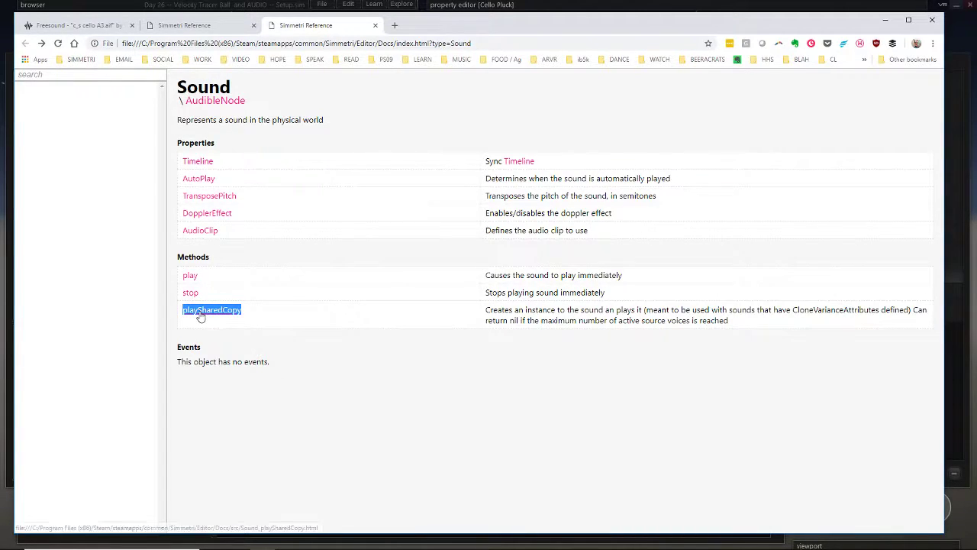
left_click(246, 317)
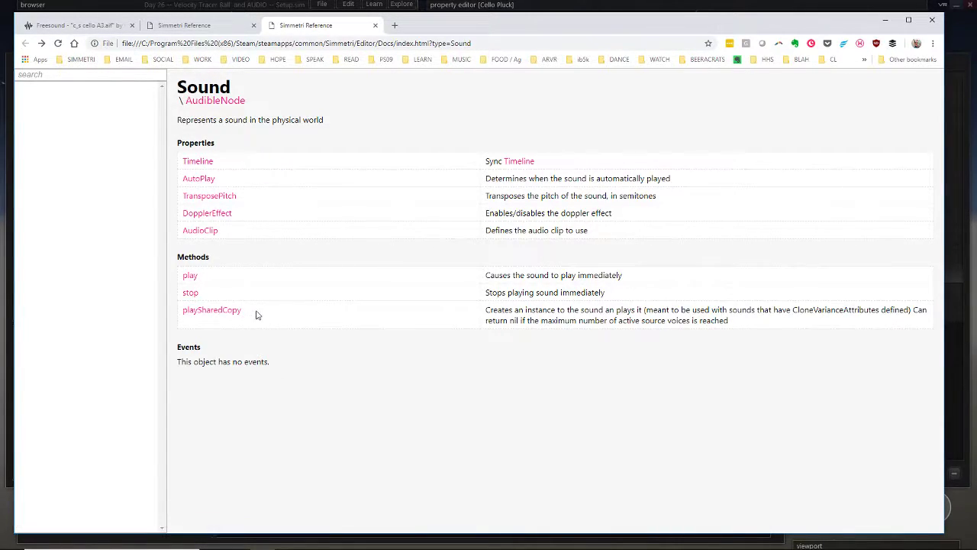
left_click_drag(266, 313, 205, 281)
- Return to Simmetri and insert the Cello Pluck object reference again below the transposePitch line
key("alt+Tab")
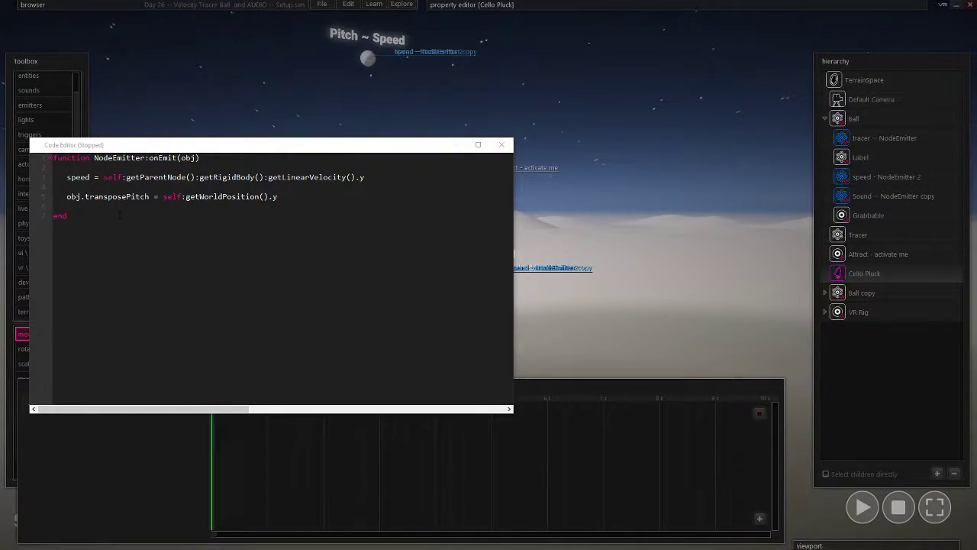
left_click(841, 277)
left_click(319, 261)
left_click_drag(82, 207, 74, 208)
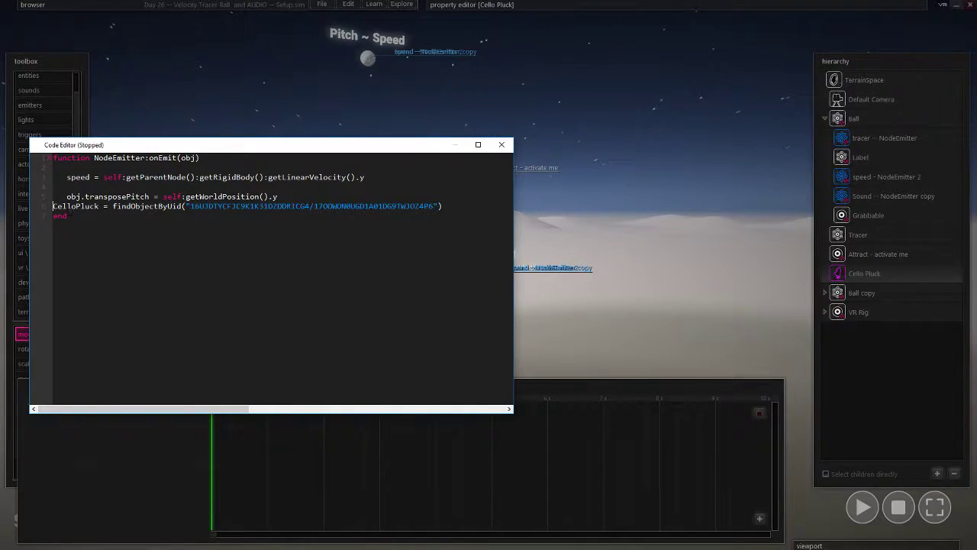
left_click(476, 204)
key("Return")
- Add a CelloPluck:play() call using the copied variable name, and remove both trial lines from onEmit
double_click(76, 205)
key("ctrl+c")
left_click(75, 216)
key("ctrl+v")
type(":l")
key("BackSpace")
type("play()")
left_click_drag(125, 223, 54, 206)
key("BackSpace")
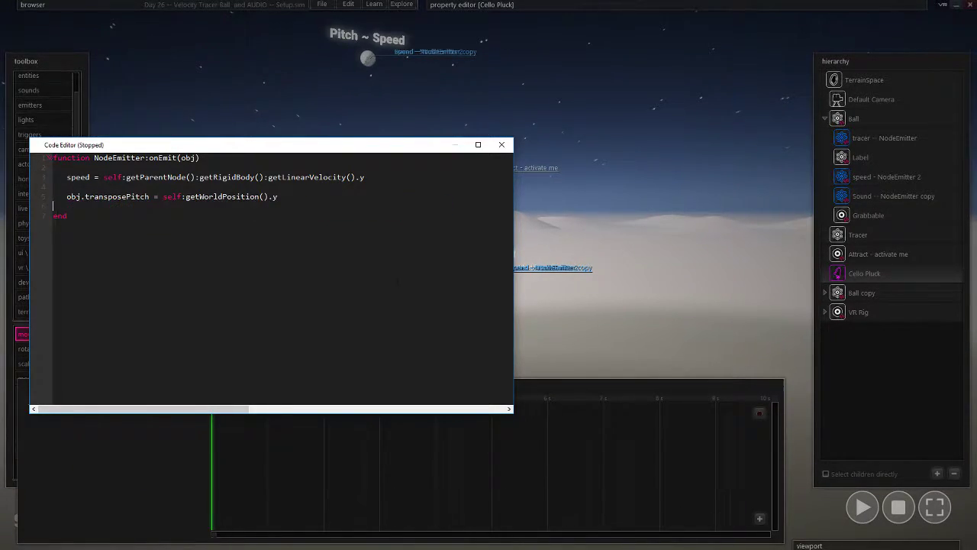
- Close the code editor and delete the Ball copy, the VR Rig and the original Ball's Grabbable interaction
left_click(501, 145)
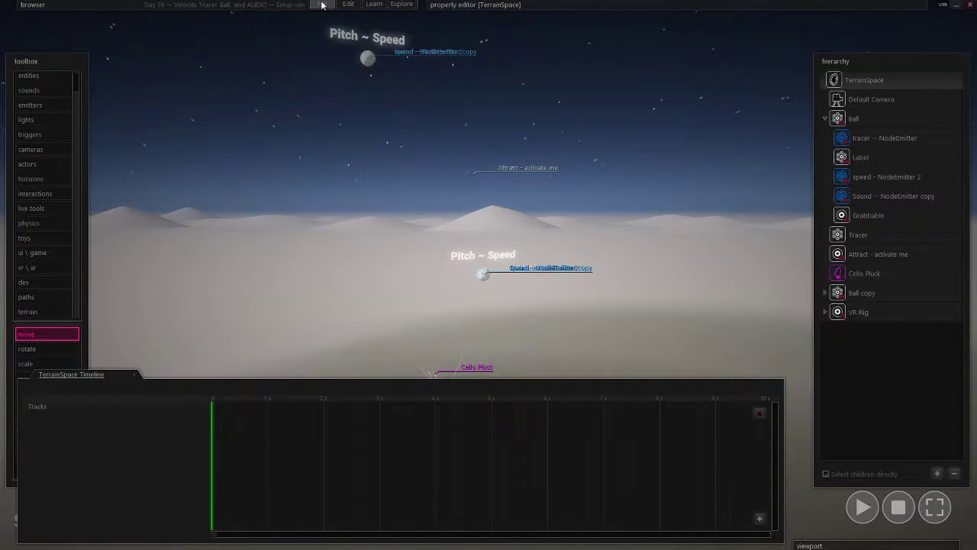
left_click(399, 126)
left_click(863, 293)
left_click(954, 473)
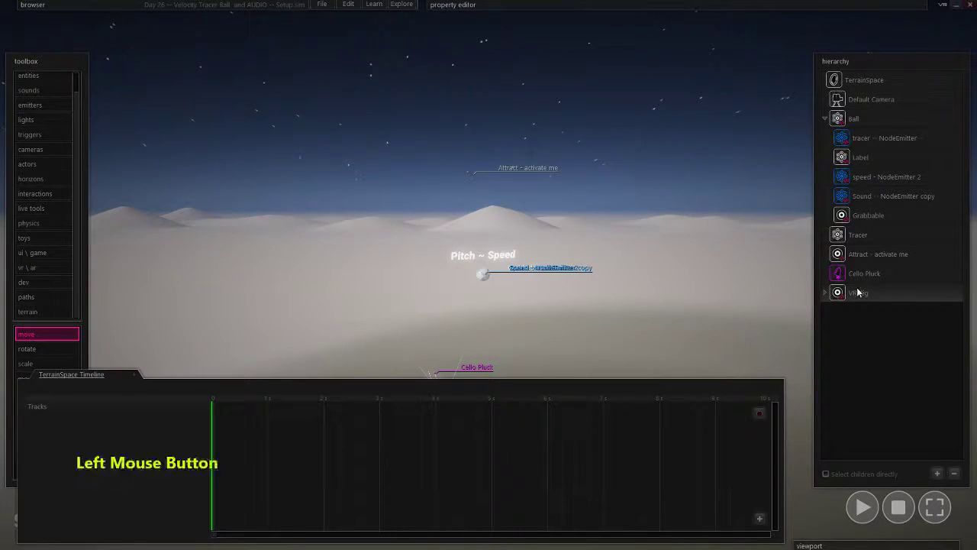
left_click(954, 473)
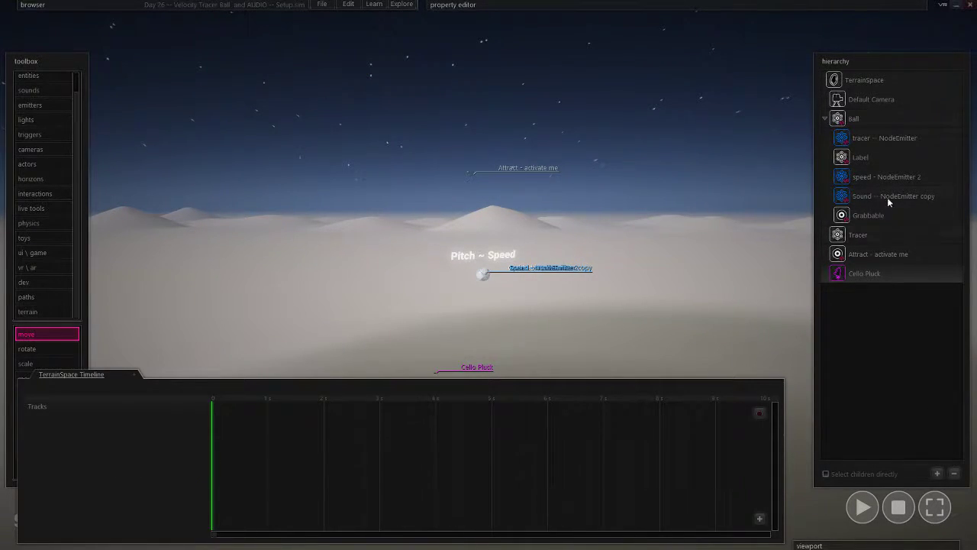
left_click(871, 215)
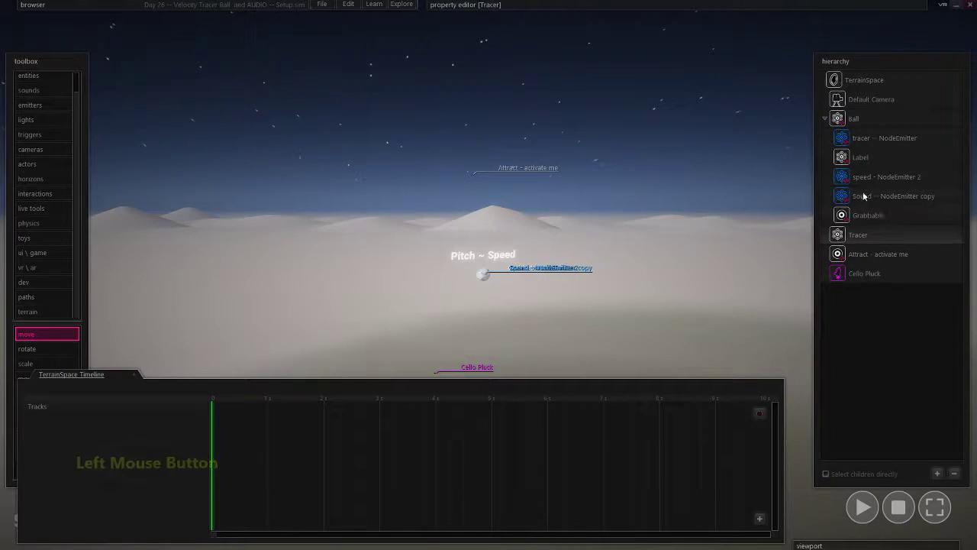
left_click(954, 474)
- Play the scene to examine the Cello Pluck copies emitted along the bouncing ball's path, and stop playback
left_click(918, 423)
key("w")
right_click_drag(676, 528, 489, 275)
key("ctrl+w")
key("e")
key("space")
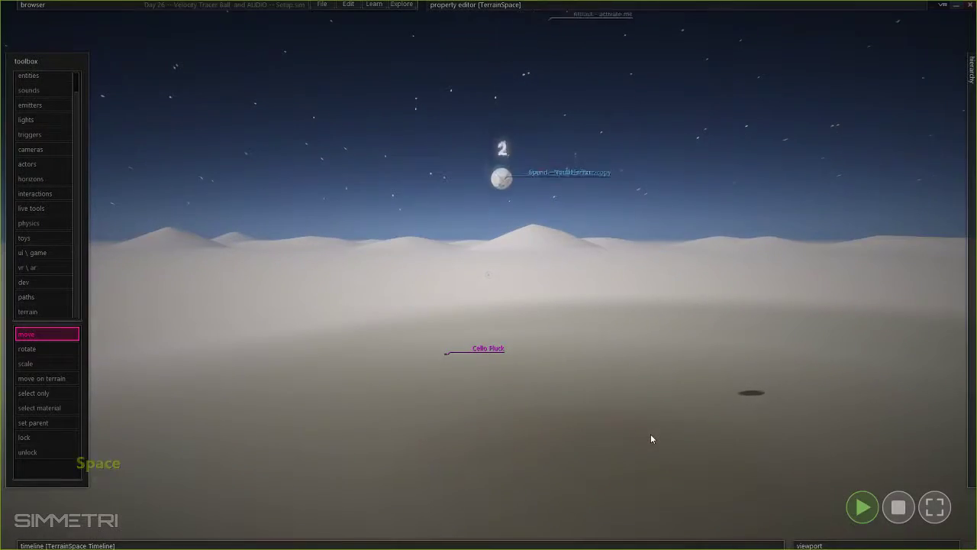
key("a")
key("w")
right_click_drag(589, 465, 588, 465)
key("s")
key("d")
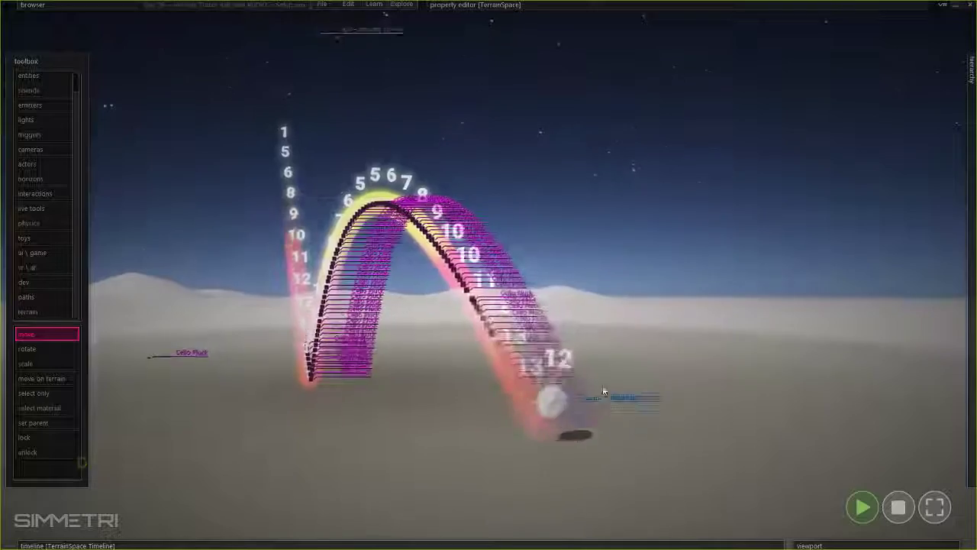
left_click_drag(663, 246, 452, 545)
right_click_drag(593, 501, 714, 494)
key("s")
key("e")
left_click(896, 509)
right_click_drag(794, 467, 794, 467)
key("w")
key("a")
key("d")
right_click_drag(366, 370, 367, 371)
right_click_drag(430, 367, 430, 366)
- Switch to the Simmetri Reference page in Chrome
key("alt+Tab")
key("alt+Tab")
key("alt+Tab")
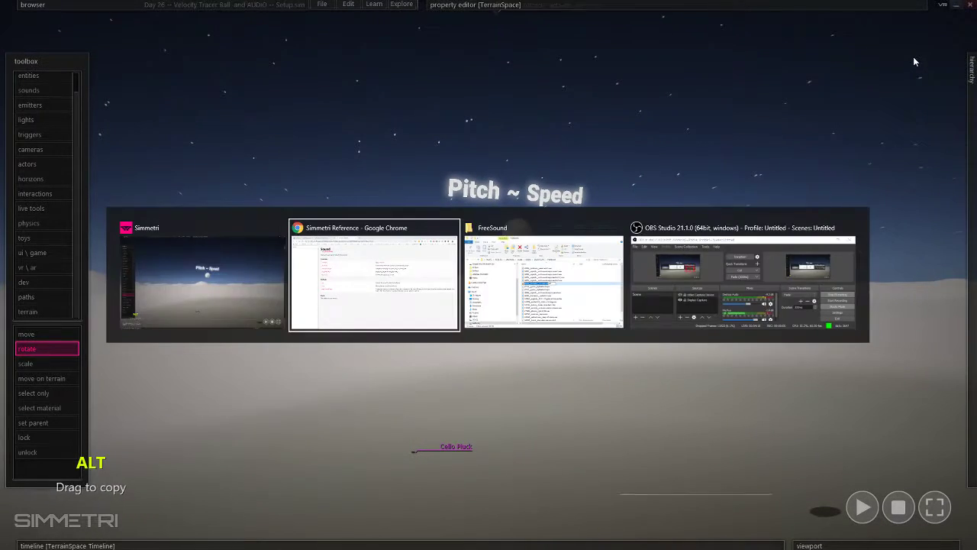